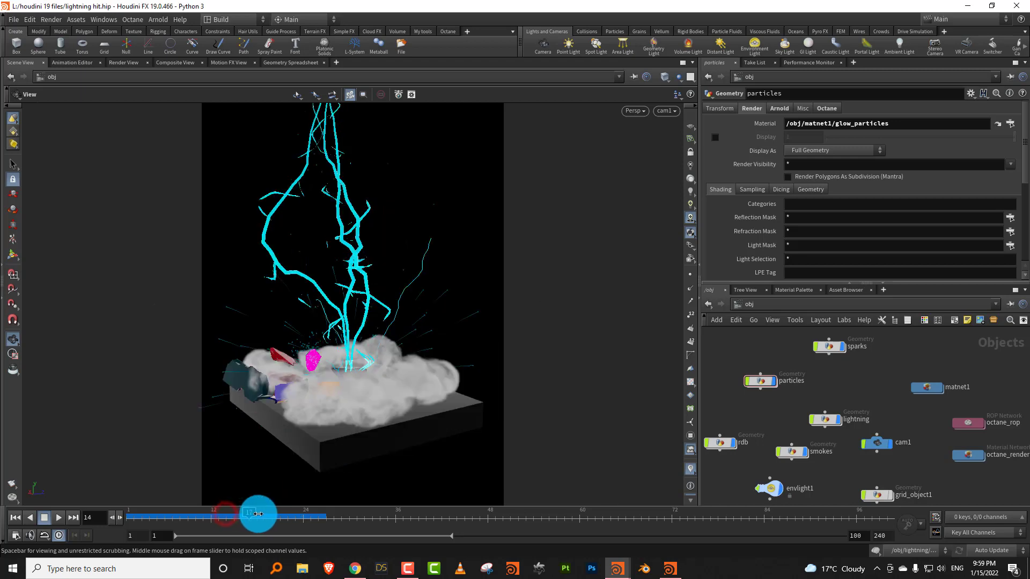
Step: Switch to MPlay, play back the rendered lightning sequence, and return to the Houdini scene
{"action": "left_click", "coordinate": [672, 568]}
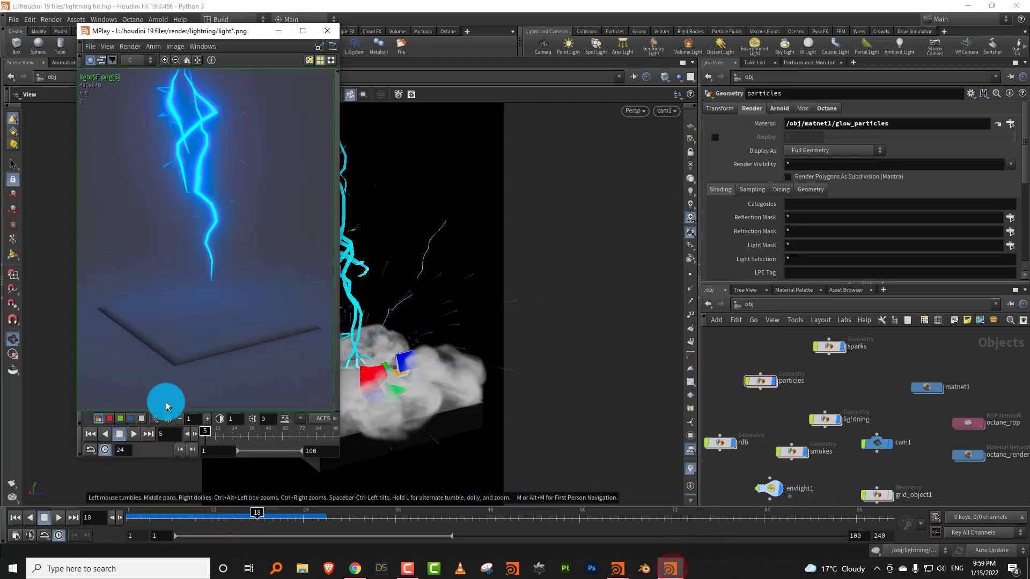
{"action": "left_click", "coordinate": [202, 439]}
{"action": "left_click", "coordinate": [134, 436]}
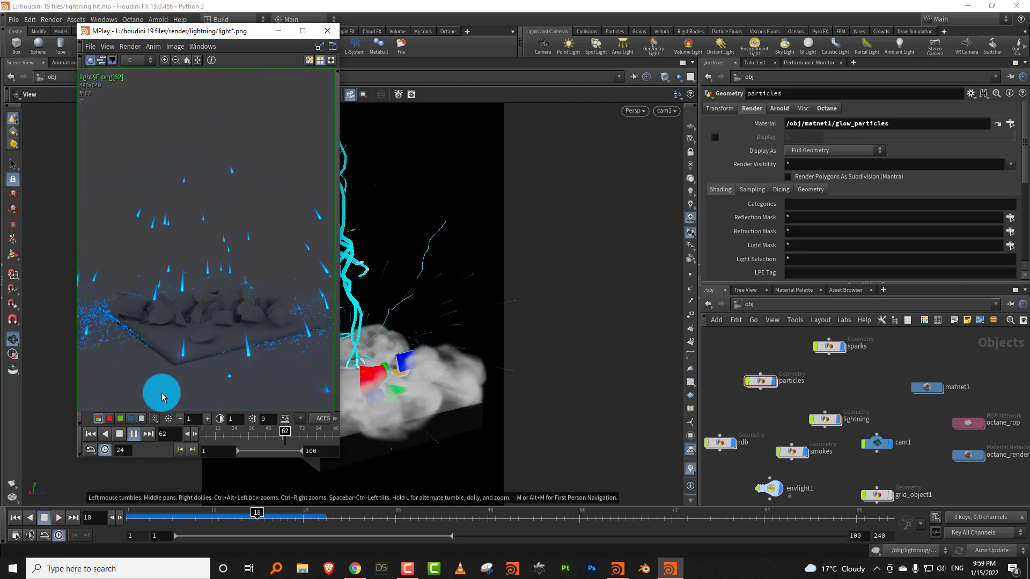
{"action": "left_click", "coordinate": [120, 434]}
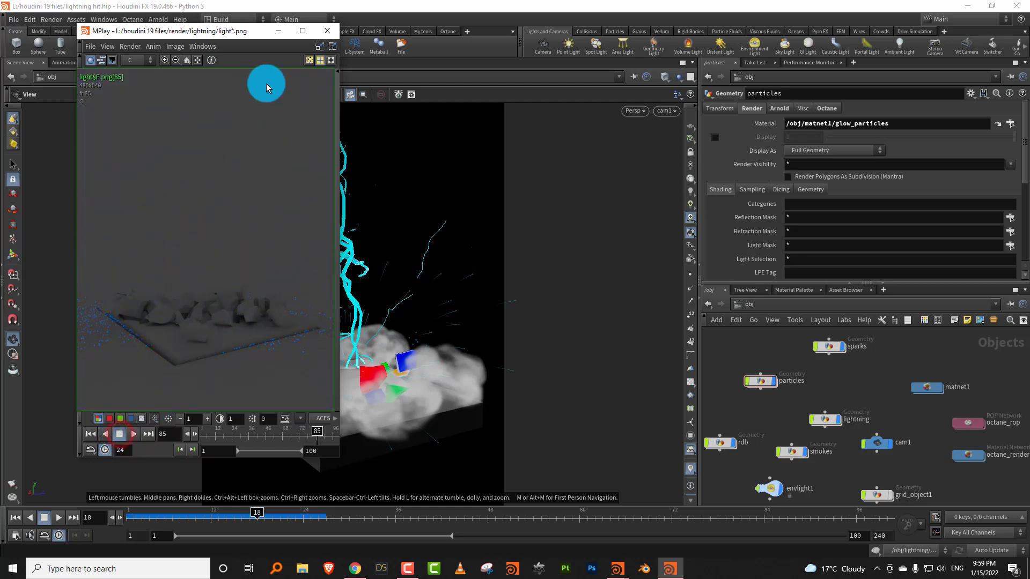
{"action": "left_click", "coordinate": [279, 31]}
{"action": "left_click", "coordinate": [772, 412]}
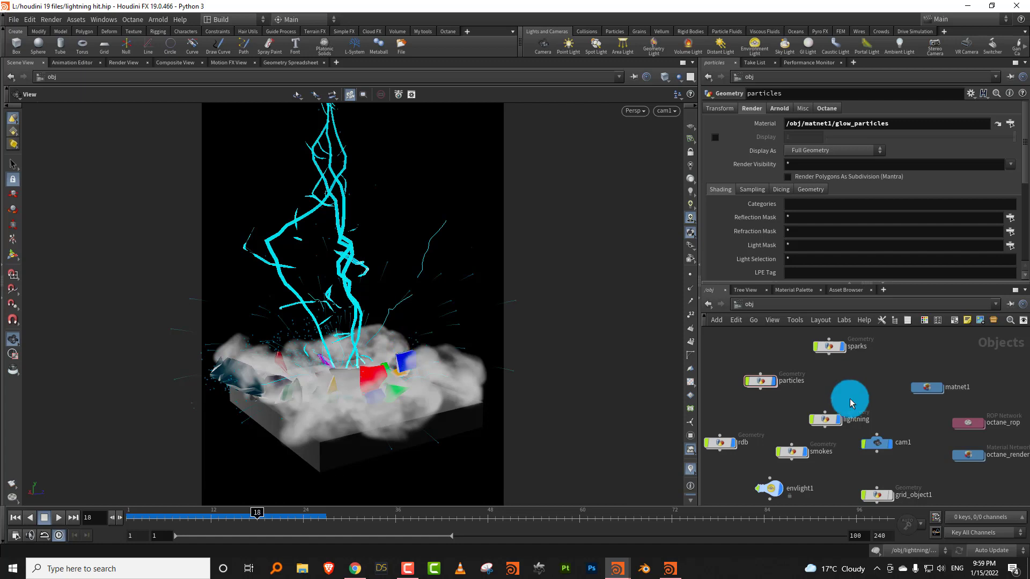
Step: Hide the sparks, particles, rdb, smokes and grid objects and scrub the timeline to examine the lightning bolts on their own
{"action": "left_click", "coordinate": [825, 419]}
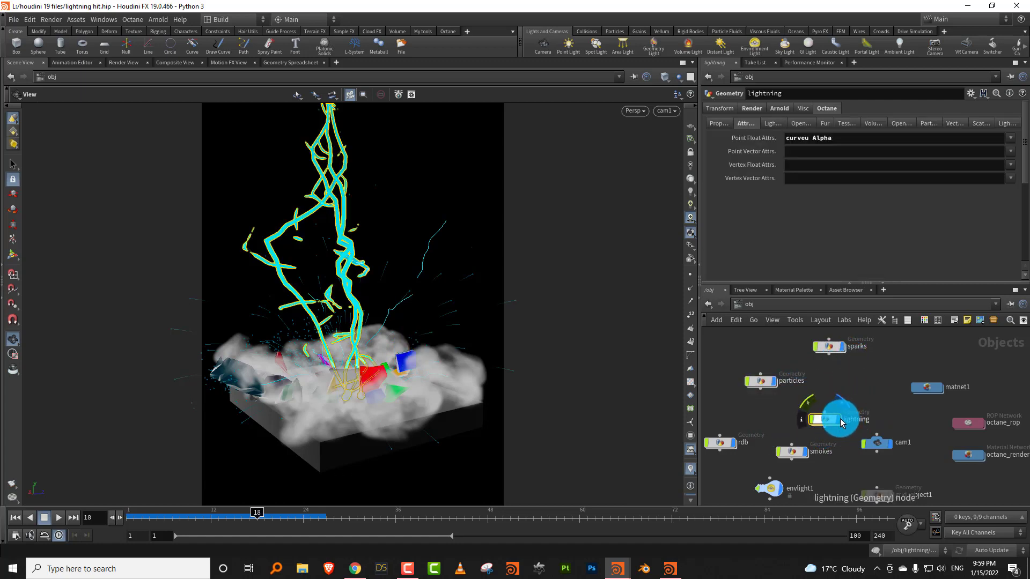
{"action": "left_click_drag", "start_coordinate": [716, 354], "coordinate": [819, 486]}
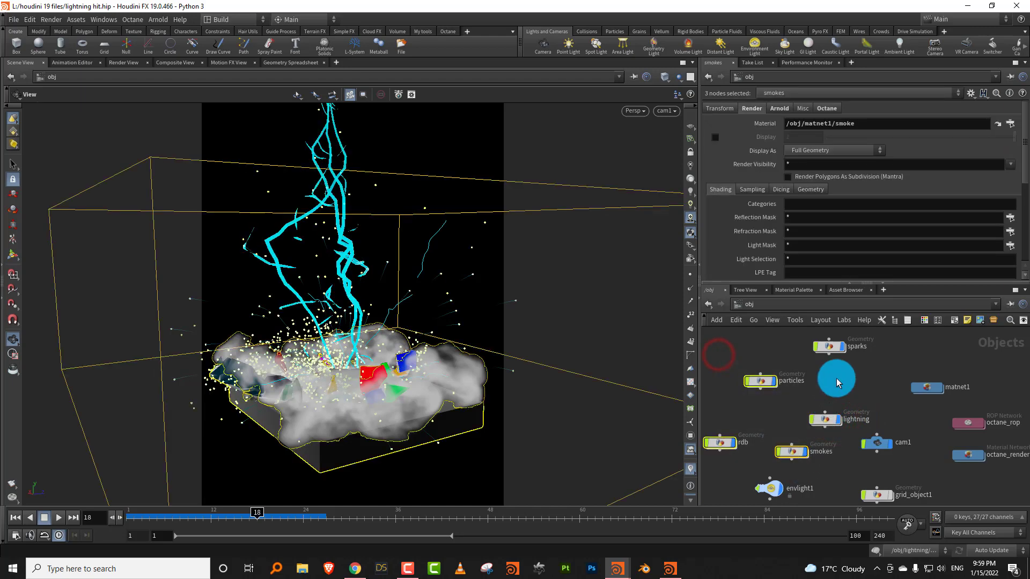
{"action": "left_click", "coordinate": [772, 382]}
{"action": "left_click", "coordinate": [841, 347]}
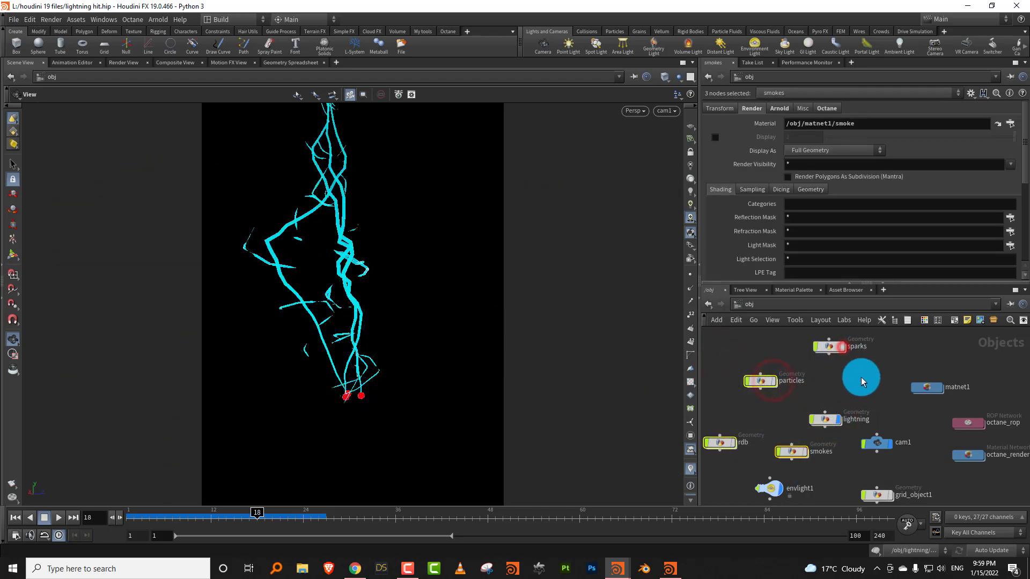
{"action": "left_click", "coordinate": [862, 380]}
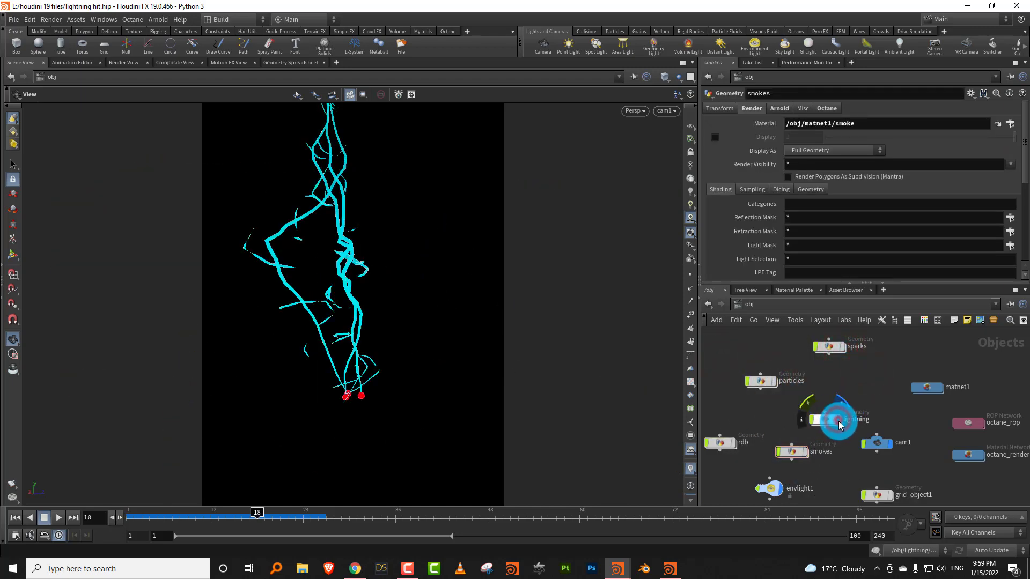
{"action": "left_click_drag", "start_coordinate": [187, 516], "coordinate": [274, 516]}
Step: Turn the particles, rdb and smokes objects back on one after another, scrubbing the timeline to review each layer of the effect
{"action": "left_click", "coordinate": [774, 382]}
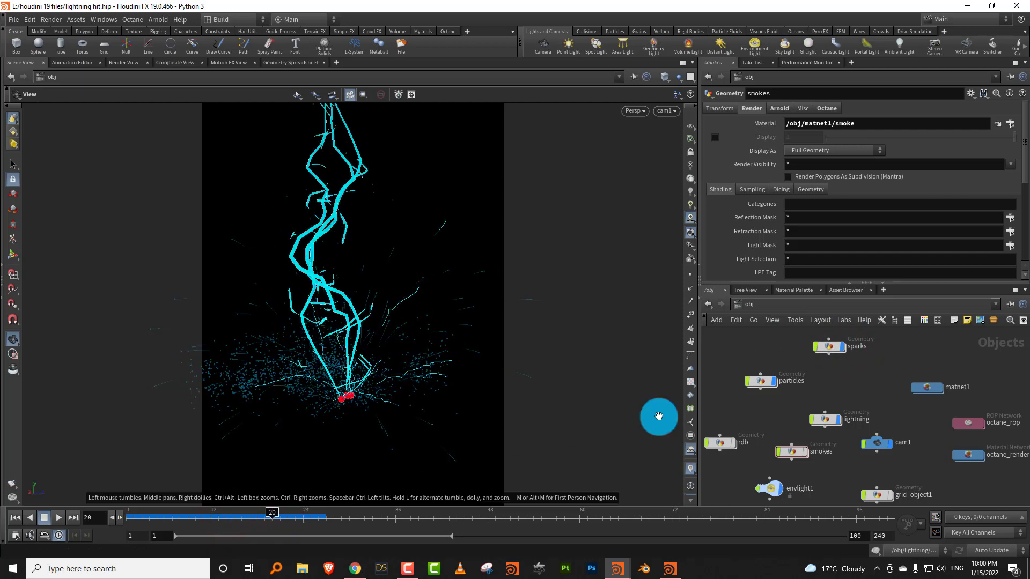
{"action": "left_click", "coordinate": [731, 443]}
{"action": "left_click_drag", "start_coordinate": [159, 514], "coordinate": [290, 511]}
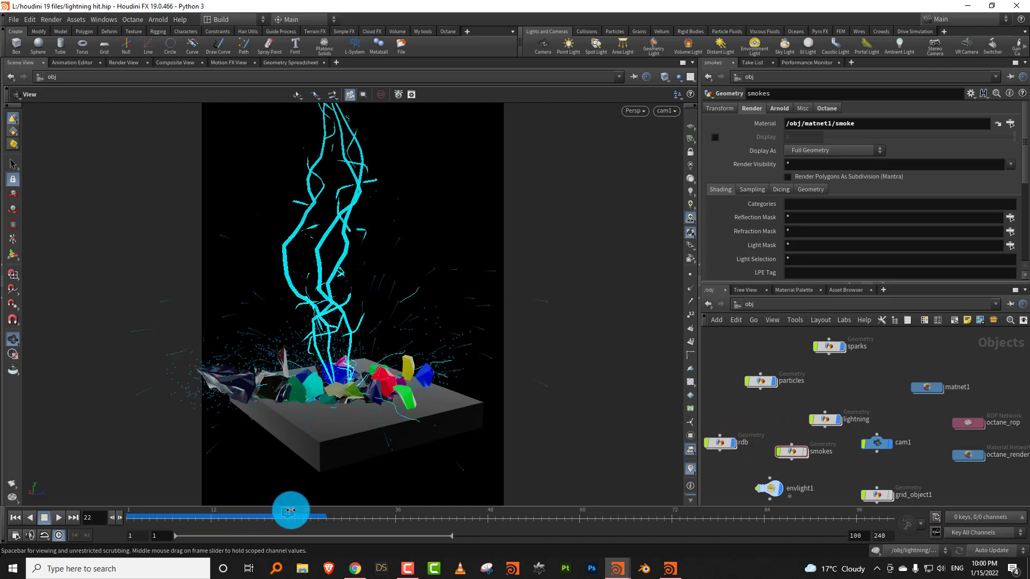
{"action": "left_click", "coordinate": [808, 458]}
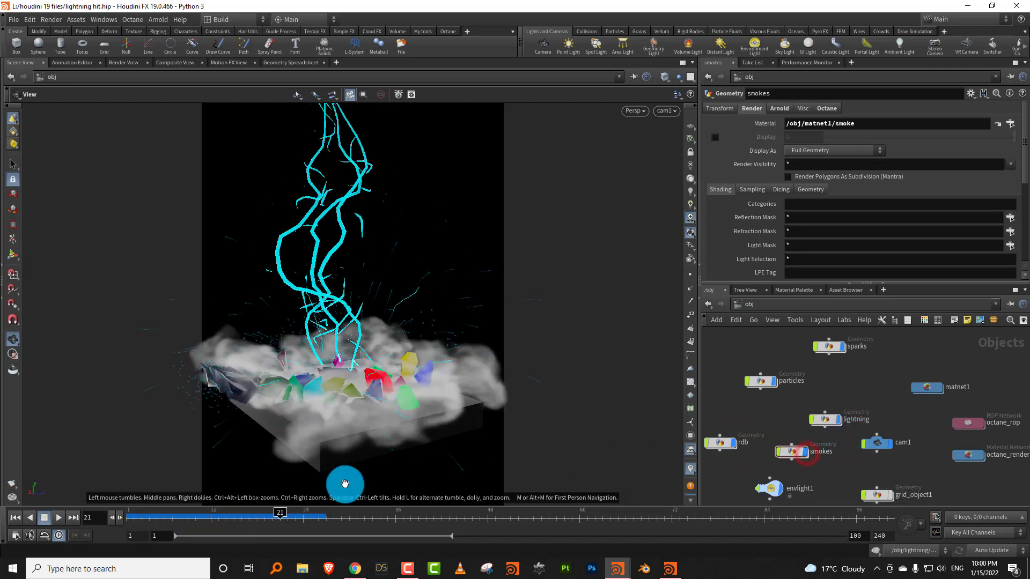
{"action": "left_click_drag", "start_coordinate": [172, 513], "coordinate": [304, 515]}
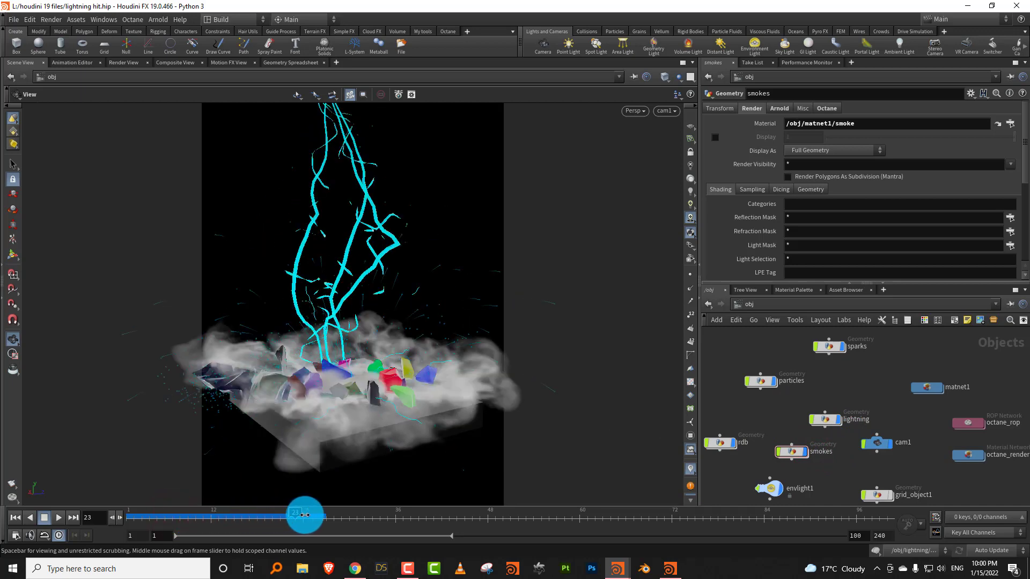
{"action": "left_click", "coordinate": [848, 381]}
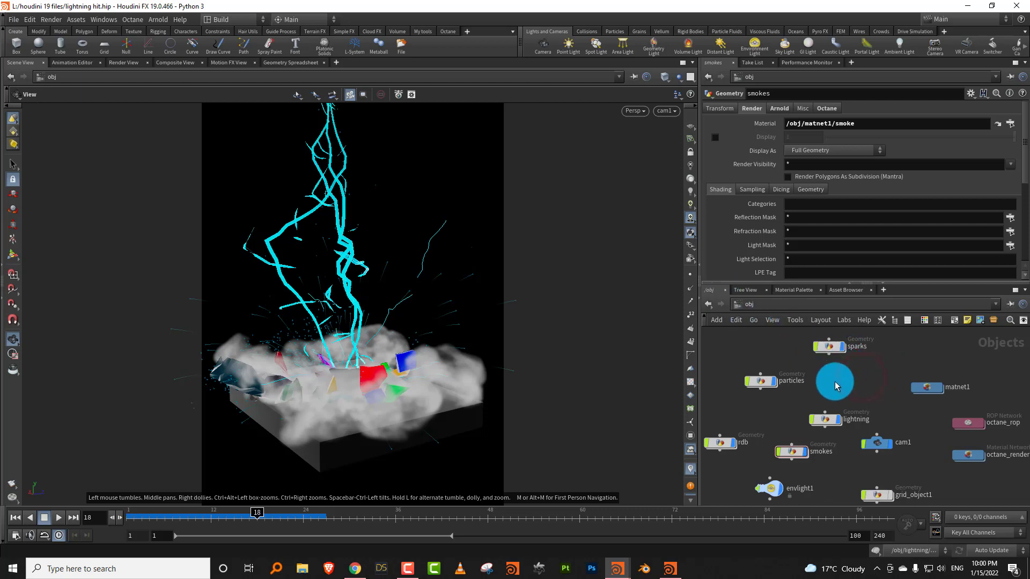
{"action": "middle_click_drag", "start_coordinate": [835, 382], "coordinate": [805, 369]}
{"action": "left_click", "coordinate": [799, 409]}
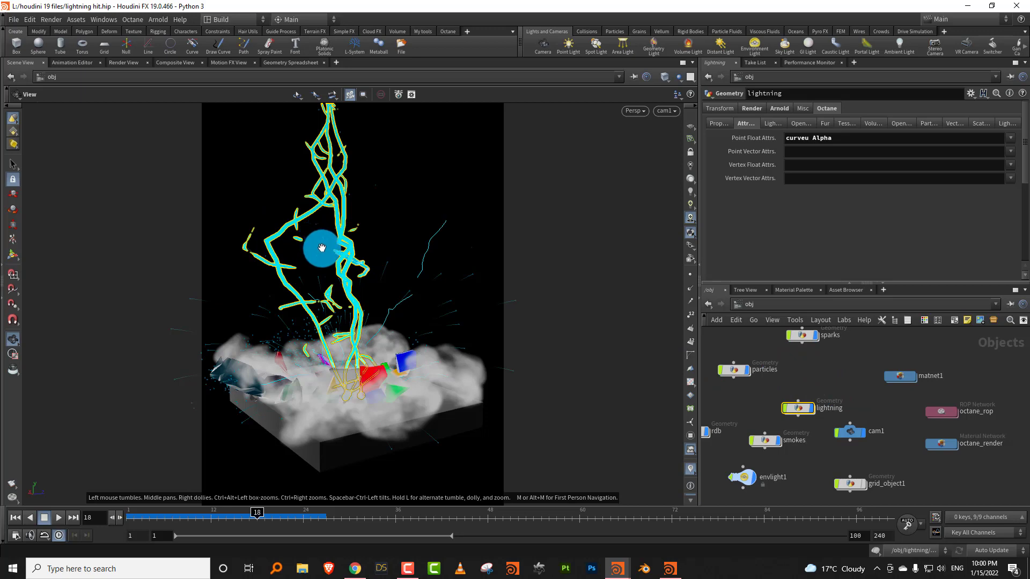
Step: Switch to the empty untitled Houdini scene and widen the parameter and network panes
{"action": "left_click", "coordinate": [617, 568]}
{"action": "left_click", "coordinate": [678, 514]}
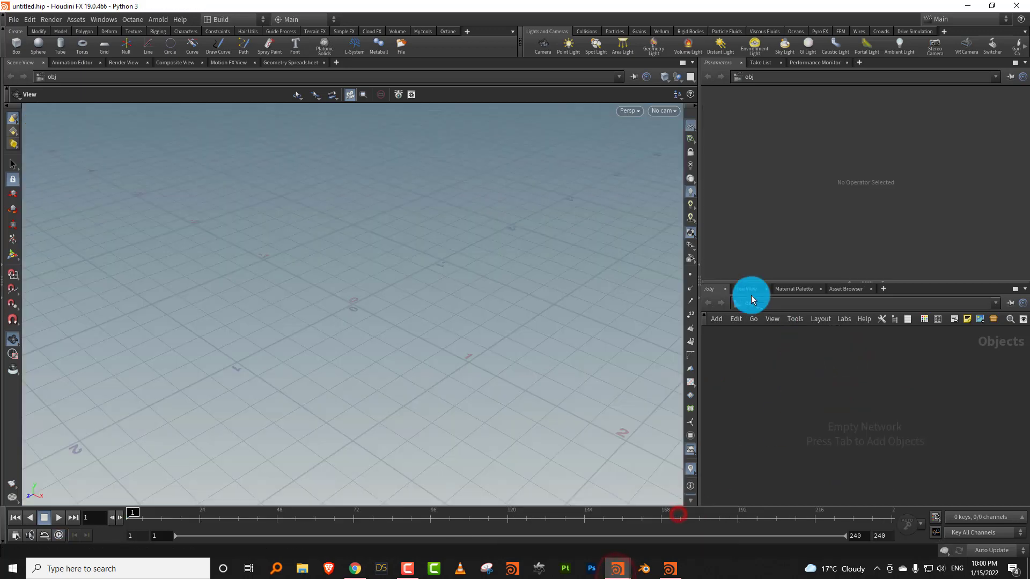
{"action": "left_click_drag", "start_coordinate": [696, 237], "coordinate": [569, 236]}
Step: Add a Geometry object named lightning and go inside its network
{"action": "left_click", "coordinate": [677, 357]}
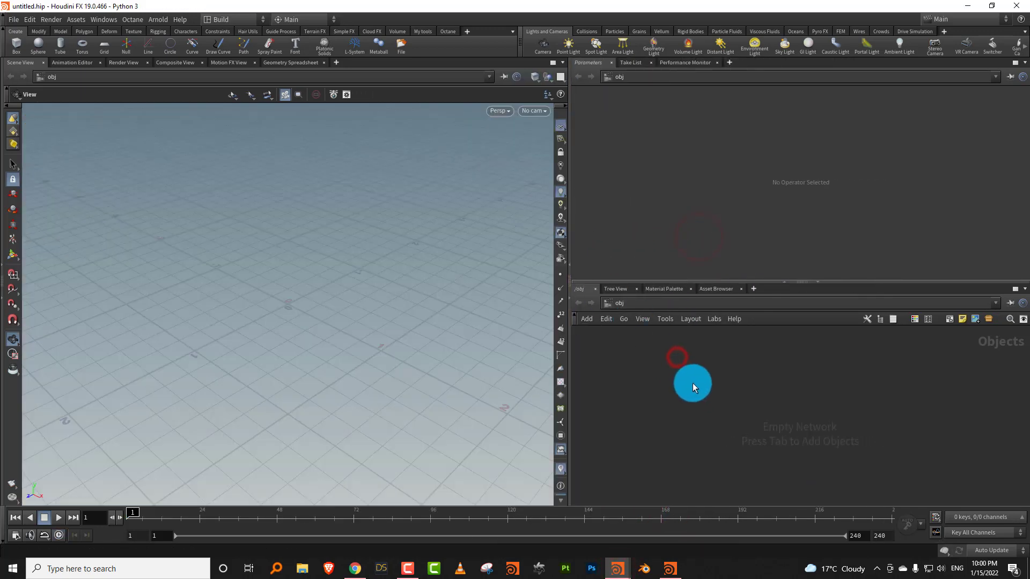
{"action": "key", "text": "Tab"}
{"action": "type", "text": "geo"}
{"action": "left_click", "coordinate": [805, 229]}
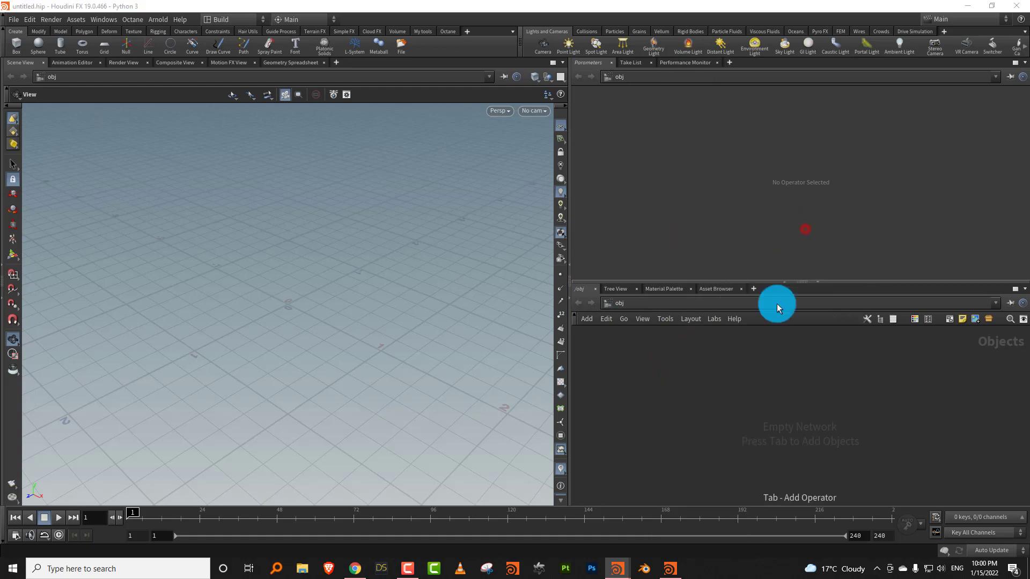
{"action": "left_click", "coordinate": [740, 378]}
{"action": "left_click", "coordinate": [783, 378]}
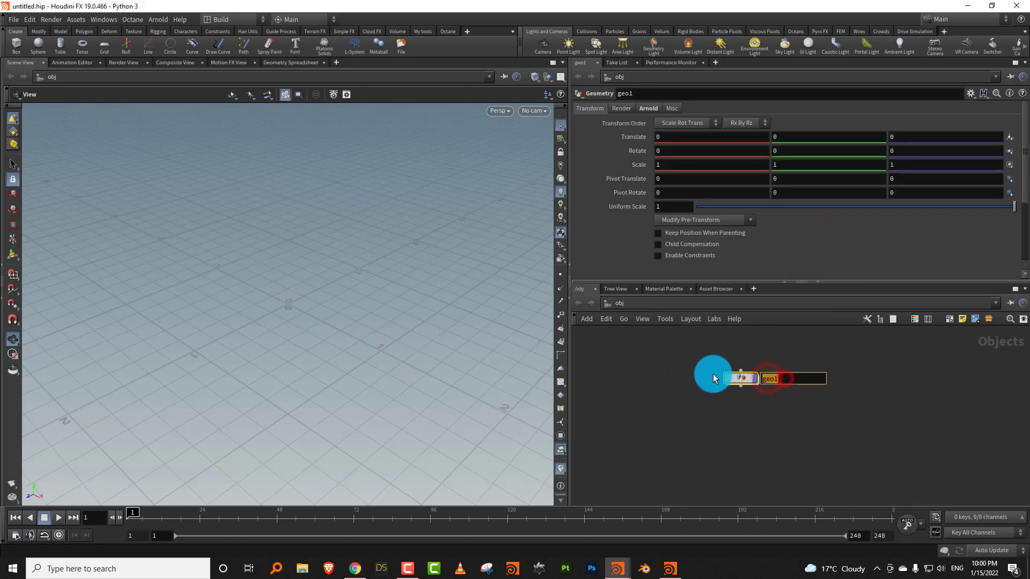
{"action": "type", "text": "lightning"}
{"action": "key", "text": "Return"}
{"action": "key", "text": "Return"}
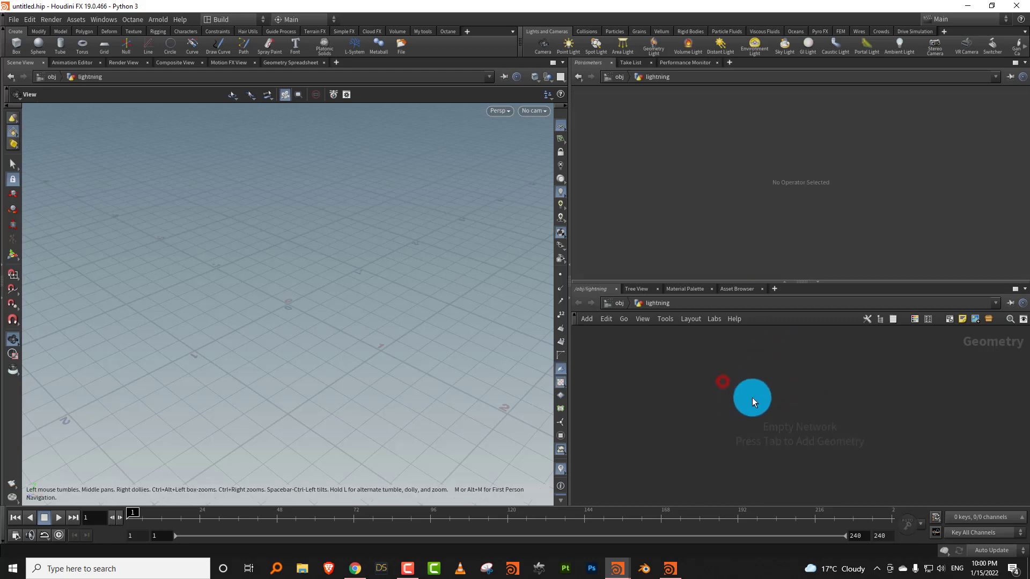
Step: Add an Add node to the empty lightning geometry network
{"action": "left_click_drag", "start_coordinate": [346, 314], "coordinate": [354, 293]}
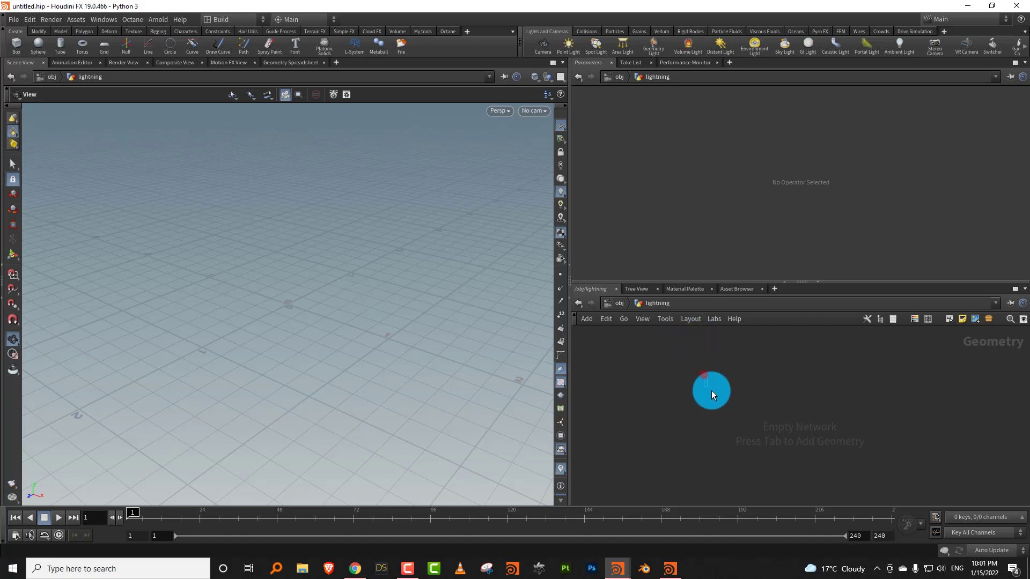
{"action": "key", "text": "Tab"}
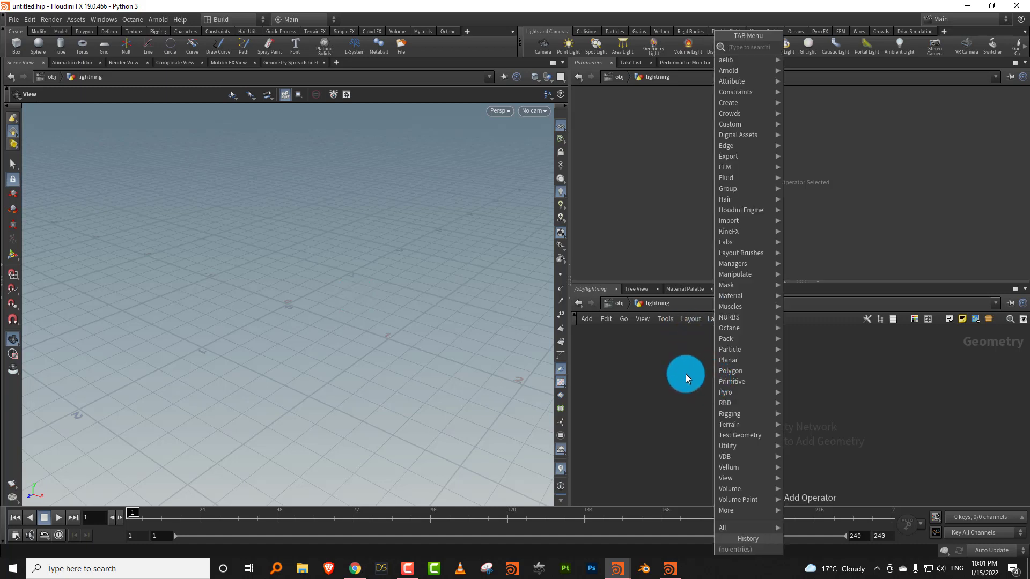
{"action": "type", "text": "add"}
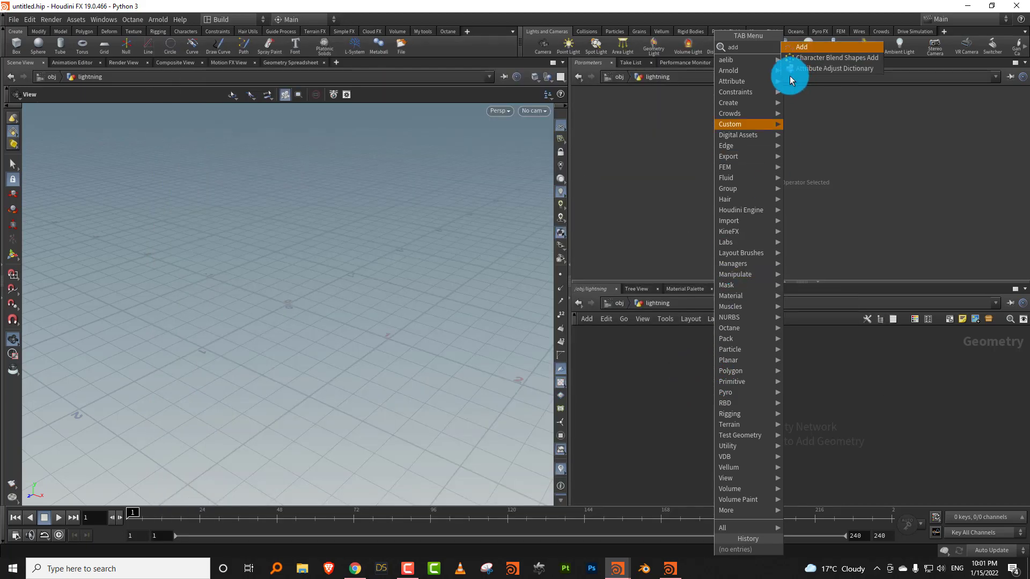
{"action": "left_click", "coordinate": [807, 47]}
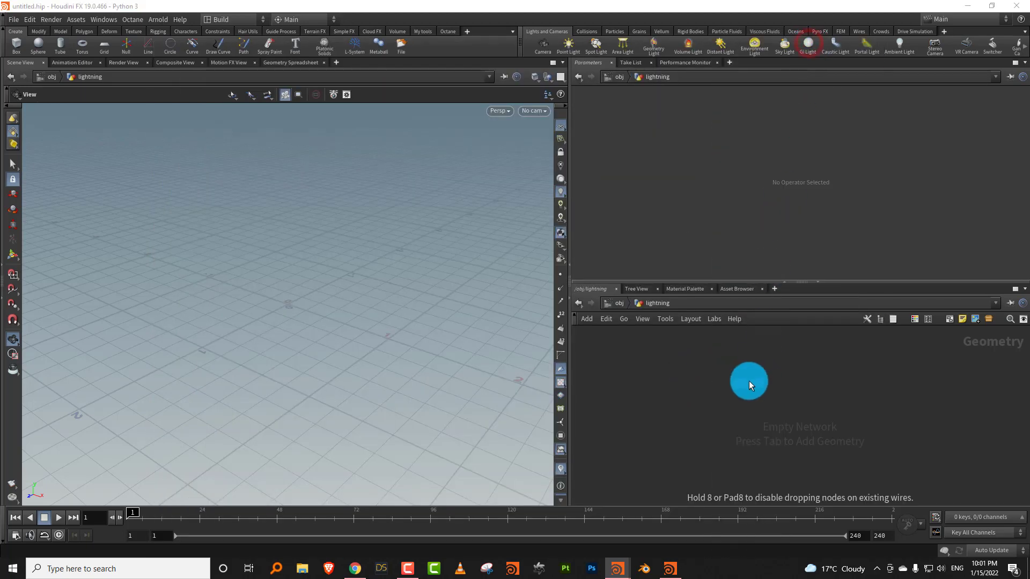
{"action": "left_click", "coordinate": [749, 381]}
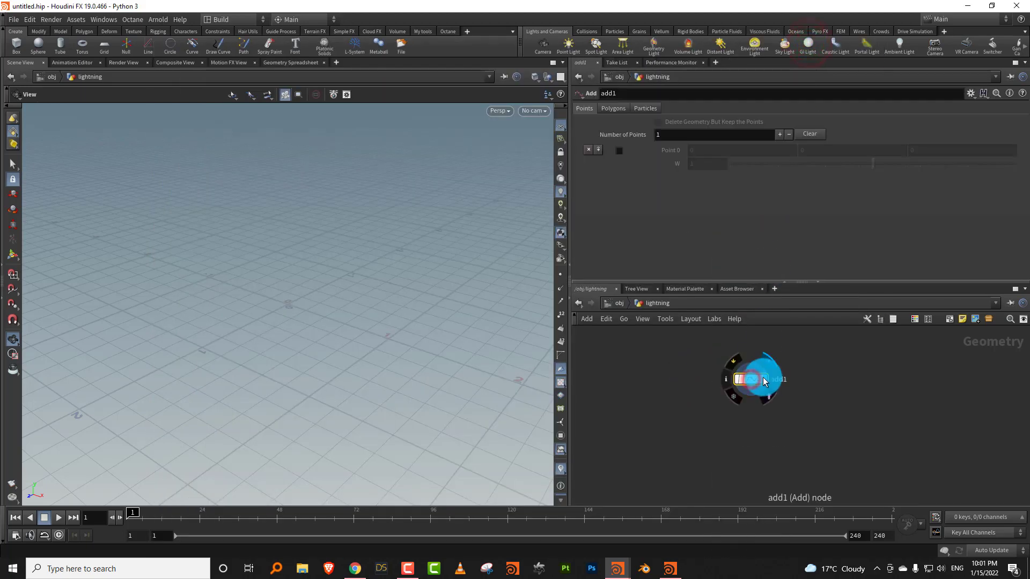
Step: Enable Point 0 on the Add node and raise it to 0.8 in Y
{"action": "left_click", "coordinate": [621, 152]}
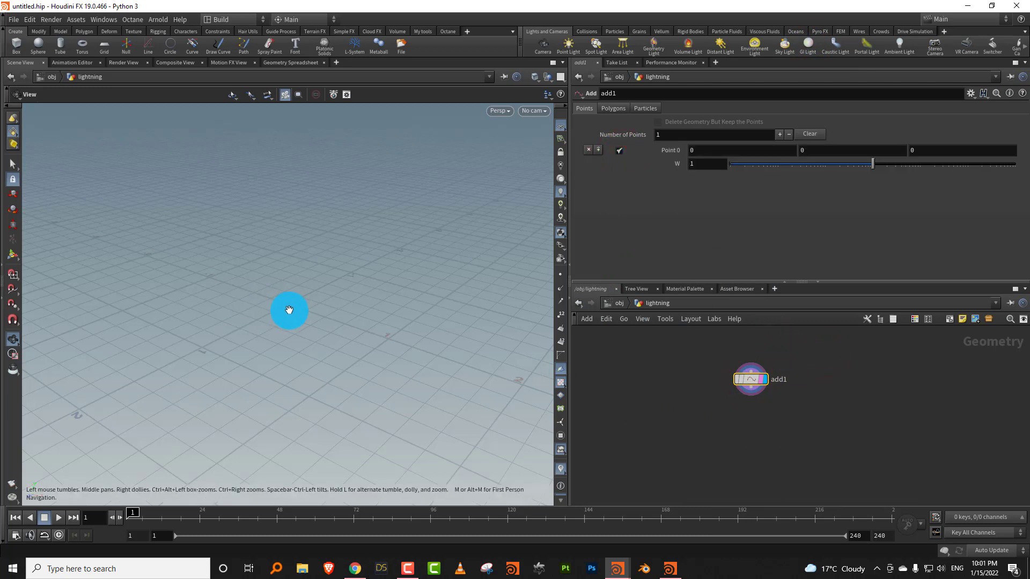
{"action": "key", "text": "Return"}
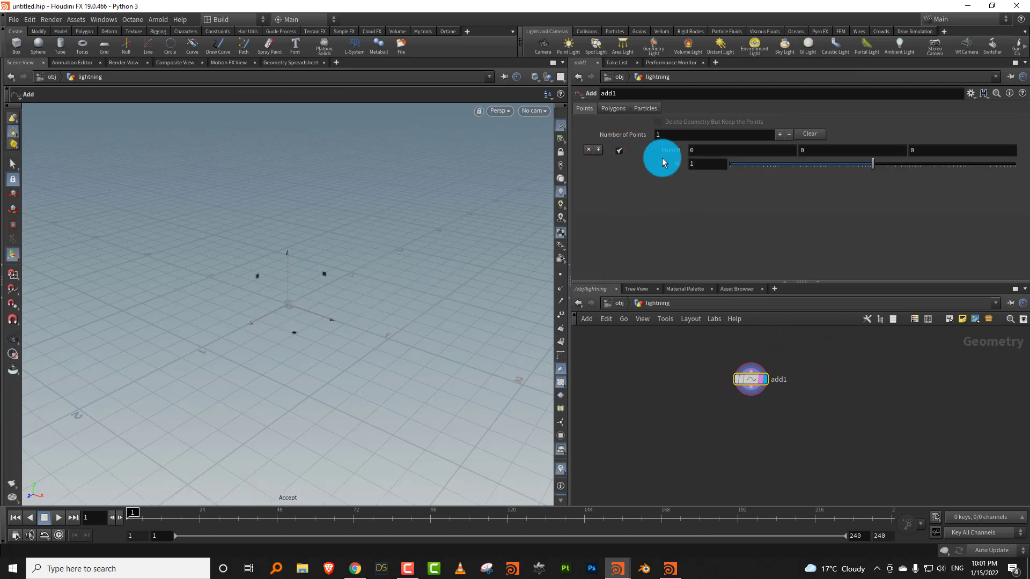
{"action": "left_click", "coordinate": [805, 150]}
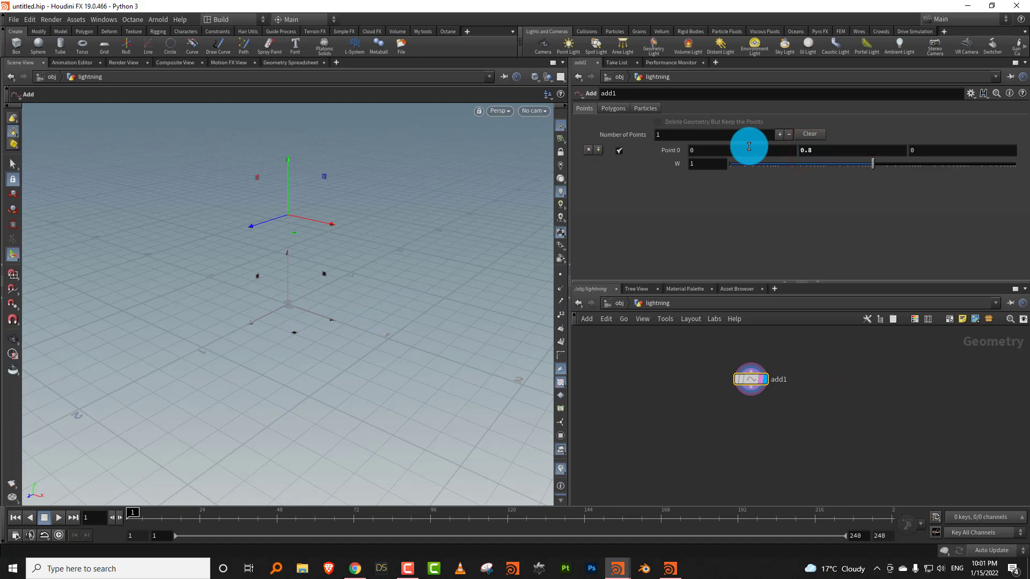
{"action": "right_click_drag", "start_coordinate": [274, 278], "coordinate": [296, 246], "text": "alt"}
{"action": "left_click_drag", "start_coordinate": [297, 246], "coordinate": [313, 220], "text": "alt"}
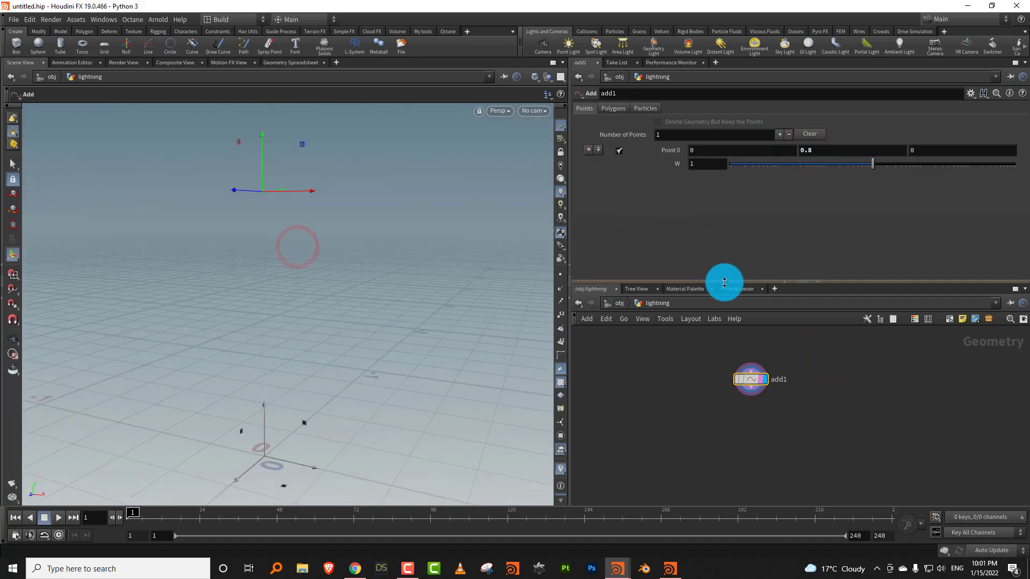
Step: Enlarge the network pane and add a Point Velocity node wired after the Add node, displaying its output
{"action": "left_click_drag", "start_coordinate": [724, 282], "coordinate": [734, 201]}
{"action": "left_click", "coordinate": [681, 333]}
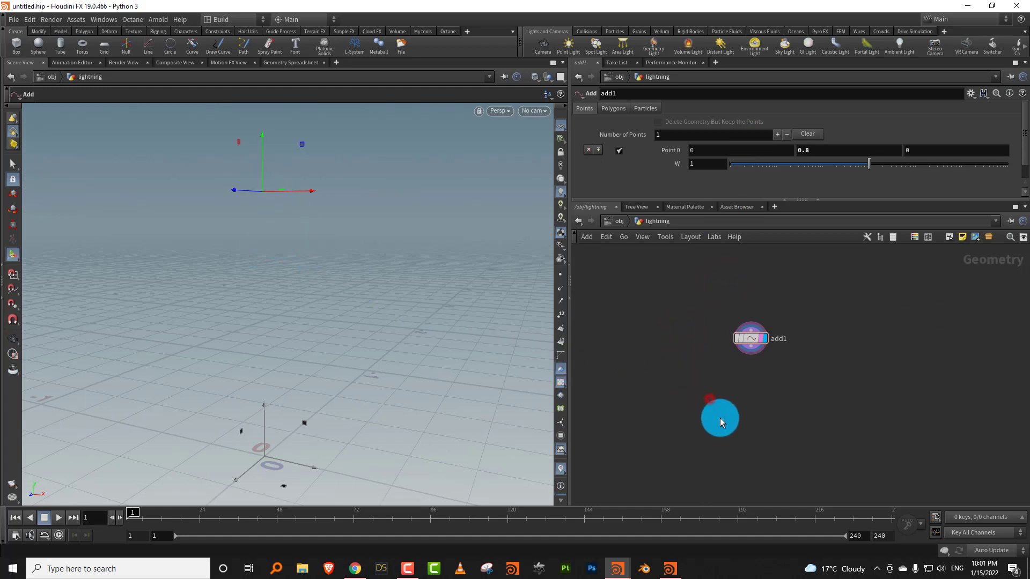
{"action": "key", "text": "Tab"}
{"action": "type", "text": "point ve"}
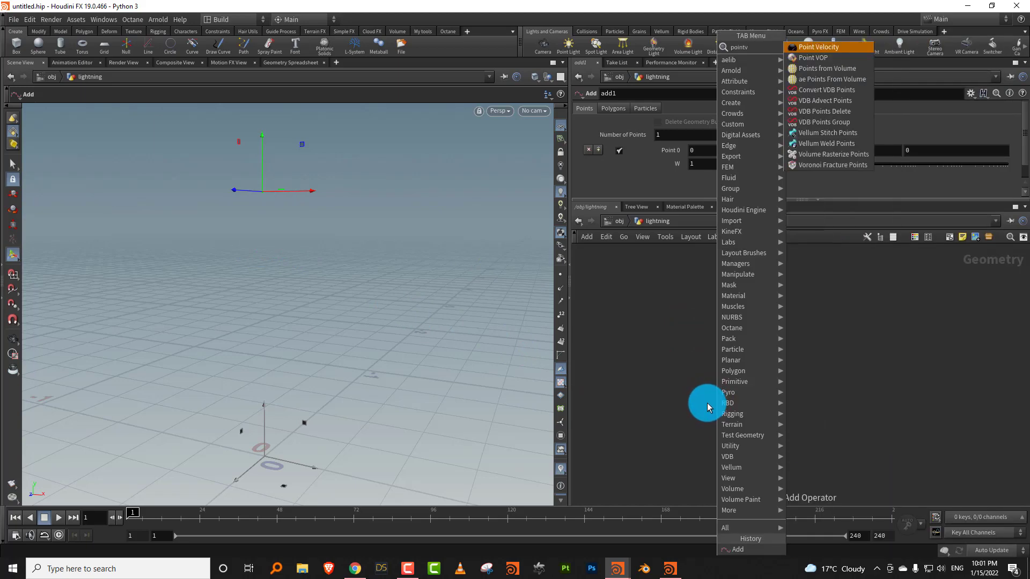
{"action": "left_click", "coordinate": [839, 48]}
{"action": "left_click", "coordinate": [766, 396]}
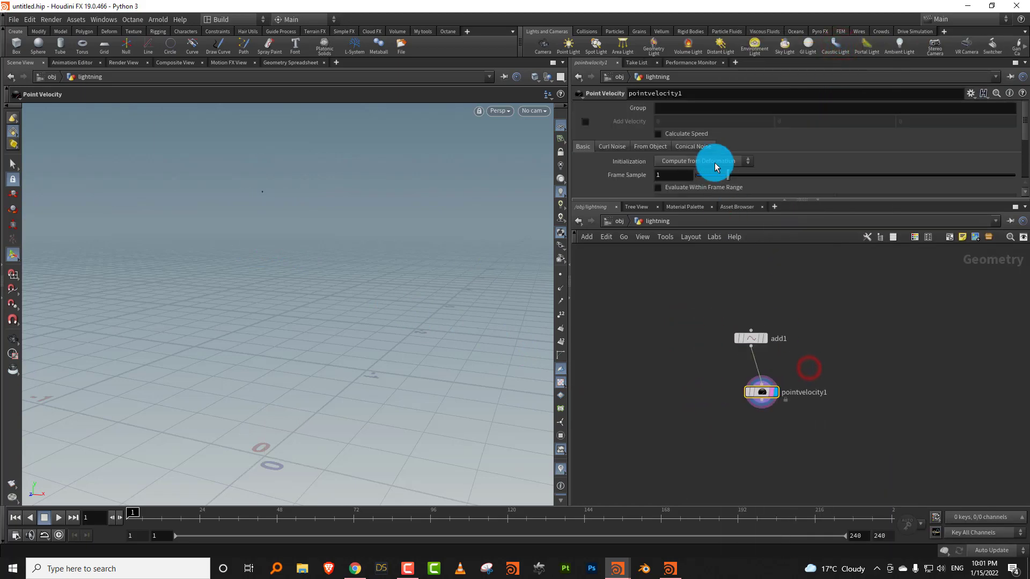
Step: Initialize the point velocity with Set to Value, give it a Y default value of -2, and align the node under add1
{"action": "left_click", "coordinate": [706, 168]}
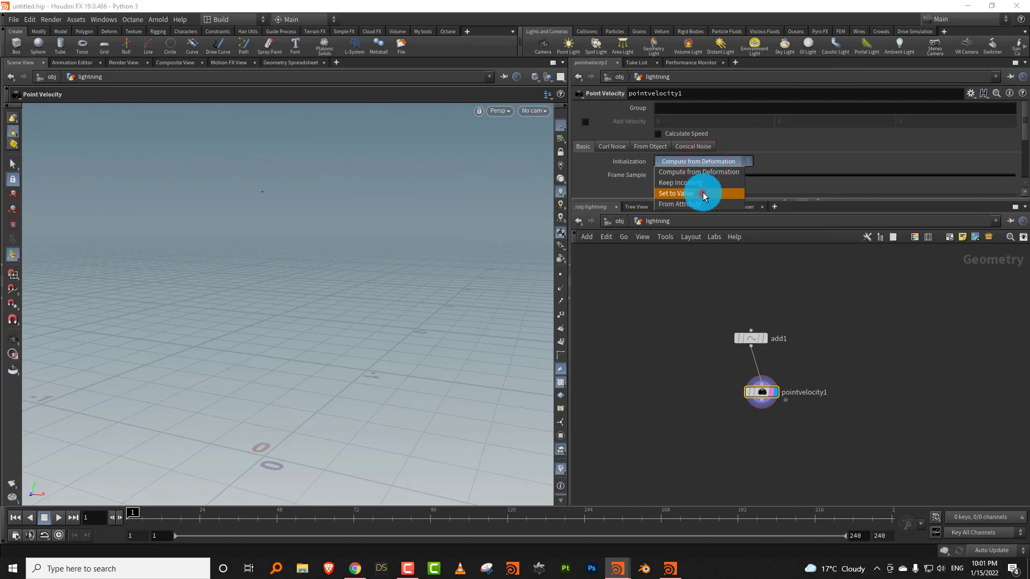
{"action": "left_click", "coordinate": [702, 191]}
{"action": "left_click", "coordinate": [779, 176]}
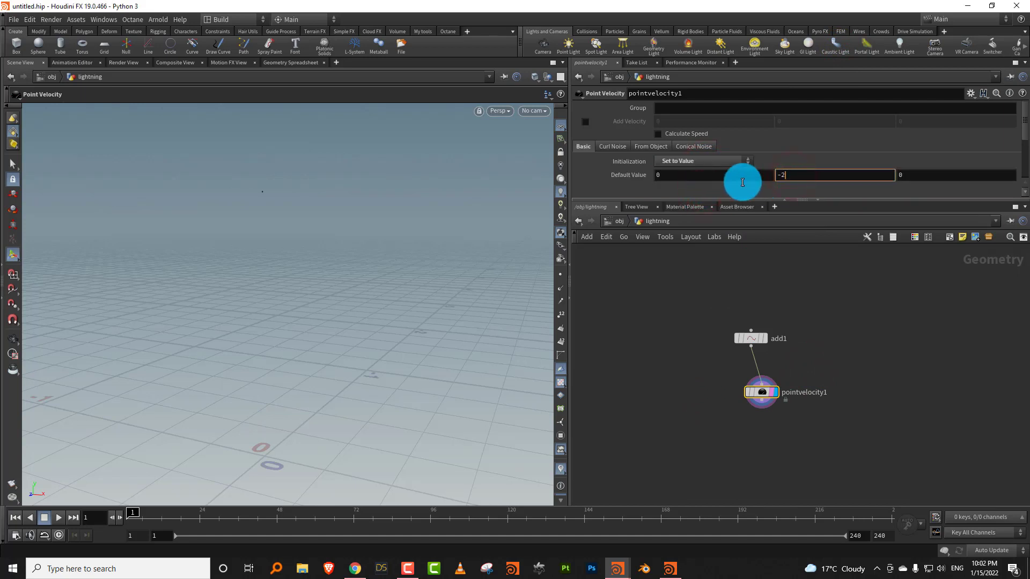
{"action": "left_click_drag", "start_coordinate": [757, 393], "coordinate": [747, 383]}
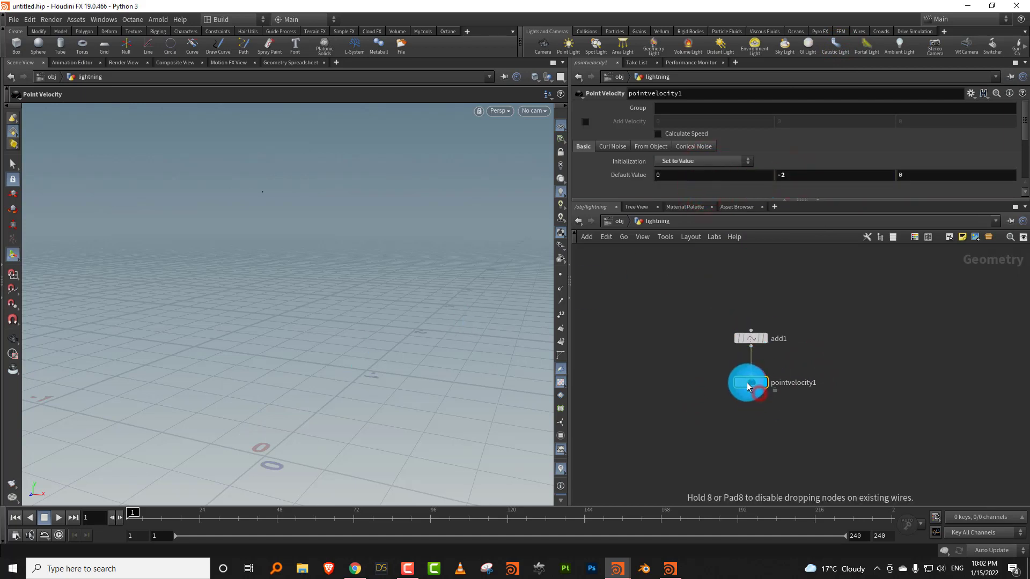
{"action": "left_click", "coordinate": [809, 365]}
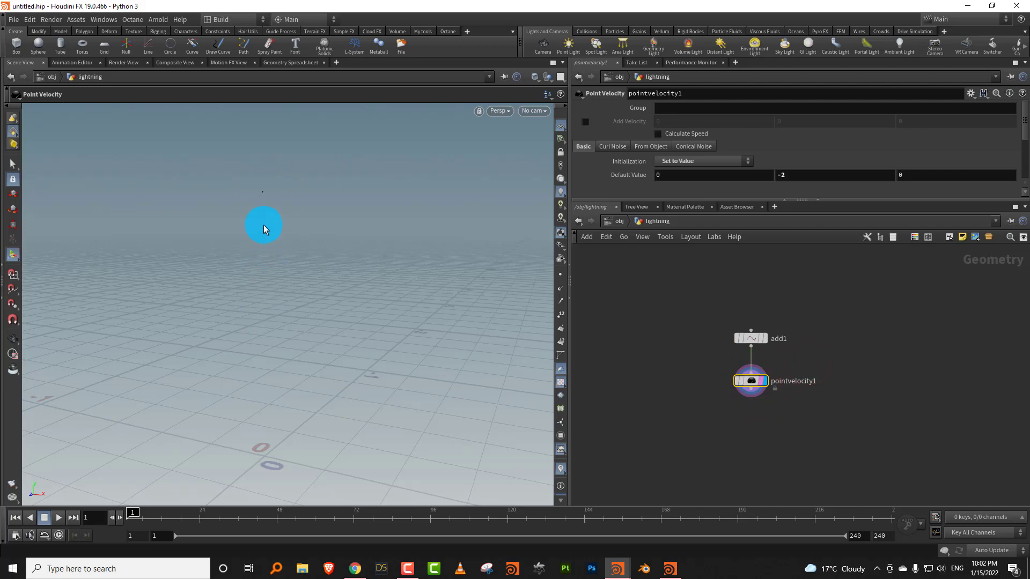
Step: Add a POP Network below the point velocity node, wire pointvelocity1 into its first input, display it and rename it base_emission
{"action": "left_click", "coordinate": [804, 176]}
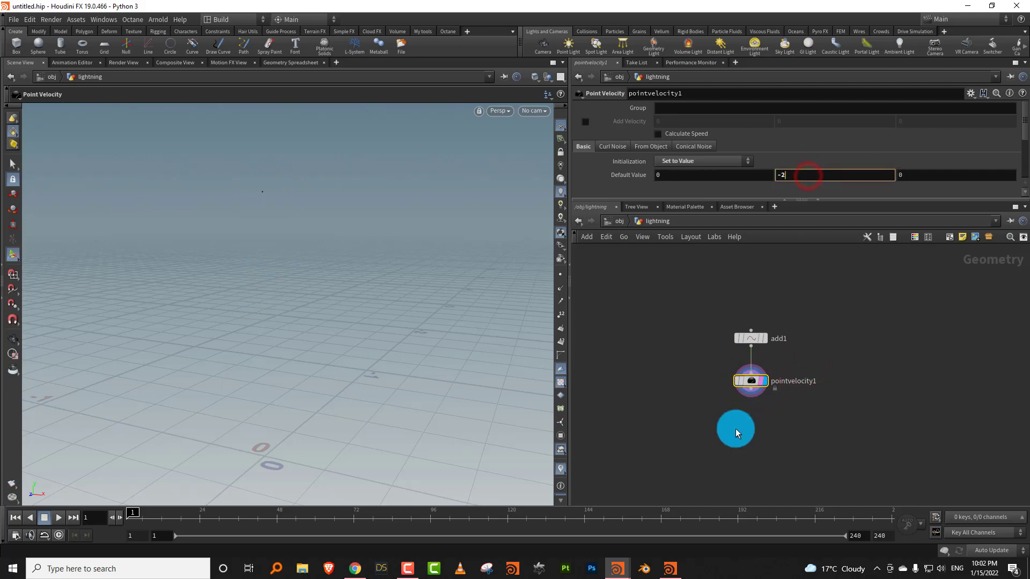
{"action": "scroll", "coordinate": [735, 429], "scroll_direction": "up", "scroll_amount": 2}
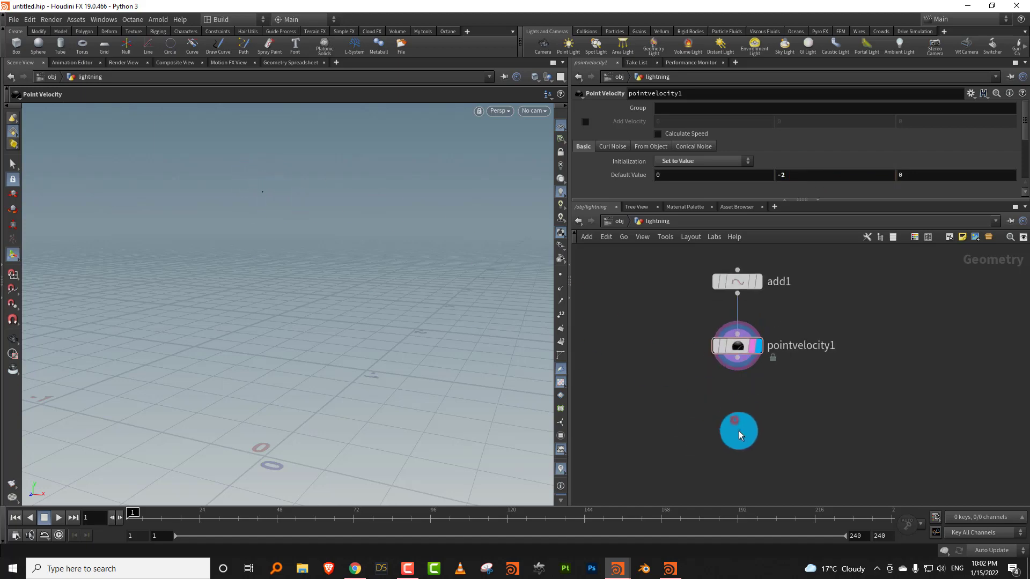
{"action": "key", "text": "Tab"}
{"action": "mouse_move", "coordinate": [750, 435]}
{"action": "type", "text": "popnet"}
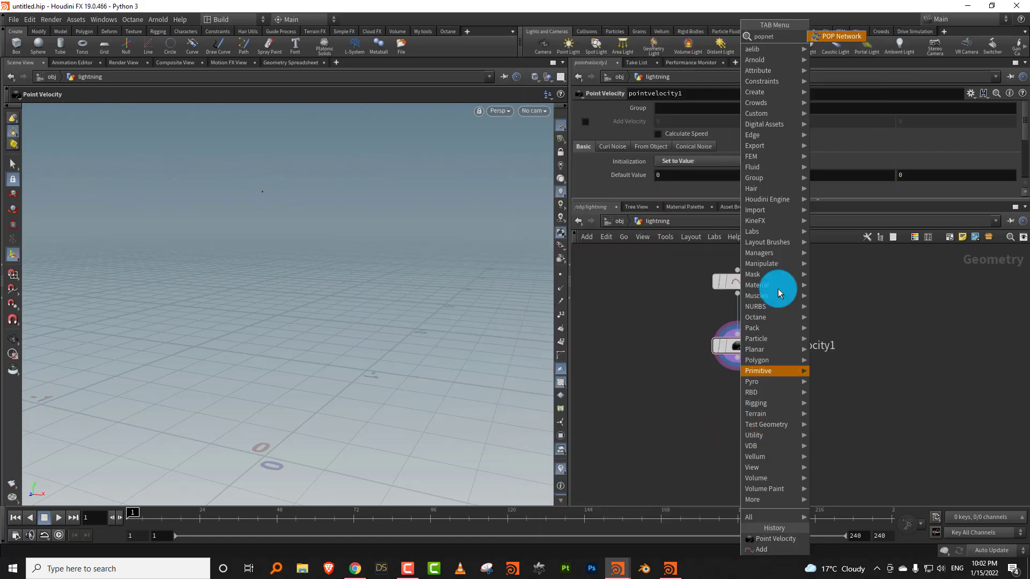
{"action": "left_click", "coordinate": [837, 36]}
{"action": "left_click", "coordinate": [738, 428]}
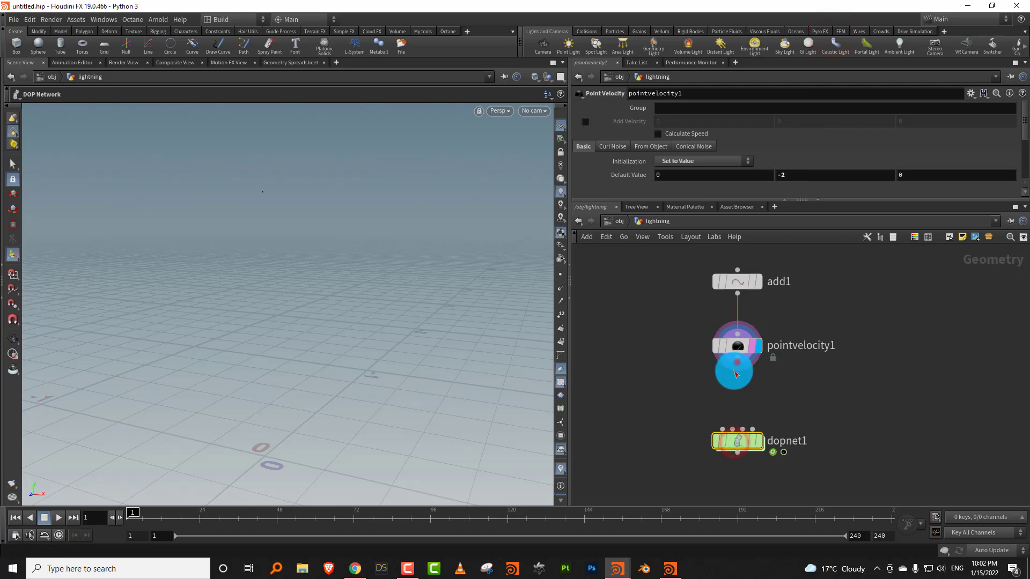
{"action": "double_click", "coordinate": [785, 439]}
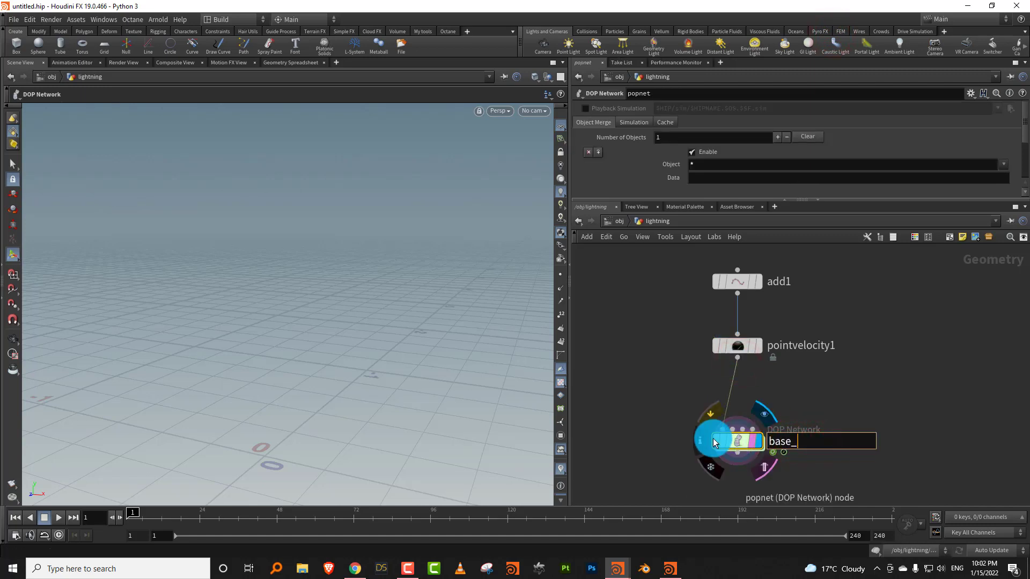
{"action": "key", "text": "Return"}
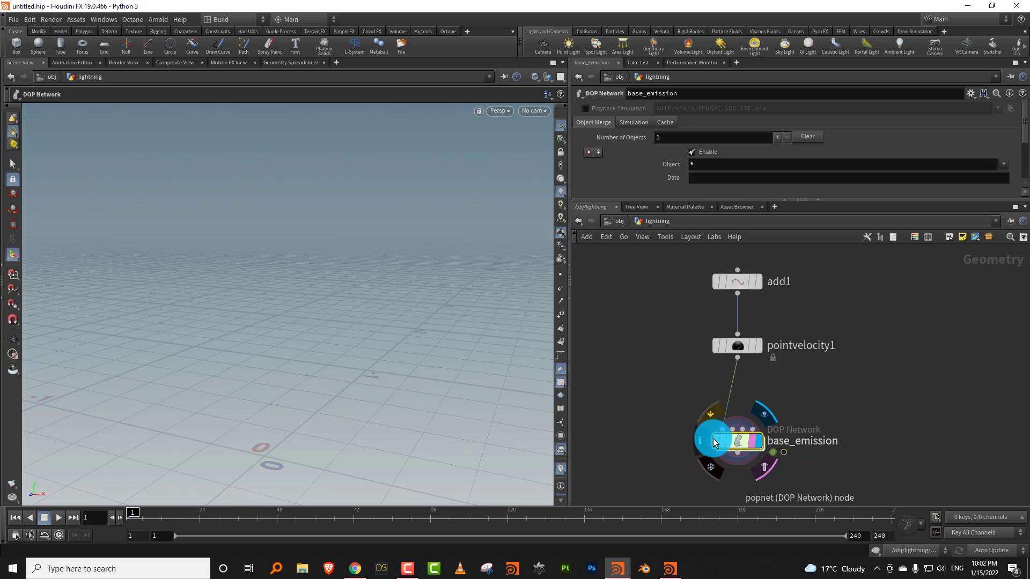
Step: Enter the base_emission network and set the Emission Type of source_first_input to Points
{"action": "key", "text": "Return"}
{"action": "left_click_drag", "start_coordinate": [754, 201], "coordinate": [767, 299]}
{"action": "left_click_drag", "start_coordinate": [816, 361], "coordinate": [876, 355]}
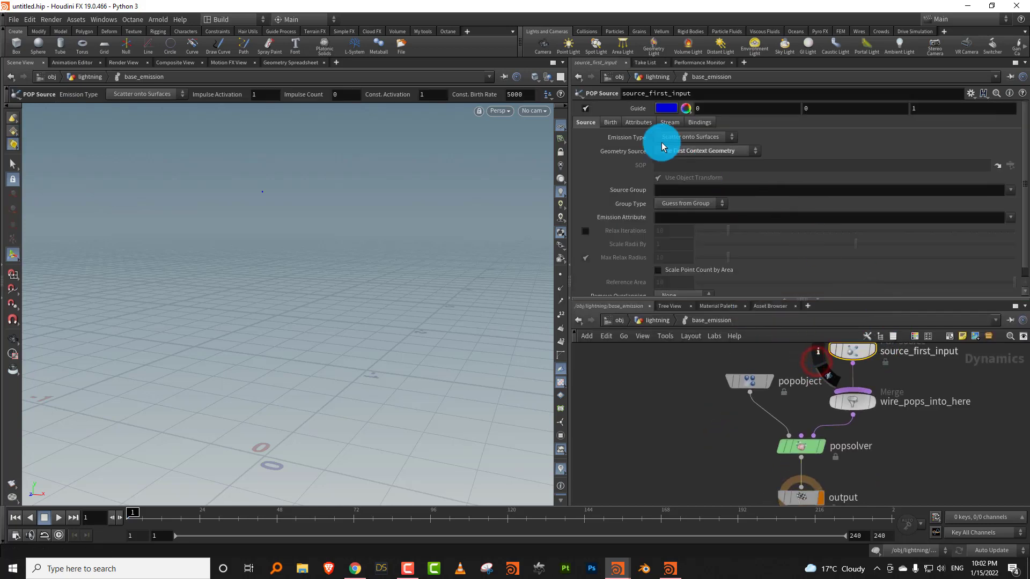
{"action": "left_click", "coordinate": [689, 138]}
{"action": "left_click", "coordinate": [686, 169]}
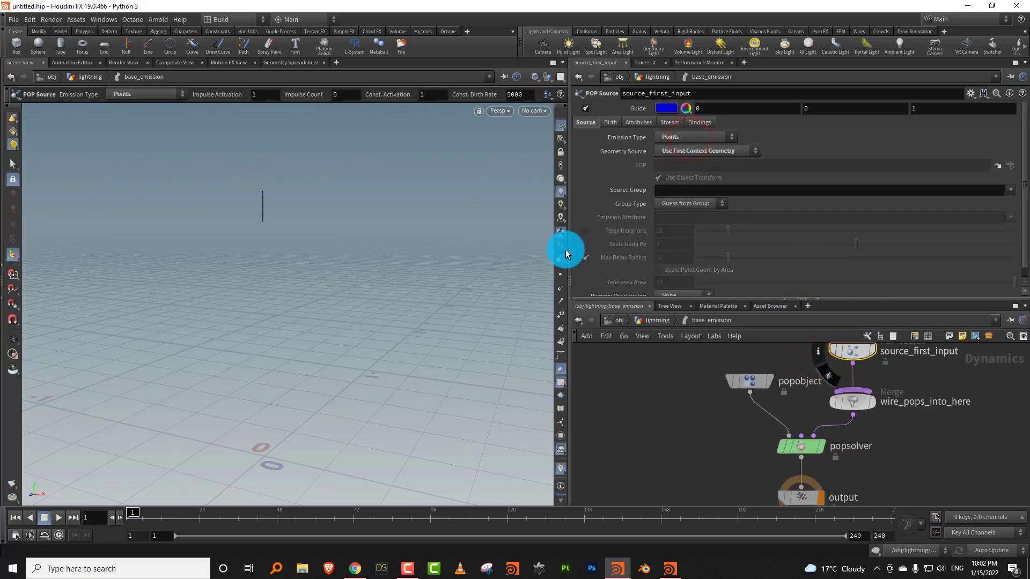
Step: Play the particle simulation twice to check the emission, rewinding to the first frame each time
{"action": "left_click", "coordinate": [58, 518]}
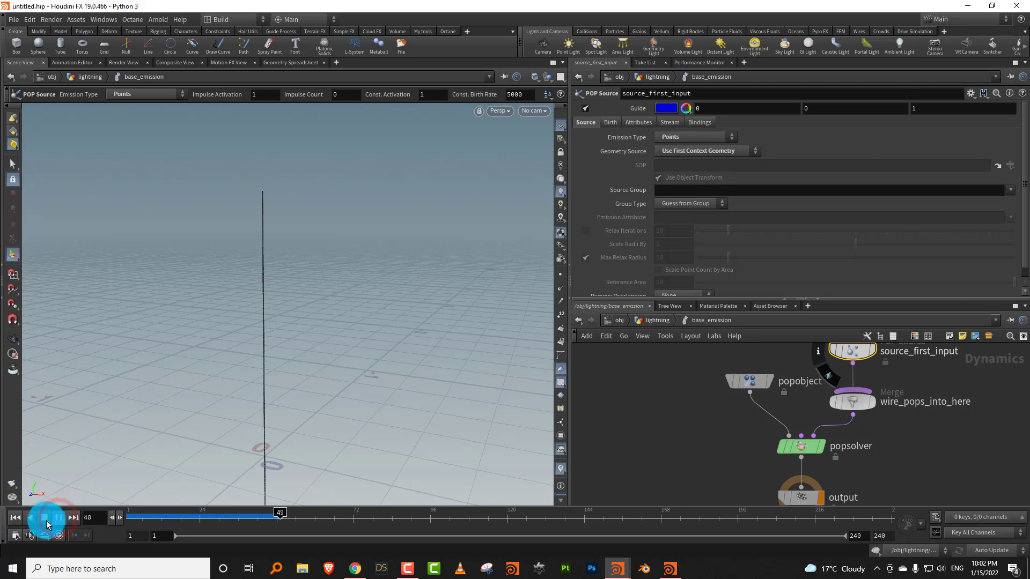
{"action": "left_click", "coordinate": [45, 519]}
{"action": "left_click", "coordinate": [13, 519]}
{"action": "left_click", "coordinate": [56, 518]}
{"action": "left_click", "coordinate": [45, 518]}
{"action": "left_click", "coordinate": [14, 518]}
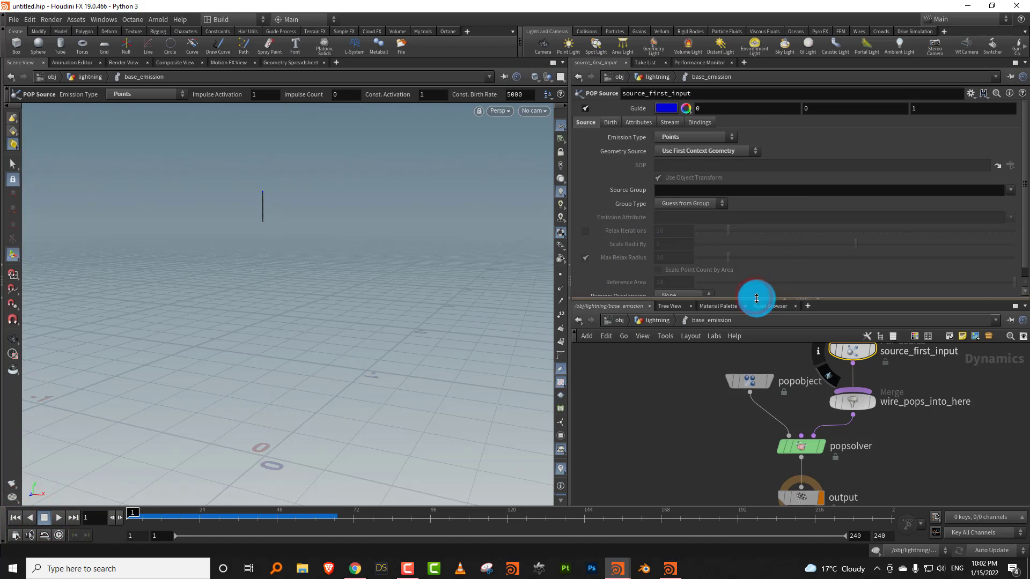
Step: Enlarge the parameter area and set the POP source's Const. Activation and Const. Birth Rate to 0
{"action": "left_click_drag", "start_coordinate": [756, 298], "coordinate": [759, 317]}
{"action": "left_click", "coordinate": [341, 267]}
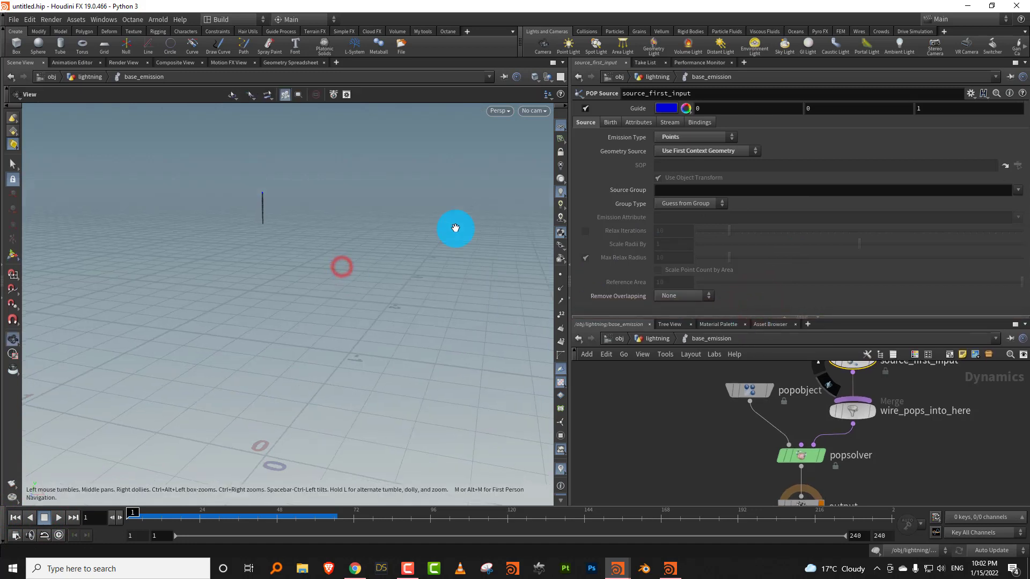
{"action": "left_click", "coordinate": [616, 125]}
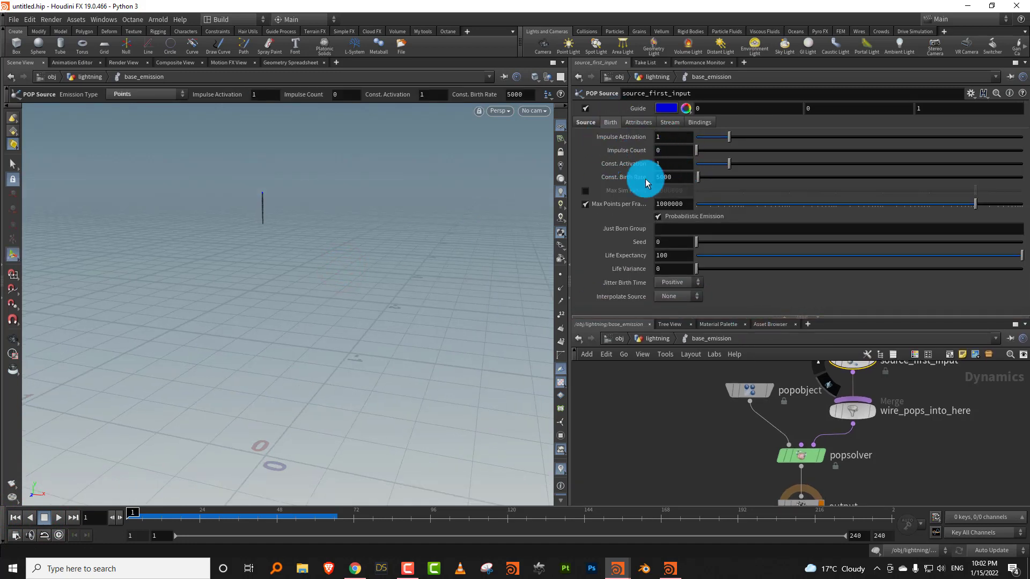
{"action": "left_click_drag", "start_coordinate": [706, 165], "coordinate": [666, 181]}
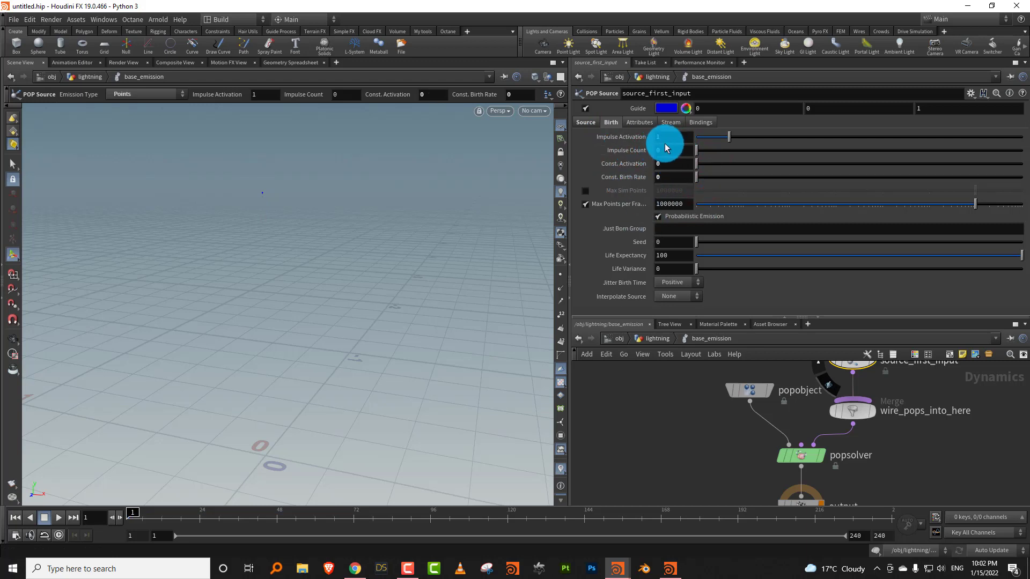
Step: Set the POP source's Impulse Activation to the expression $FF<4 and its Impulse Count to 1
{"action": "left_click_drag", "start_coordinate": [661, 138], "coordinate": [628, 149]}
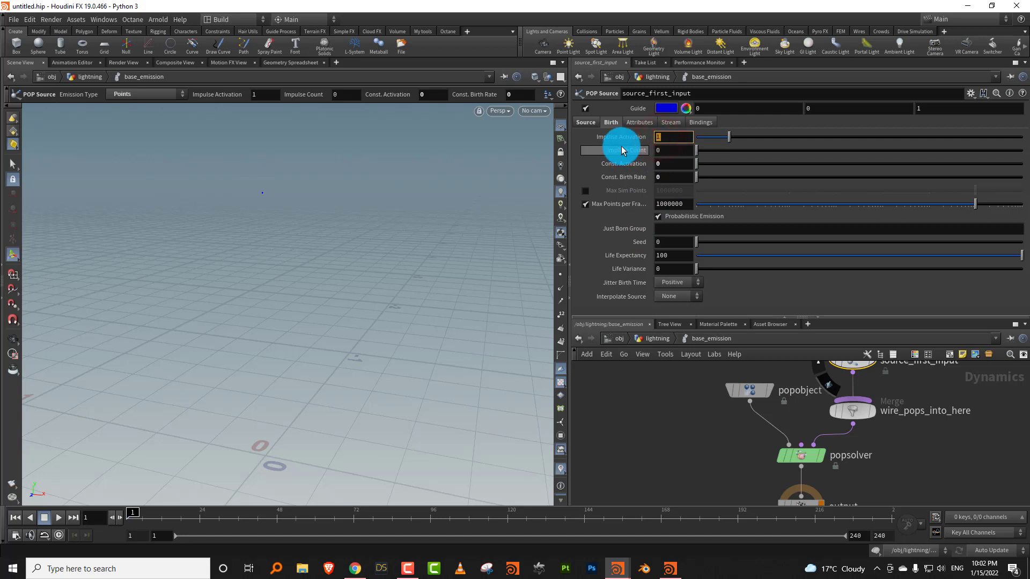
{"action": "type", "text": "$FF"}
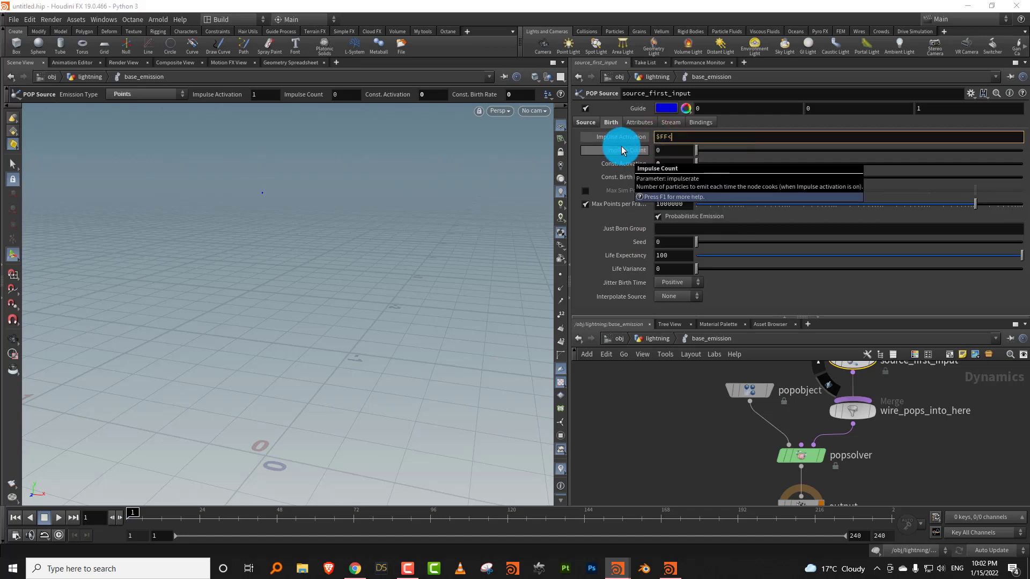
{"action": "type", "text": "<4"}
{"action": "key", "text": "Return"}
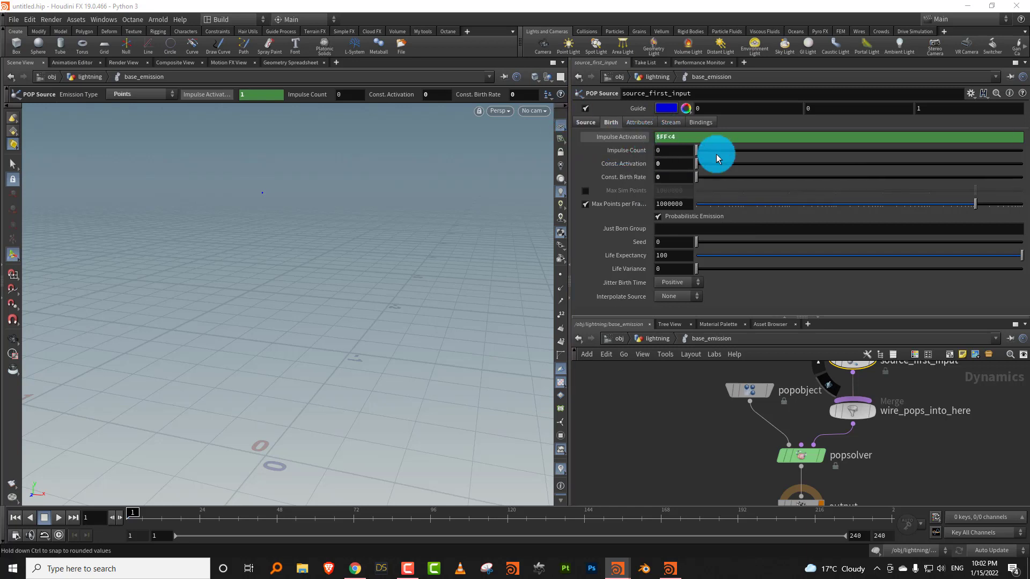
{"action": "left_click", "coordinate": [674, 151]}
{"action": "type", "text": "1"}
{"action": "key", "text": "Return"}
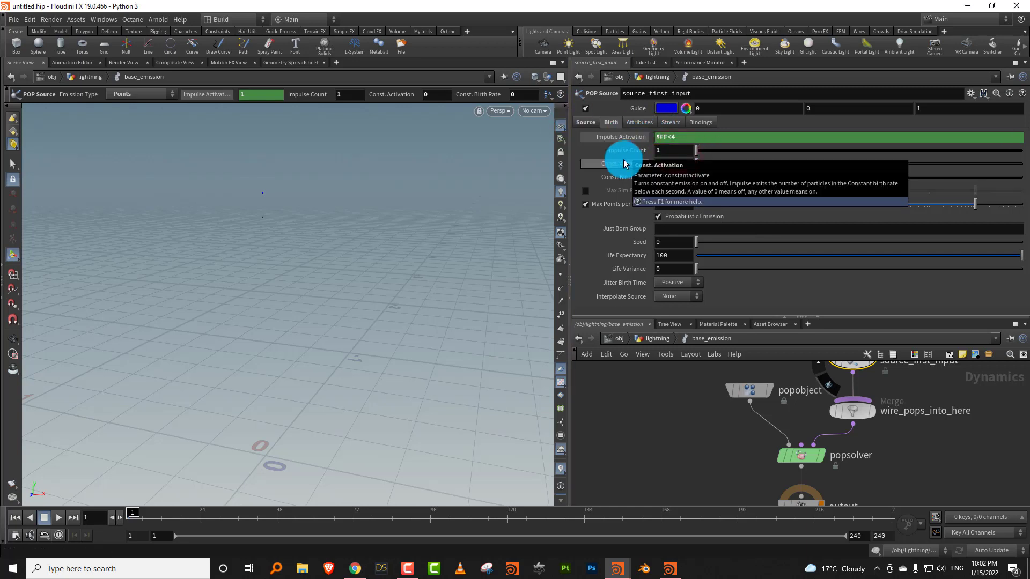
Step: Play the simulation and scrub the first frames to check the impulse emission, stopping at frame 5
{"action": "left_click", "coordinate": [60, 522]}
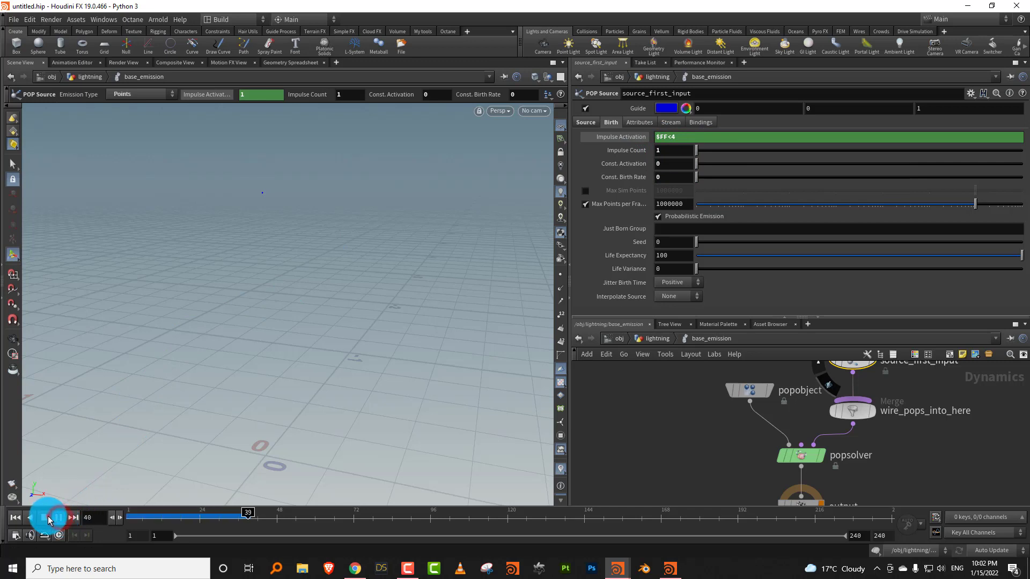
{"action": "left_click", "coordinate": [48, 518]}
{"action": "left_click_drag", "start_coordinate": [157, 516], "coordinate": [124, 519]}
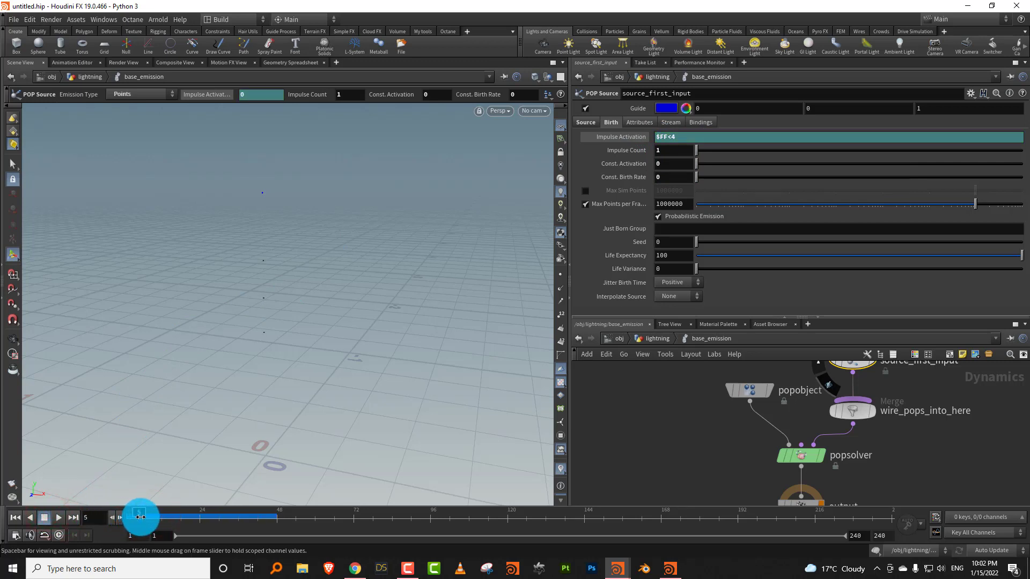
{"action": "left_click_drag", "start_coordinate": [148, 517], "coordinate": [138, 518]}
Step: Set the POP source's Initial Velocity attribute to Add to inherited velocity
{"action": "left_click", "coordinate": [642, 125]}
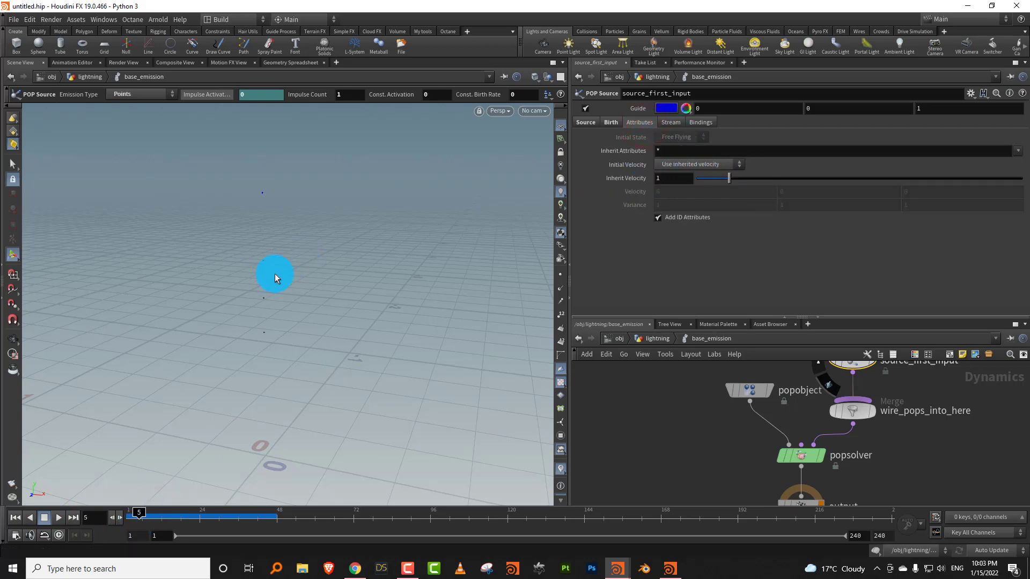
{"action": "left_click", "coordinate": [698, 165]}
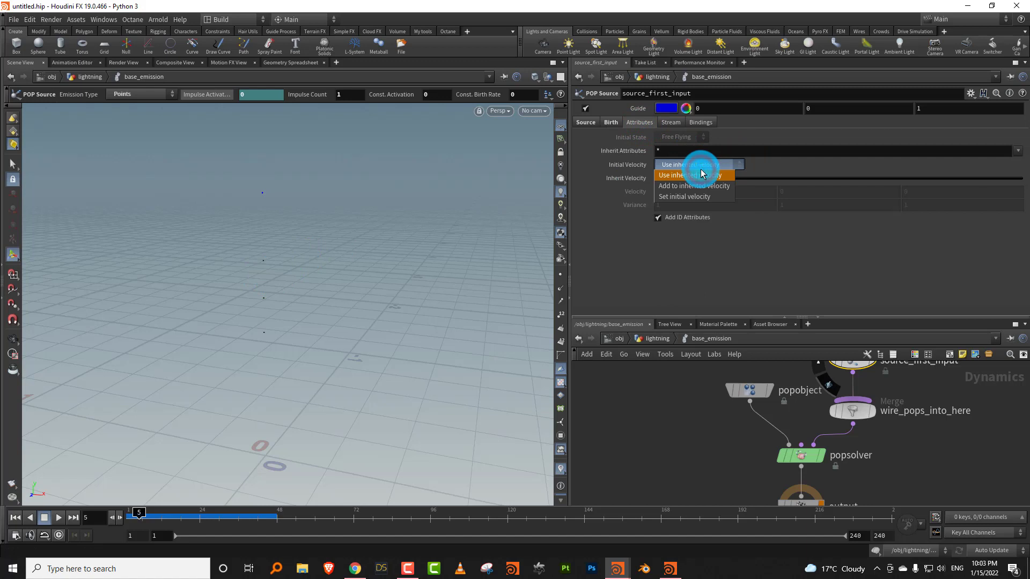
{"action": "left_click", "coordinate": [642, 129]}
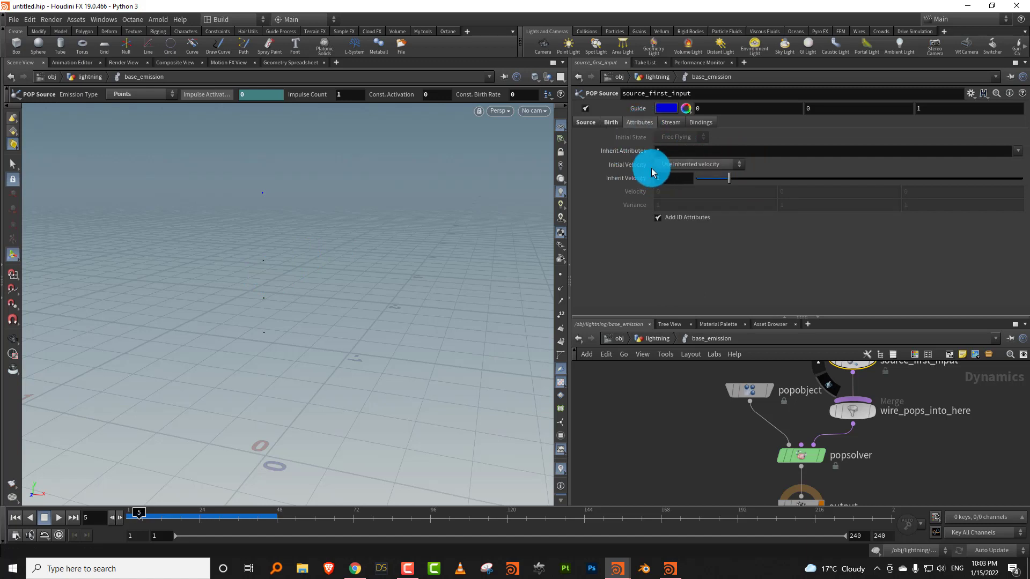
{"action": "left_click", "coordinate": [671, 164]}
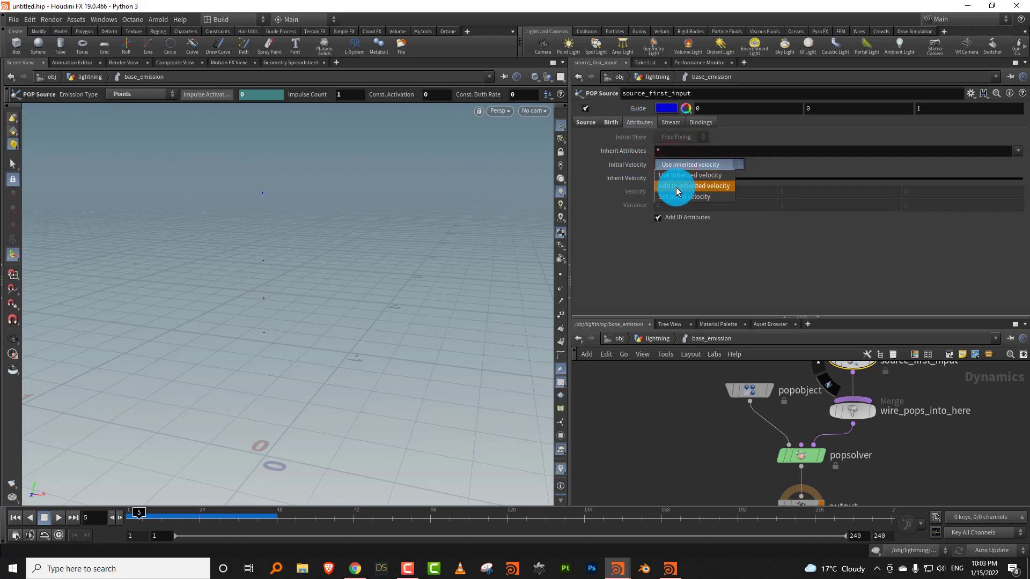
{"action": "left_click", "coordinate": [677, 191]}
Step: Set the POP source's velocity Variance to 0.8 in X, 0 in Y and 0.7 in Z
{"action": "left_click", "coordinate": [799, 208]}
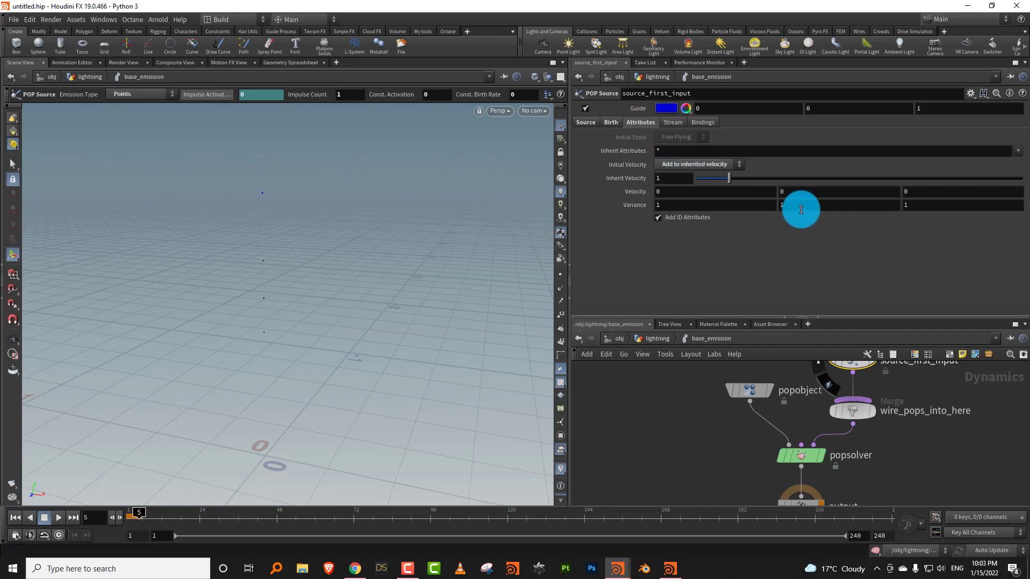
{"action": "type", "text": "0"}
{"action": "key", "text": "Return"}
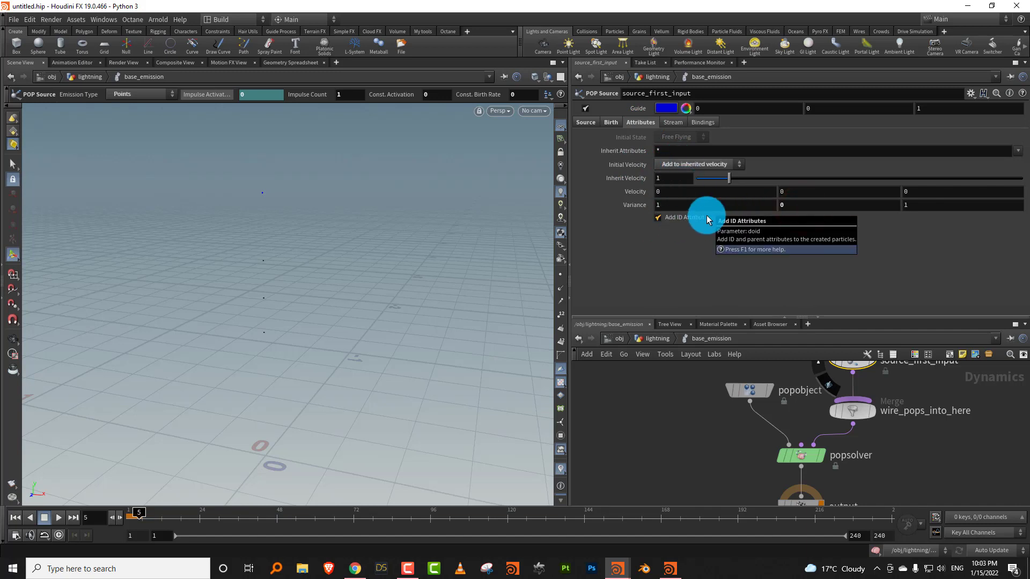
{"action": "left_click", "coordinate": [673, 207]}
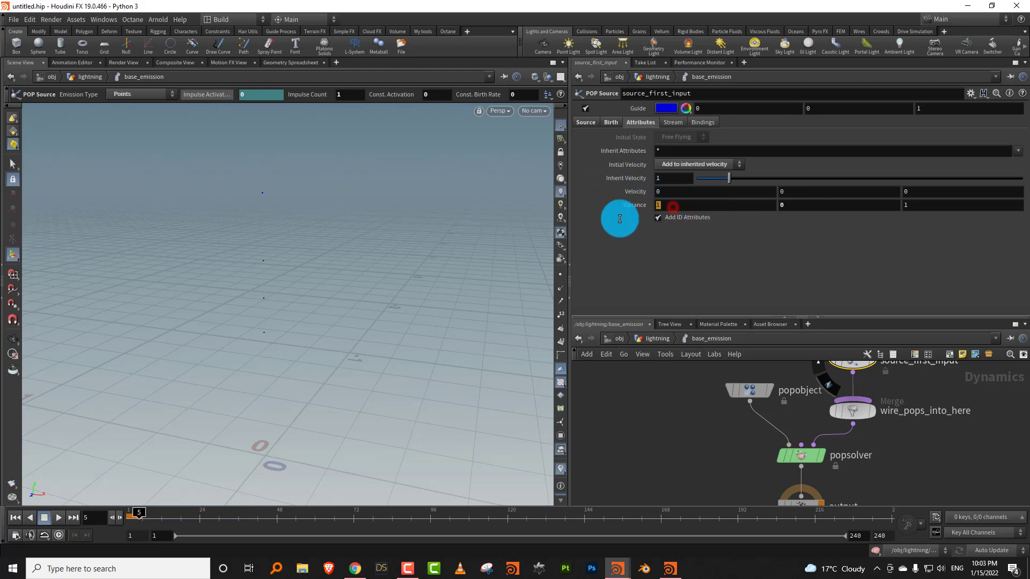
{"action": "type", "text": "0."}
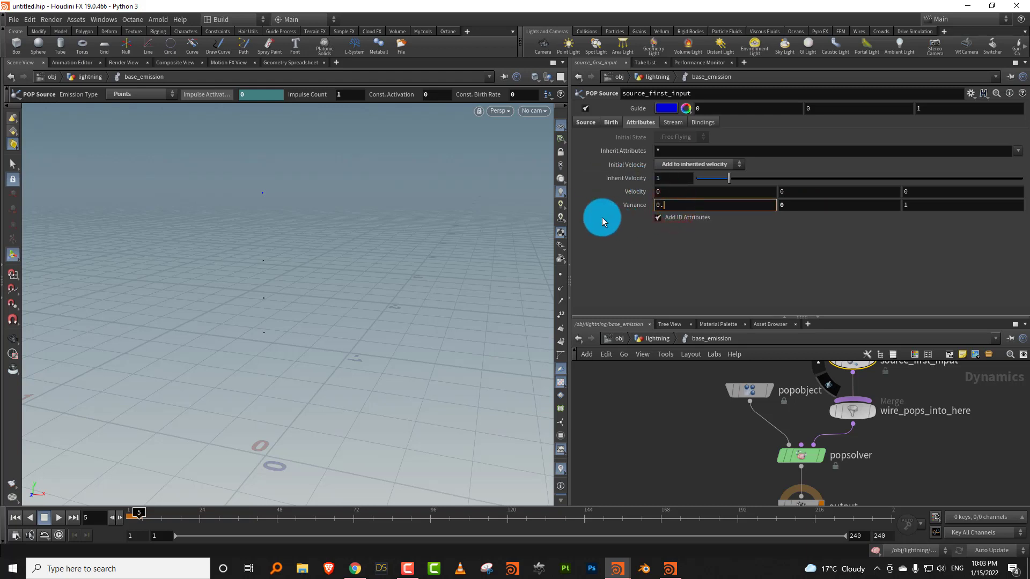
{"action": "type", "text": "8"}
{"action": "key", "text": "Return"}
{"action": "left_click", "coordinate": [909, 205]}
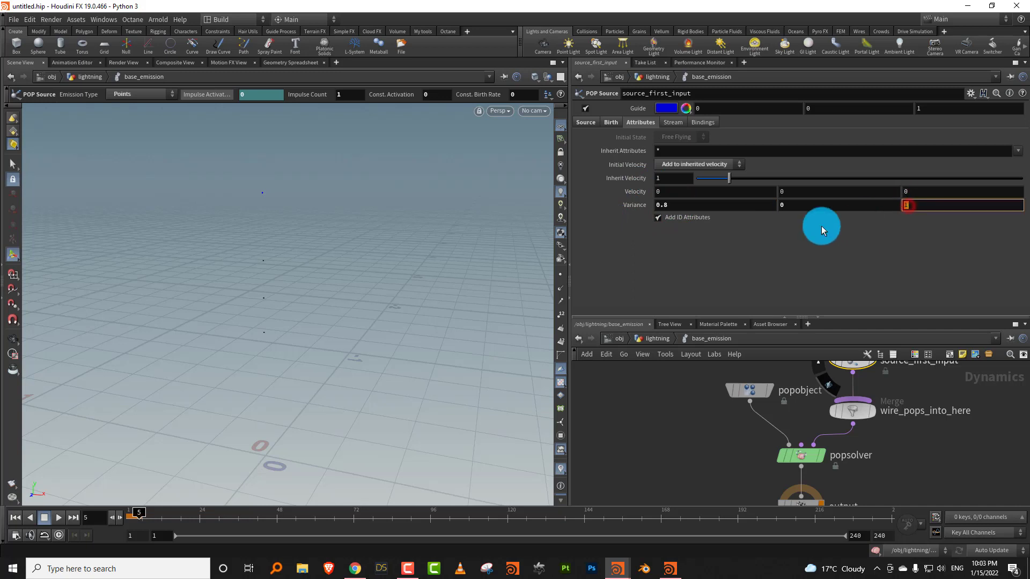
{"action": "type", "text": "0.7"}
{"action": "key", "text": "Return"}
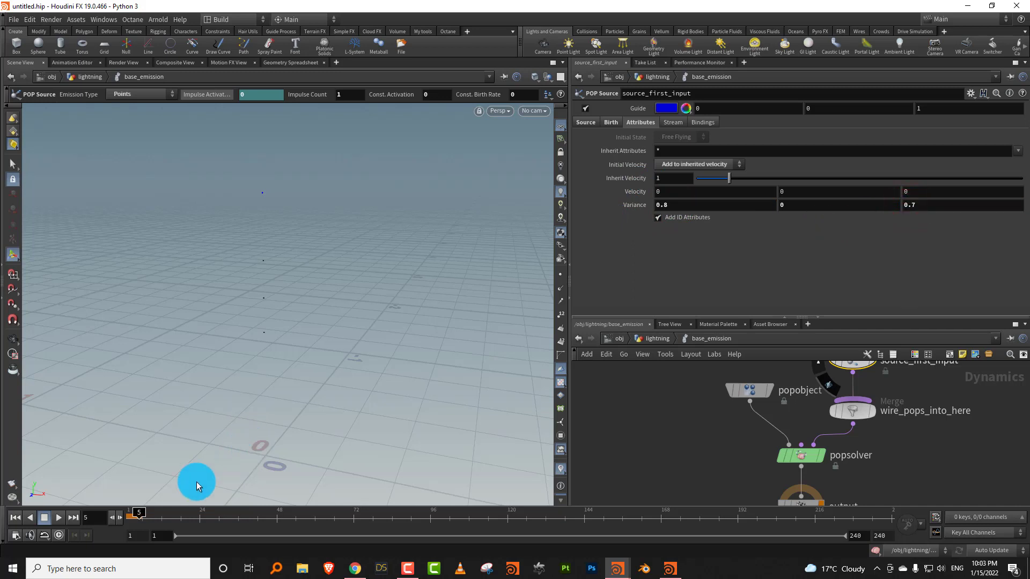
Step: Scrub to frame 8 and inspect how the emitted particles spread from the source point
{"action": "left_click", "coordinate": [138, 515]}
{"action": "mouse_move", "coordinate": [138, 515]}
{"action": "left_mouse_down"}
{"action": "mouse_move", "coordinate": [154, 513]}
{"action": "mouse_move", "coordinate": [145, 518]}
{"action": "left_mouse_up"}
{"action": "left_click_drag", "start_coordinate": [278, 434], "coordinate": [290, 402], "text": "alt"}
{"action": "left_click", "coordinate": [815, 279]}
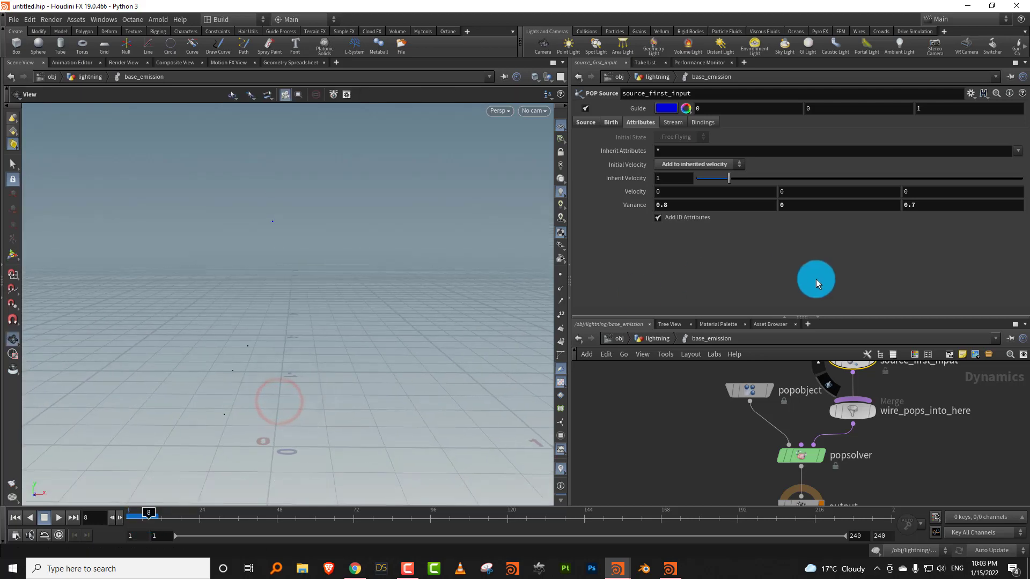
Step: Enlarge the network pane and move source_first_input higher to leave space above the wire_pops_into_here merge
{"action": "left_click_drag", "start_coordinate": [763, 317], "coordinate": [772, 204]}
{"action": "middle_click_drag", "start_coordinate": [764, 318], "coordinate": [675, 408]}
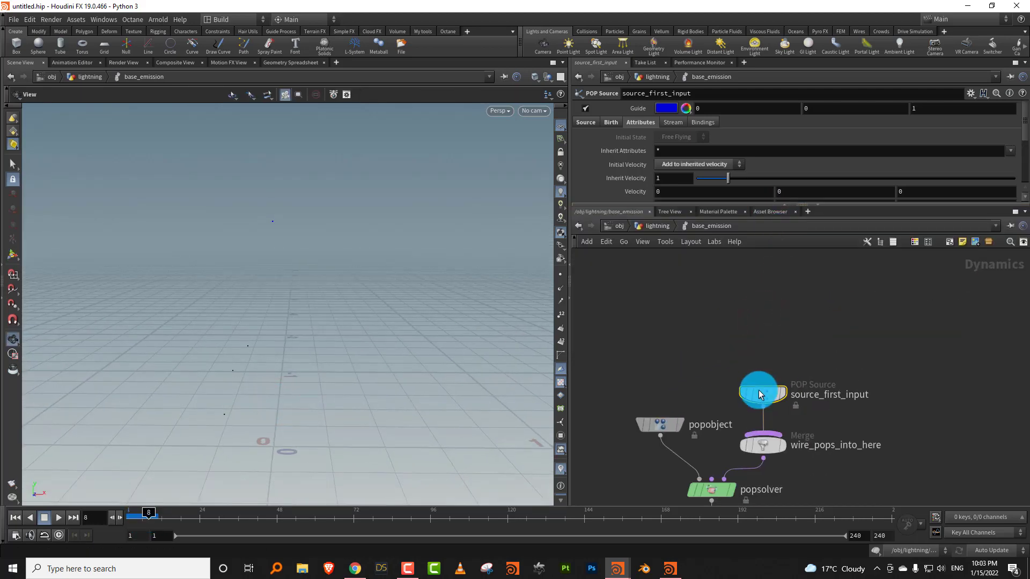
{"action": "left_click_drag", "start_coordinate": [760, 395], "coordinate": [762, 290]}
{"action": "left_click", "coordinate": [797, 347]}
{"action": "left_click", "coordinate": [799, 323]}
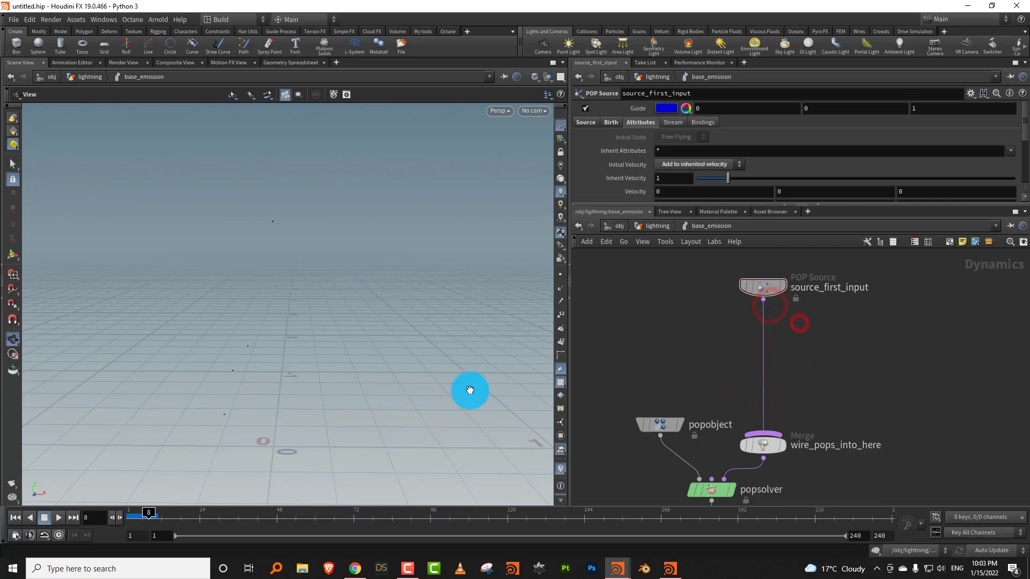
Step: Insert a POP Attract node between source_first_input and wire_pops_into_here and set its Force Scale to 9.04
{"action": "left_click_drag", "start_coordinate": [283, 433], "coordinate": [273, 440]}
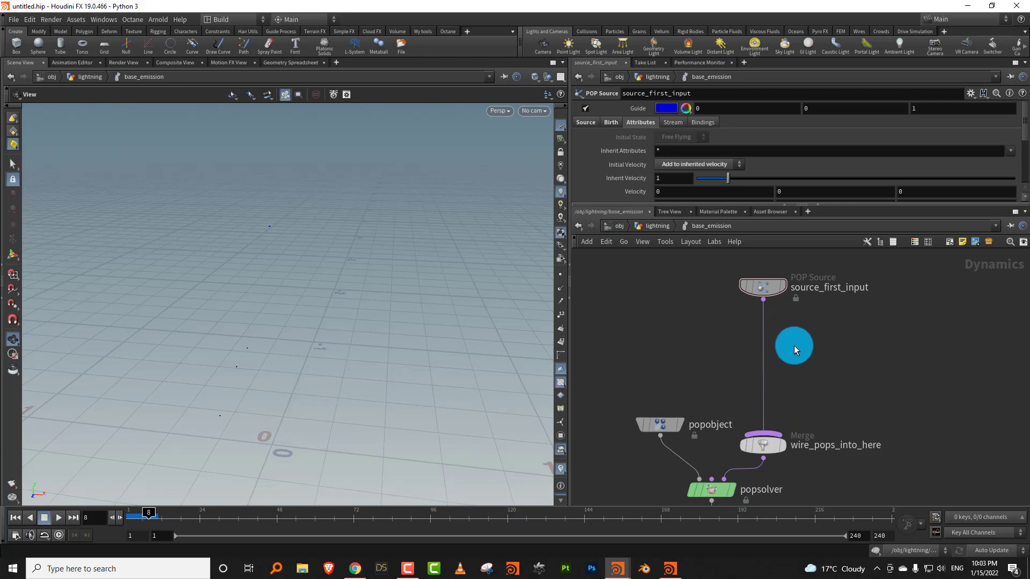
{"action": "key", "text": "Tab"}
{"action": "type", "text": "popatt"}
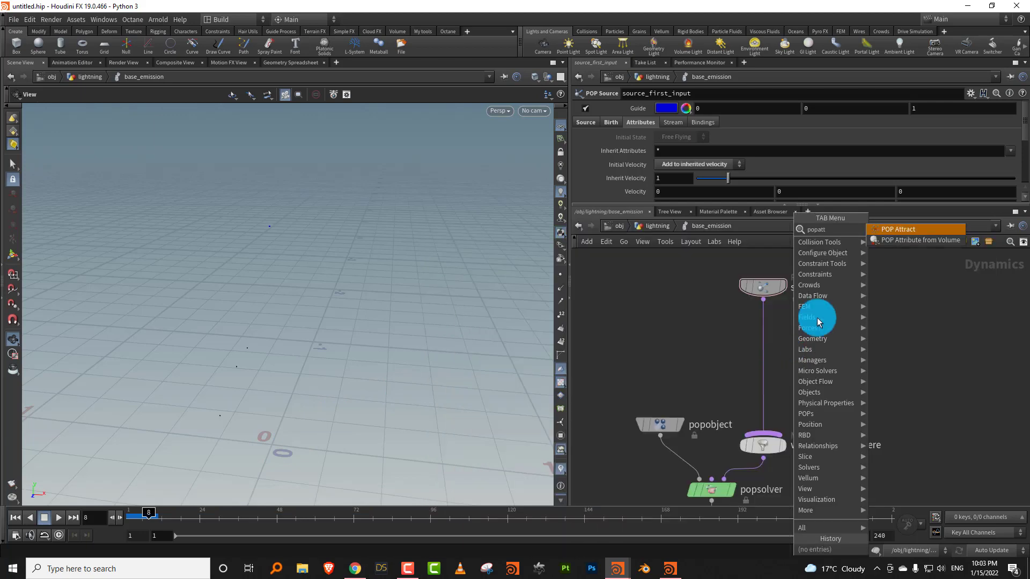
{"action": "left_click", "coordinate": [905, 230]}
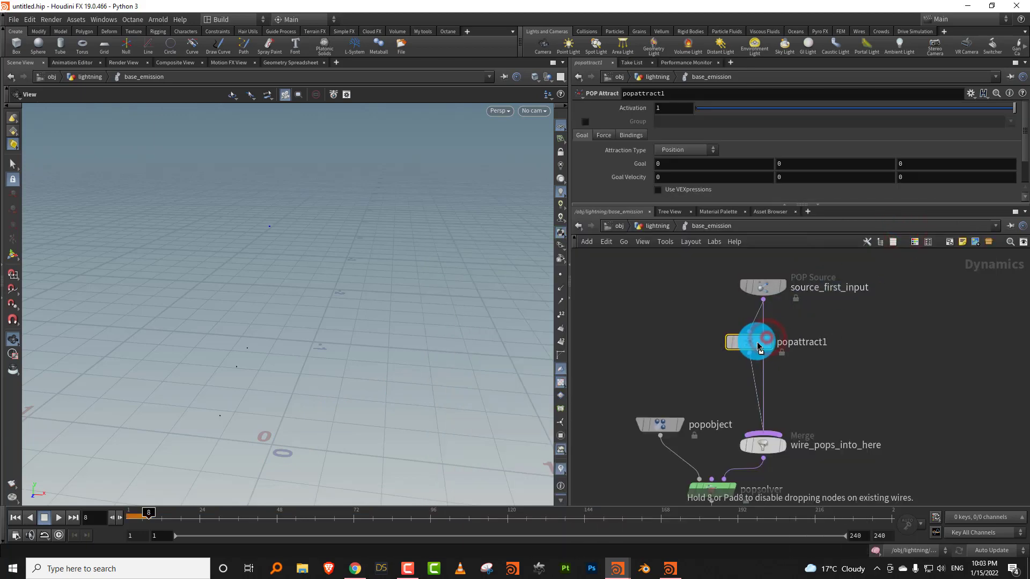
{"action": "left_click", "coordinate": [758, 342]}
{"action": "left_click", "coordinate": [606, 135]}
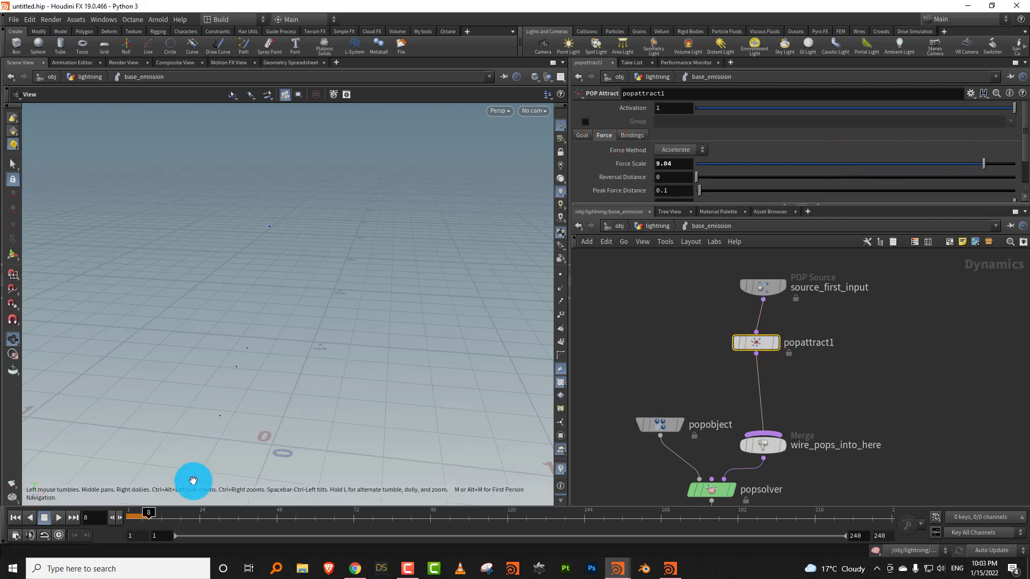
Step: Play the simulation from the start and scrub to frame 8 to check how the particles are attracted to the goal
{"action": "left_click_drag", "start_coordinate": [143, 518], "coordinate": [128, 520]}
{"action": "left_click", "coordinate": [60, 518]}
{"action": "left_click", "coordinate": [60, 518]}
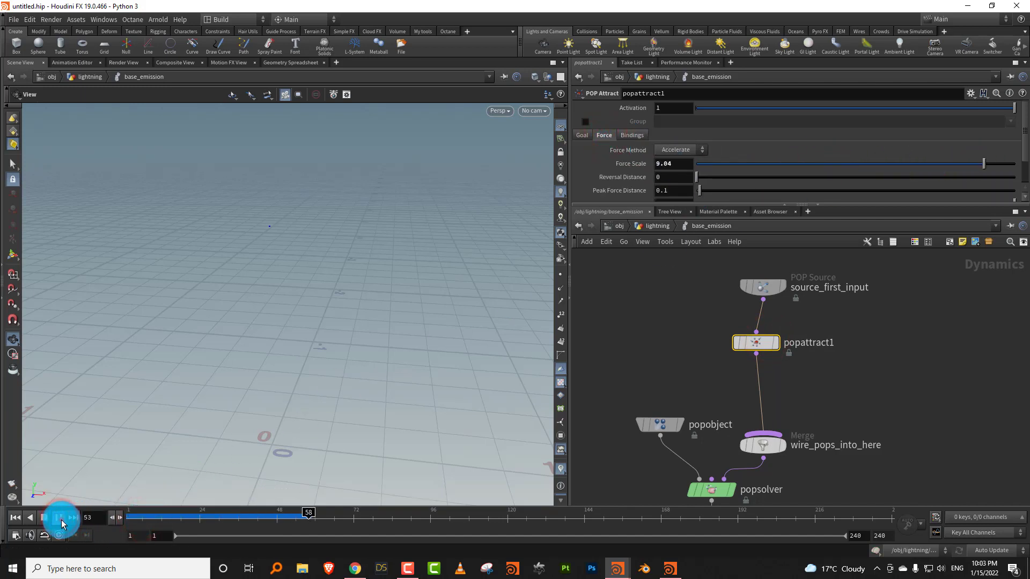
{"action": "left_click", "coordinate": [148, 515]}
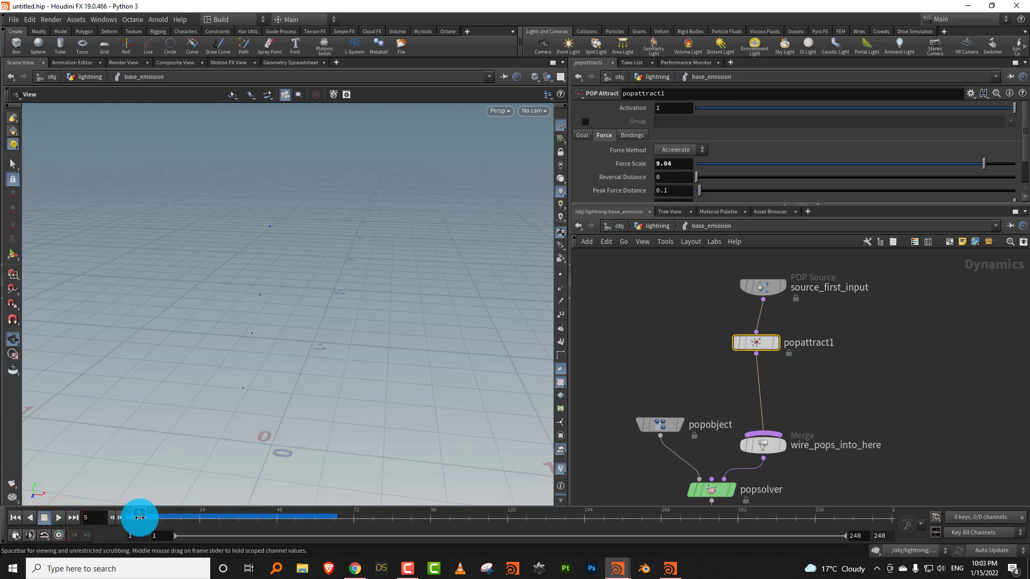
{"action": "left_click_drag", "start_coordinate": [139, 517], "coordinate": [148, 517]}
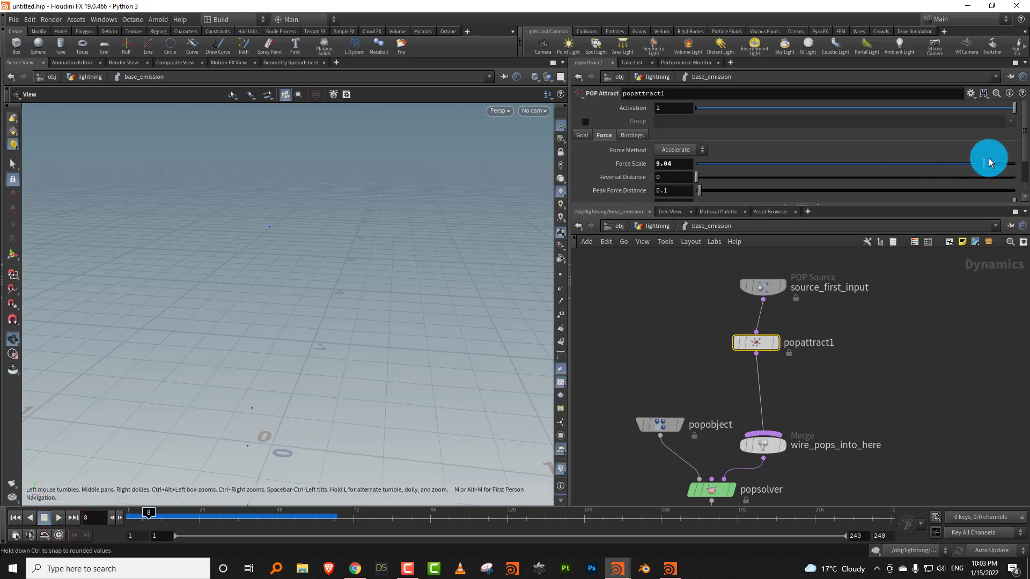
Step: Set the POP Attract's Force Scale to 15
{"action": "left_click_drag", "start_coordinate": [989, 162], "coordinate": [1012, 161]}
{"action": "left_click", "coordinate": [678, 163]}
{"action": "type", "text": "1"}
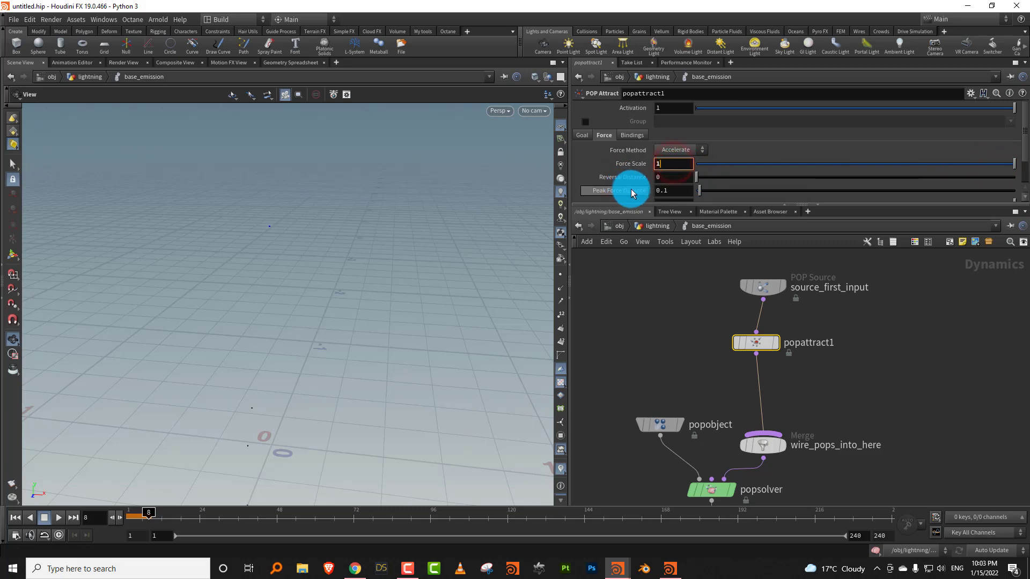
{"action": "type", "text": "5"}
{"action": "key", "text": "Return"}
Step: Scrub to frame 5 to inspect the particle paths, and align popattract1 directly below source_first_input in the network
{"action": "mouse_move", "coordinate": [133, 516]}
{"action": "left_mouse_down"}
{"action": "mouse_move", "coordinate": [121, 525]}
{"action": "mouse_move", "coordinate": [130, 526]}
{"action": "left_mouse_up"}
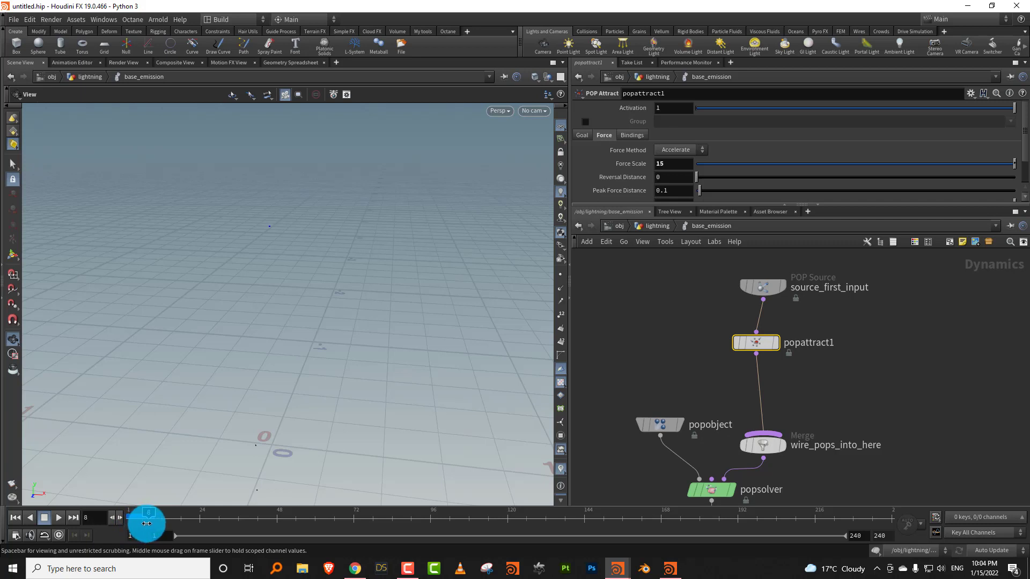
{"action": "left_click_drag", "start_coordinate": [297, 404], "coordinate": [265, 346]}
{"action": "mouse_move", "coordinate": [144, 518]}
{"action": "left_mouse_down"}
{"action": "mouse_move", "coordinate": [125, 519]}
{"action": "mouse_move", "coordinate": [140, 518]}
{"action": "left_mouse_up"}
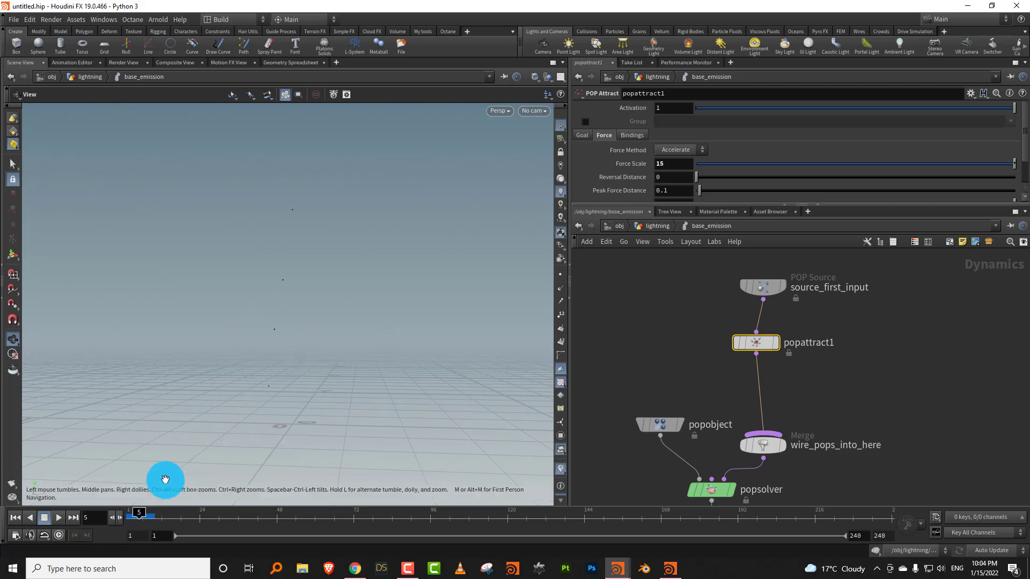
{"action": "middle_click_drag", "start_coordinate": [816, 380], "coordinate": [809, 358]}
{"action": "left_click_drag", "start_coordinate": [751, 327], "coordinate": [756, 327]}
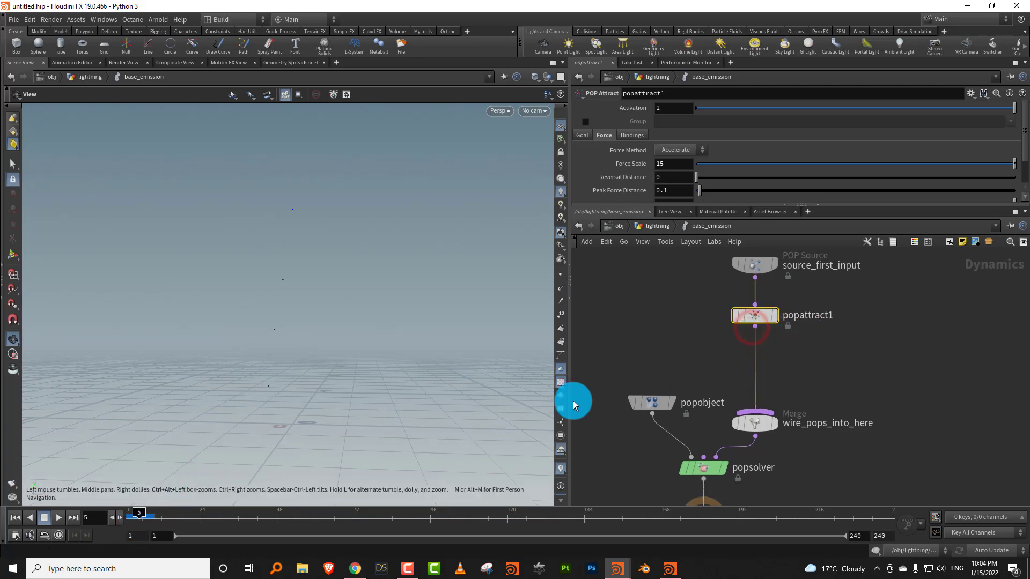
Step: Add a Ground Plane node beside popsolver in the base_emission network
{"action": "left_click_drag", "start_coordinate": [322, 379], "coordinate": [281, 422]}
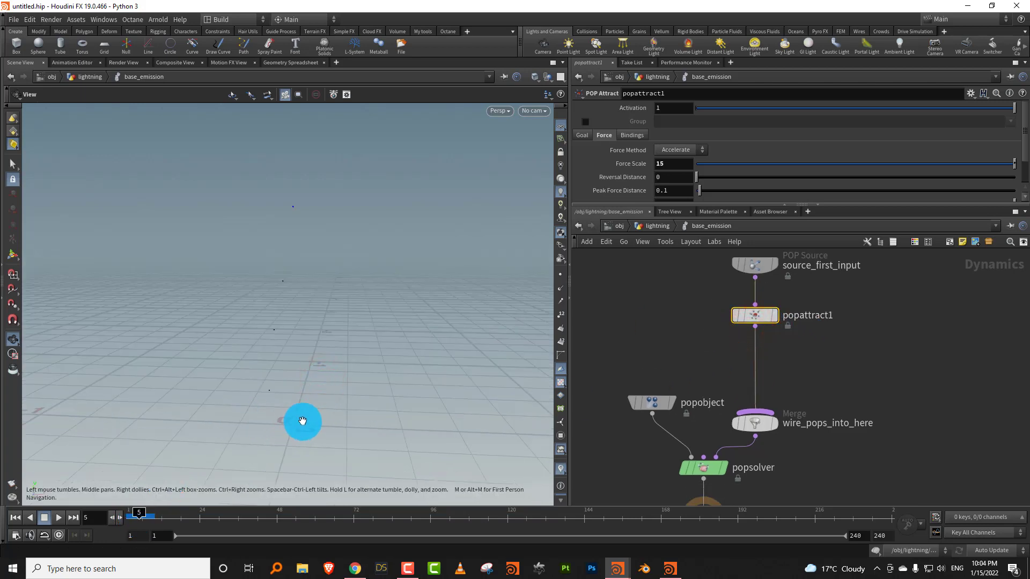
{"action": "middle_click_drag", "start_coordinate": [701, 318], "coordinate": [777, 244]}
{"action": "key", "text": "Tab"}
{"action": "type", "text": "ground"}
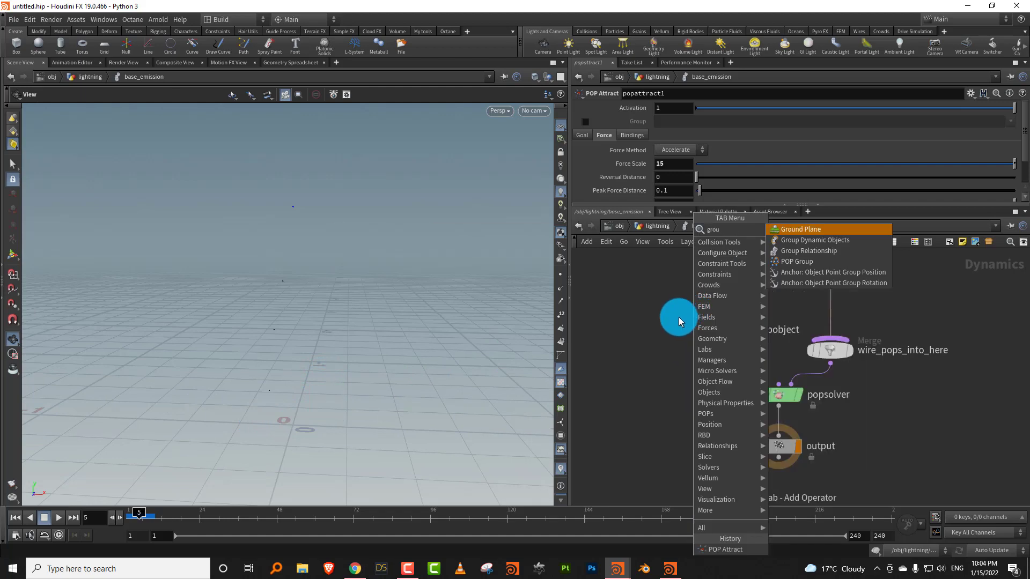
{"action": "left_click", "coordinate": [798, 228]}
{"action": "left_click", "coordinate": [639, 371]}
Step: Move the output node down and add a Merge node between popsolver and output
{"action": "left_click_drag", "start_coordinate": [784, 446], "coordinate": [756, 462]}
{"action": "key", "text": "Tab"}
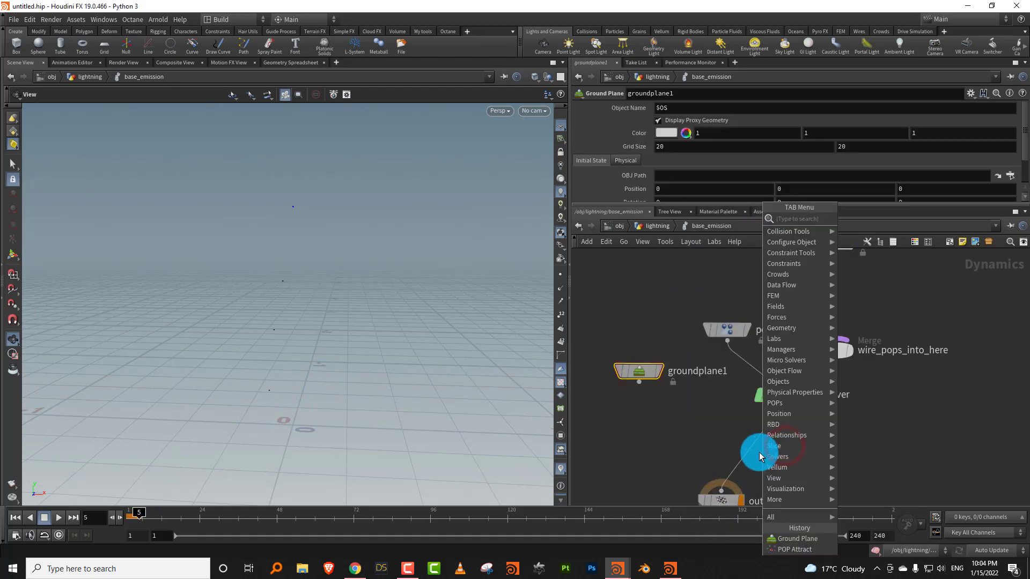
{"action": "mouse_move", "coordinate": [809, 269]}
{"action": "left_click", "coordinate": [856, 220]}
{"action": "left_click", "coordinate": [700, 437]}
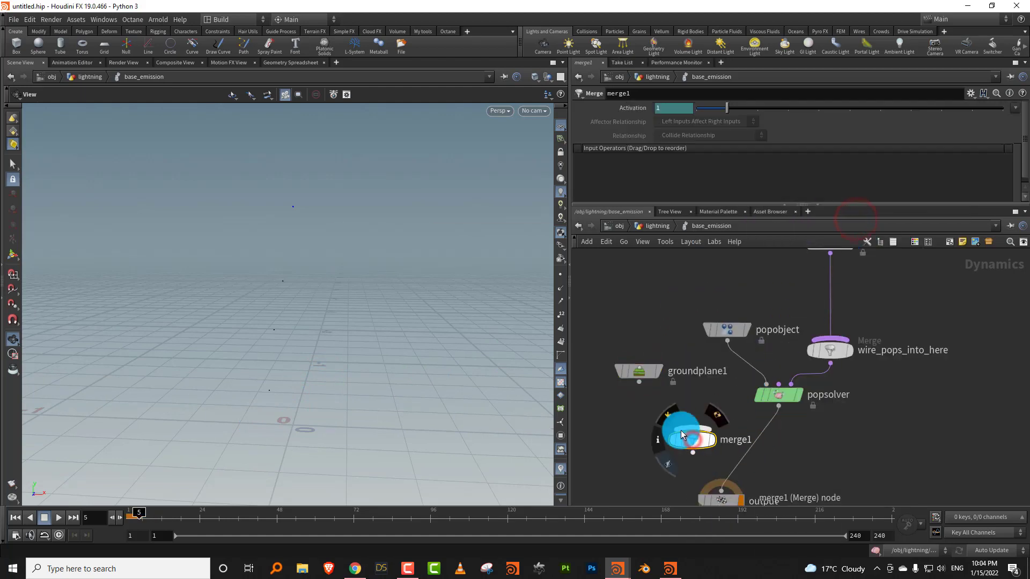
Step: Wire groundplane1 and popsolver, in that order, into merge1 and connect merge1 to the output node
{"action": "left_click_drag", "start_coordinate": [619, 406], "coordinate": [679, 347]}
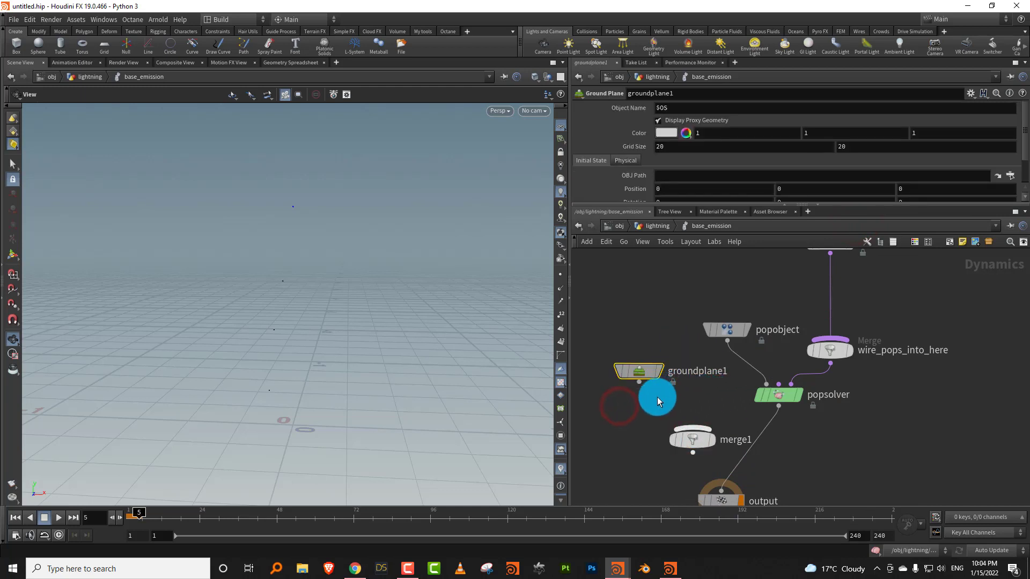
{"action": "left_click_drag", "start_coordinate": [655, 396], "coordinate": [692, 429]}
{"action": "left_click_drag", "start_coordinate": [778, 406], "coordinate": [721, 491]}
{"action": "left_click_drag", "start_coordinate": [646, 467], "coordinate": [693, 427]}
{"action": "left_click_drag", "start_coordinate": [674, 338], "coordinate": [633, 372]}
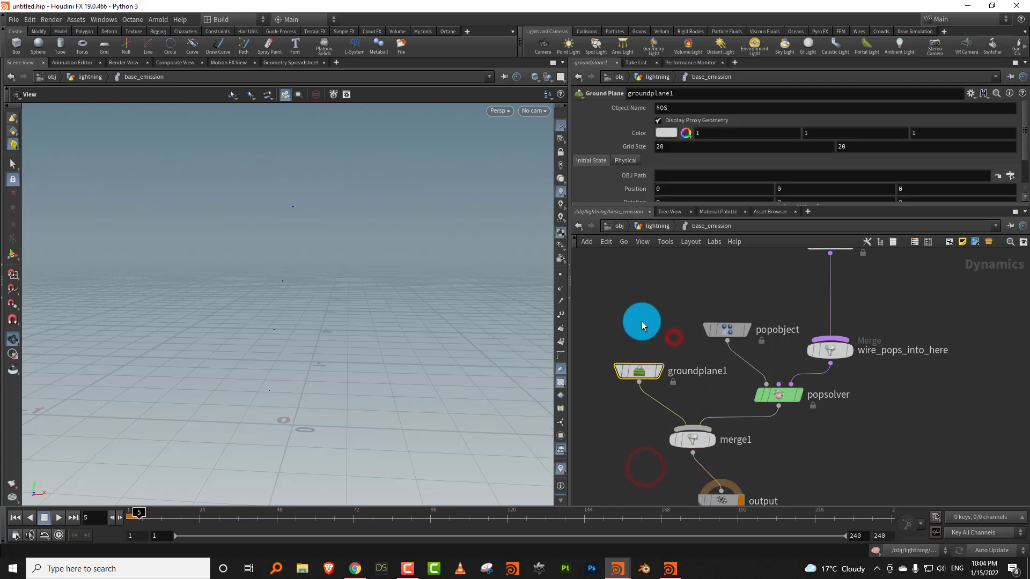
Step: Turn off Display Proxy Geometry on the ground plane and return the timeline to frame 1
{"action": "left_click_drag", "start_coordinate": [648, 204], "coordinate": [649, 250]}
{"action": "left_click", "coordinate": [671, 119]}
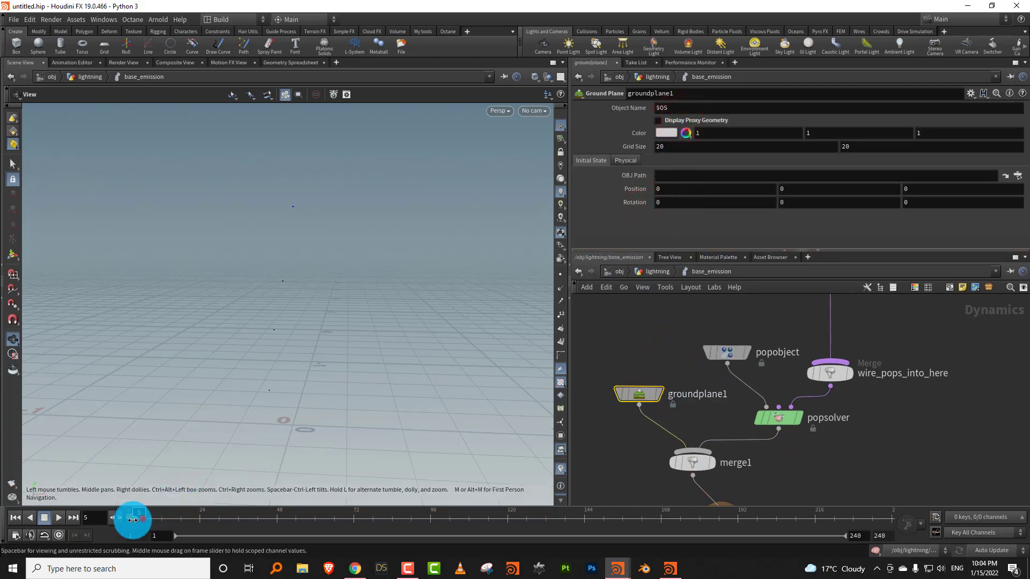
{"action": "left_click_drag", "start_coordinate": [141, 517], "coordinate": [130, 518]}
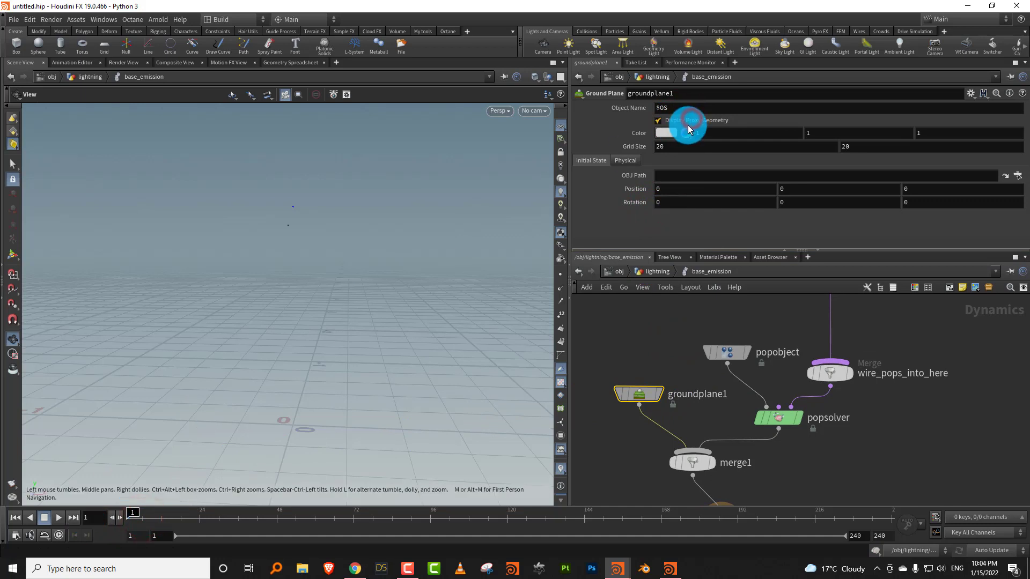
{"action": "left_click", "coordinate": [691, 122]}
{"action": "left_click", "coordinate": [690, 121]}
Step: Enable real-time playback and play the simulation from frame 1 to check how the particles hit the ground
{"action": "left_click", "coordinate": [56, 518]}
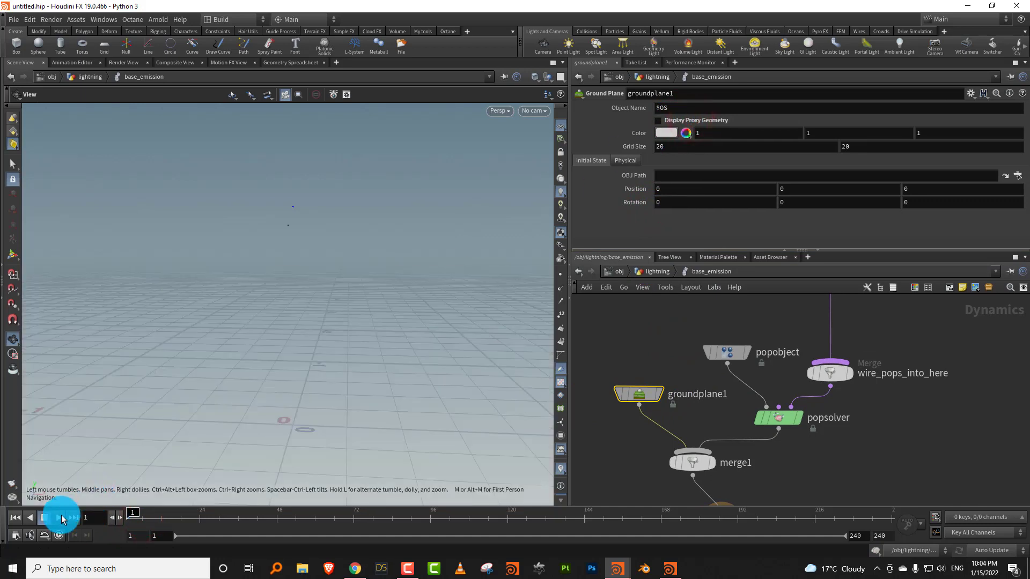
{"action": "left_click", "coordinate": [45, 518]}
{"action": "left_click_drag", "start_coordinate": [151, 514], "coordinate": [129, 519]}
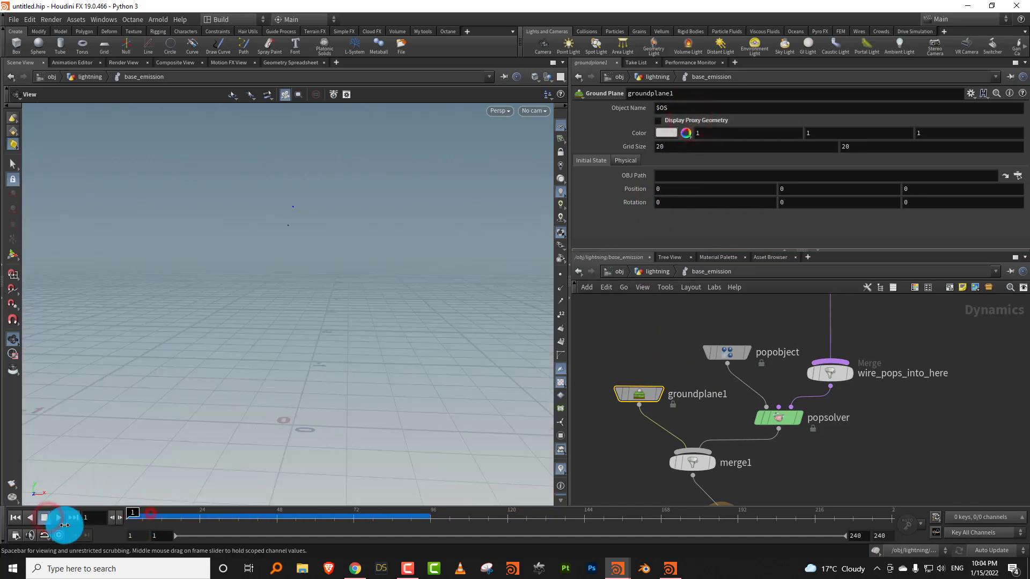
{"action": "left_click", "coordinate": [61, 535]}
{"action": "left_click", "coordinate": [59, 518]}
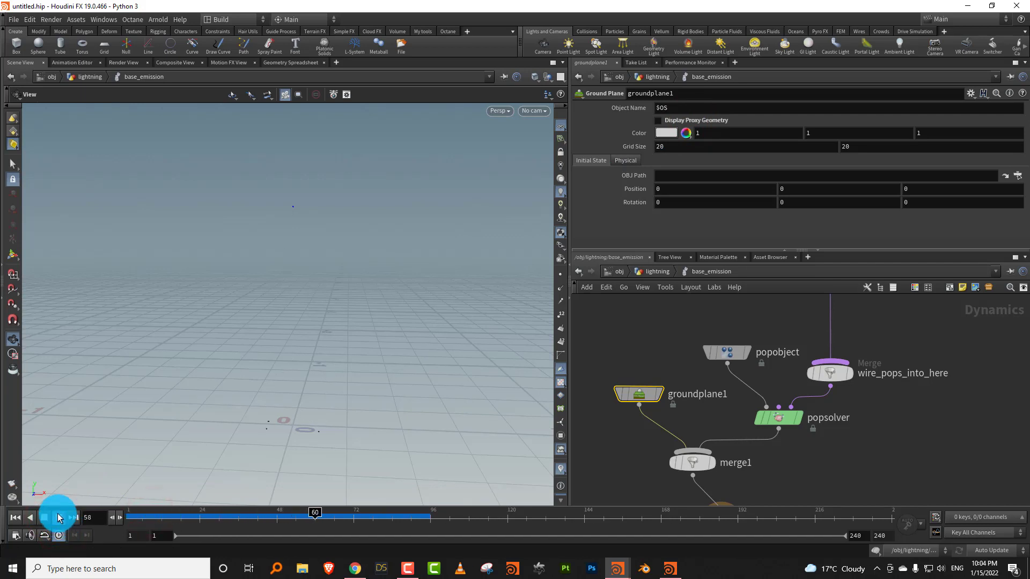
{"action": "left_click", "coordinate": [44, 517]}
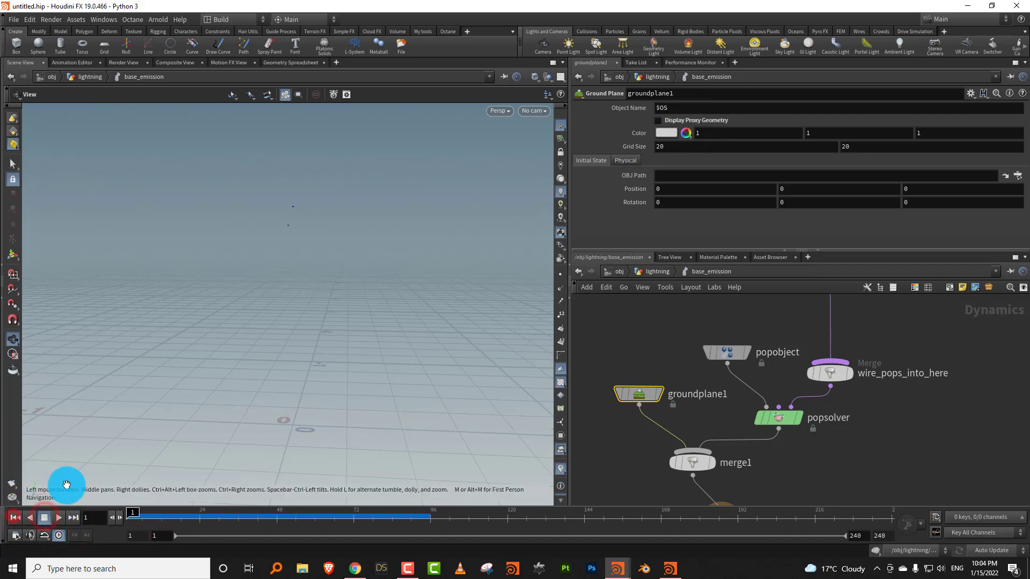
Step: Set the ground plane's Bounce to 0.016 and Bounce Forward to 0.051
{"action": "left_click", "coordinate": [631, 161]}
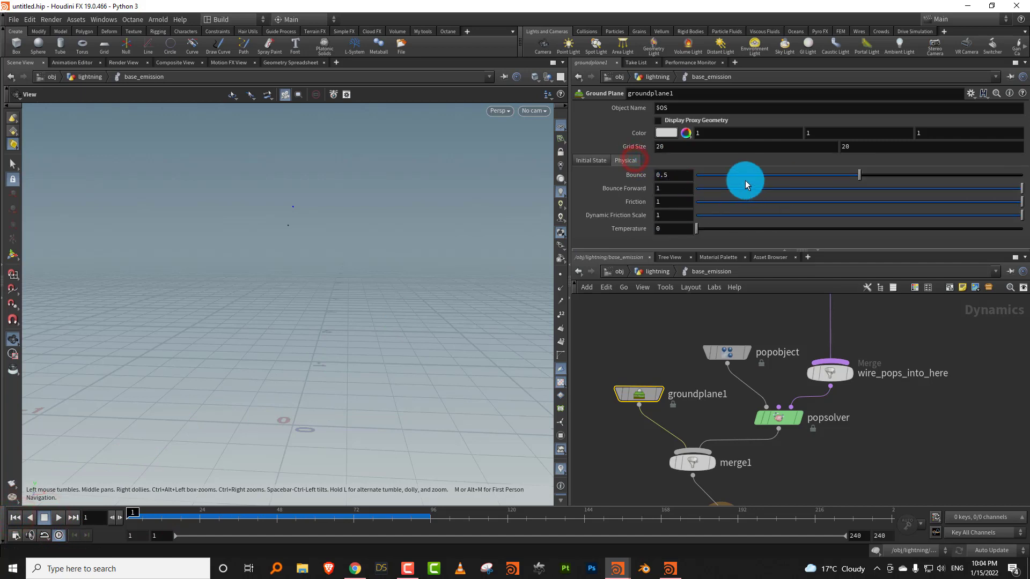
{"action": "left_click", "coordinate": [701, 173]}
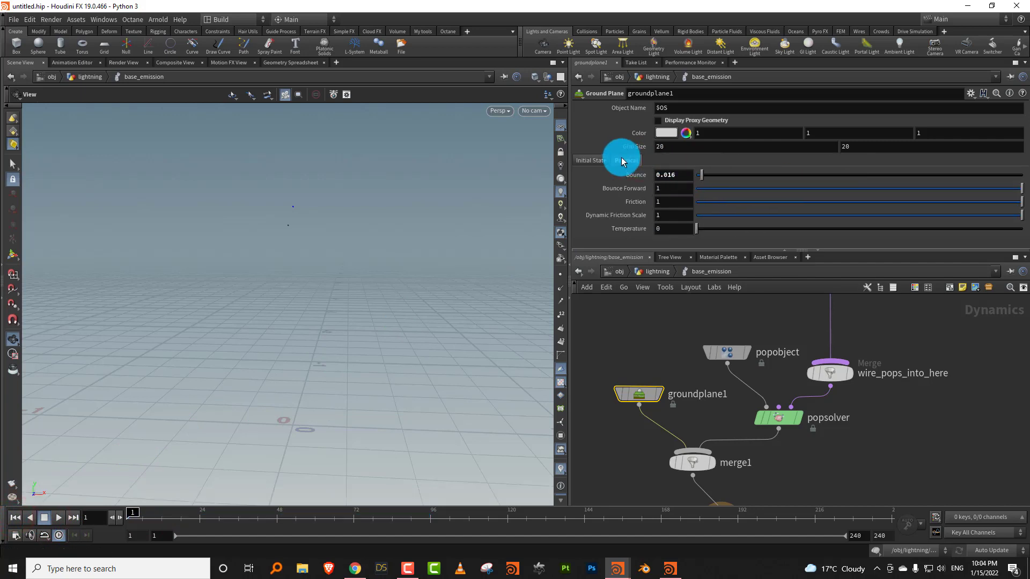
{"action": "left_click_drag", "start_coordinate": [718, 193], "coordinate": [714, 191]}
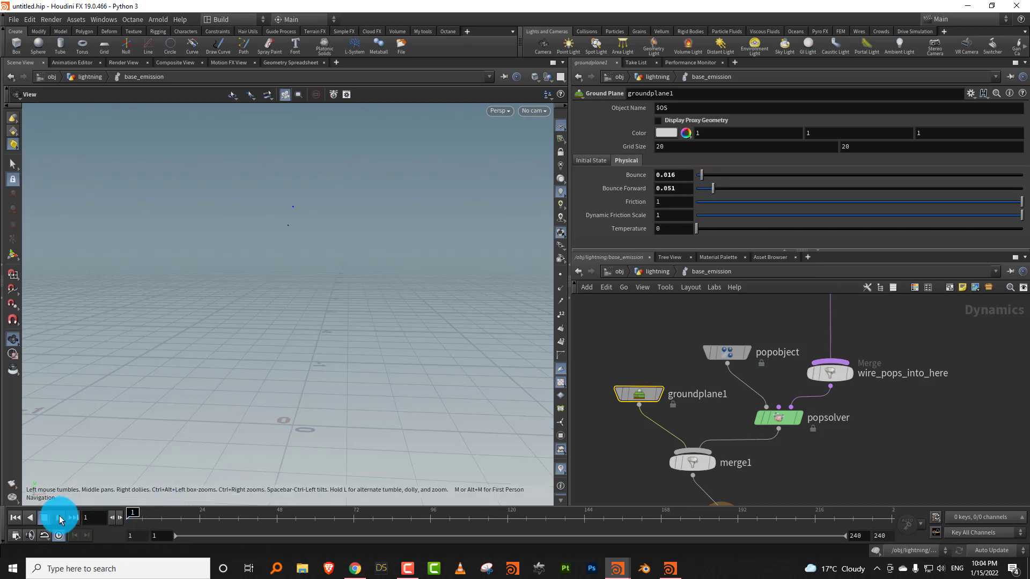
Step: Play the simulation to check the particles' bounce on the ground, and return to frame 1
{"action": "left_click", "coordinate": [59, 518]}
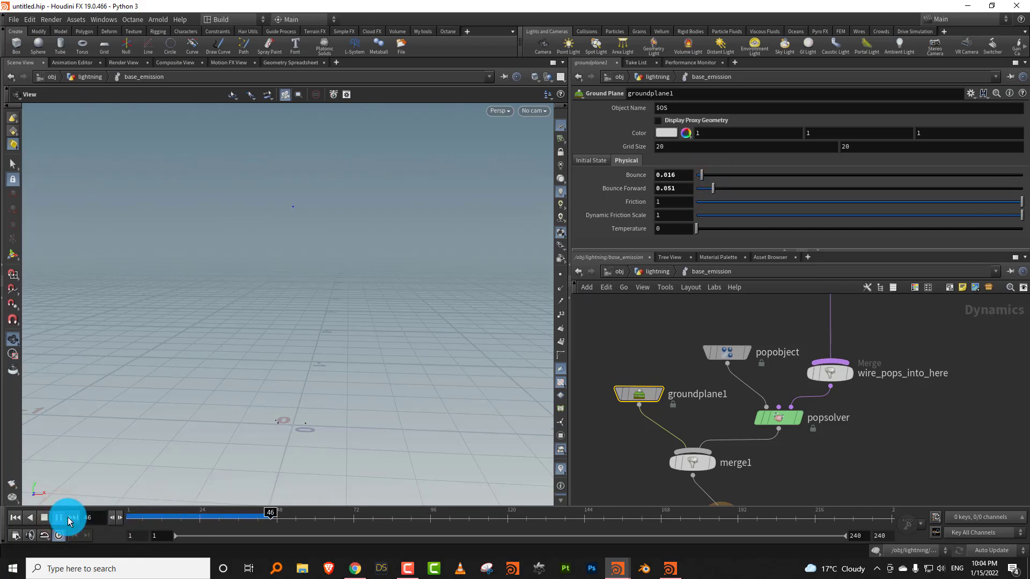
{"action": "left_click", "coordinate": [45, 519]}
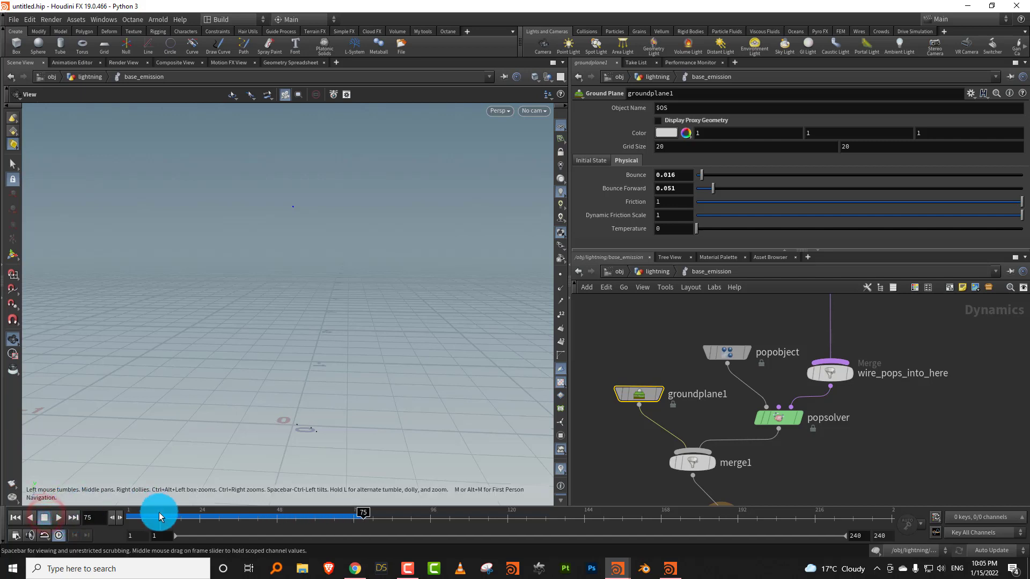
{"action": "left_click_drag", "start_coordinate": [150, 511], "coordinate": [88, 514]}
Step: Set the Life Expectancy of source_first_input to 1.5
{"action": "middle_click_drag", "start_coordinate": [883, 328], "coordinate": [829, 491]}
{"action": "left_click_drag", "start_coordinate": [858, 375], "coordinate": [772, 428]}
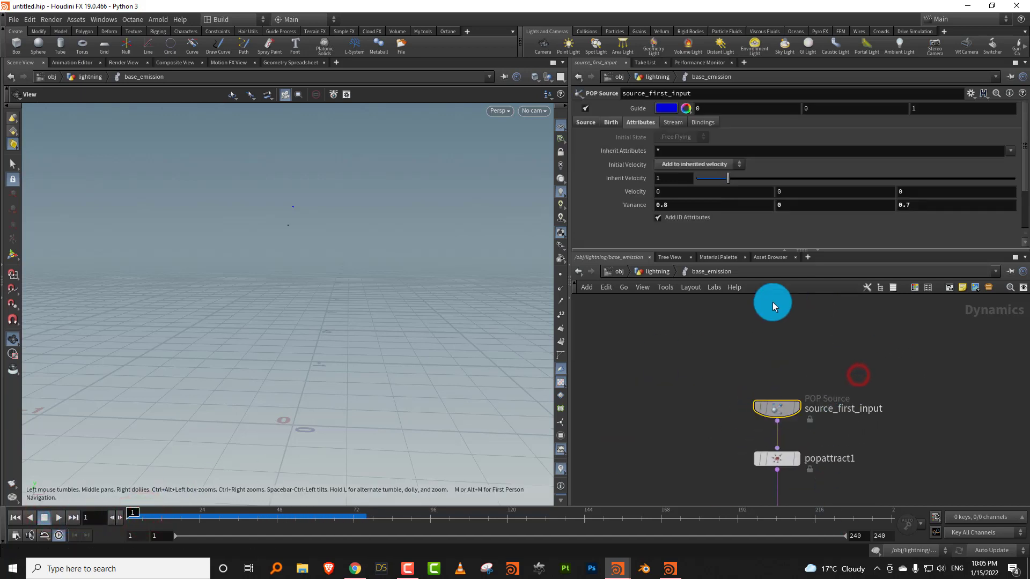
{"action": "left_click", "coordinate": [617, 123]}
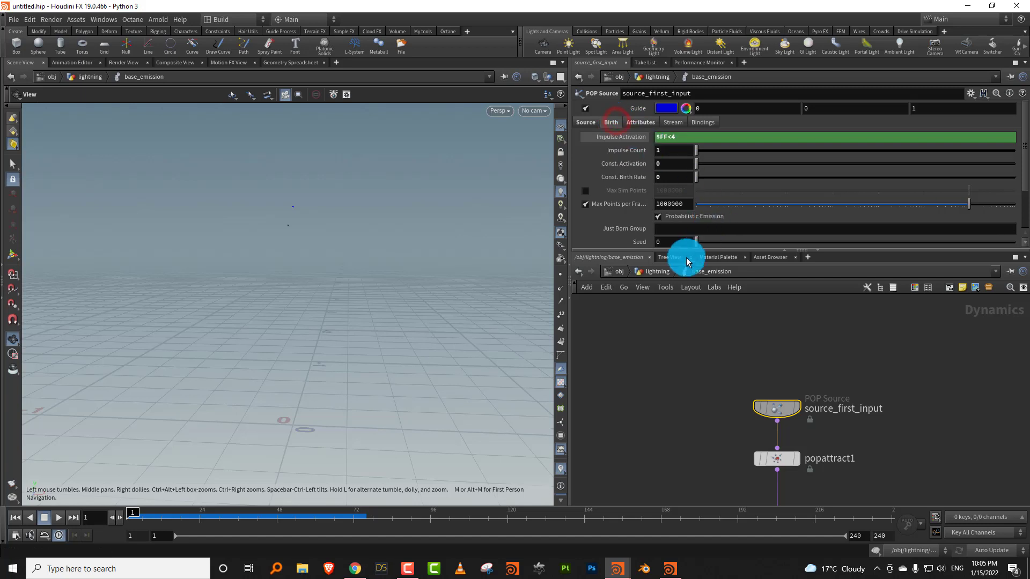
{"action": "left_click", "coordinate": [666, 256]}
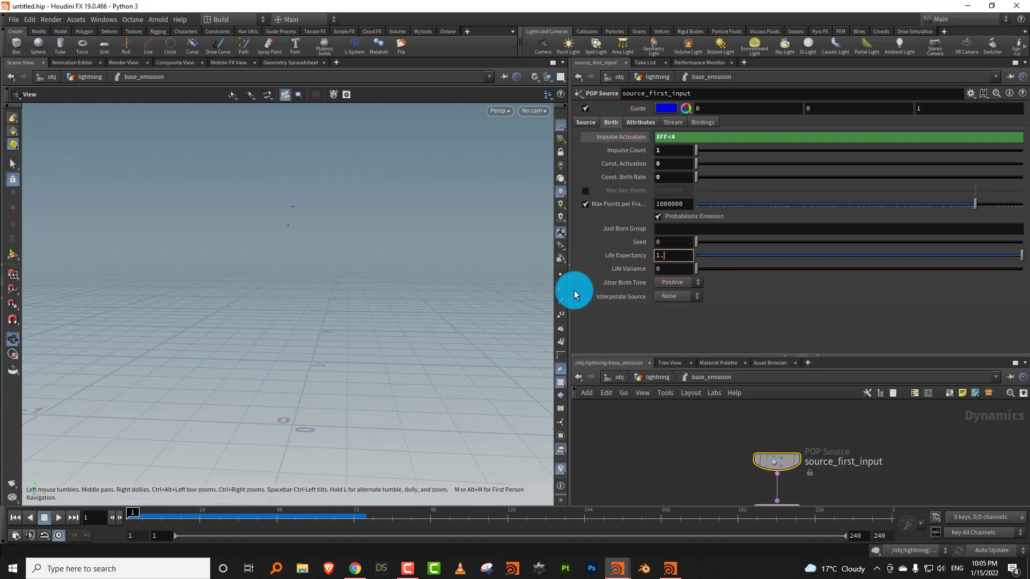
{"action": "left_click", "coordinate": [574, 294]}
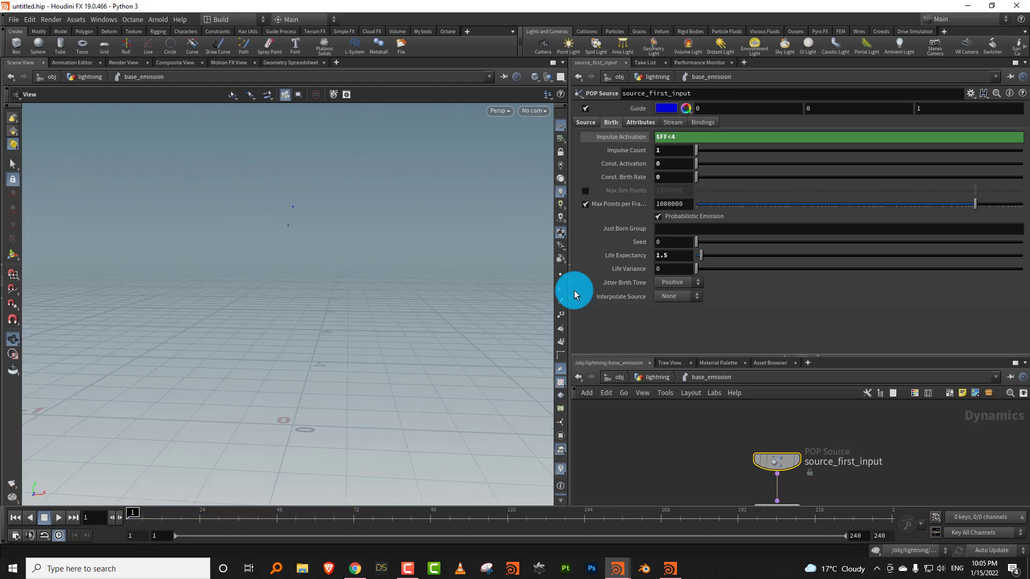
Step: Play the simulation and scrub to frame 40 to check when the particles die
{"action": "left_click", "coordinate": [654, 258]}
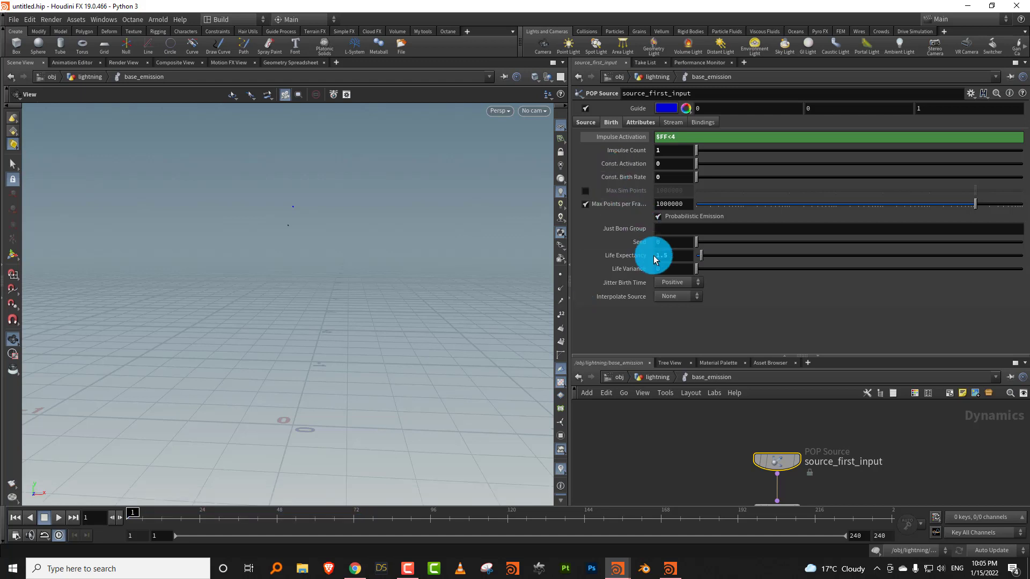
{"action": "left_click", "coordinate": [61, 519]}
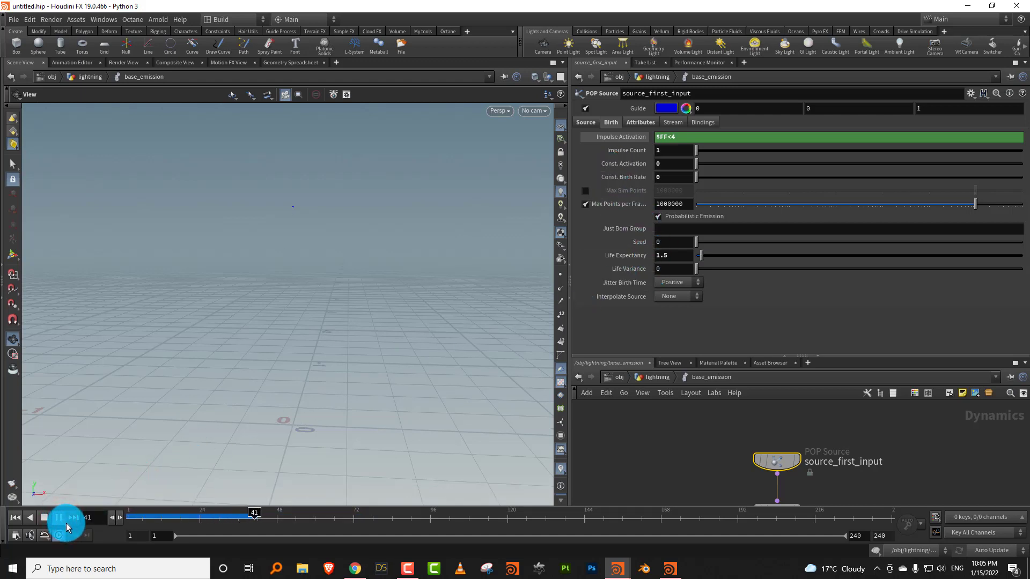
{"action": "left_click_drag", "start_coordinate": [173, 522], "coordinate": [242, 514]}
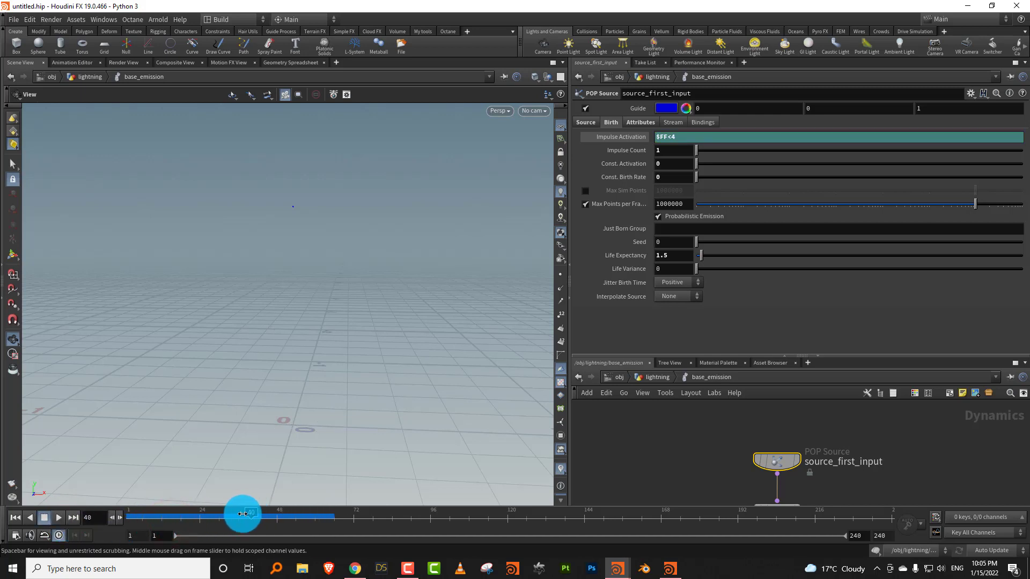
Step: Return to frame 1 and scrub to frame 28 to examine how the particles reach the ground
{"action": "left_click", "coordinate": [15, 518]}
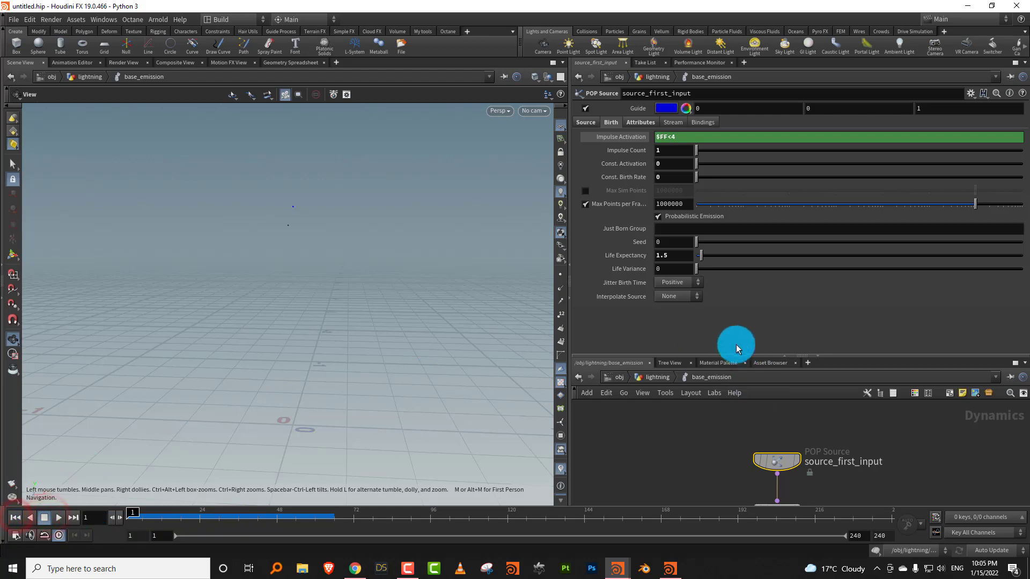
{"action": "left_click_drag", "start_coordinate": [732, 354], "coordinate": [731, 232]}
{"action": "middle_click_drag", "start_coordinate": [690, 419], "coordinate": [711, 312]}
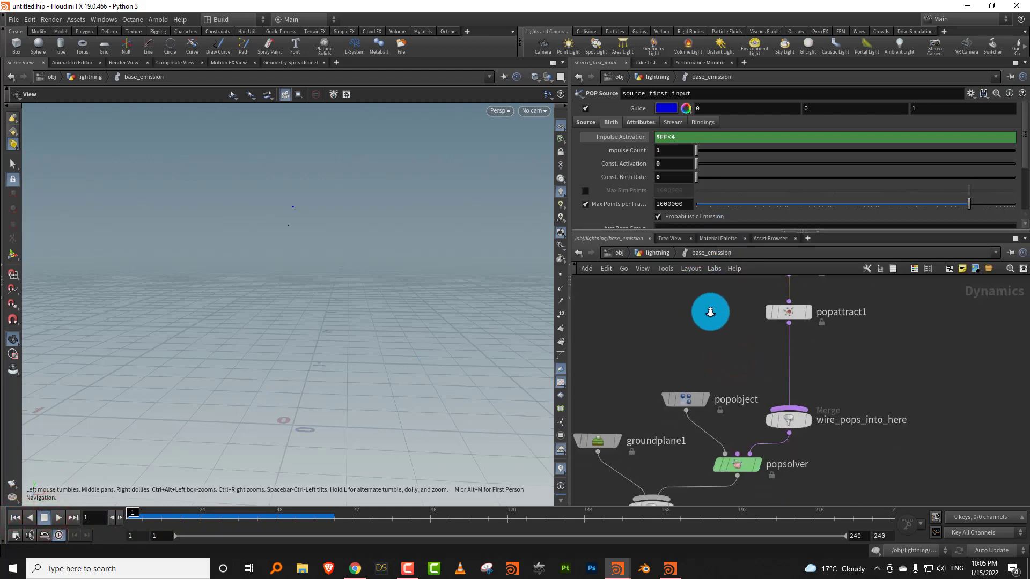
{"action": "right_click_drag", "start_coordinate": [710, 312], "coordinate": [765, 347]}
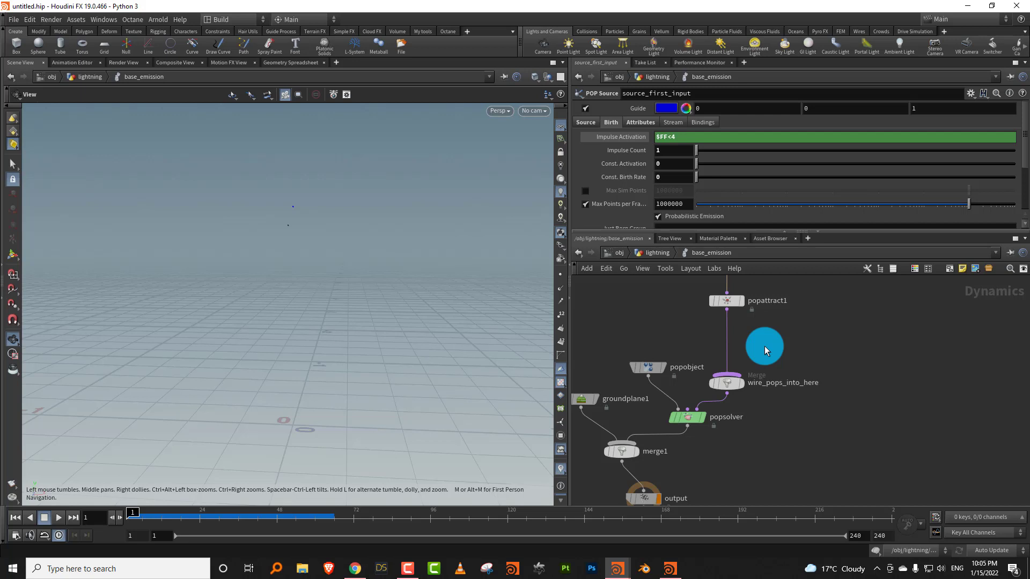
{"action": "left_click_drag", "start_coordinate": [181, 516], "coordinate": [214, 523]}
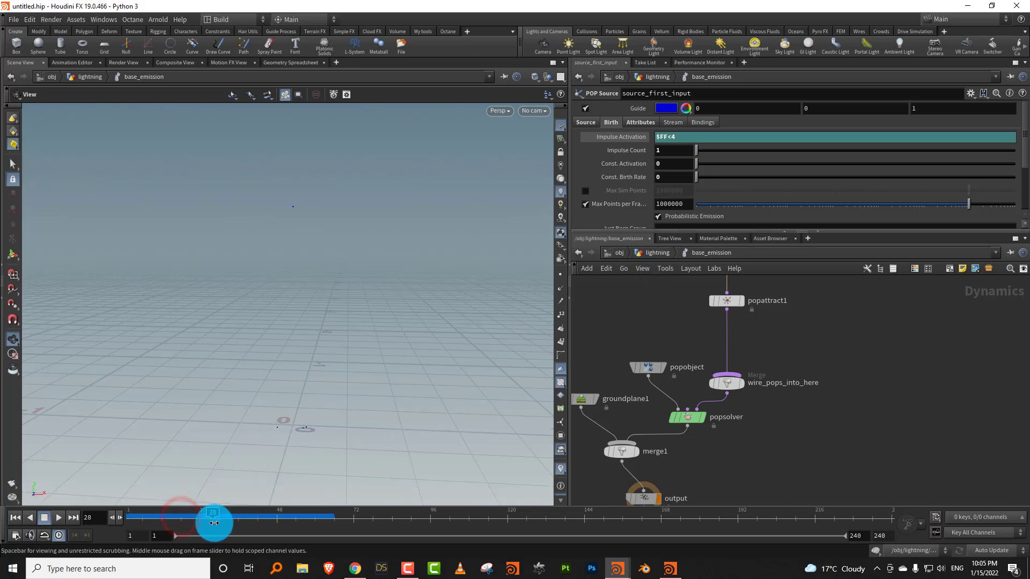
{"action": "left_click", "coordinate": [758, 307]}
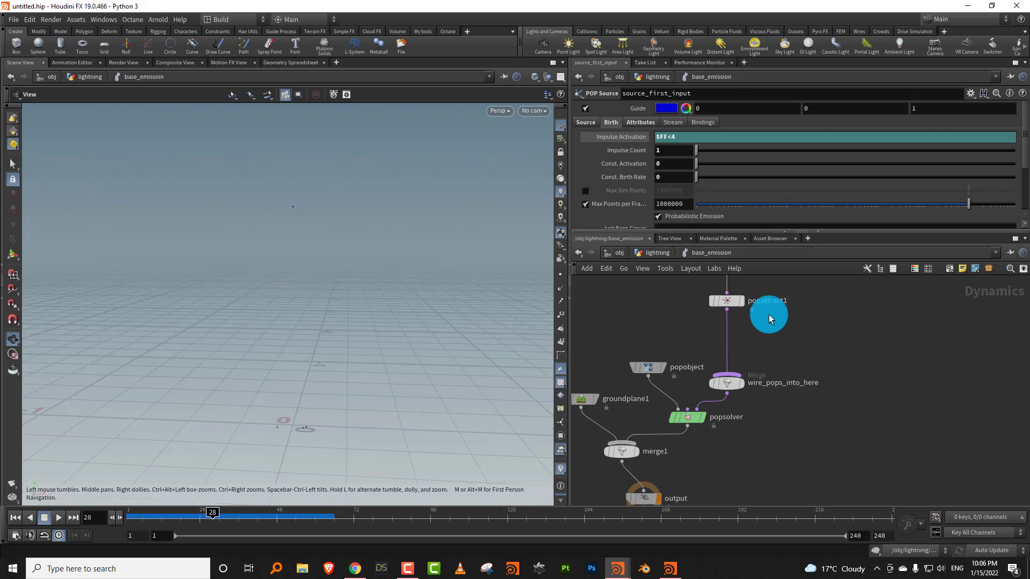
Step: Place the output node directly below merge1 and scrub to frame 22 to inspect the particles on the ground
{"action": "middle_click_drag", "start_coordinate": [696, 435], "coordinate": [747, 378]}
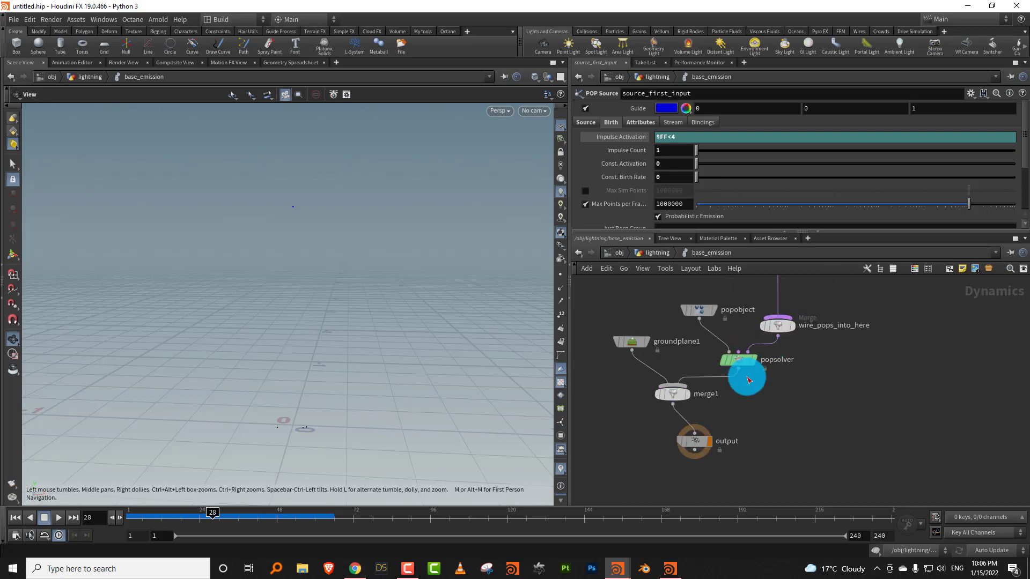
{"action": "left_click_drag", "start_coordinate": [703, 441], "coordinate": [693, 380]}
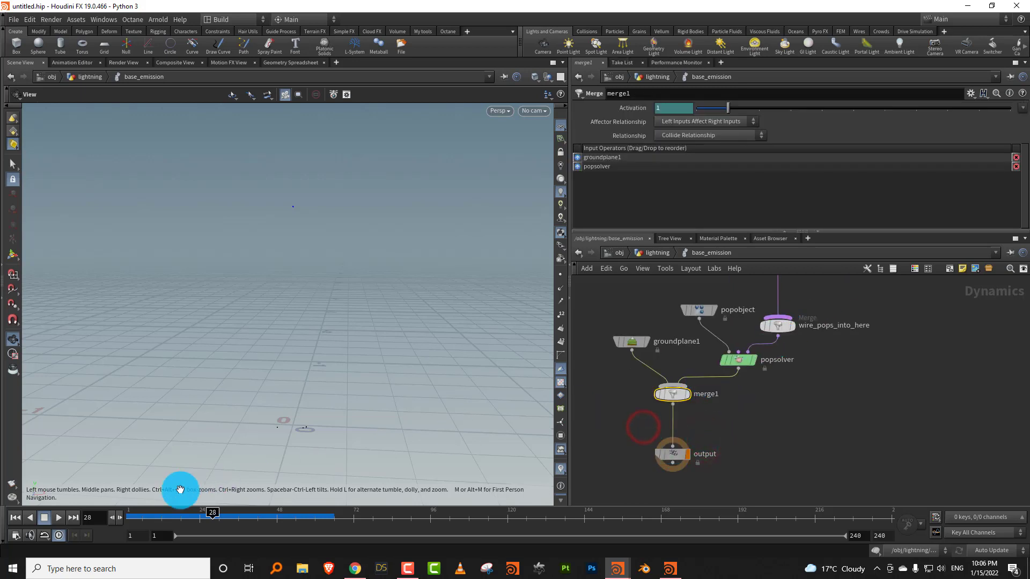
{"action": "left_click_drag", "start_coordinate": [159, 511], "coordinate": [196, 512]}
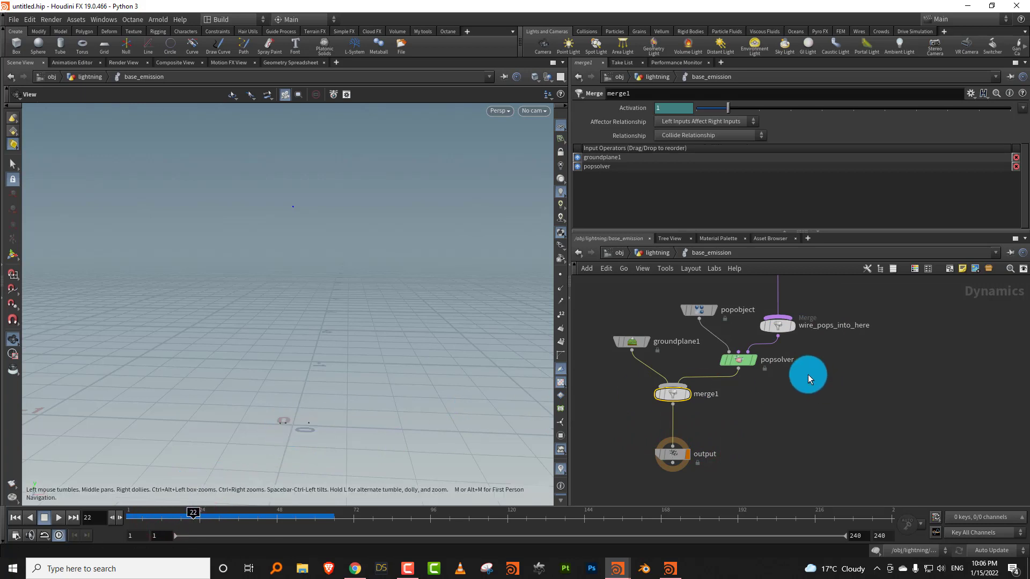
Step: Enable Move to Hit and Add Impact Data in popsolver's collision behavior, and return to frame 1
{"action": "left_click", "coordinate": [720, 358]}
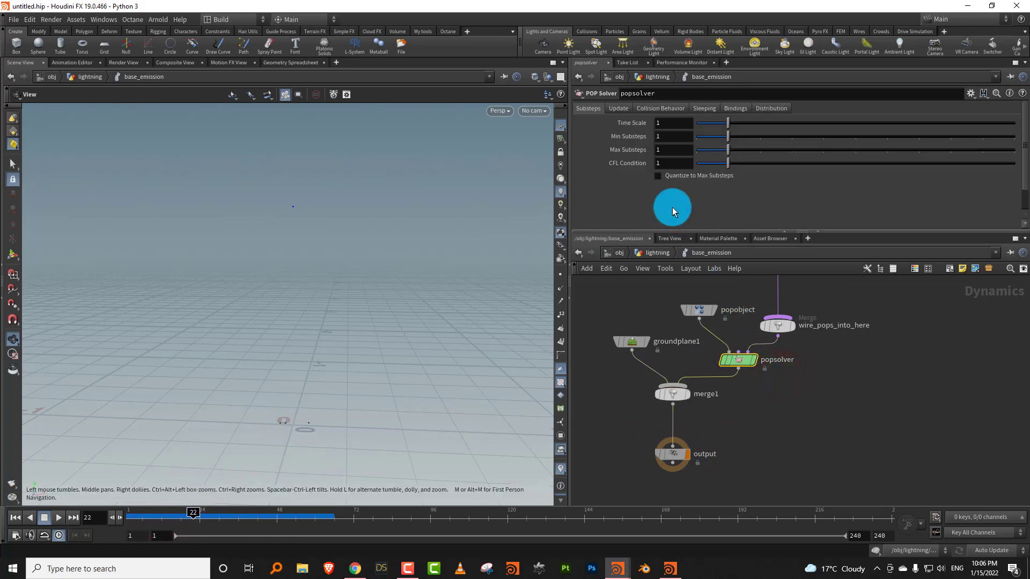
{"action": "left_click", "coordinate": [671, 108]}
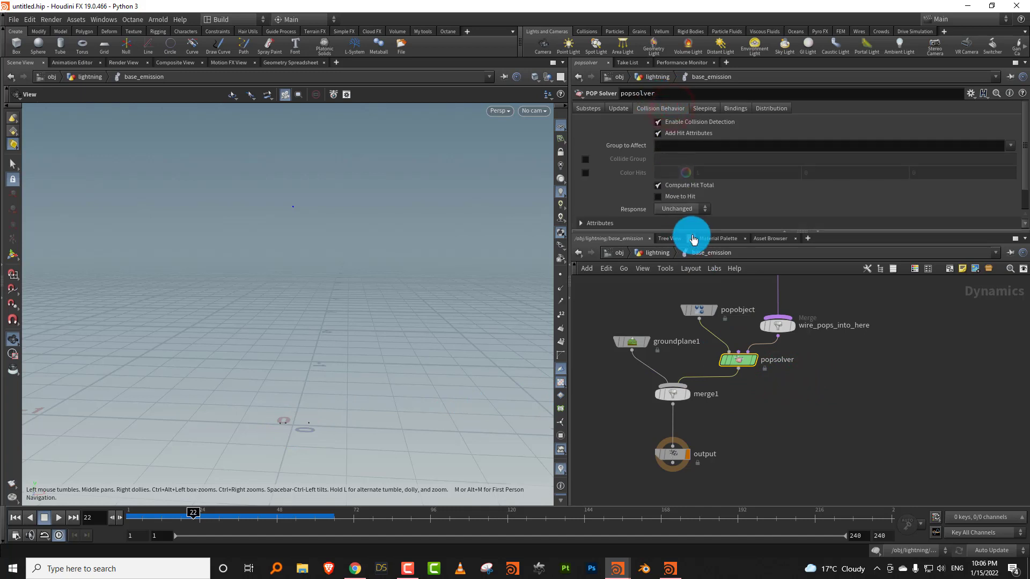
{"action": "left_click_drag", "start_coordinate": [694, 231], "coordinate": [695, 322]}
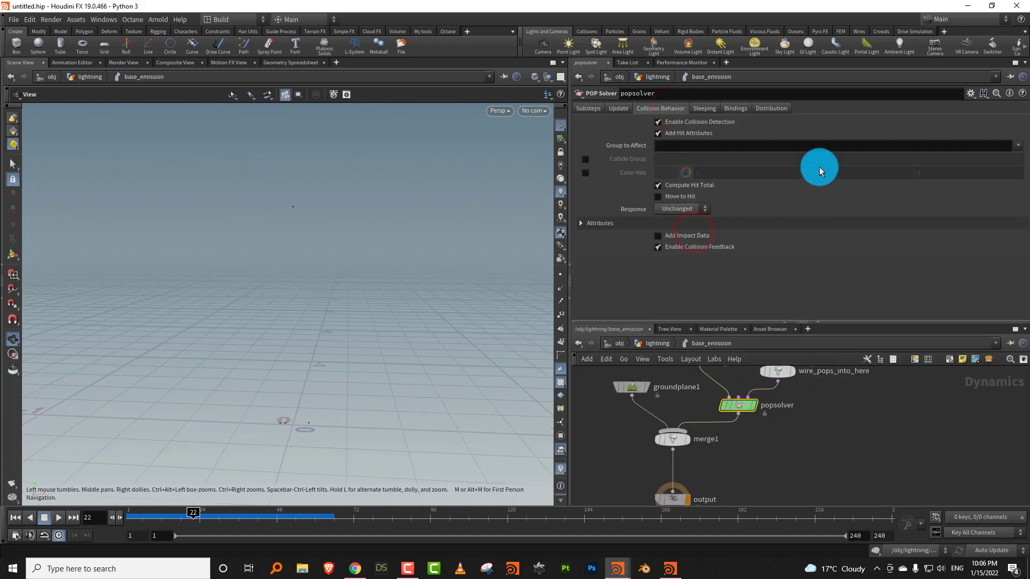
{"action": "left_click", "coordinate": [683, 197]}
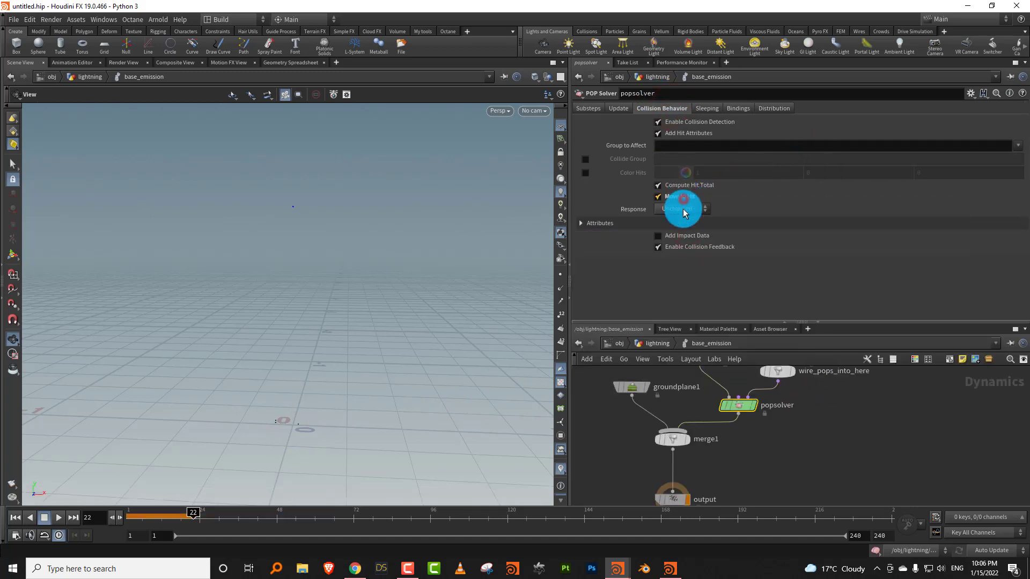
{"action": "left_click", "coordinate": [685, 237]}
{"action": "left_click_drag", "start_coordinate": [134, 516], "coordinate": [114, 513]}
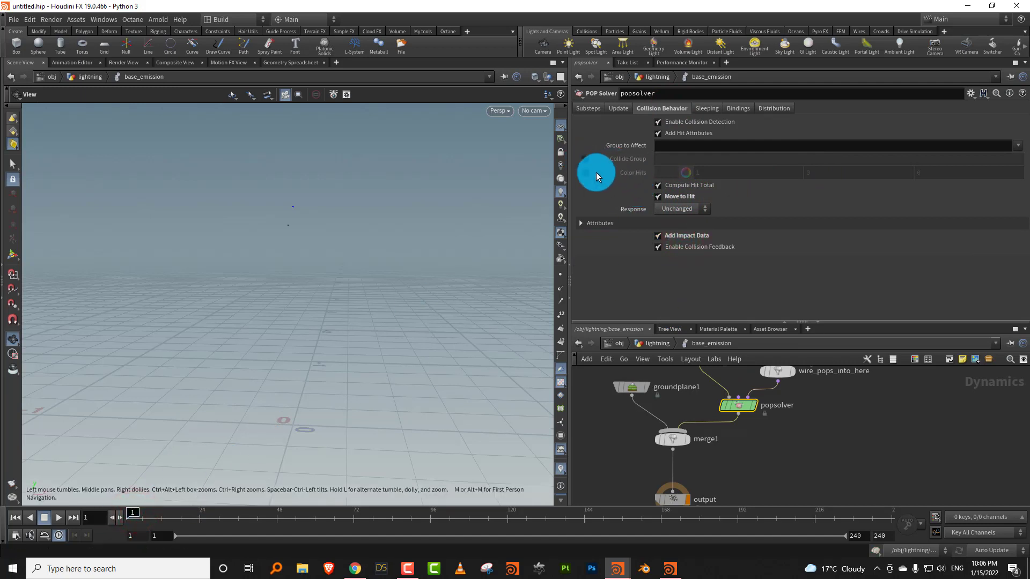
Step: Turn off Move to Hit on popsolver, enable Color Hits in red, and enable a Collide Group named hit
{"action": "left_click", "coordinate": [659, 197]}
{"action": "left_click", "coordinate": [585, 159]}
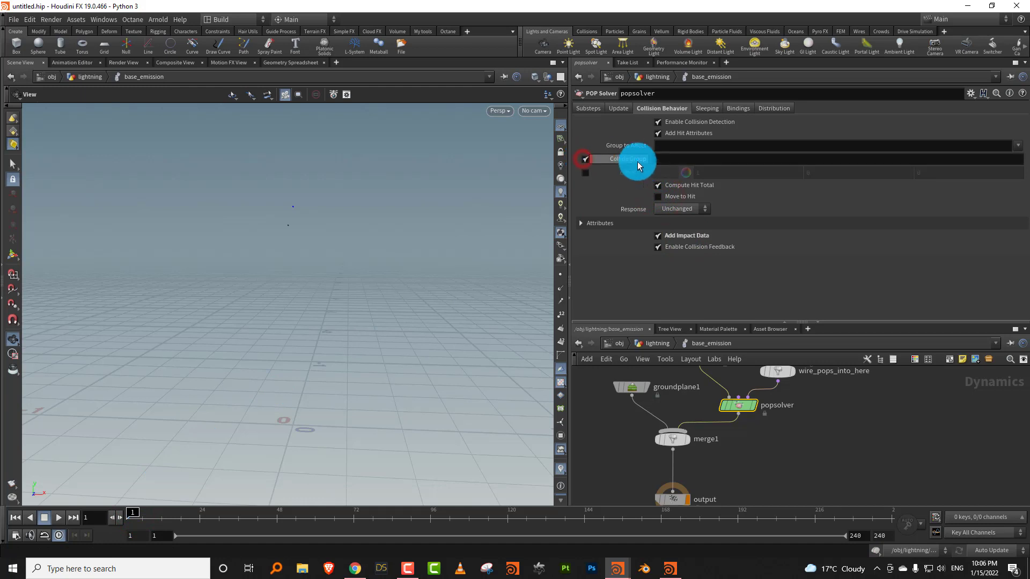
{"action": "left_click", "coordinate": [585, 173]}
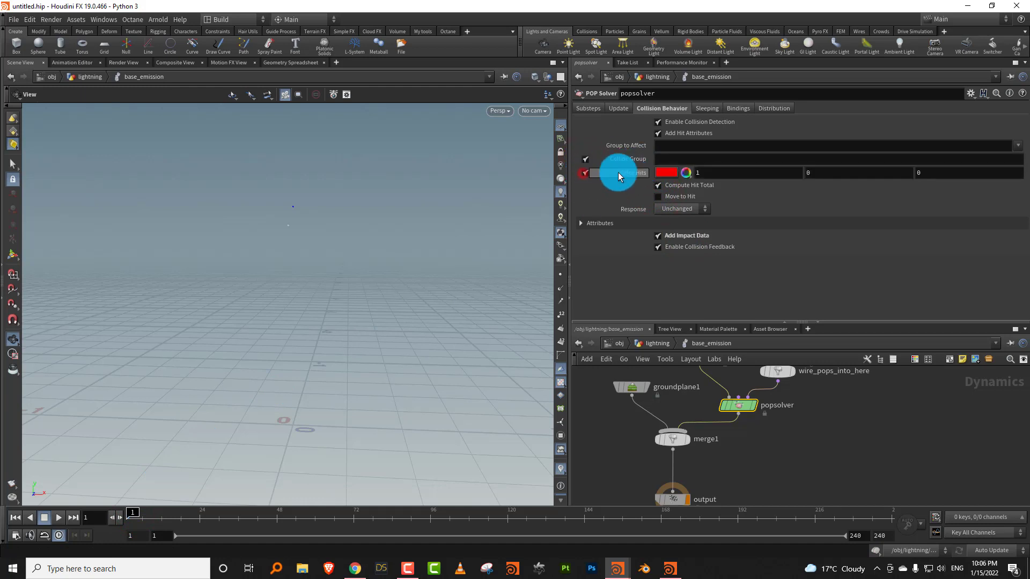
{"action": "left_click", "coordinate": [666, 158]}
{"action": "type", "text": "hit"}
{"action": "key", "text": "Return"}
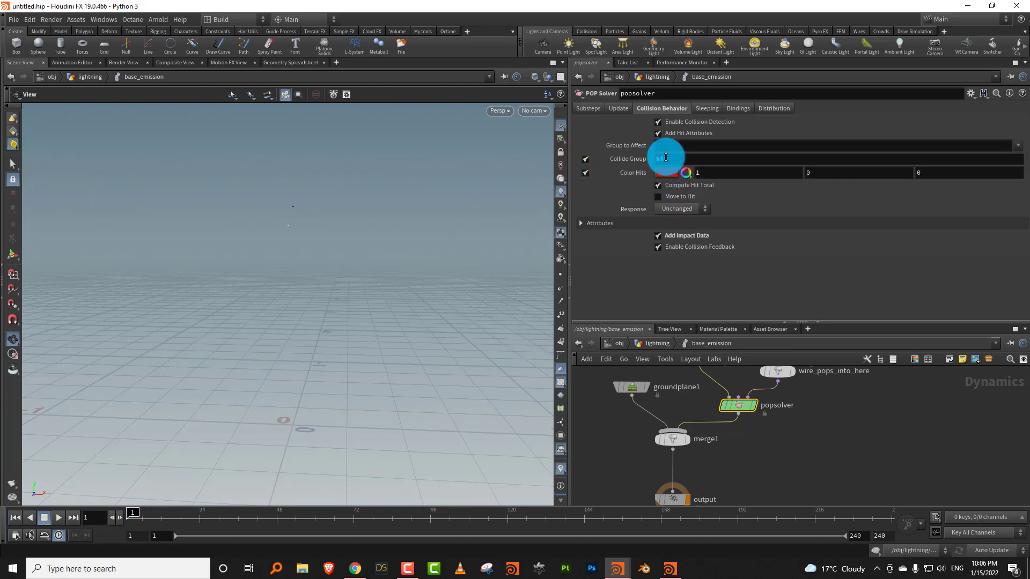
Step: Scrub between frames 1 and 29 to check the coloring of the particles that hit the ground, stopping at frame 15
{"action": "left_click_drag", "start_coordinate": [134, 514], "coordinate": [216, 505]}
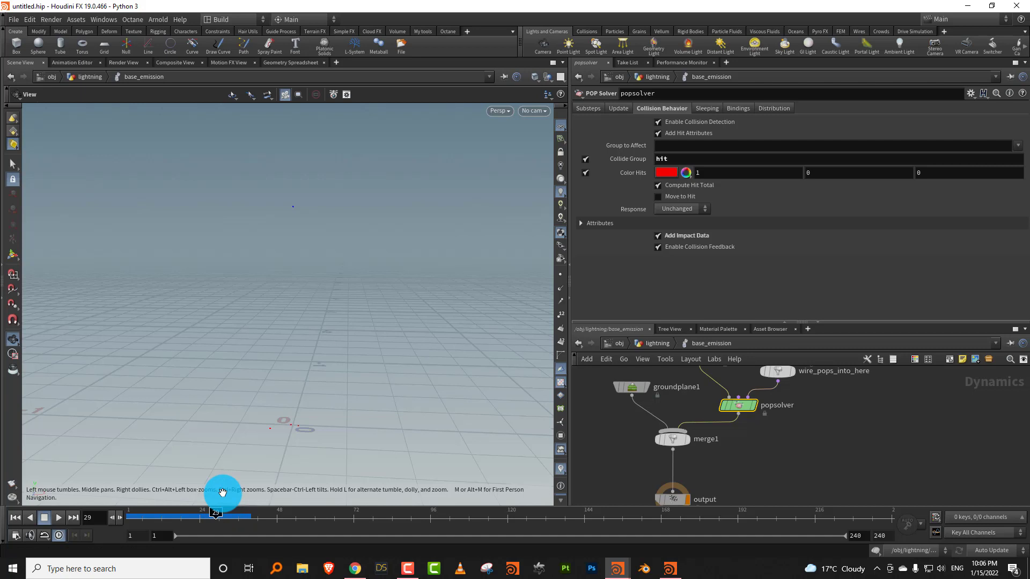
{"action": "mouse_move", "coordinate": [134, 515]}
{"action": "left_mouse_down"}
{"action": "mouse_move", "coordinate": [252, 519]}
{"action": "mouse_move", "coordinate": [96, 517]}
{"action": "mouse_move", "coordinate": [171, 517]}
{"action": "left_mouse_up"}
{"action": "left_click", "coordinate": [604, 292]}
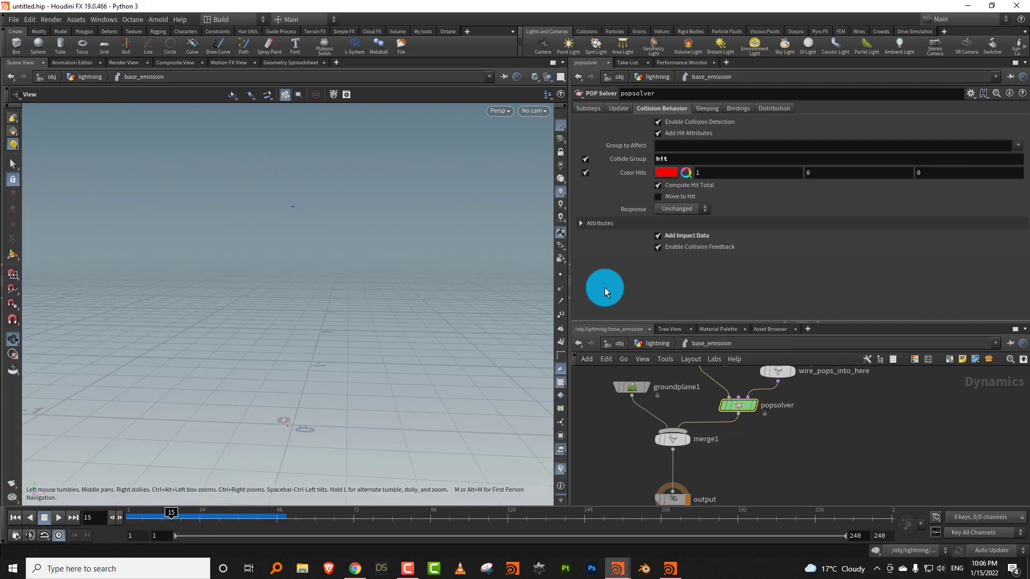
Step: Go up to the lightning network and scrub to frame 13 to view the base_emission result
{"action": "left_click", "coordinate": [657, 343]}
{"action": "left_click_drag", "start_coordinate": [690, 321], "coordinate": [697, 248]}
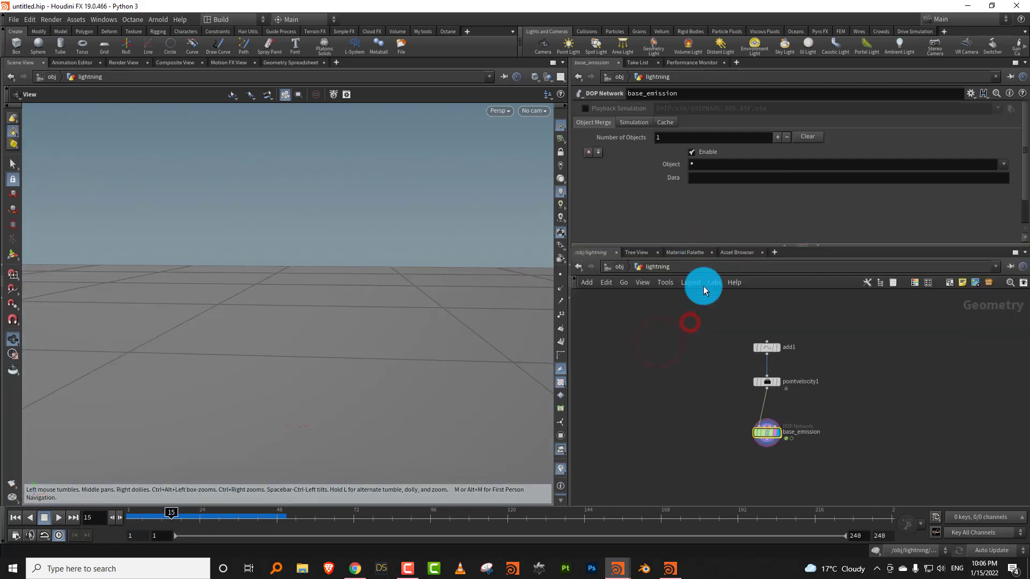
{"action": "scroll", "coordinate": [691, 415], "scroll_direction": "up", "scroll_amount": 4}
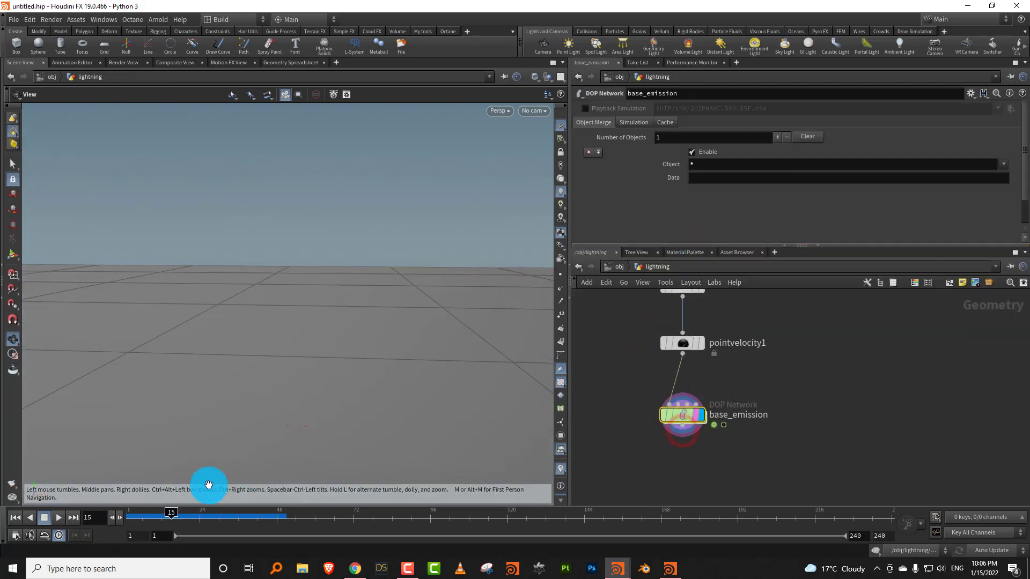
{"action": "left_click_drag", "start_coordinate": [159, 515], "coordinate": [129, 516]}
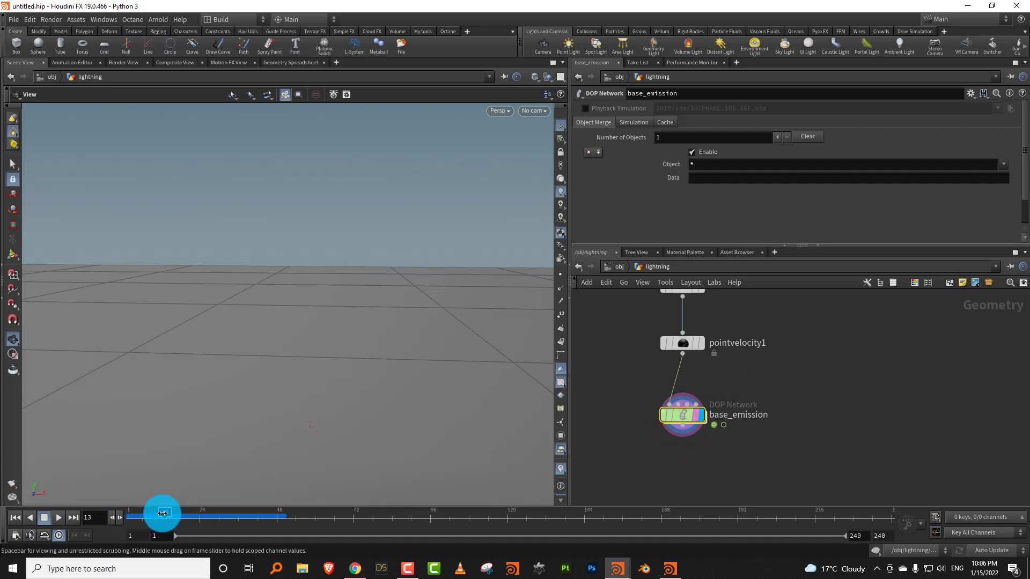
Step: Look inside base_emission for the name of its POP source, and return to the lightning network
{"action": "middle_click_drag", "start_coordinate": [679, 442], "coordinate": [680, 418]}
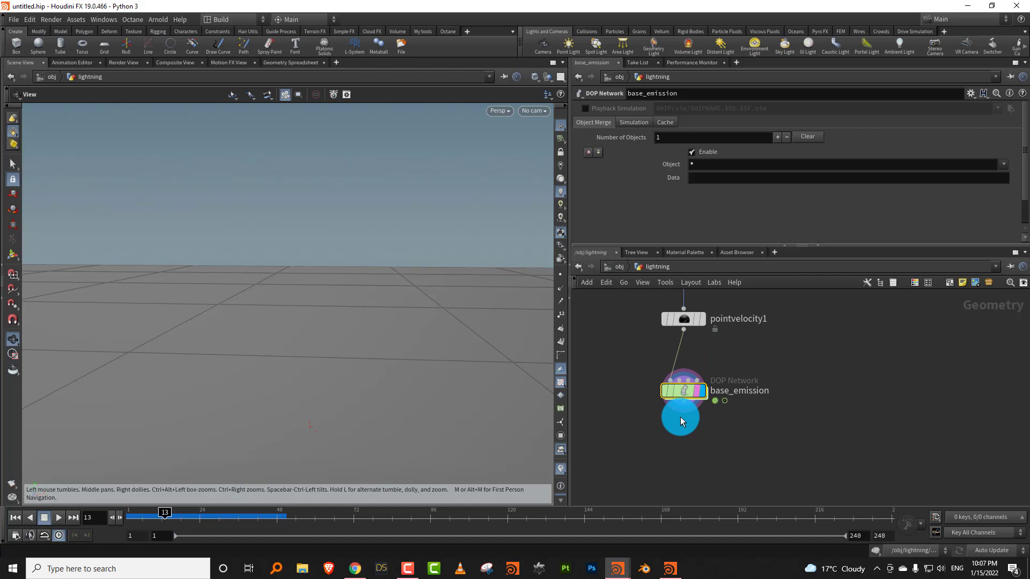
{"action": "double_click", "coordinate": [688, 388]}
{"action": "middle_click_drag", "start_coordinate": [801, 397], "coordinate": [767, 431]}
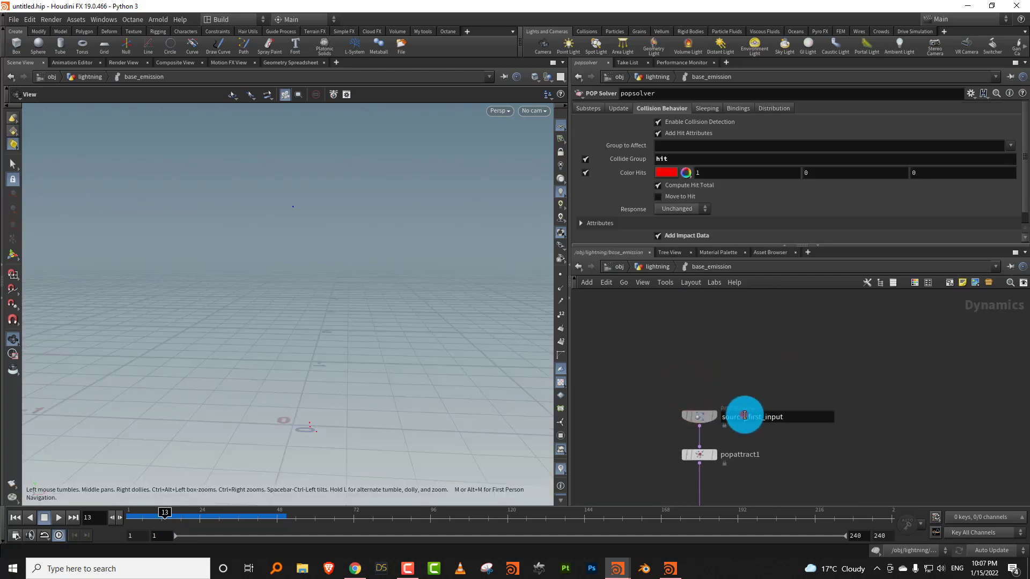
{"action": "double_click", "coordinate": [744, 416]}
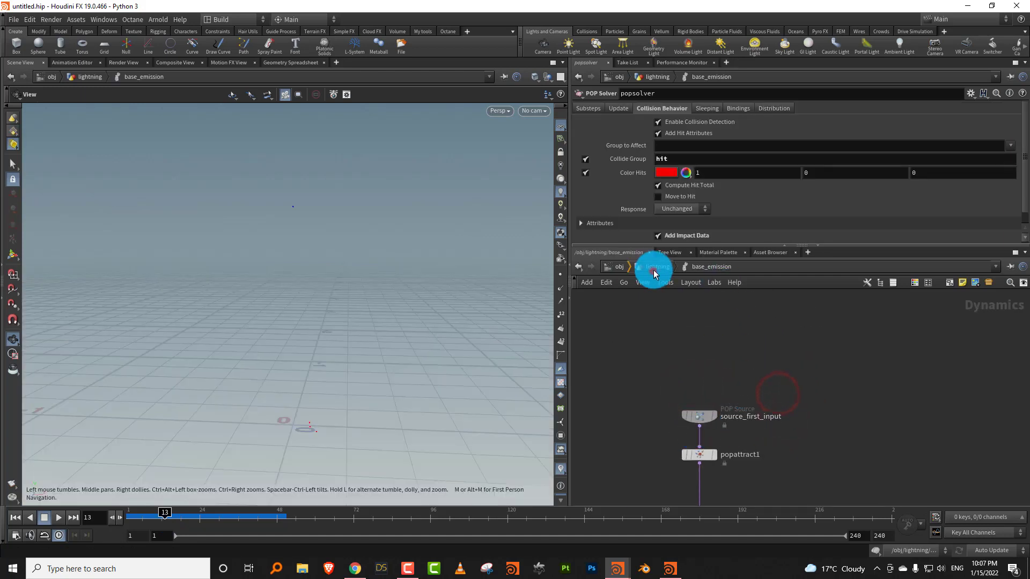
{"action": "left_click", "coordinate": [655, 271]}
{"action": "double_click", "coordinate": [685, 427]}
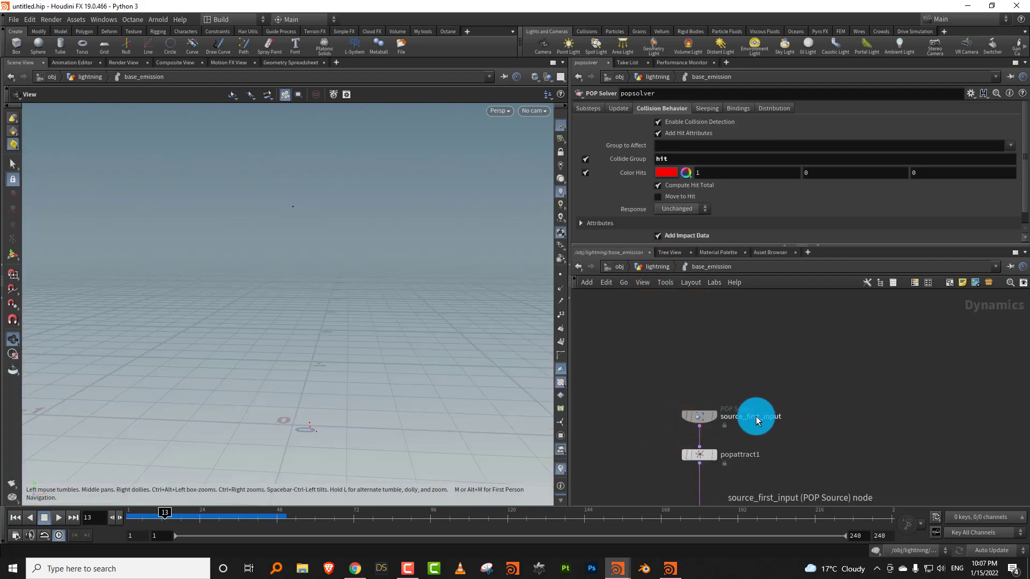
{"action": "left_click", "coordinate": [660, 271]}
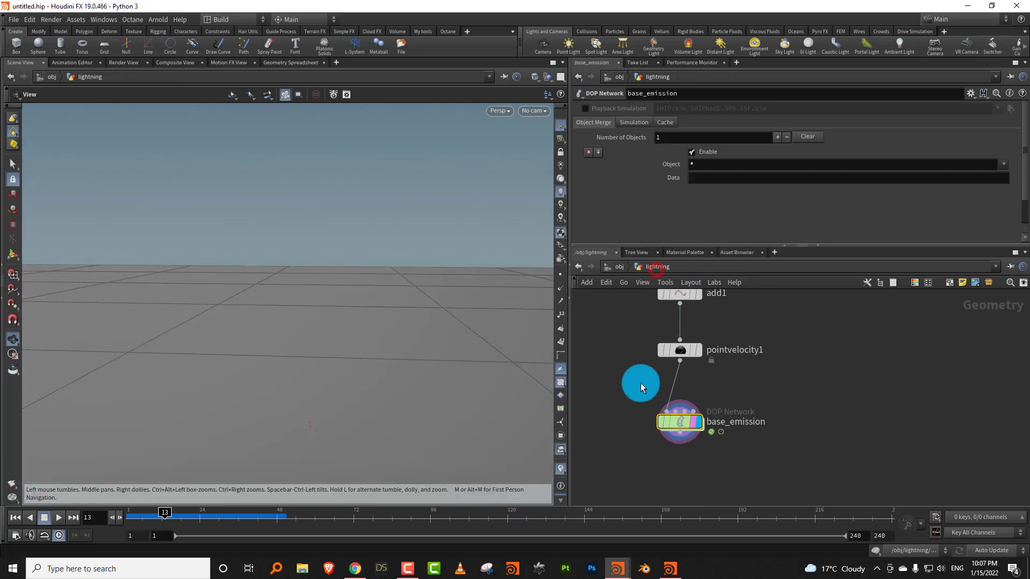
Step: Add a Blast node fed by base_emission and make it the displayed node
{"action": "key", "text": "Tab"}
{"action": "type", "text": "blast"}
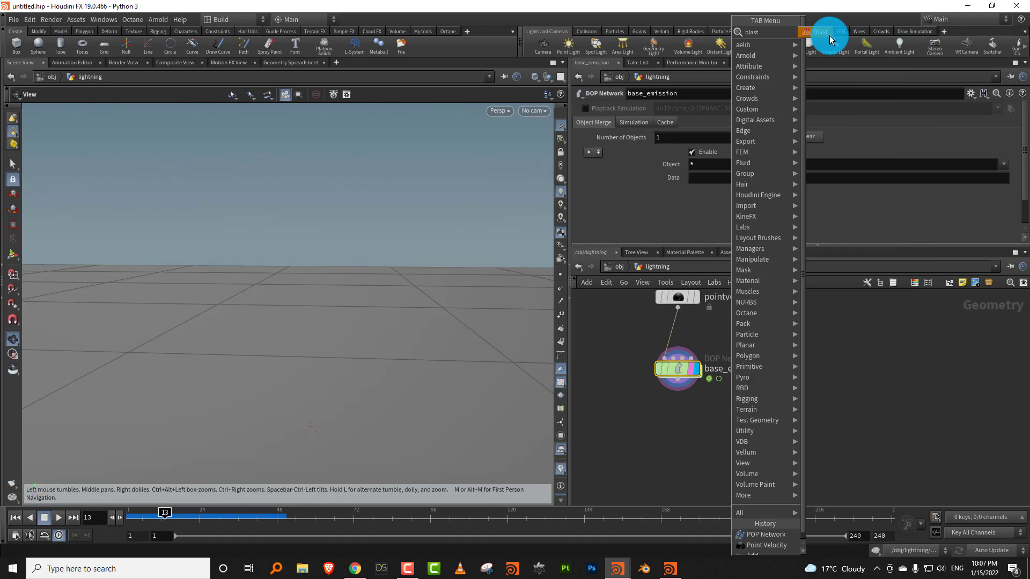
{"action": "left_click", "coordinate": [830, 39]}
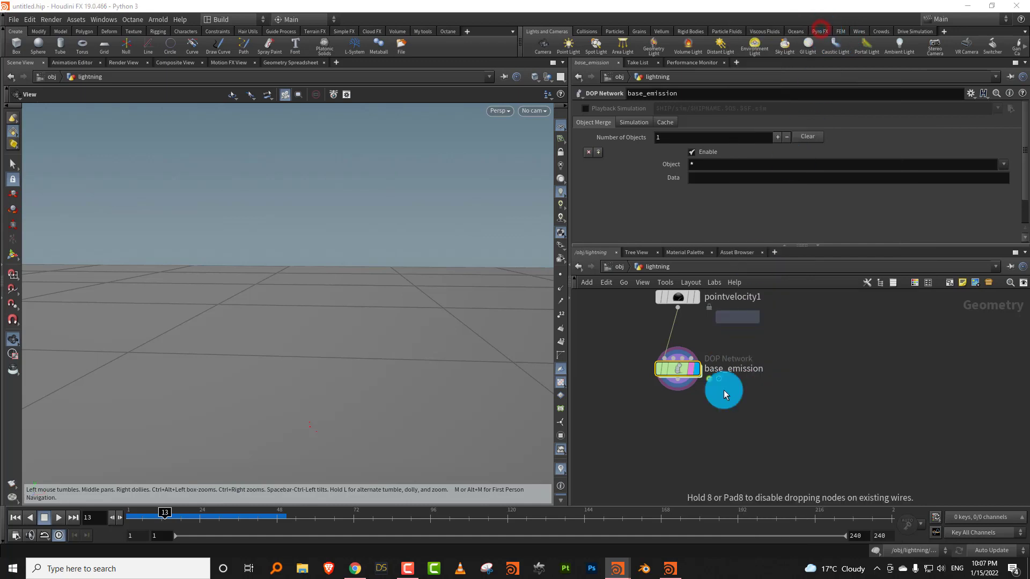
{"action": "left_click", "coordinate": [690, 423]}
{"action": "left_click", "coordinate": [709, 445]}
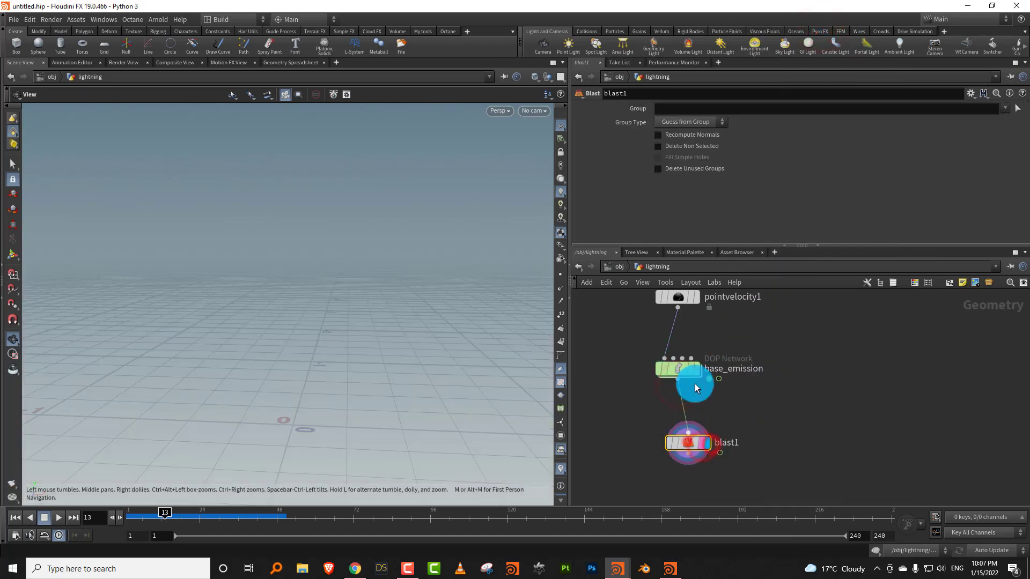
Step: Set blast1 to the point group stream_source_first_input with Group Type Points, and enable Delete Non Selected
{"action": "left_click", "coordinate": [690, 122]}
{"action": "left_click", "coordinate": [682, 152]}
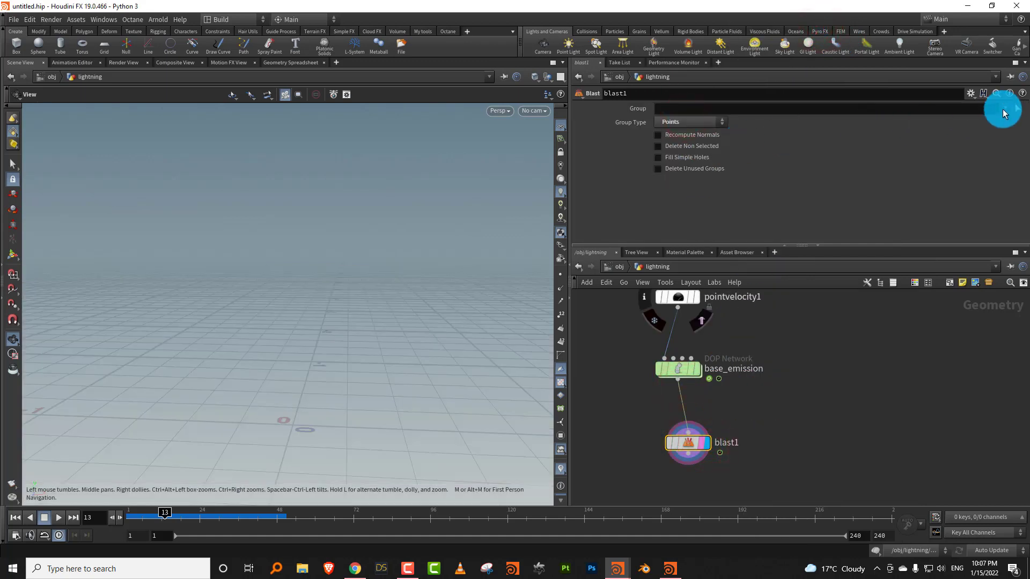
{"action": "left_click", "coordinate": [995, 132]}
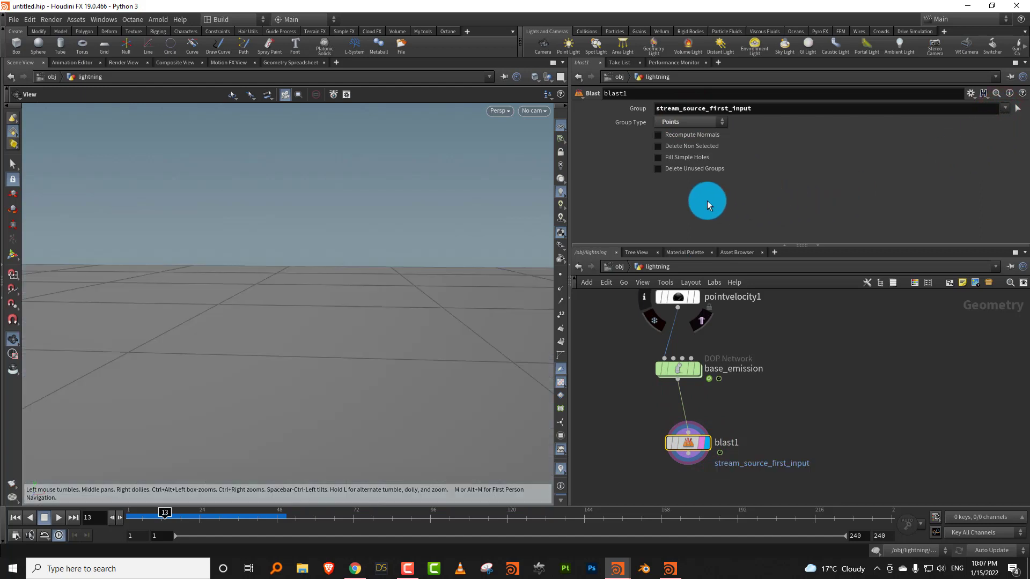
Step: Scrub through the first frames to check that only the emitted particles remain after the blast
{"action": "left_click", "coordinate": [135, 517]}
{"action": "left_click_drag", "start_coordinate": [178, 512], "coordinate": [107, 500]}
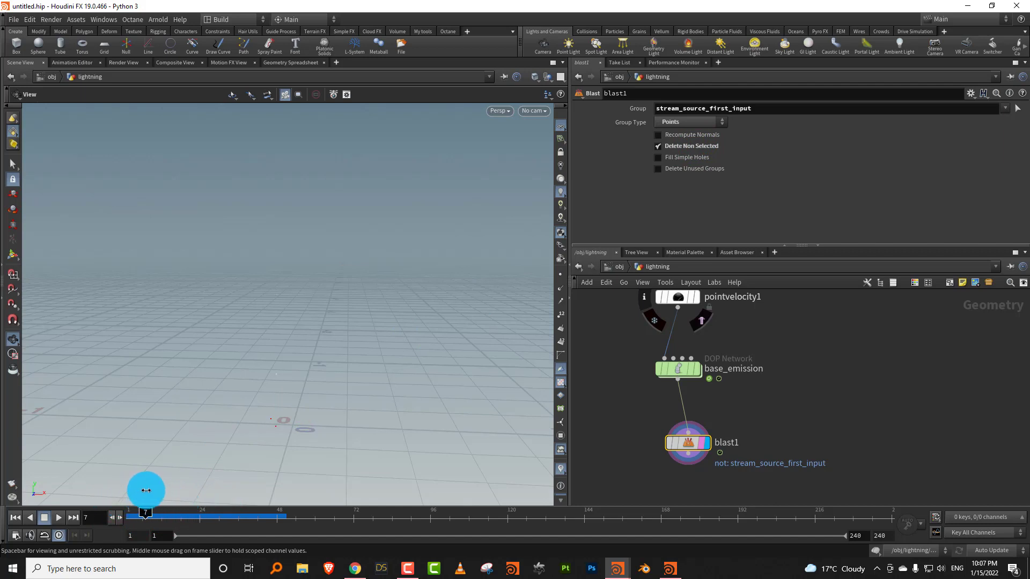
{"action": "mouse_move", "coordinate": [151, 490]}
{"action": "left_mouse_down"}
{"action": "mouse_move", "coordinate": [126, 494]}
{"action": "mouse_move", "coordinate": [152, 492]}
{"action": "left_mouse_up"}
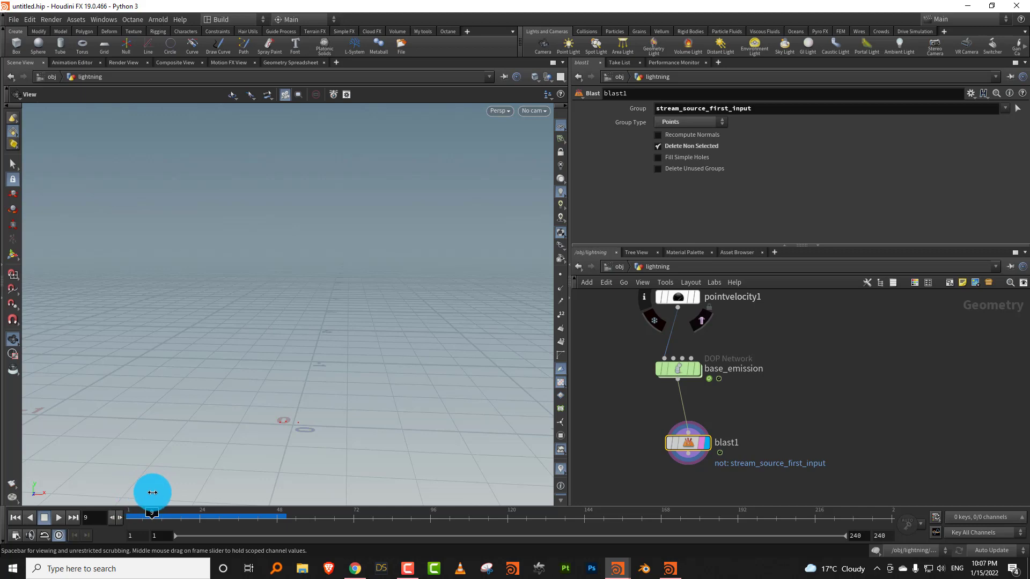
Step: Add a For-Each Point block in the lightning network below blast1
{"action": "left_click", "coordinate": [743, 400]}
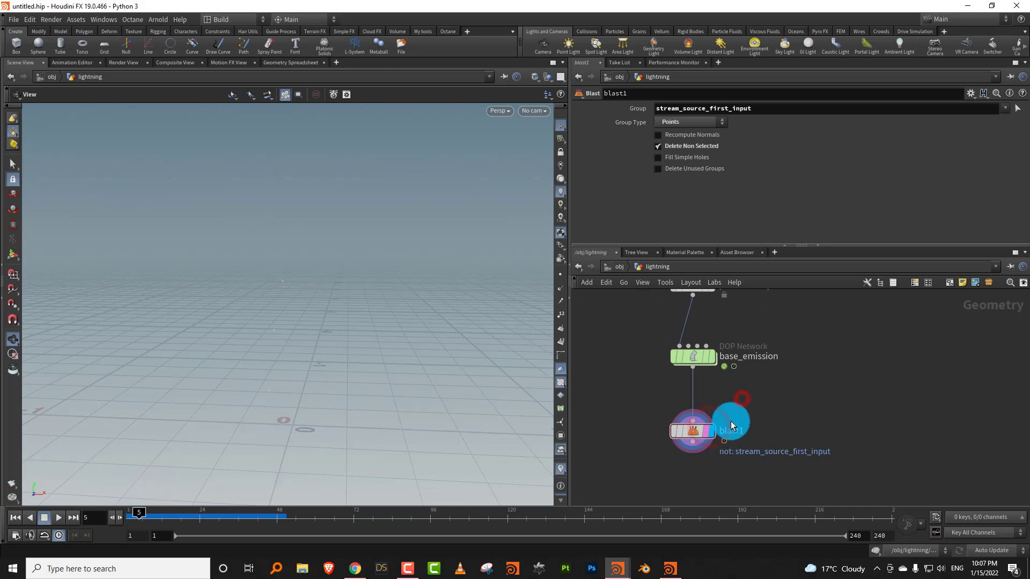
{"action": "middle_click_drag", "start_coordinate": [730, 420], "coordinate": [745, 372]}
{"action": "key", "text": "Tab"}
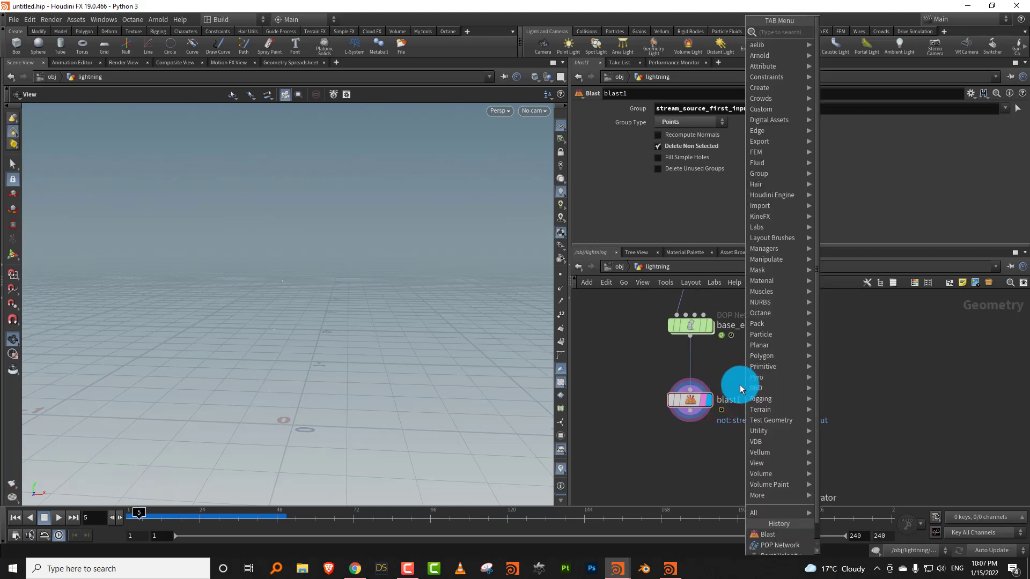
{"action": "type", "text": "a"}
{"action": "left_click", "coordinate": [885, 383]}
{"action": "key", "text": "Tab"}
{"action": "type", "text": "f"}
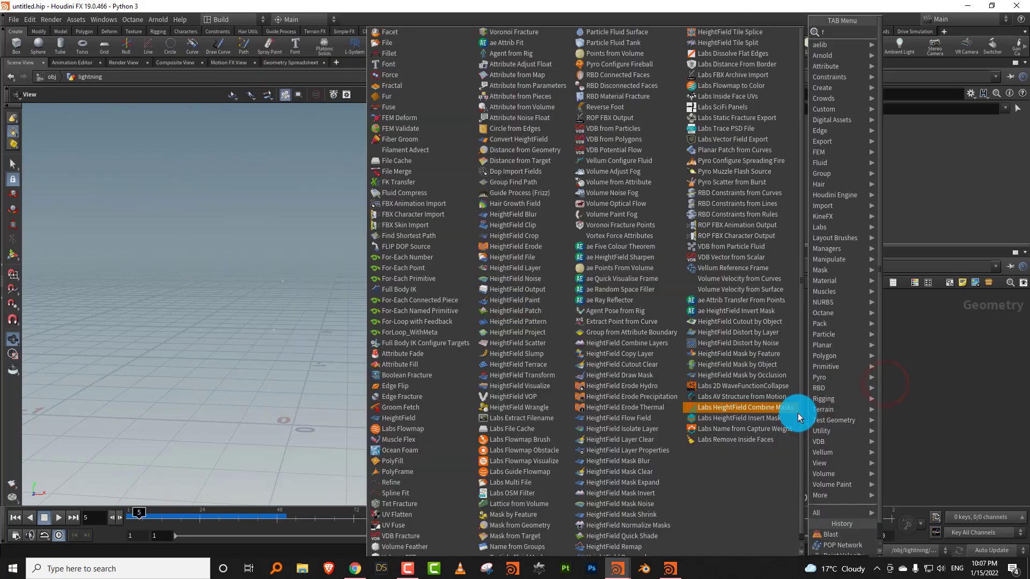
{"action": "type", "text": "oreac"}
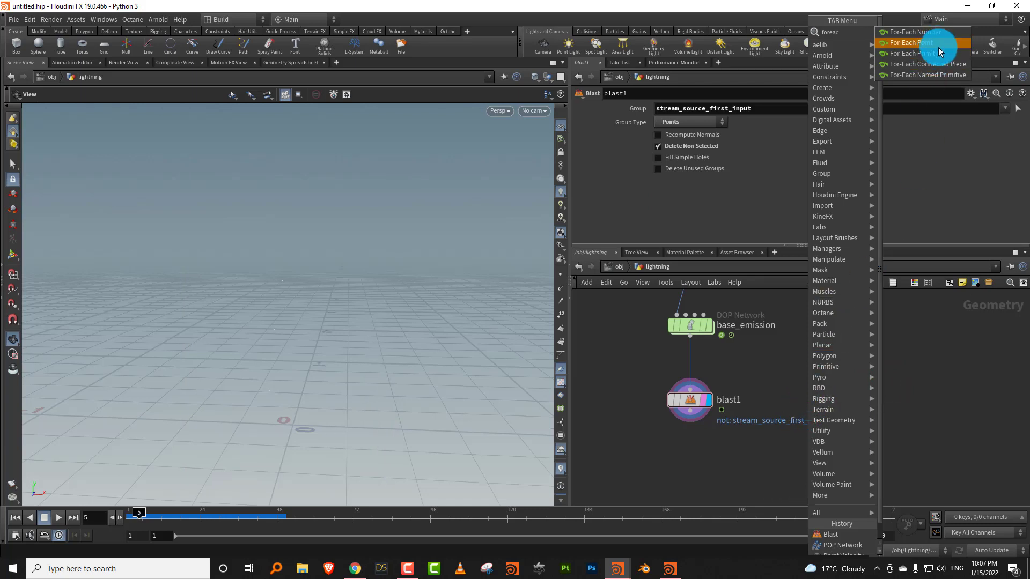
{"action": "left_click", "coordinate": [934, 47]}
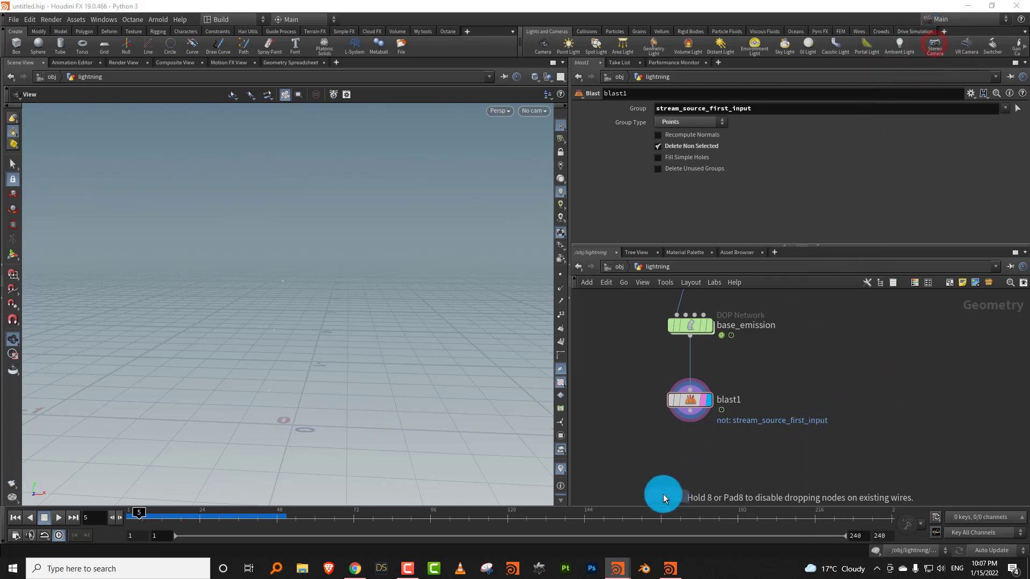
{"action": "left_click", "coordinate": [673, 484]}
Step: Rename the loop's begin node as foreachA and feed it from blast1
{"action": "middle_click_drag", "start_coordinate": [708, 437], "coordinate": [725, 384]}
{"action": "scroll", "coordinate": [725, 385], "scroll_direction": "down", "scroll_amount": 2}
{"action": "left_click_drag", "start_coordinate": [710, 418], "coordinate": [765, 419]}
{"action": "double_click", "coordinate": [723, 422]}
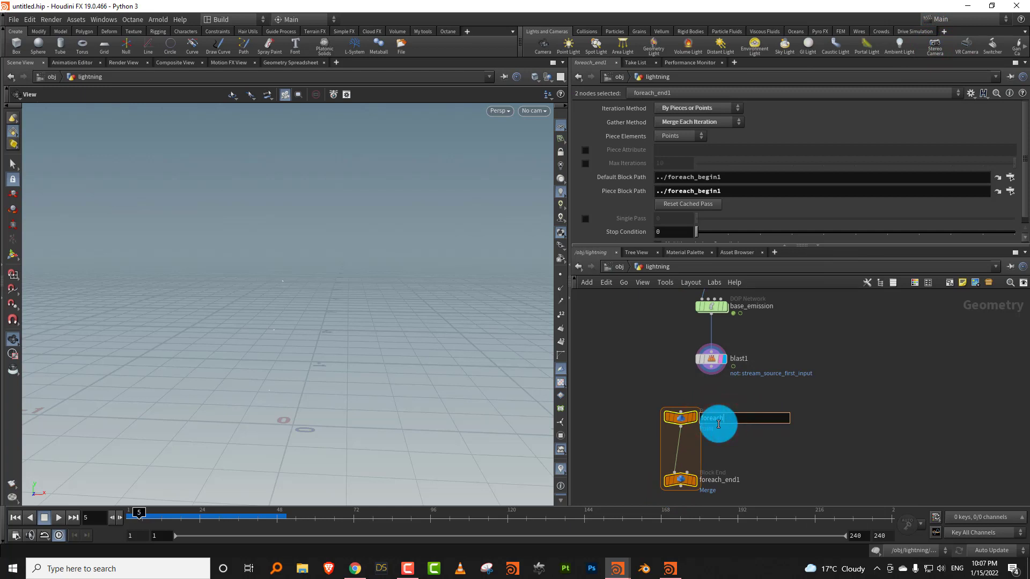
{"action": "left_click", "coordinate": [712, 368]}
{"action": "left_click", "coordinate": [679, 413]}
Step: Rearrange the network, shifting pointvelocity1, base_emission and blast1 aside from add1 and repositioning the for-each block beneath them
{"action": "middle_click_drag", "start_coordinate": [744, 299], "coordinate": [725, 403]}
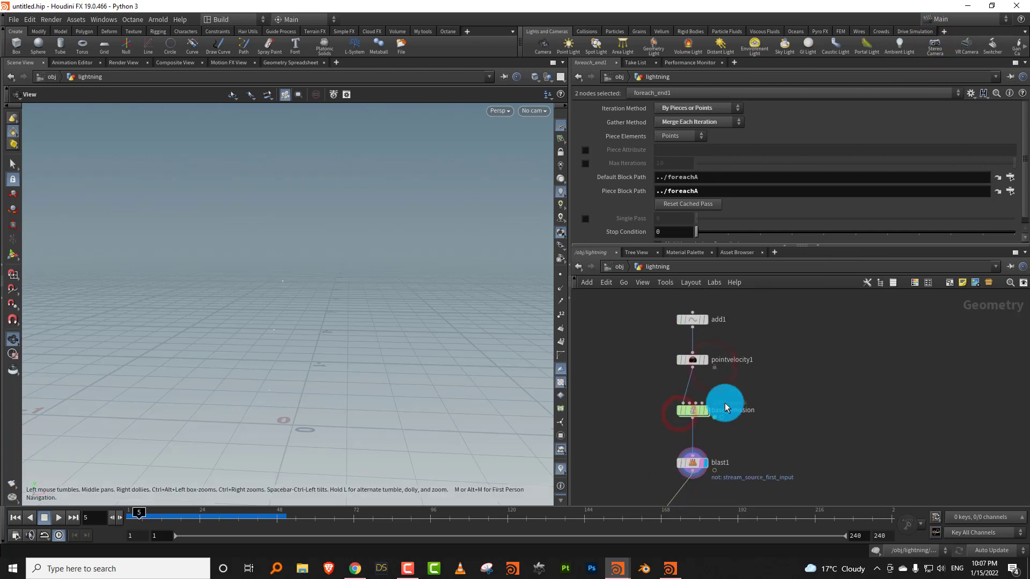
{"action": "left_click_drag", "start_coordinate": [750, 342], "coordinate": [679, 464]}
{"action": "left_click_drag", "start_coordinate": [696, 411], "coordinate": [749, 407]}
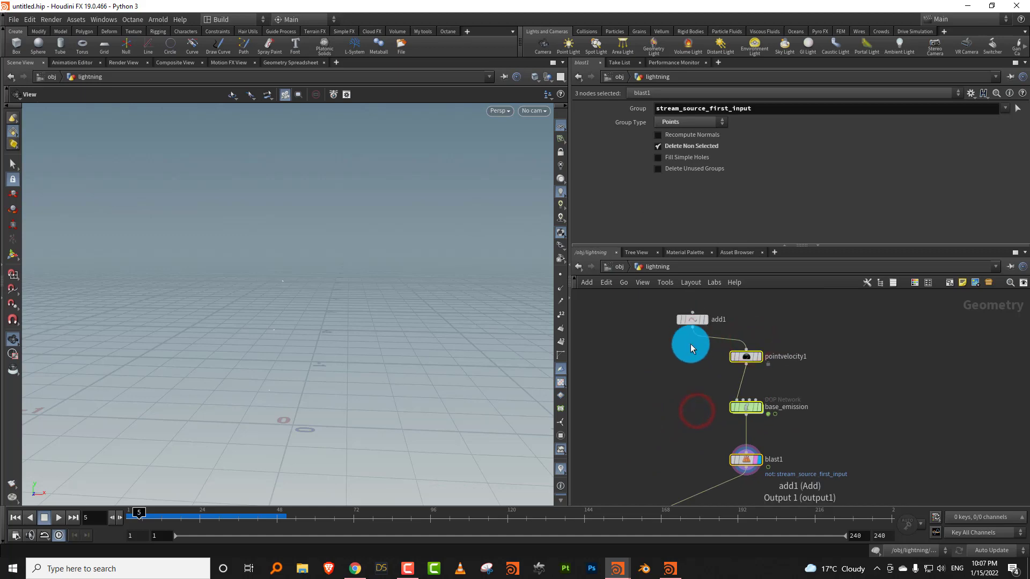
{"action": "middle_click_drag", "start_coordinate": [675, 436], "coordinate": [690, 350]}
{"action": "scroll", "coordinate": [691, 350], "scroll_direction": "down", "scroll_amount": 3}
{"action": "left_click_drag", "start_coordinate": [685, 452], "coordinate": [712, 466]}
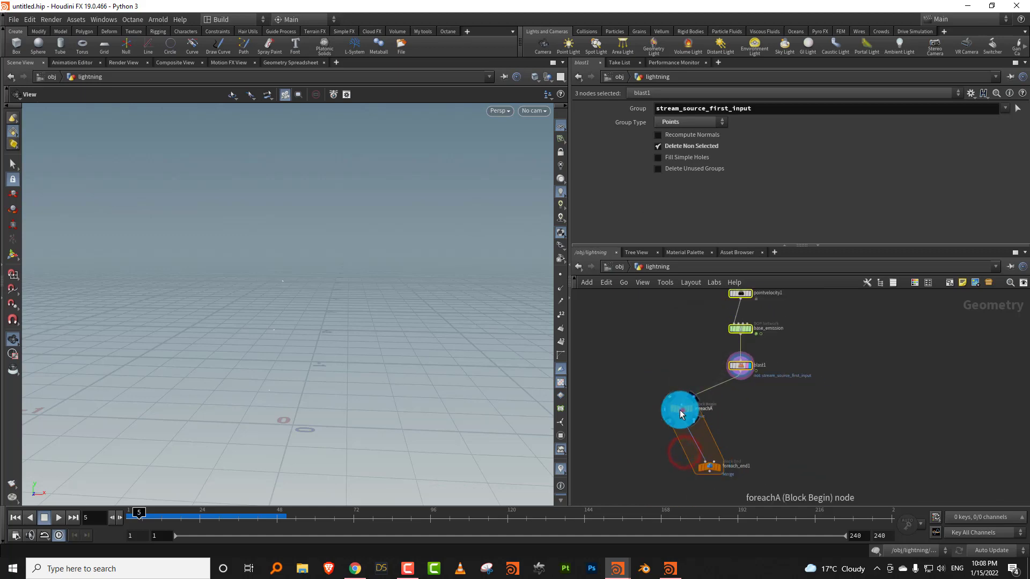
Step: Insert an Add node inside the loop between foreachA and foreach_end1
{"action": "key", "text": "Tab"}
{"action": "type", "text": "add"}
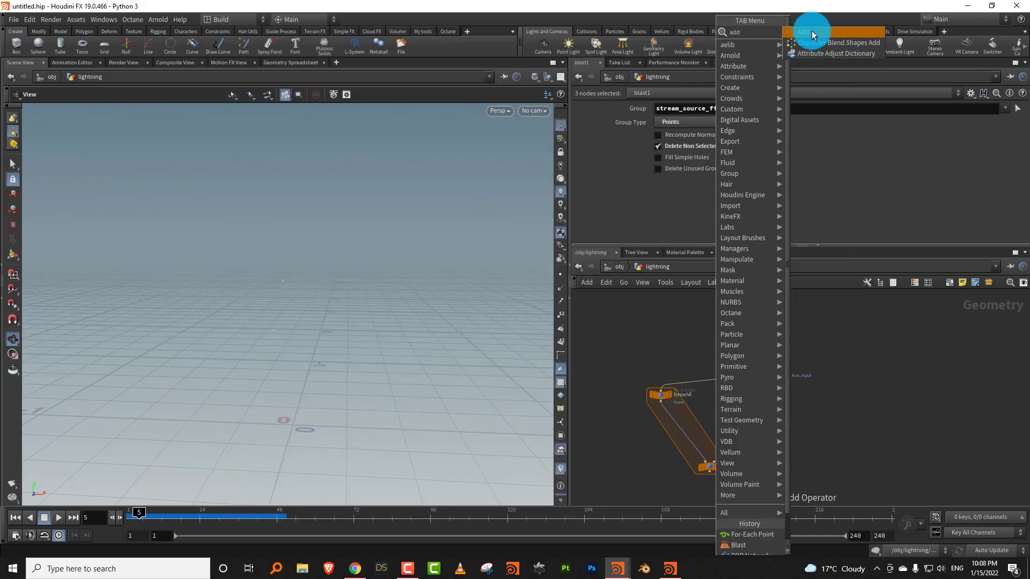
{"action": "left_click", "coordinate": [810, 33]}
{"action": "left_click", "coordinate": [687, 437]}
Step: Insert a Merge node between foreachA and add2, and wire add1 into it as a second input
{"action": "key", "text": "Tab"}
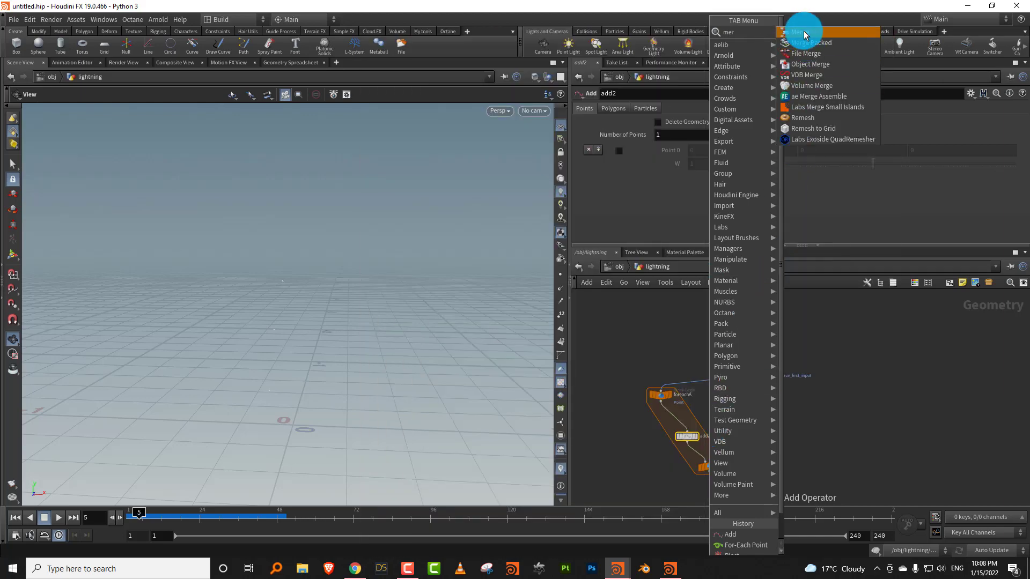
{"action": "left_click", "coordinate": [803, 27]}
{"action": "left_click", "coordinate": [664, 403]}
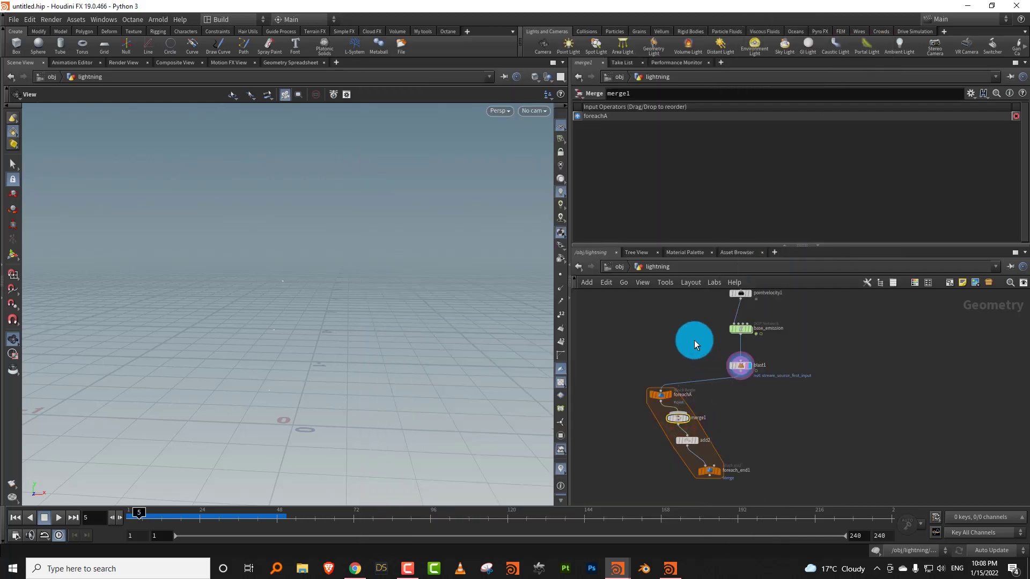
{"action": "middle_click_drag", "start_coordinate": [694, 340], "coordinate": [670, 398]}
{"action": "left_click", "coordinate": [679, 332]}
{"action": "left_click", "coordinate": [667, 456]}
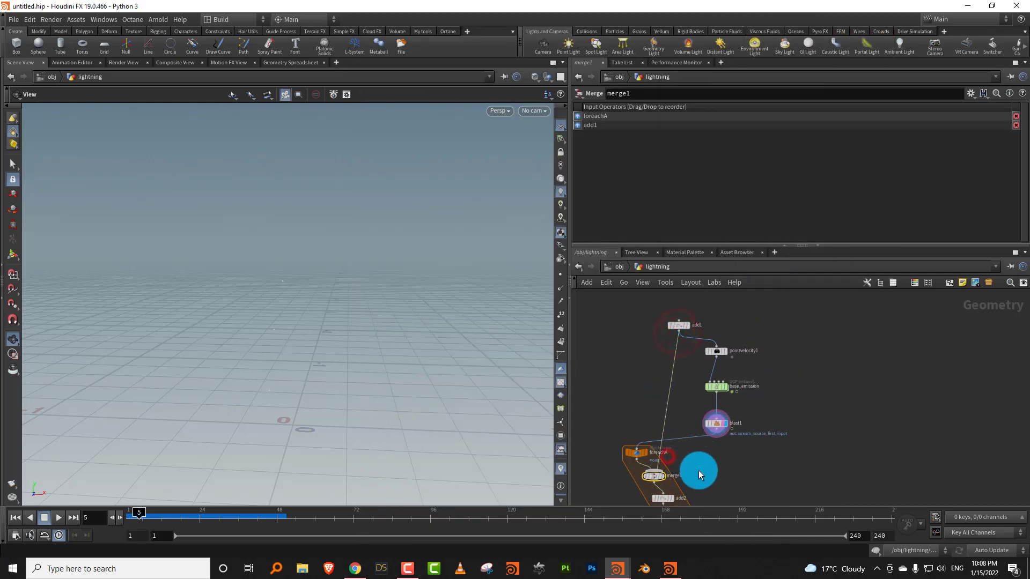
Step: Display add2 and set it to build polygons By Group so the merged points are joined by a line
{"action": "middle_click_drag", "start_coordinate": [698, 472], "coordinate": [709, 380]}
{"action": "left_click", "coordinate": [665, 409]}
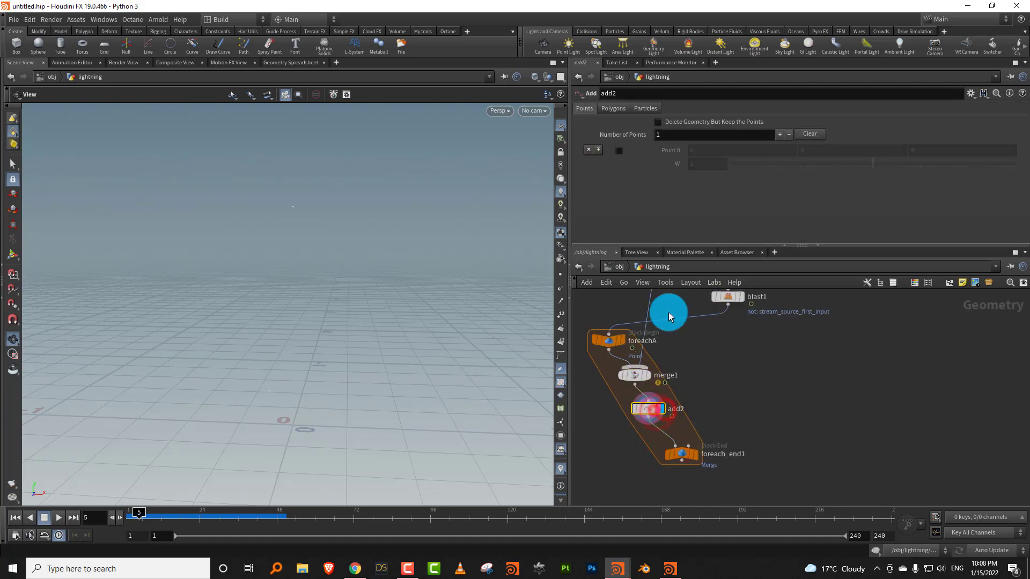
{"action": "left_click", "coordinate": [617, 109]}
{"action": "left_click", "coordinate": [637, 138]}
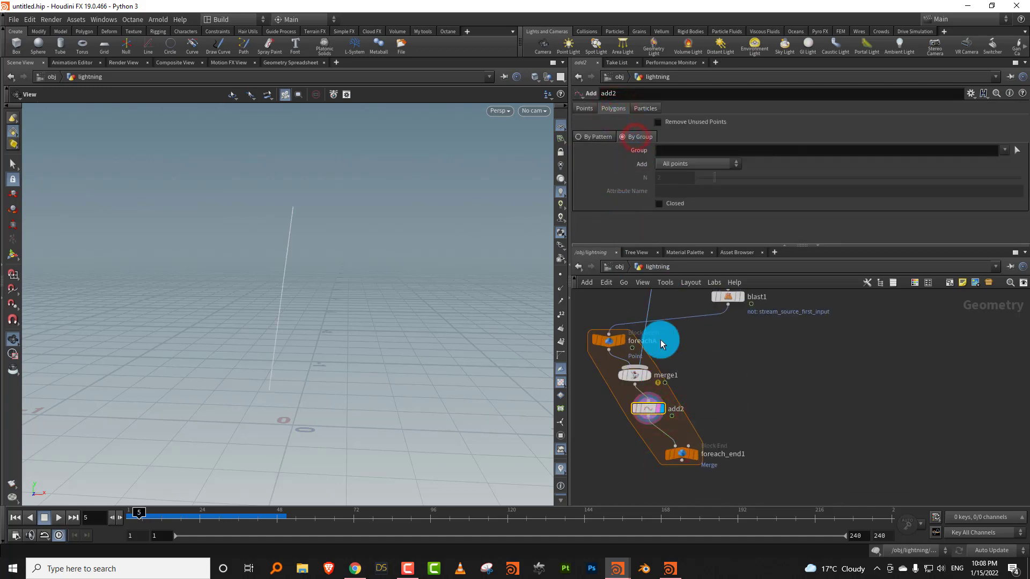
Step: Display foreach_end1 and play and scrub the timeline to check the lines running from the origin point to the particles
{"action": "middle_click_drag", "start_coordinate": [696, 403], "coordinate": [700, 350]}
{"action": "left_click", "coordinate": [692, 401]}
{"action": "left_click_drag", "start_coordinate": [168, 516], "coordinate": [81, 510]}
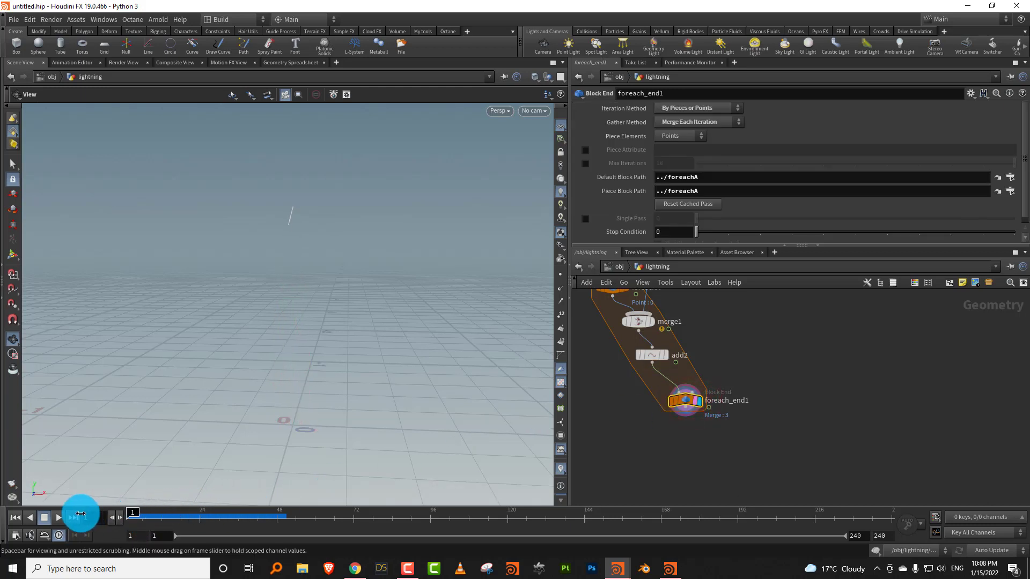
{"action": "left_click", "coordinate": [59, 518]}
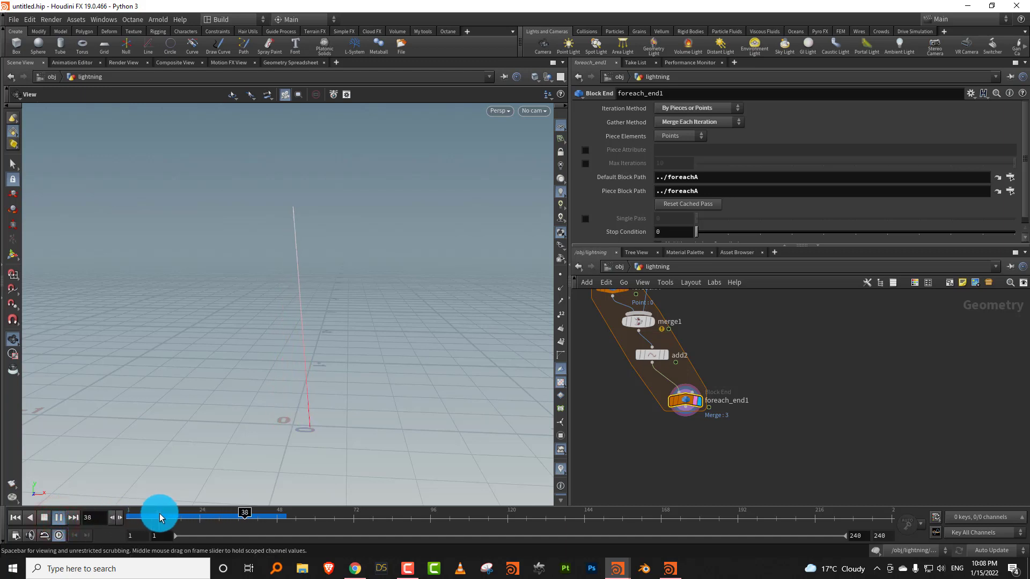
{"action": "left_click_drag", "start_coordinate": [168, 521], "coordinate": [123, 515]}
Step: Space out the loop's nodes, moving foreach_end1 lower and aligning add2 under merge1
{"action": "middle_click_drag", "start_coordinate": [789, 370], "coordinate": [802, 350]}
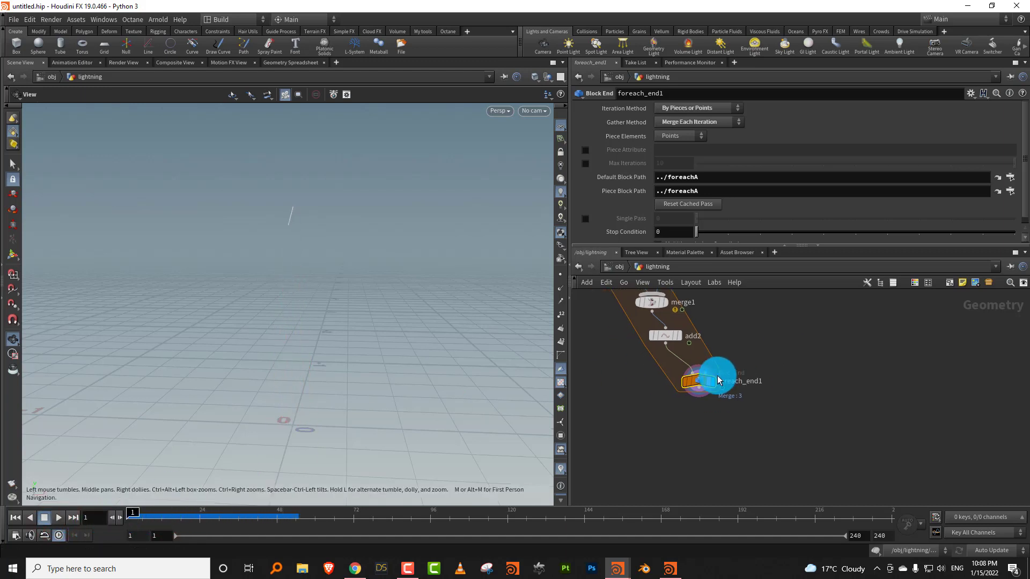
{"action": "left_click_drag", "start_coordinate": [703, 383], "coordinate": [674, 463]}
{"action": "left_click_drag", "start_coordinate": [667, 333], "coordinate": [653, 369]}
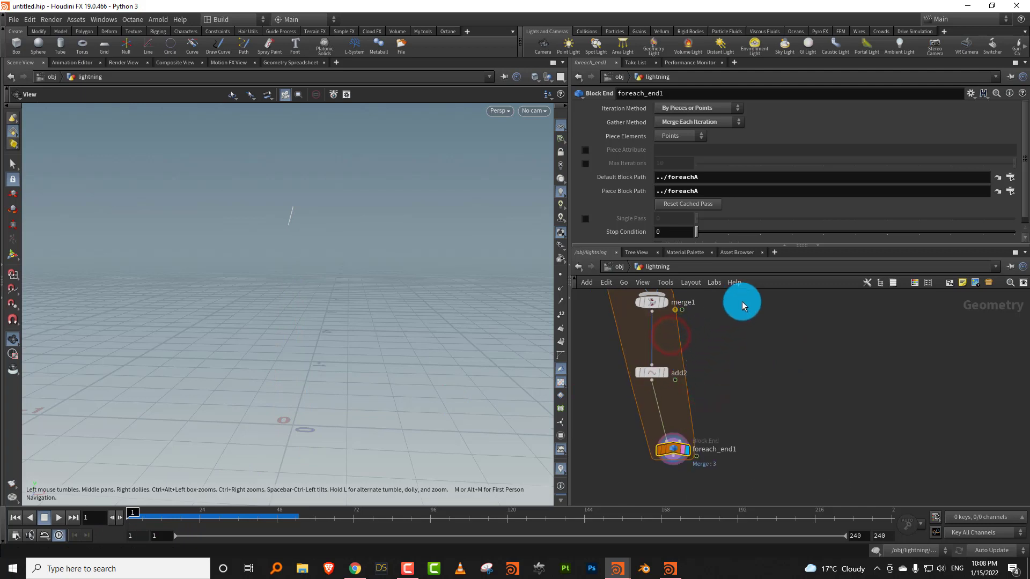
{"action": "middle_click_drag", "start_coordinate": [705, 323], "coordinate": [698, 379]}
{"action": "left_click_drag", "start_coordinate": [645, 427], "coordinate": [646, 397]}
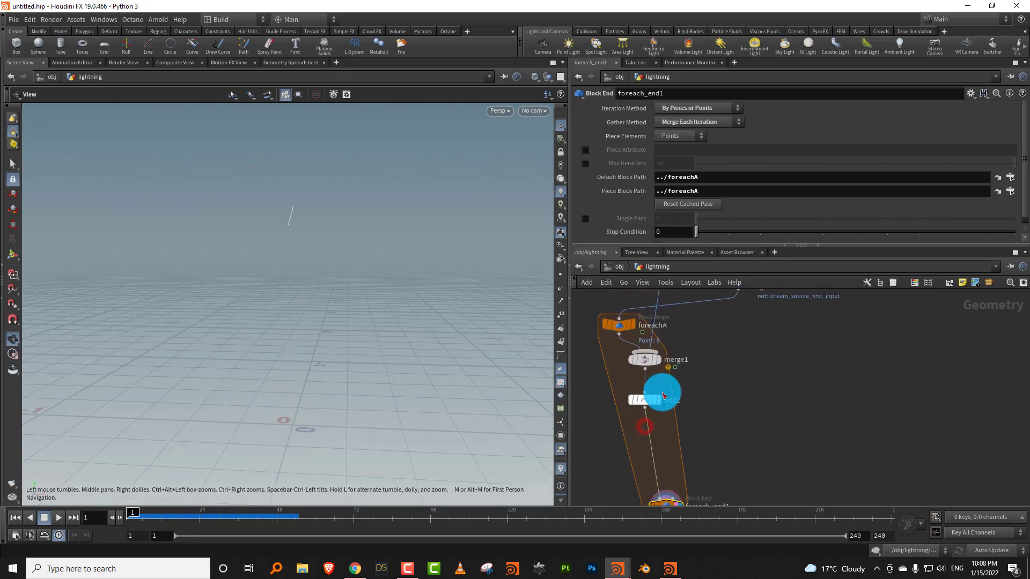
Step: Compare the displayed output of add2 with that of foreach_end1 at frame 31
{"action": "left_click", "coordinate": [673, 405]}
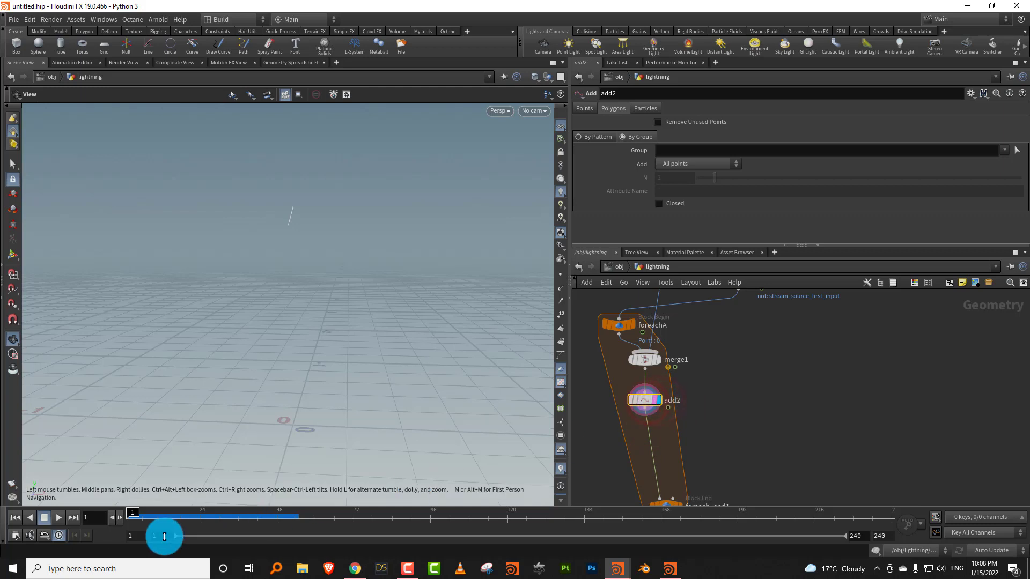
{"action": "left_click_drag", "start_coordinate": [166, 516], "coordinate": [222, 513]}
{"action": "middle_click_drag", "start_coordinate": [711, 372], "coordinate": [719, 302]}
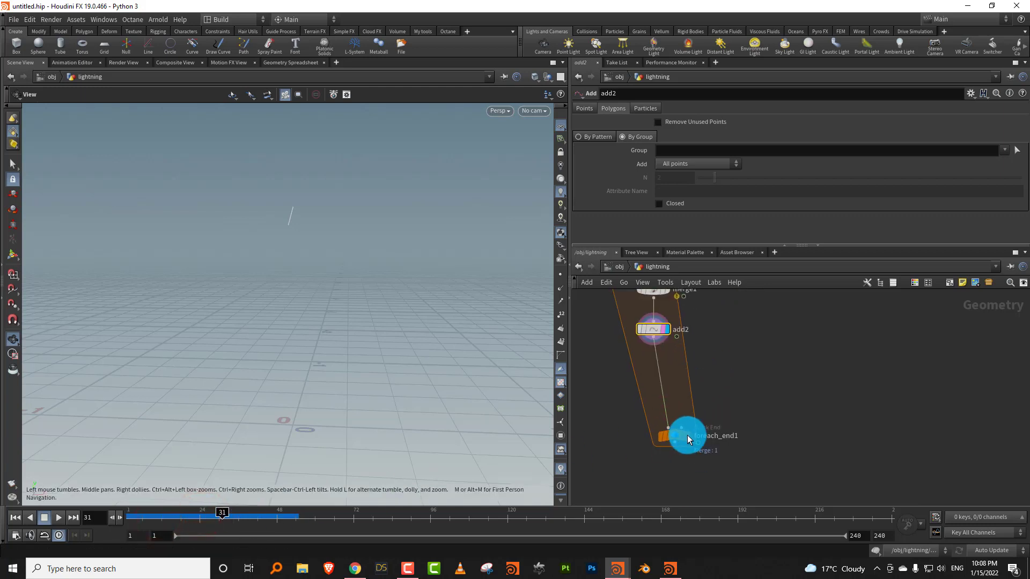
{"action": "left_click", "coordinate": [685, 436]}
{"action": "left_click", "coordinate": [653, 329]}
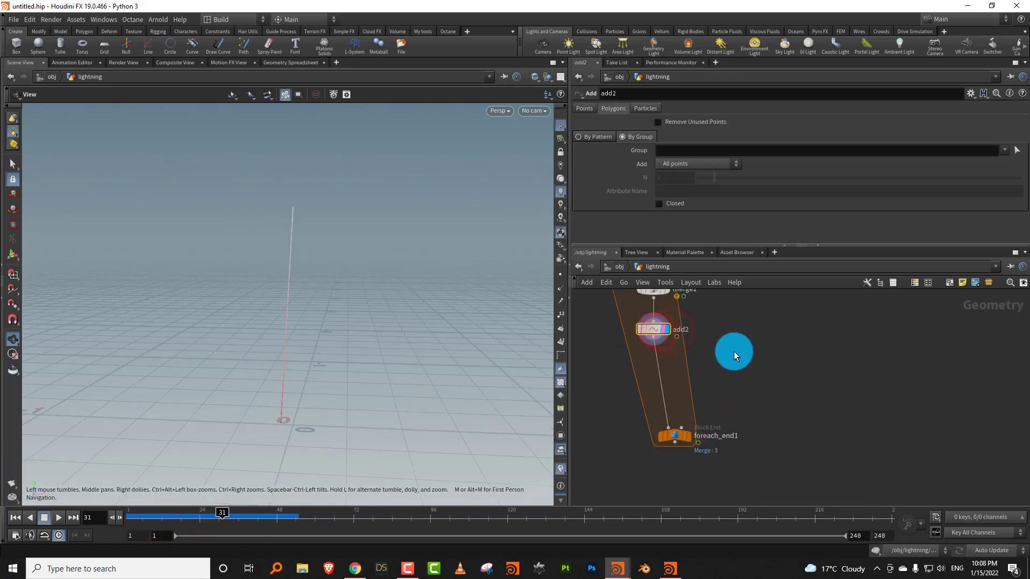
Step: Insert a displayed Resample node after add2 in the loop and set its segment Length to 0.135
{"action": "middle_click_drag", "start_coordinate": [733, 351], "coordinate": [708, 382]}
{"action": "scroll", "coordinate": [708, 382], "scroll_direction": "up", "scroll_amount": 1}
{"action": "key", "text": "Tab"}
{"action": "type", "text": "resa"}
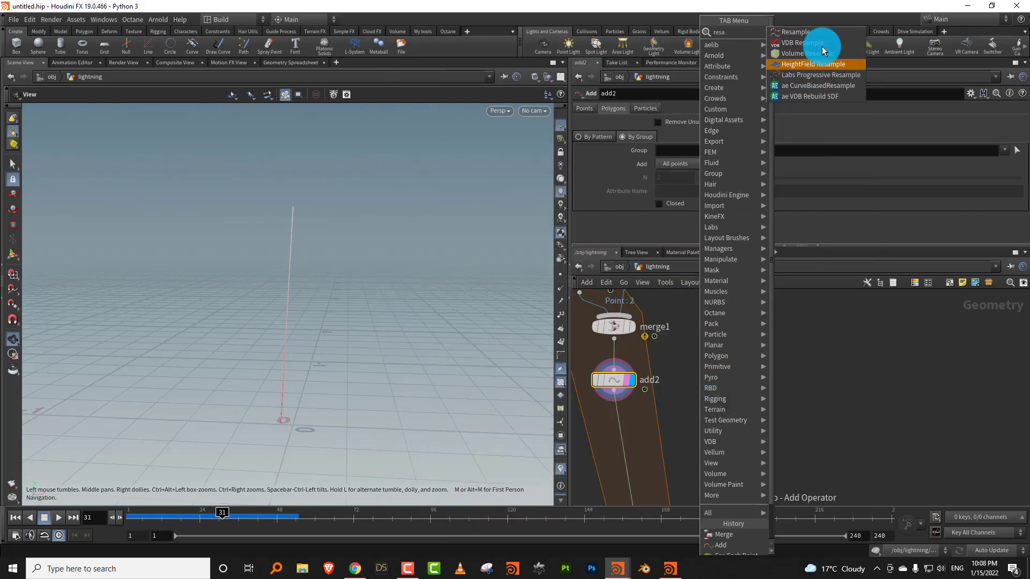
{"action": "left_click", "coordinate": [818, 32]}
{"action": "left_click", "coordinate": [618, 432]}
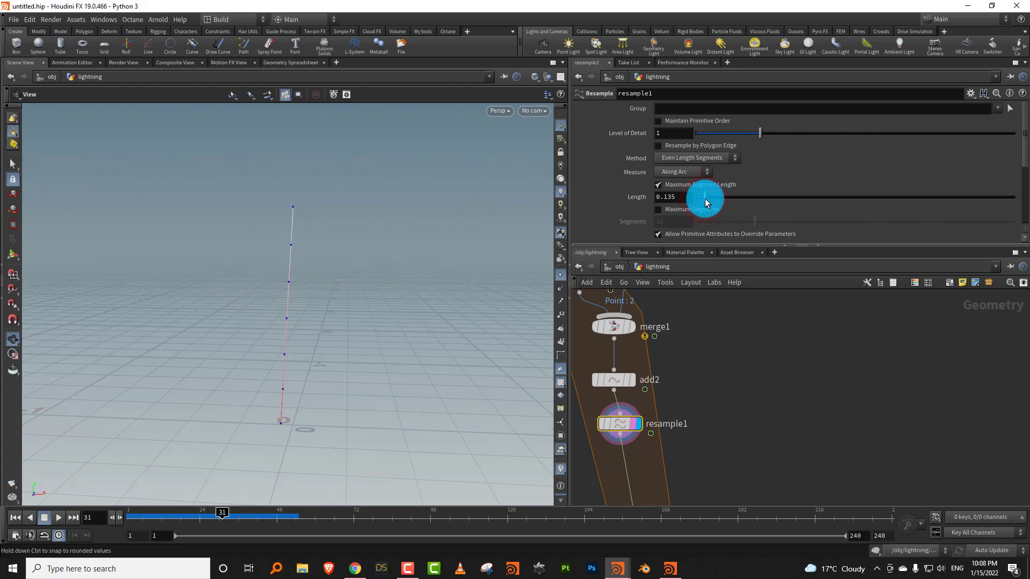
{"action": "left_click", "coordinate": [330, 280]}
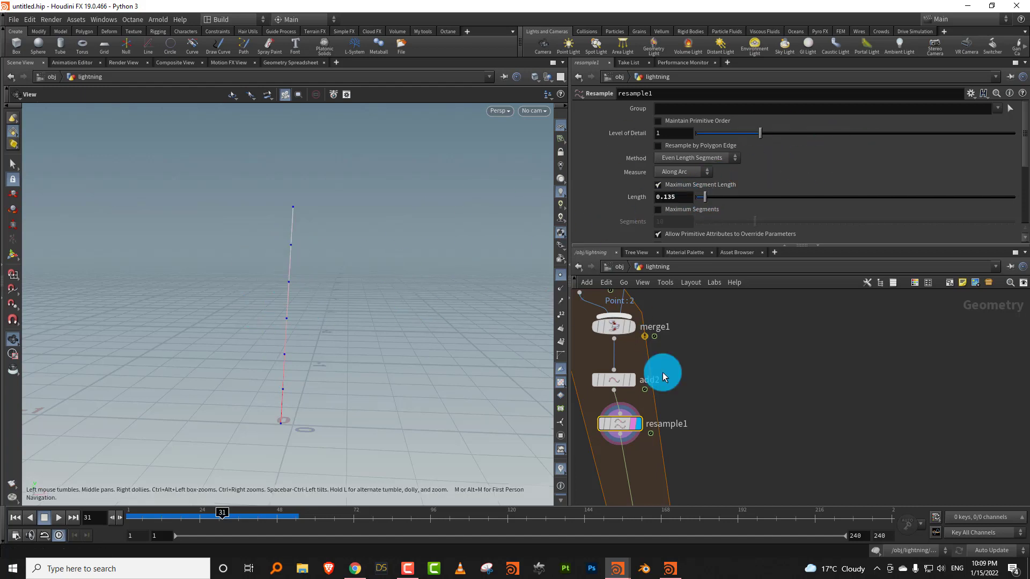
Step: Insert an Orientation Along Curve node between resample1 and foreach_end1 and make it the displayed node
{"action": "middle_click_drag", "start_coordinate": [648, 471], "coordinate": [663, 389]}
{"action": "scroll", "coordinate": [661, 387], "scroll_direction": "up", "scroll_amount": 3}
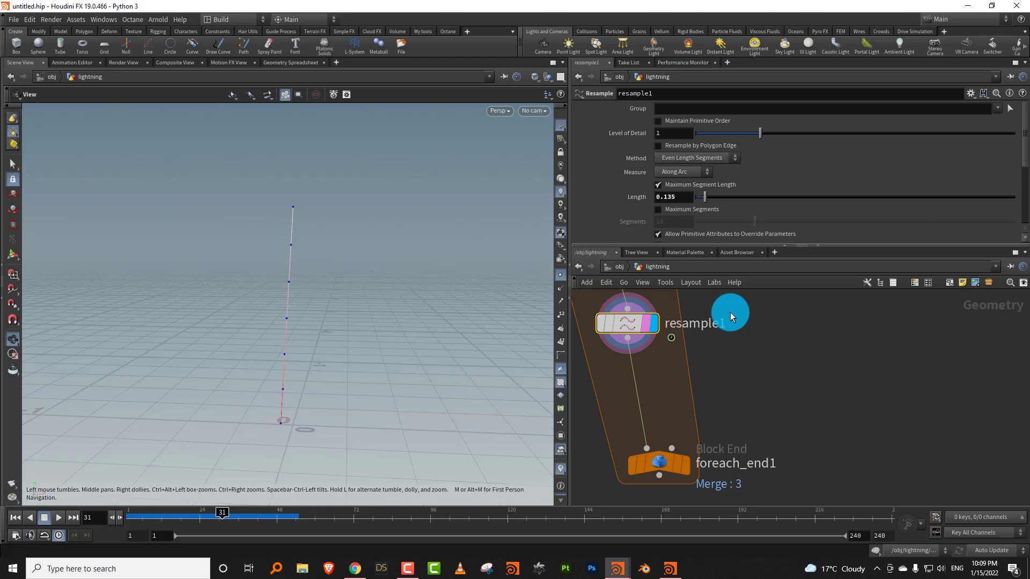
{"action": "key", "text": "Tab"}
{"action": "type", "text": "orienta"}
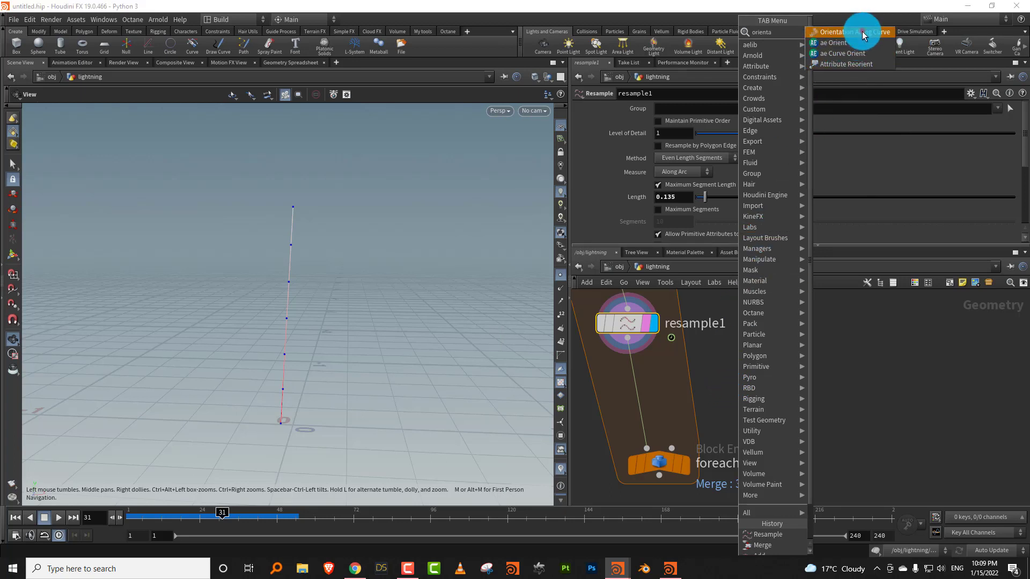
{"action": "left_click", "coordinate": [853, 31]}
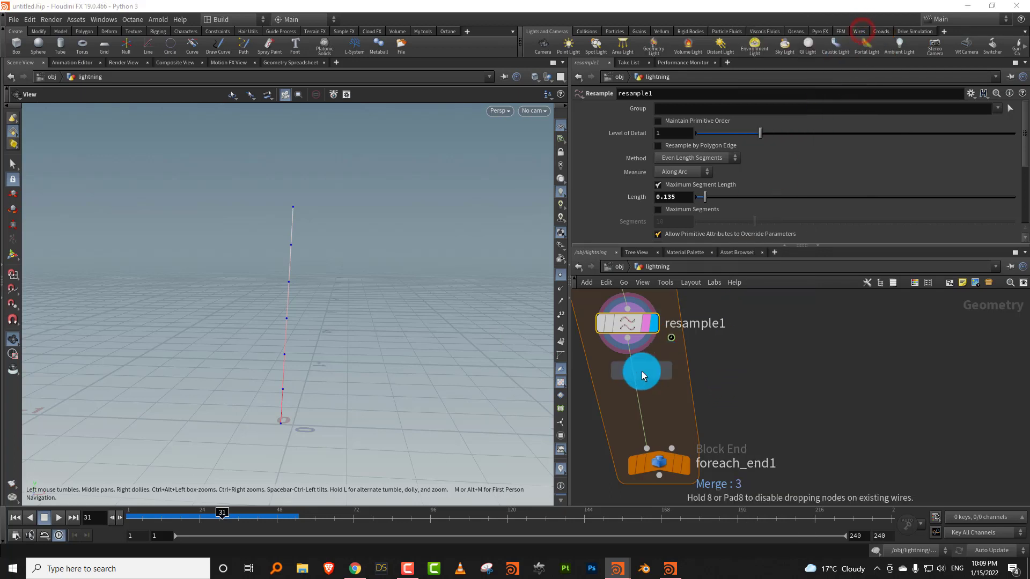
{"action": "left_click", "coordinate": [633, 370]}
{"action": "left_click", "coordinate": [633, 384]}
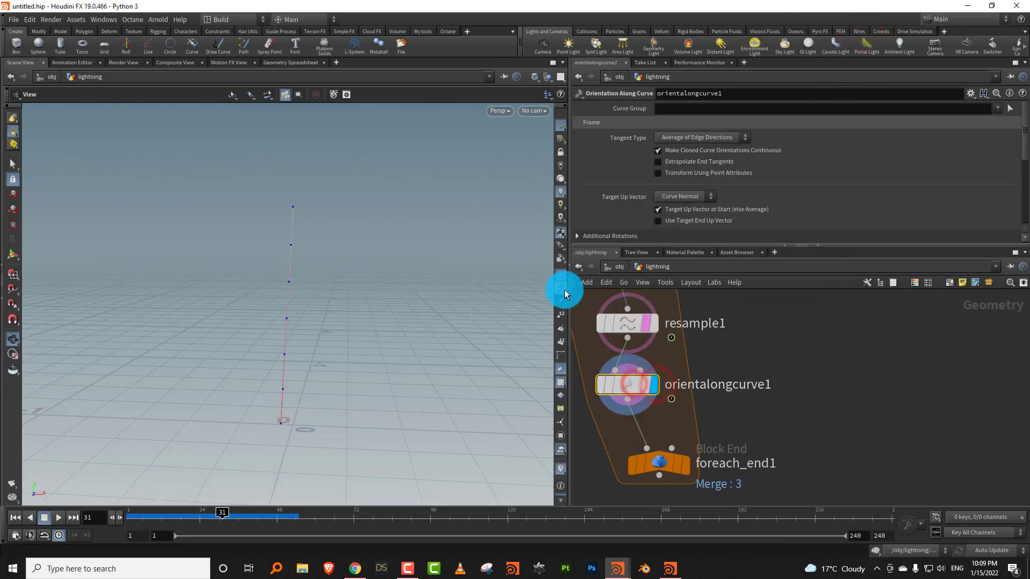
Step: Show point normals in the viewport, display foreach_end1, and scrub to frame 24 to check the normals along the curves
{"action": "left_click", "coordinate": [560, 289]}
{"action": "left_click_drag", "start_coordinate": [341, 302], "coordinate": [357, 328]}
{"action": "left_click_drag", "start_coordinate": [154, 514], "coordinate": [200, 510]}
{"action": "left_click", "coordinate": [672, 465]}
{"action": "left_click", "coordinate": [611, 462]}
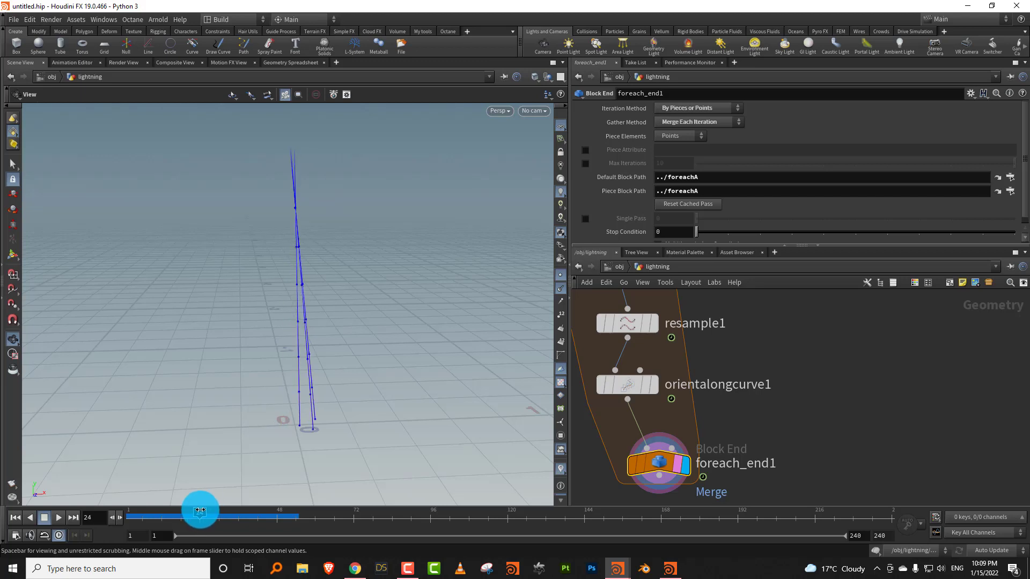
Step: Set the Tangent Type of orientalongcurve1 to Z Axis (Ignore Curve)
{"action": "left_click", "coordinate": [721, 363]}
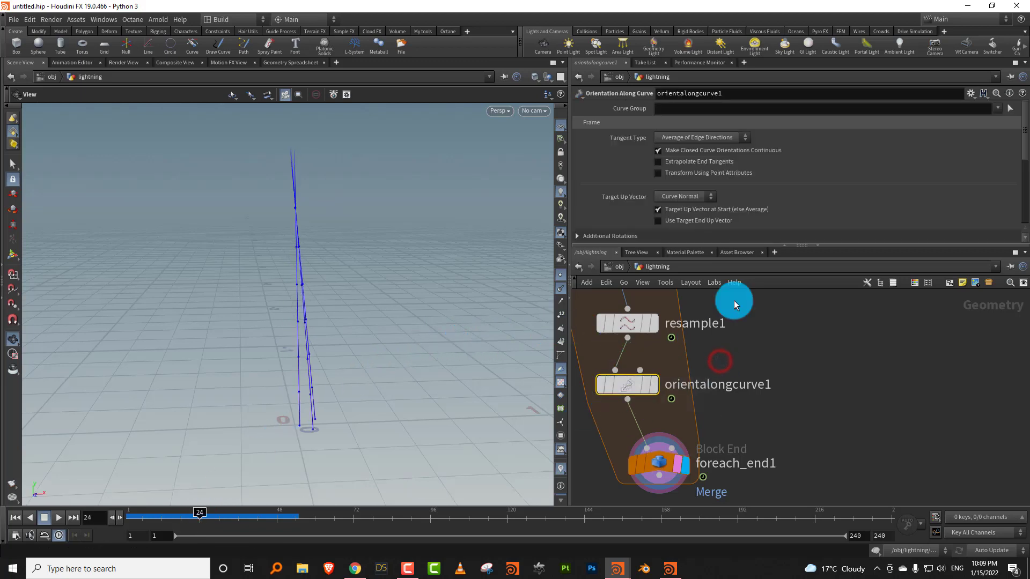
{"action": "left_click_drag", "start_coordinate": [722, 246], "coordinate": [724, 376]}
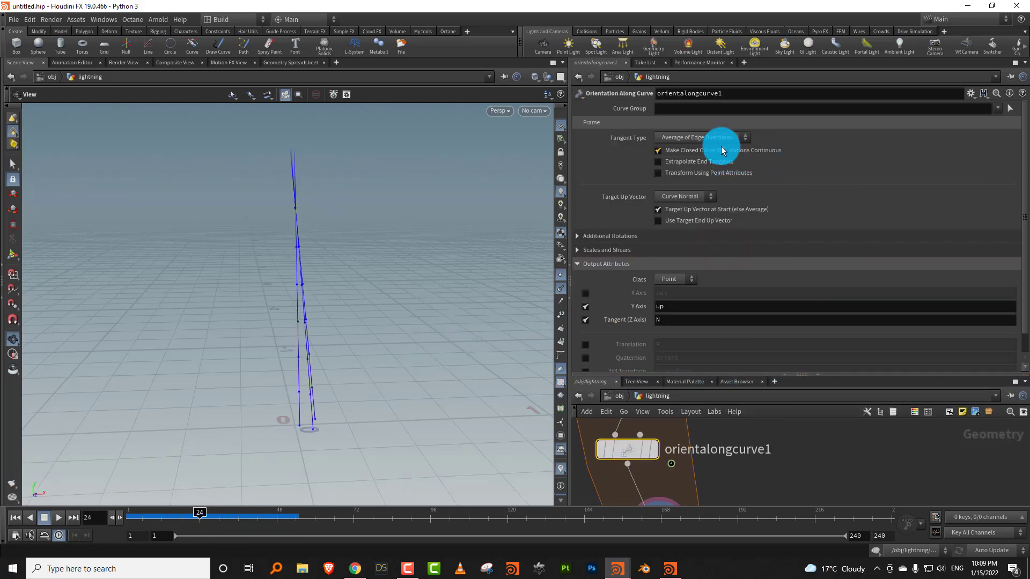
{"action": "left_click", "coordinate": [692, 137]}
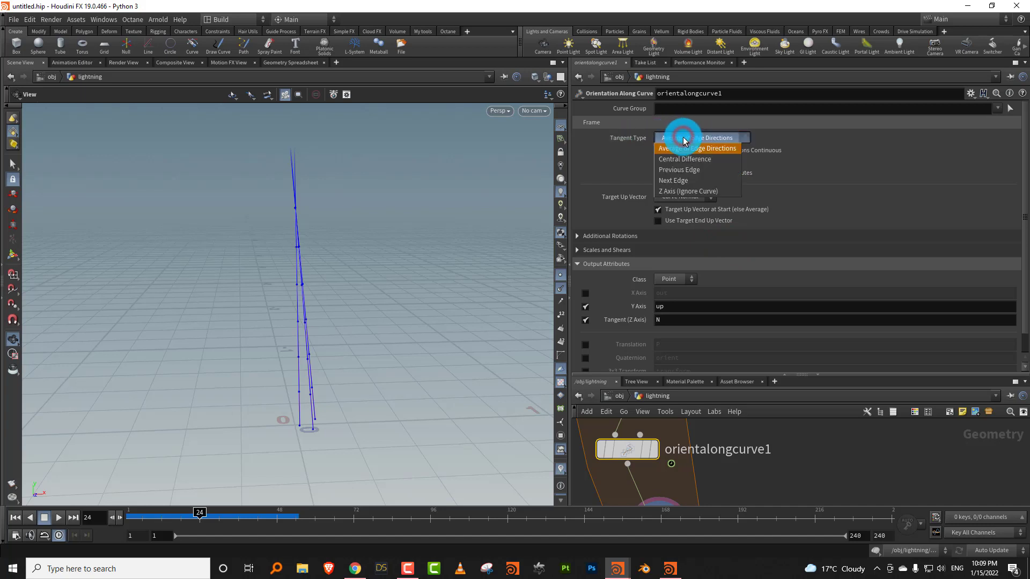
{"action": "left_click", "coordinate": [689, 194]}
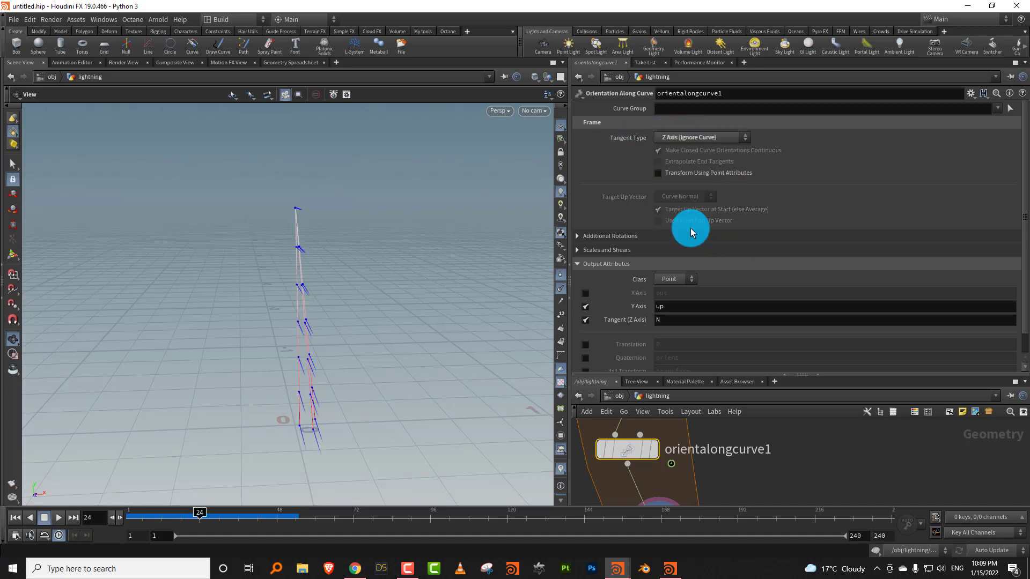
Step: Go to frame 32 and apply yaw on orientalongcurve1 with an Incremental Yaw of 76.2
{"action": "left_click", "coordinate": [353, 320]}
{"action": "left_click_drag", "start_coordinate": [134, 528], "coordinate": [225, 496]}
{"action": "left_click", "coordinate": [733, 136]}
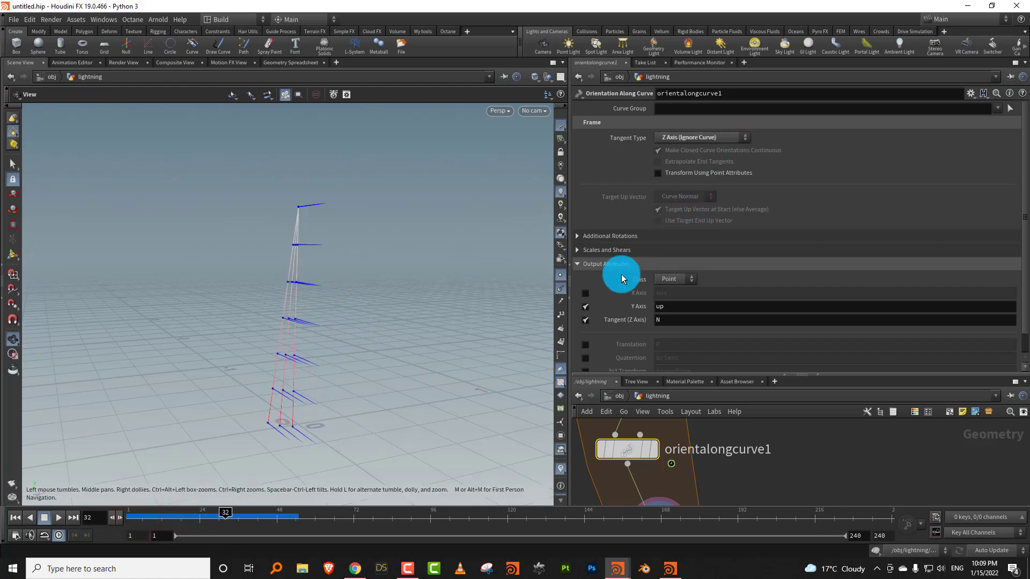
{"action": "left_click", "coordinate": [579, 237]}
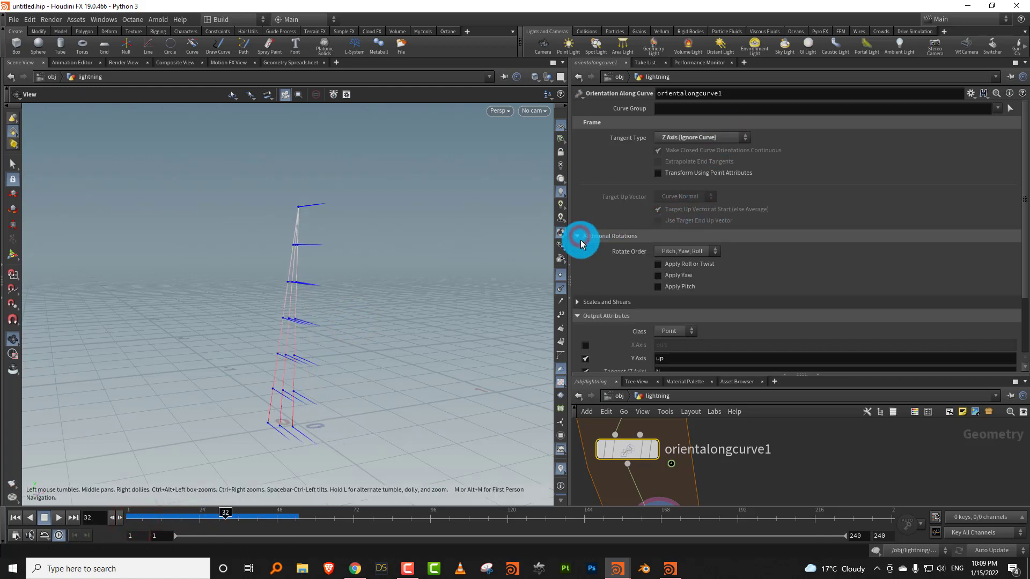
{"action": "left_click", "coordinate": [677, 276]}
{"action": "left_click_drag", "start_coordinate": [862, 315], "coordinate": [924, 315]}
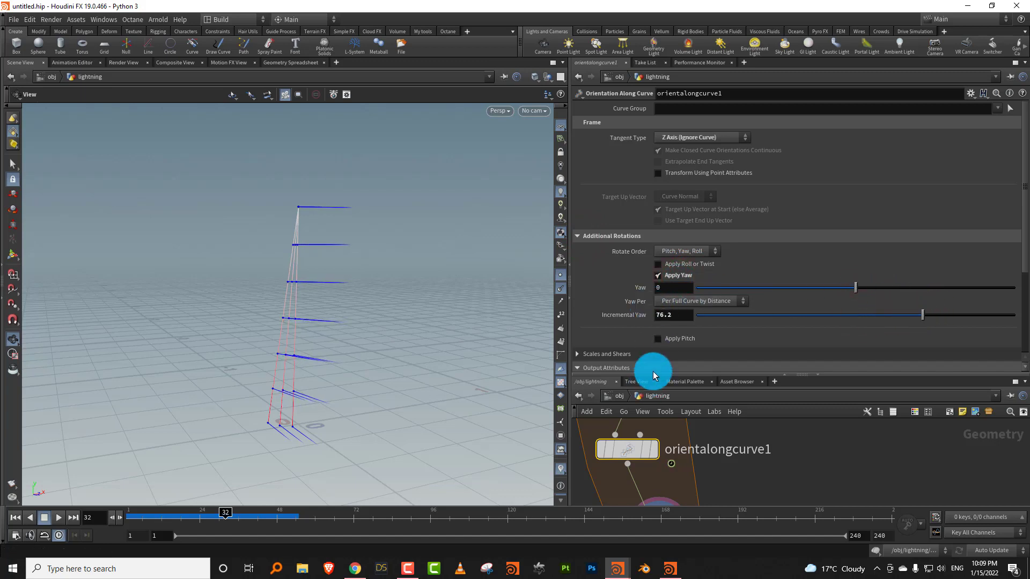
Step: Hide the point normals and insert a displayed Attribute Noise Vector node between orientalongcurve1 and foreach_end1
{"action": "left_click_drag", "start_coordinate": [652, 375], "coordinate": [664, 238]}
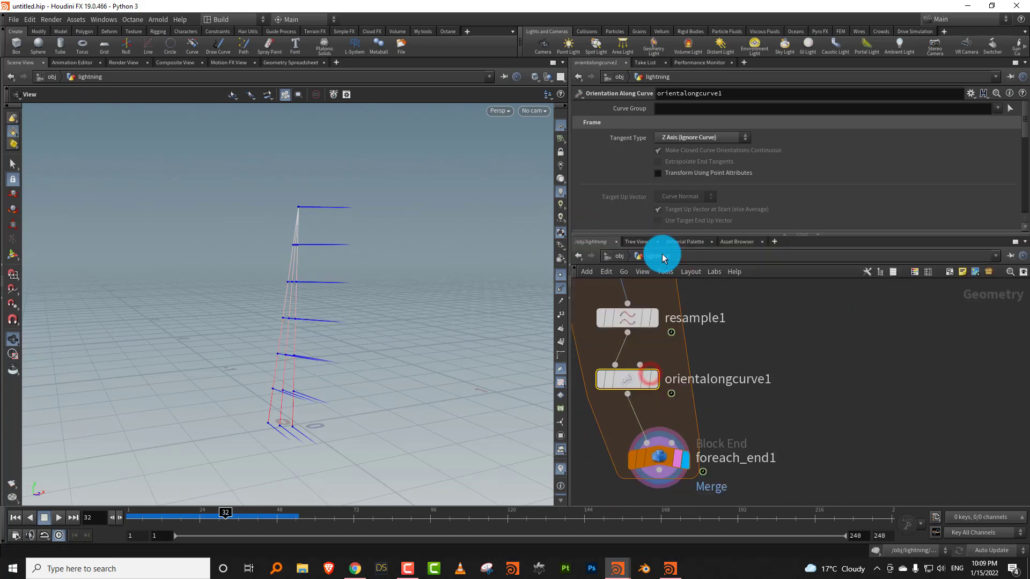
{"action": "left_click", "coordinate": [666, 343]}
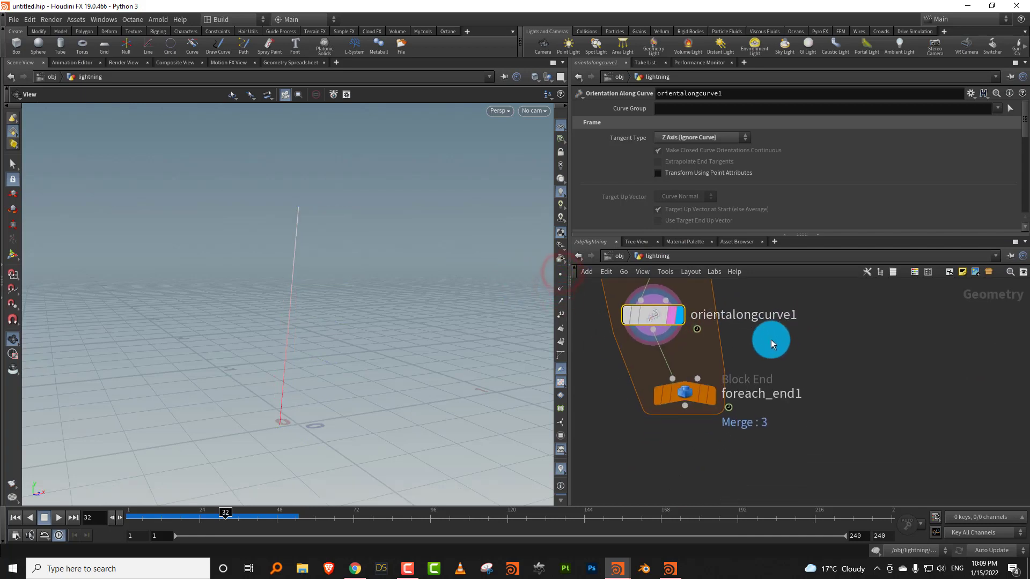
{"action": "key", "text": "Tab"}
{"action": "type", "text": "n"}
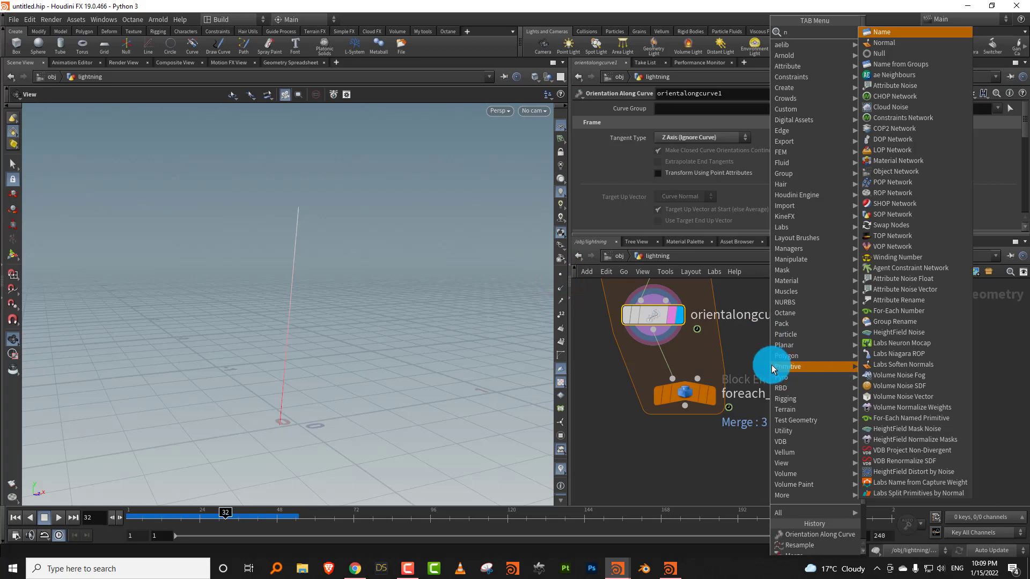
{"action": "type", "text": "oise"}
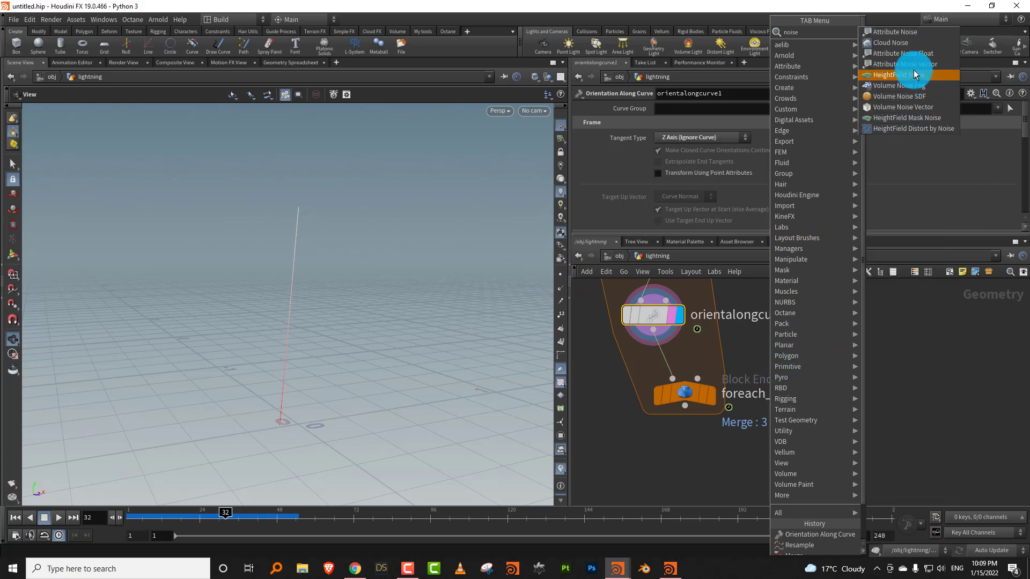
{"action": "left_click", "coordinate": [919, 64]}
{"action": "left_click", "coordinate": [679, 369]}
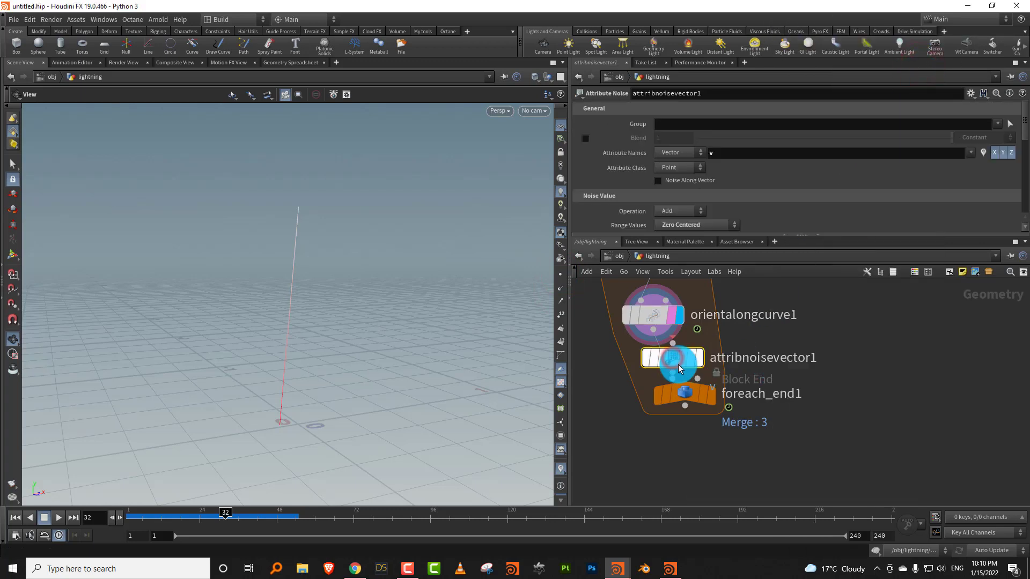
Step: Set the Attribute Names of attribnoisevector1 to P and view the distorted curve from another angle
{"action": "left_click", "coordinate": [722, 154]}
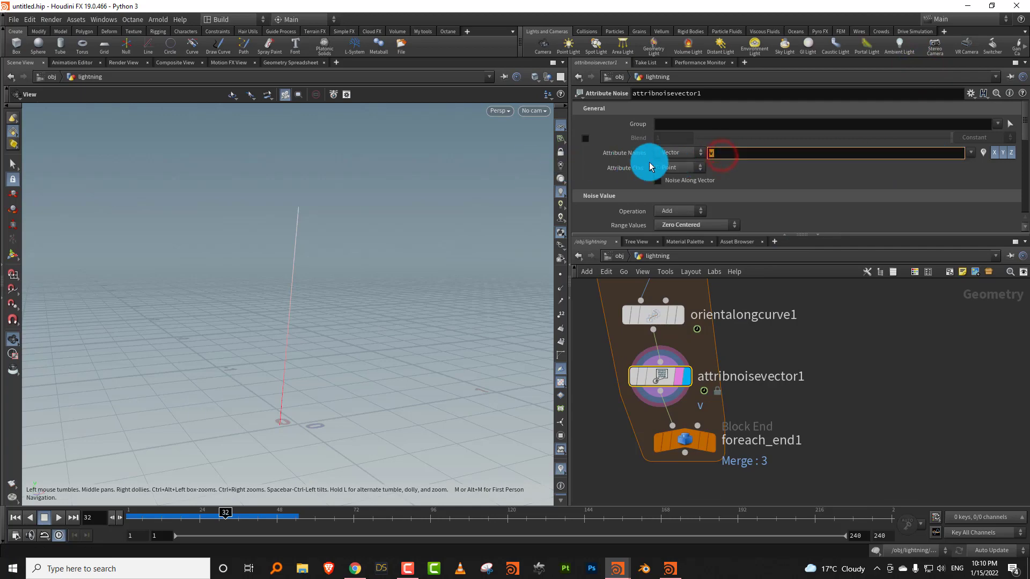
{"action": "type", "text": "P"}
{"action": "key", "text": "Return"}
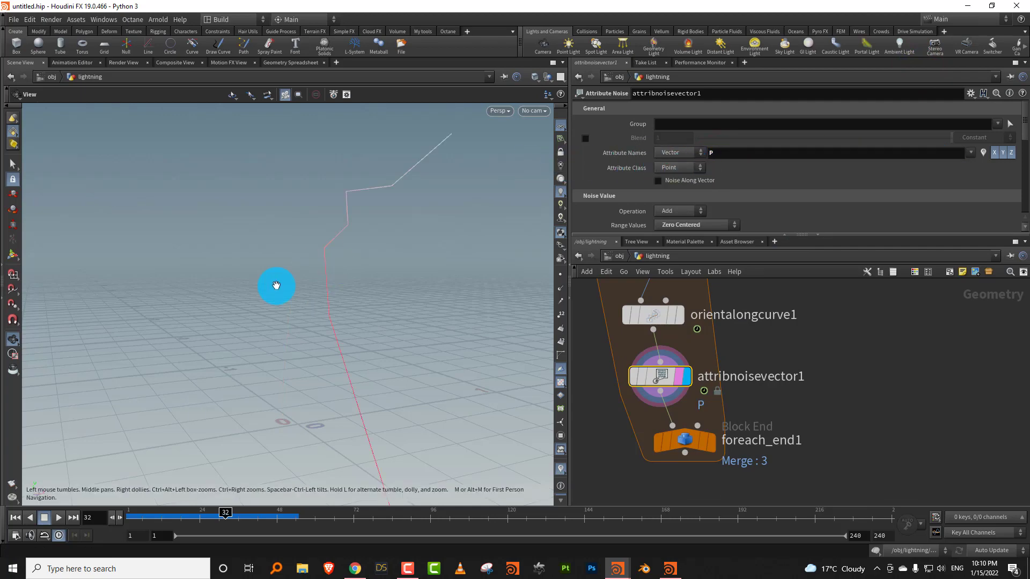
{"action": "left_click_drag", "start_coordinate": [445, 255], "coordinate": [403, 315]}
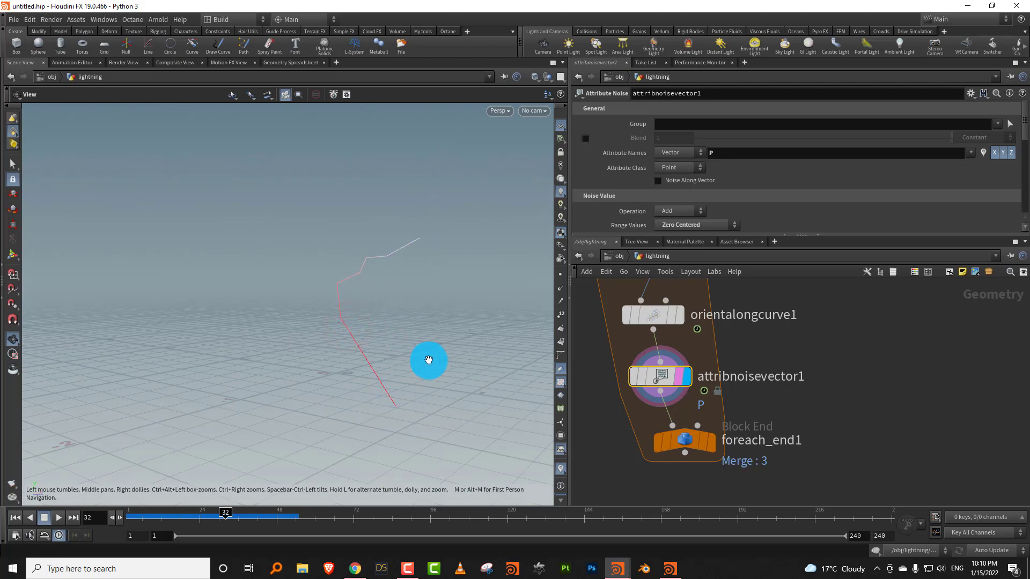
Step: Enable the Curve U Attribute output curveu on resample1
{"action": "scroll", "coordinate": [708, 329], "scroll_direction": "up", "scroll_amount": 3}
{"action": "left_click", "coordinate": [630, 367]}
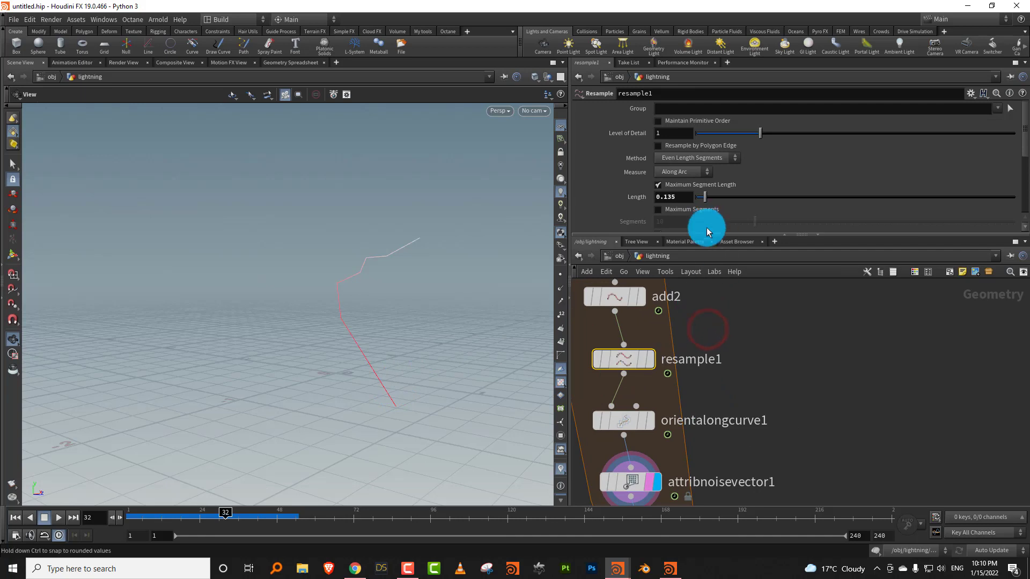
{"action": "left_click_drag", "start_coordinate": [687, 235], "coordinate": [689, 289]}
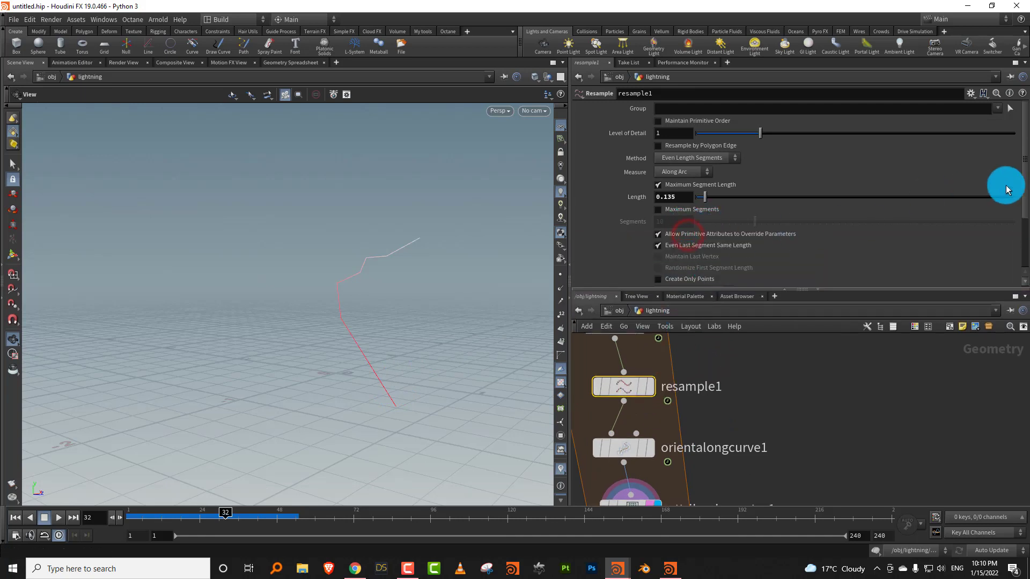
{"action": "left_click_drag", "start_coordinate": [1025, 183], "coordinate": [1018, 248]}
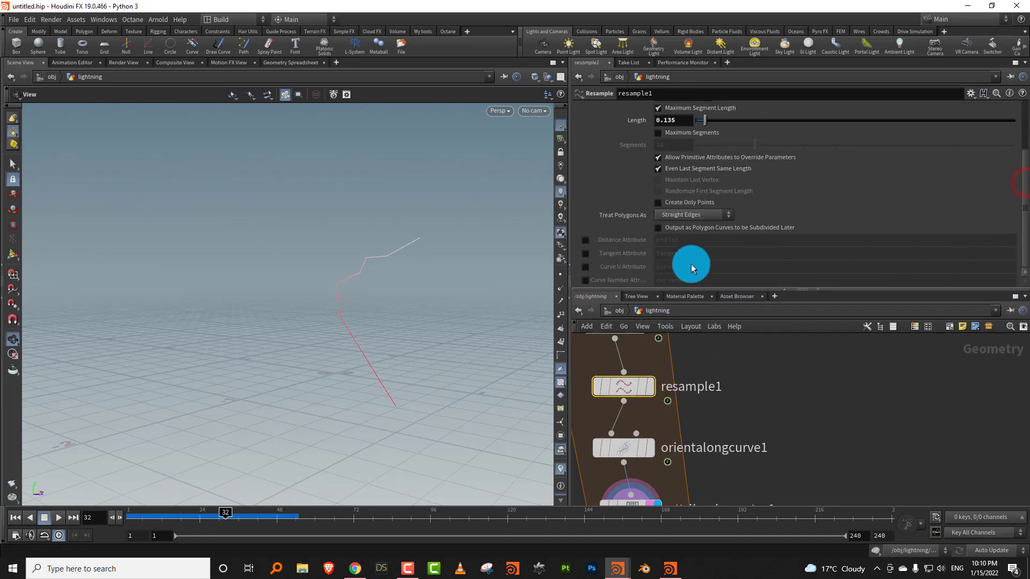
{"action": "left_click", "coordinate": [585, 267]}
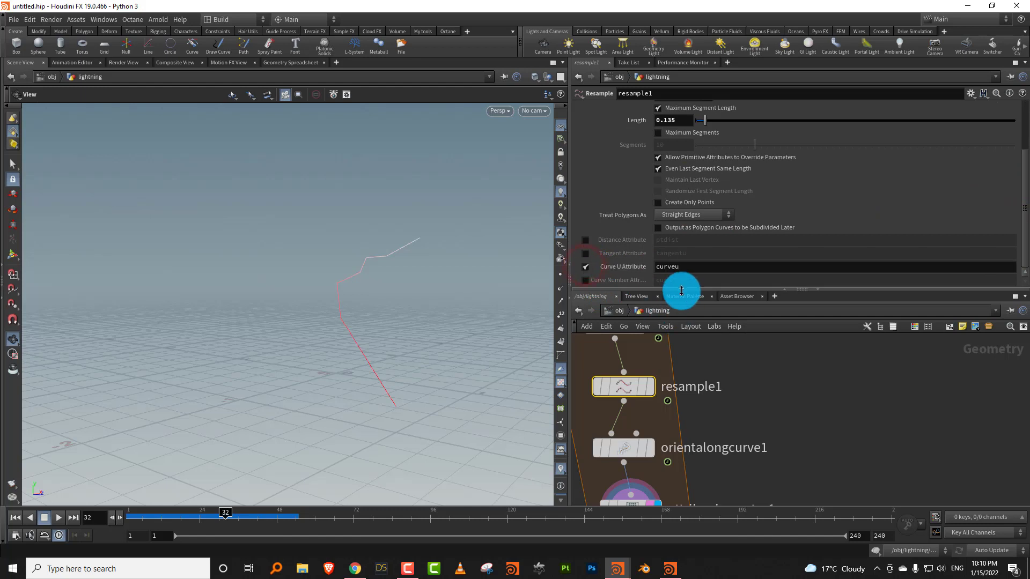
Step: Space out the nodes below resample1 and insert an Attribute Adjust Float node between resample1 and orientalongcurve1
{"action": "left_click_drag", "start_coordinate": [683, 285], "coordinate": [684, 188]}
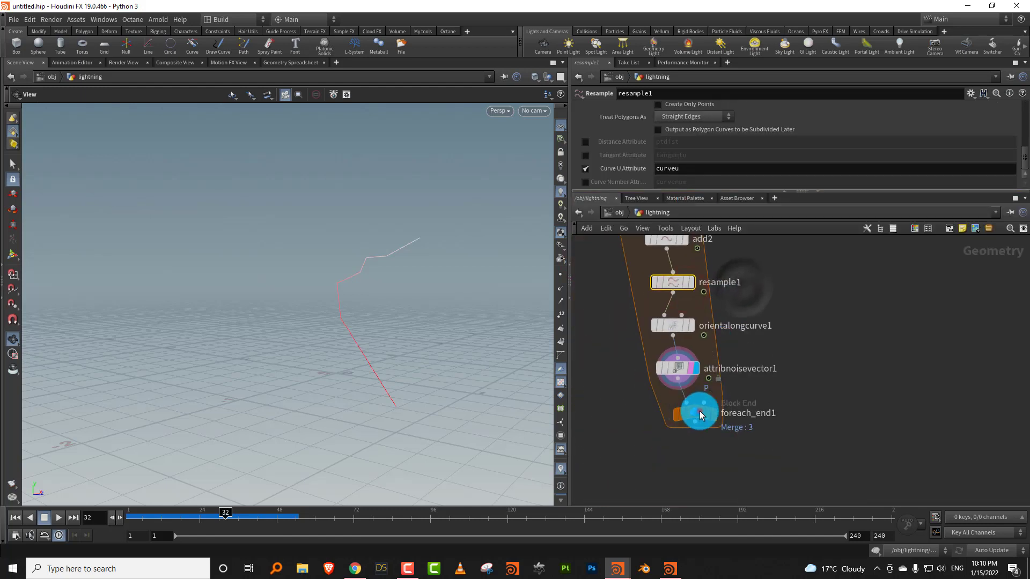
{"action": "left_click_drag", "start_coordinate": [699, 414], "coordinate": [680, 451]}
{"action": "left_click_drag", "start_coordinate": [682, 374], "coordinate": [678, 408]}
{"action": "left_click_drag", "start_coordinate": [676, 324], "coordinate": [673, 354]}
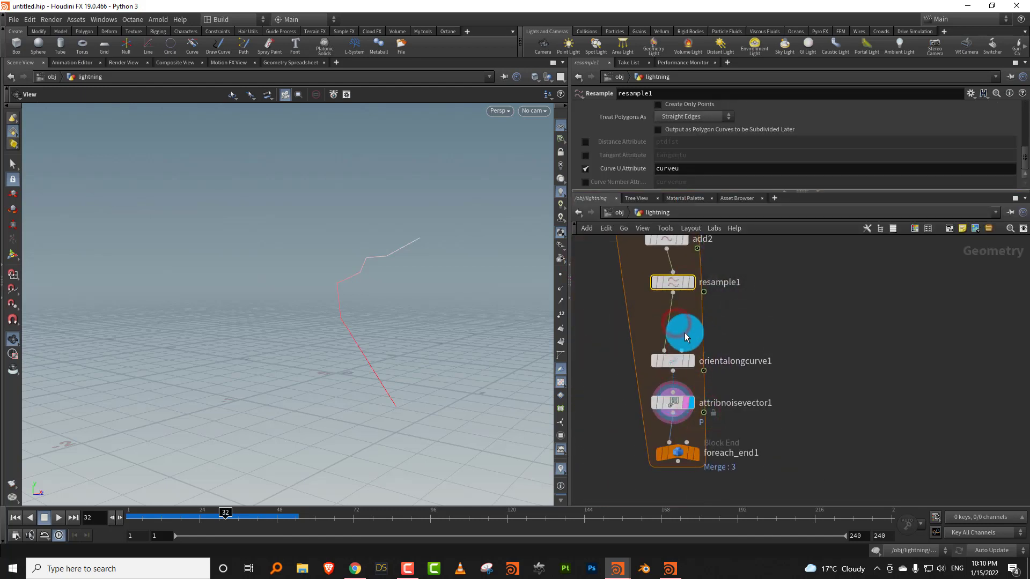
{"action": "scroll", "coordinate": [689, 327], "scroll_direction": "up", "scroll_amount": 2}
{"action": "key", "text": "Tab"}
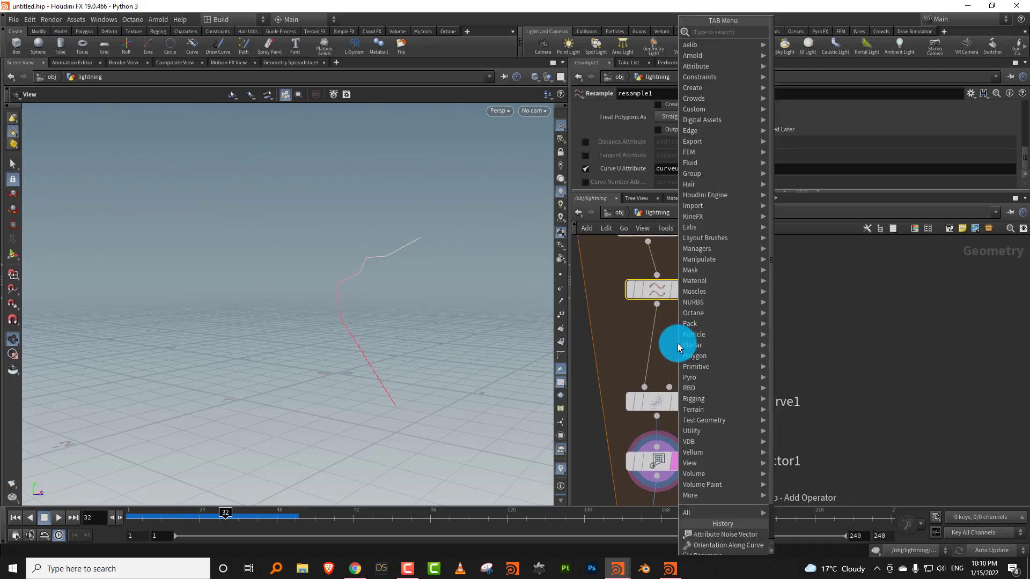
{"action": "type", "text": "float"}
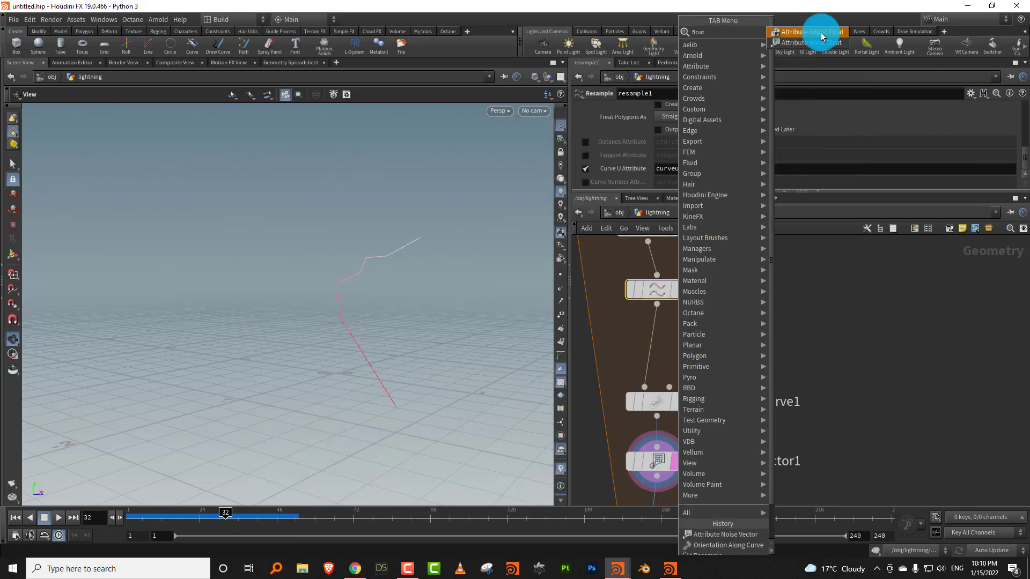
{"action": "left_click", "coordinate": [824, 37]}
{"action": "left_click", "coordinate": [656, 340]}
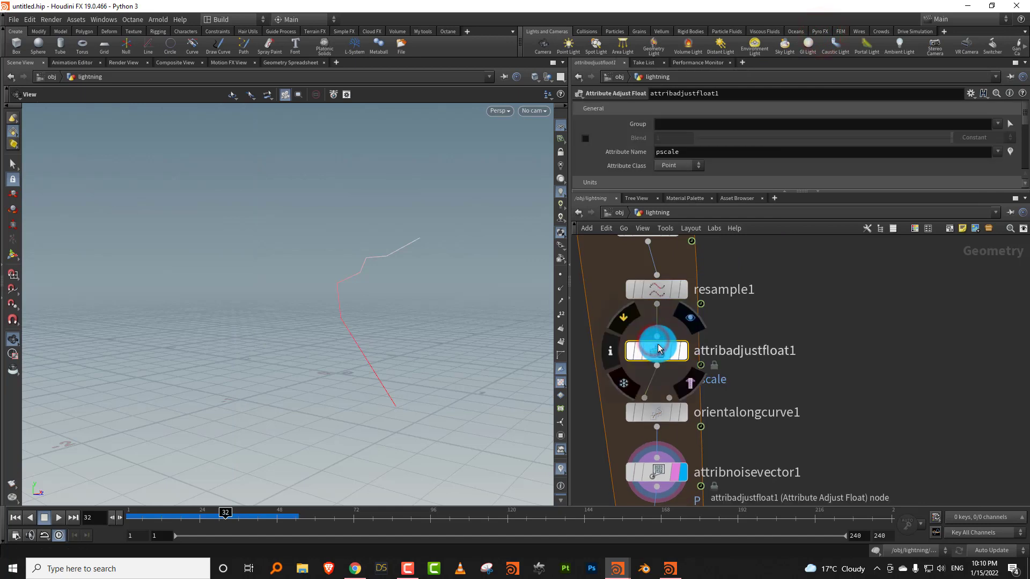
Step: Set the Attribute Name of attribadjustfloat1 to mask
{"action": "double_click", "coordinate": [689, 152]}
{"action": "type", "text": "mask"}
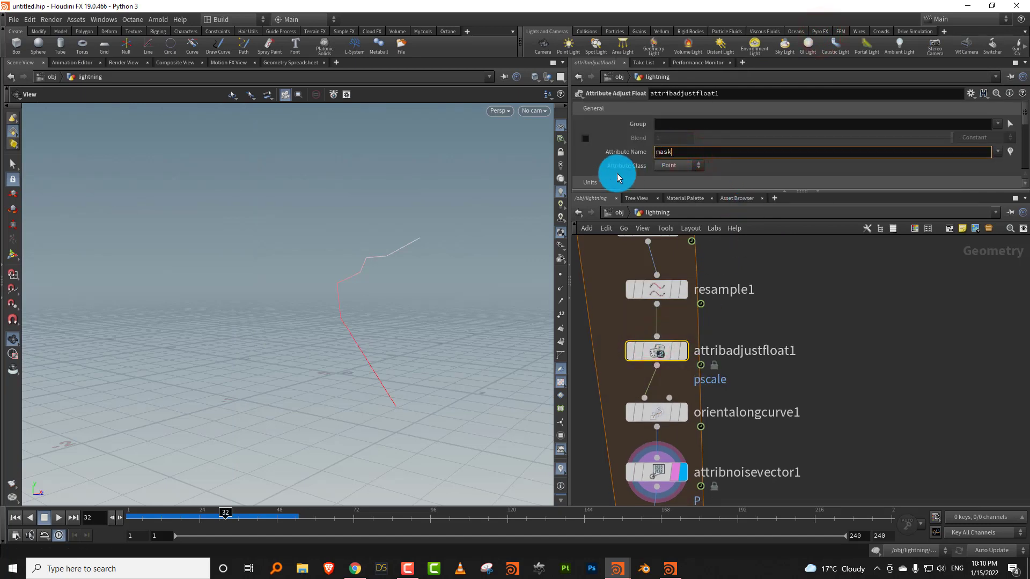
{"action": "key", "text": "Return"}
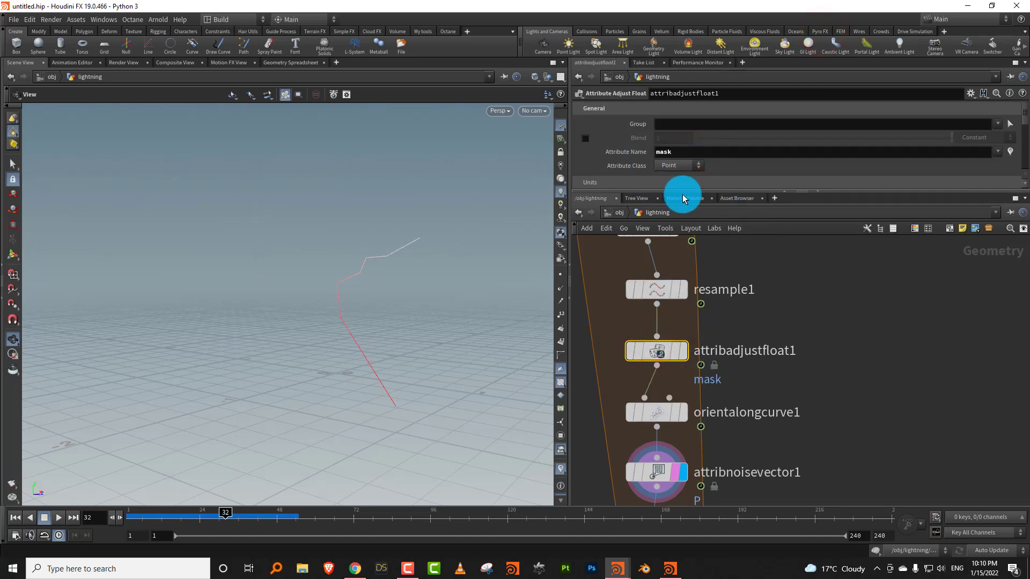
Step: Set the Operation of attribadjustfloat1 to Set Always and its Pattern Type to Remap Attribute
{"action": "left_click_drag", "start_coordinate": [688, 192], "coordinate": [691, 289]}
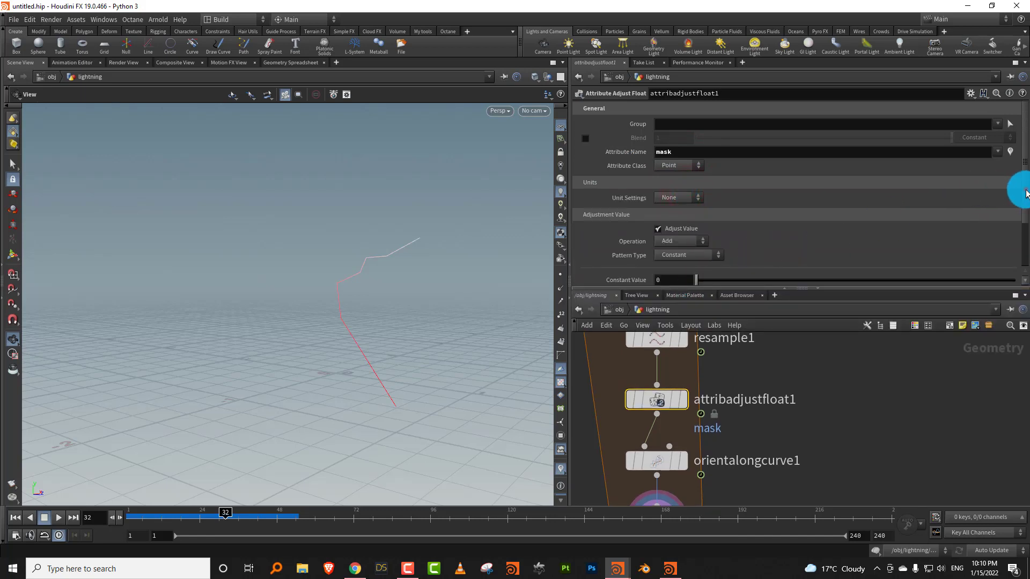
{"action": "left_click_drag", "start_coordinate": [1024, 195], "coordinate": [1024, 215]}
{"action": "left_click", "coordinate": [679, 176]}
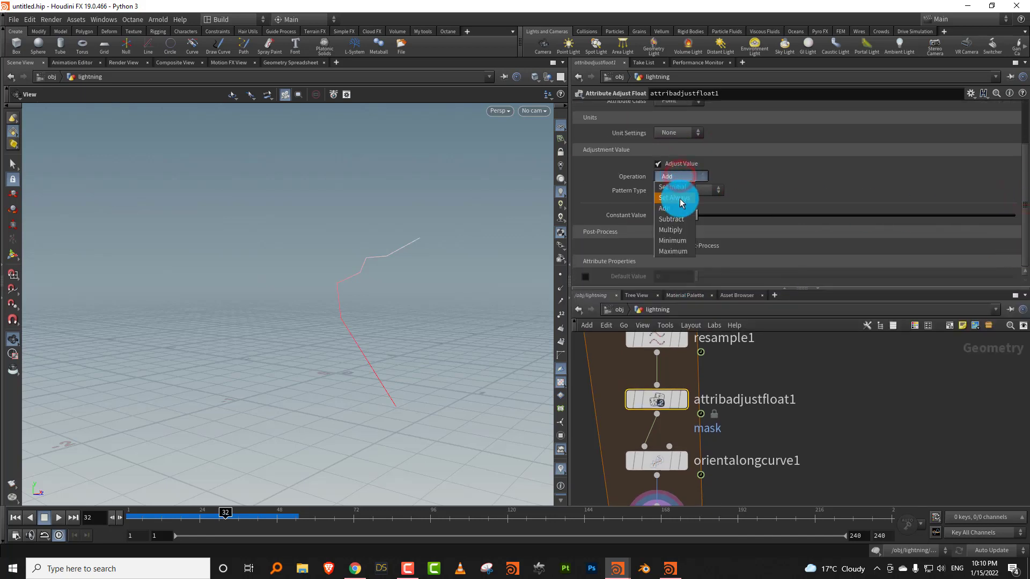
{"action": "left_click", "coordinate": [680, 198]}
{"action": "left_click", "coordinate": [696, 191]}
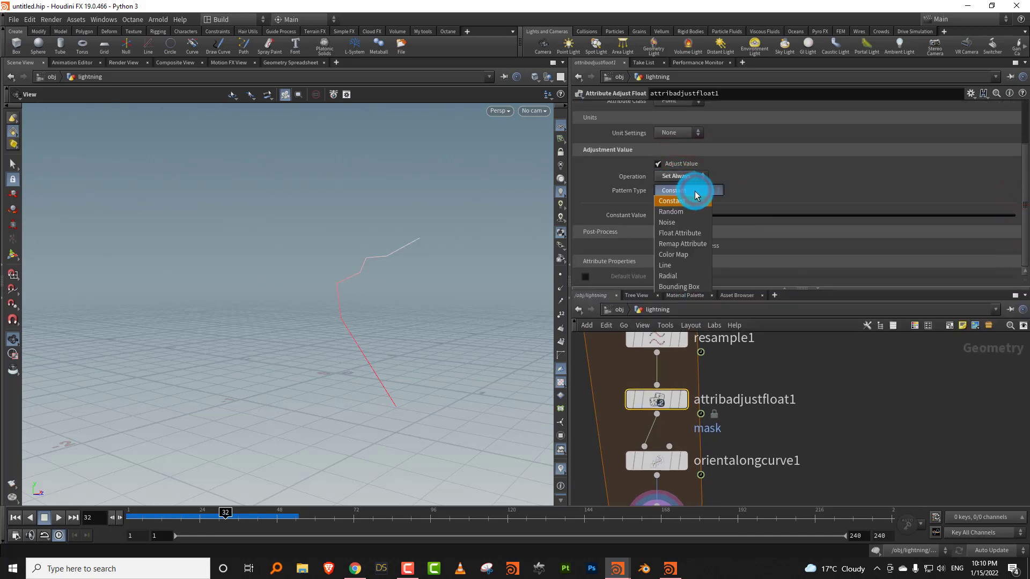
{"action": "left_click", "coordinate": [697, 245]}
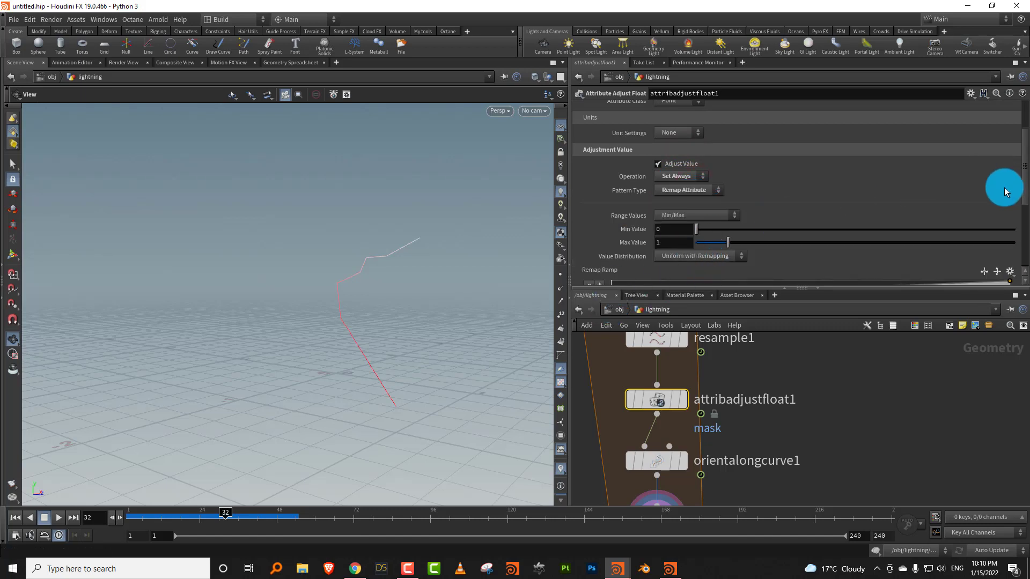
Step: Set the remap Source Attribute of attribadjustfloat1 to curveu
{"action": "left_click_drag", "start_coordinate": [1025, 177], "coordinate": [1011, 253]}
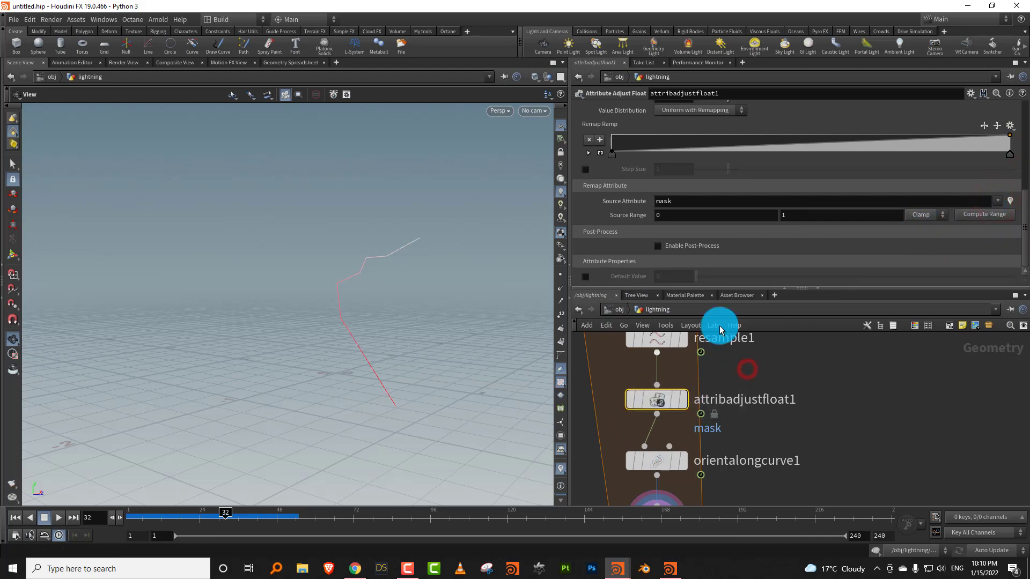
{"action": "left_click", "coordinate": [681, 201]}
{"action": "type", "text": "curveu"}
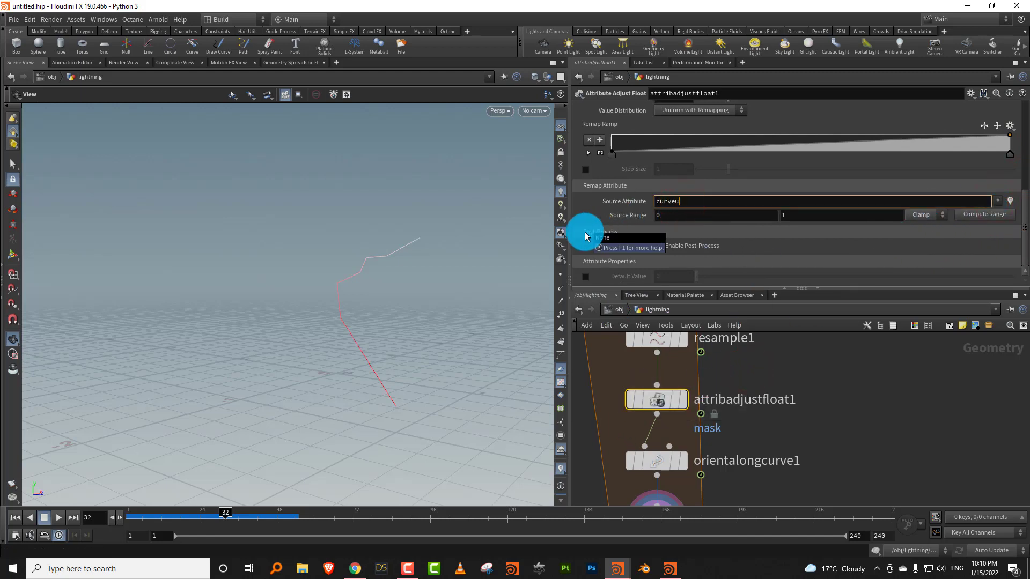
{"action": "key", "text": "Return"}
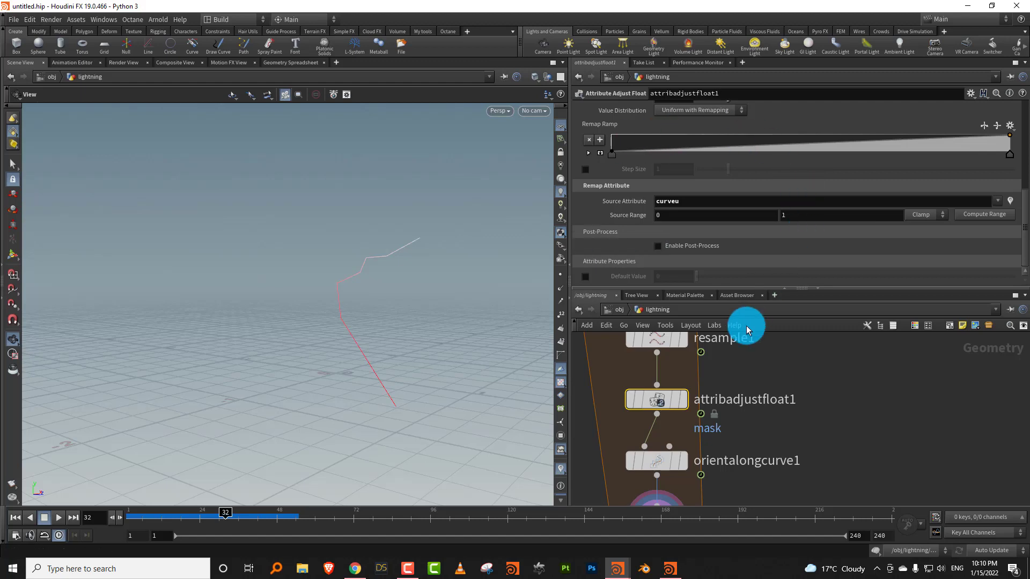
Step: Enable Blend on attribnoisevector1 and drive it with Use Attribute from the mask attribute
{"action": "left_click_drag", "start_coordinate": [735, 296], "coordinate": [743, 232]}
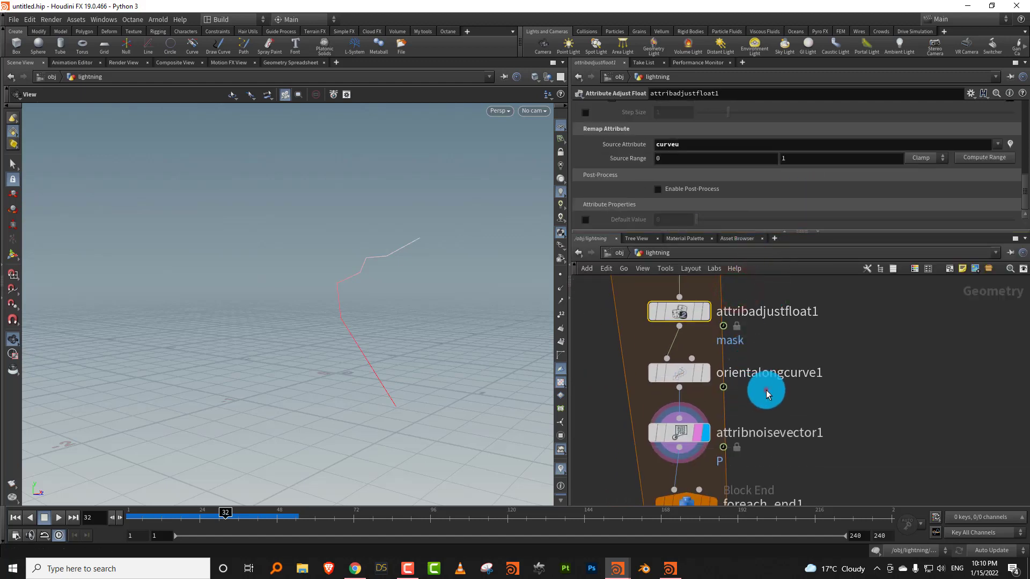
{"action": "left_click", "coordinate": [703, 439]}
{"action": "mouse_move", "coordinate": [690, 441]}
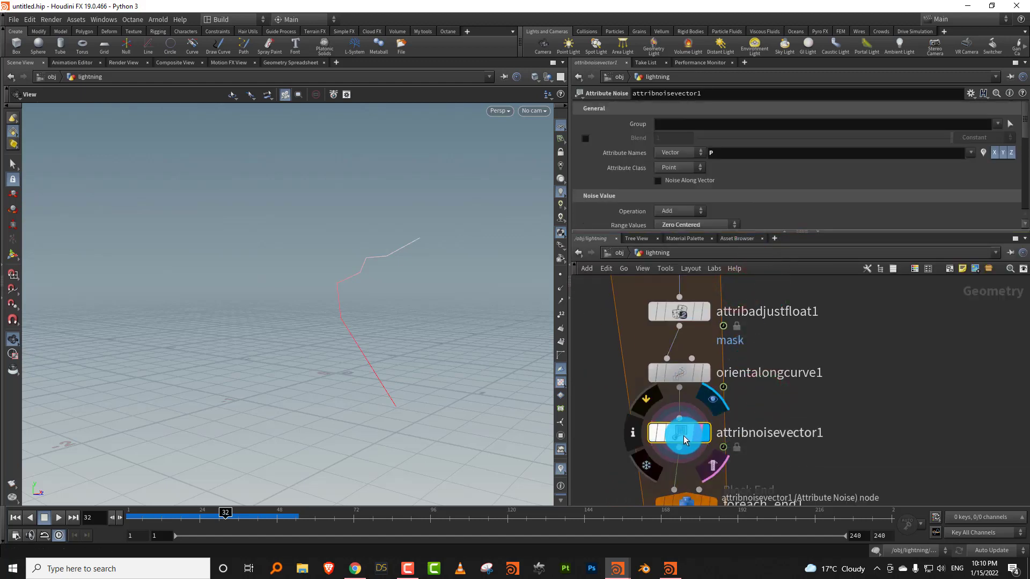
{"action": "left_click", "coordinate": [584, 138]}
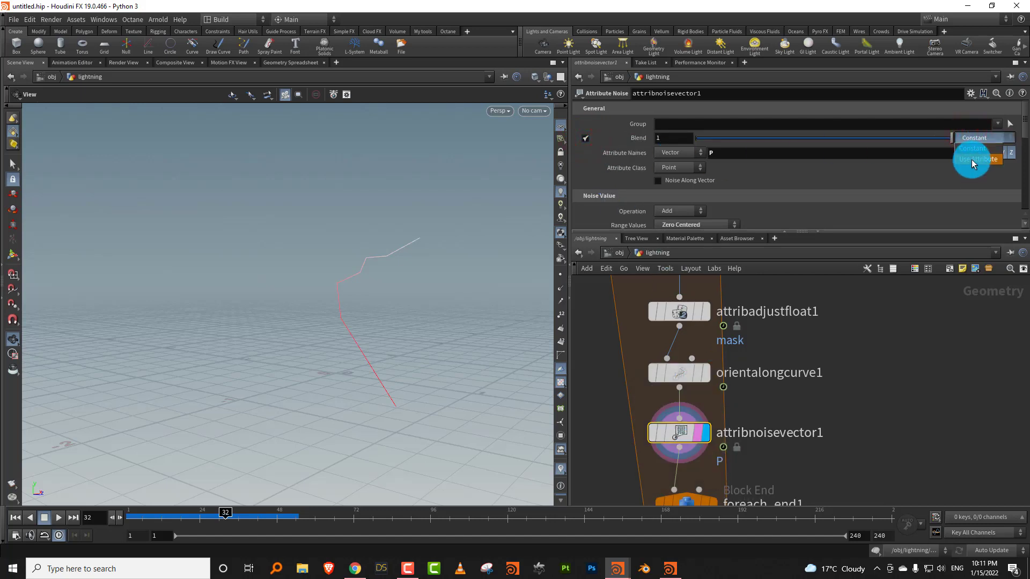
{"action": "left_click", "coordinate": [911, 172]}
{"action": "left_click_drag", "start_coordinate": [947, 139], "coordinate": [844, 129]}
{"action": "left_click_drag", "start_coordinate": [925, 127], "coordinate": [912, 135]}
{"action": "left_click", "coordinate": [976, 161]}
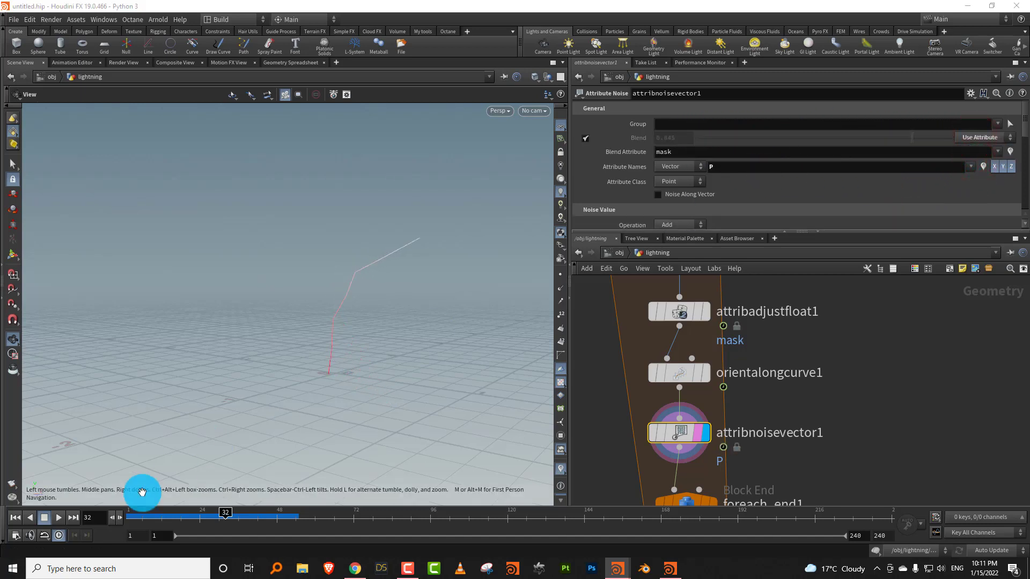
Step: Display foreach_end1 and scrub from frame 1 to frame 24 to check the noise on the merged curves
{"action": "left_click_drag", "start_coordinate": [163, 518], "coordinate": [104, 522]}
{"action": "middle_click_drag", "start_coordinate": [730, 446], "coordinate": [743, 351]}
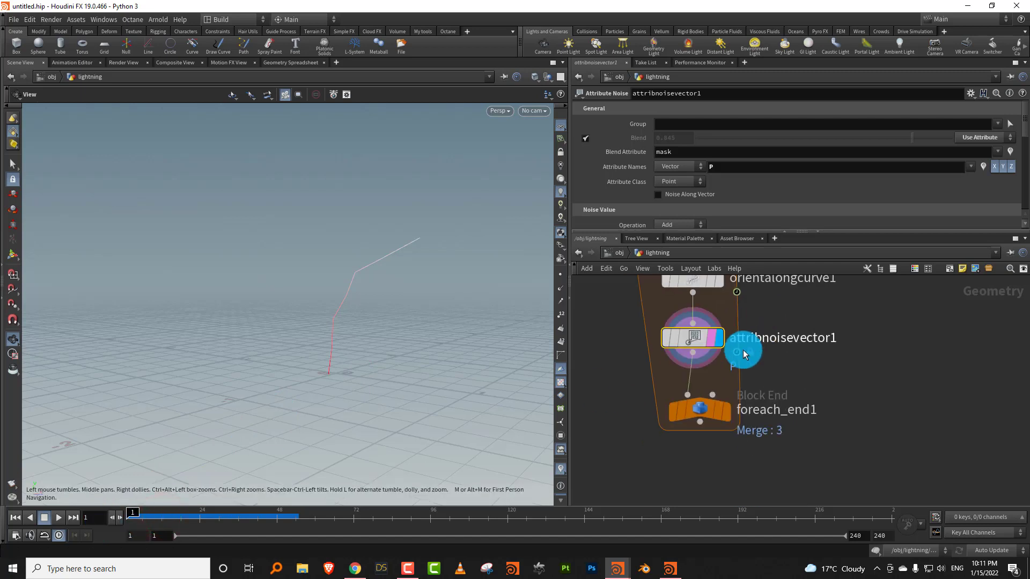
{"action": "left_click", "coordinate": [725, 412]}
{"action": "left_click", "coordinate": [709, 413]}
{"action": "left_click_drag", "start_coordinate": [133, 513], "coordinate": [201, 511]}
{"action": "middle_click_drag", "start_coordinate": [779, 281], "coordinate": [744, 448]}
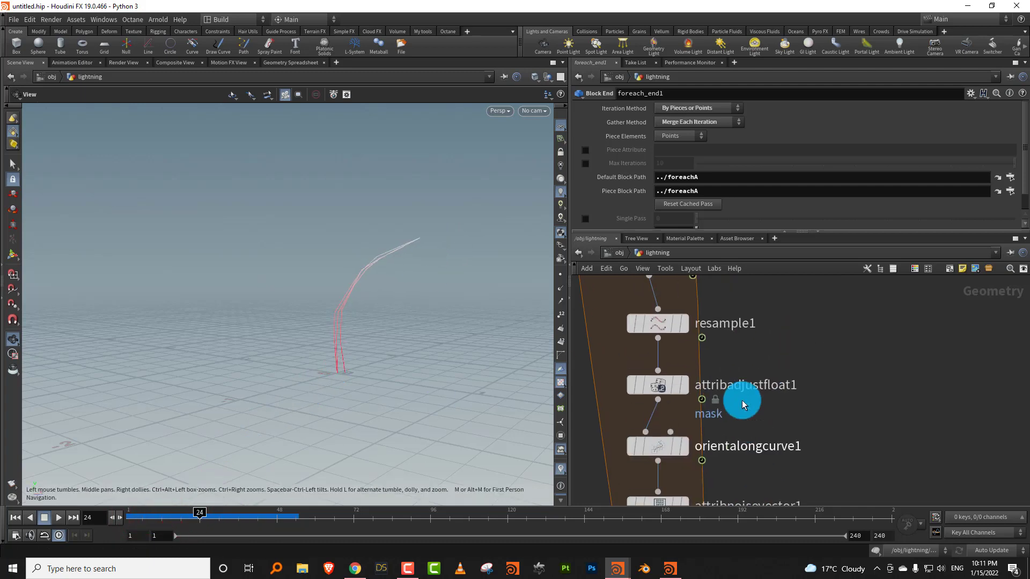
Step: Reshape the Remap Ramp of attribadjustfloat1 into a hump: zero at both ends, a peak near the middle, and an extra point on each side
{"action": "left_click", "coordinate": [750, 369]}
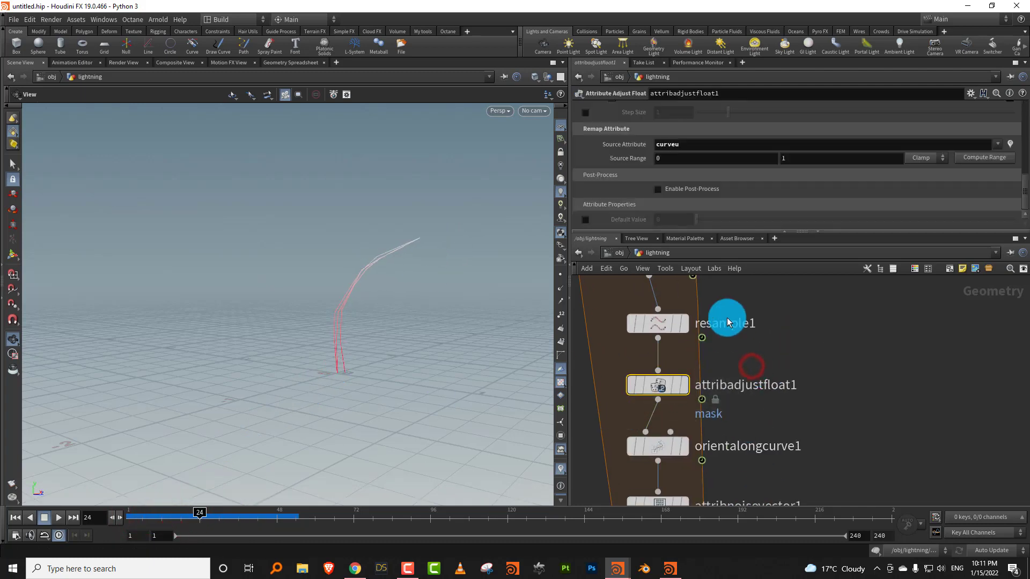
{"action": "left_click", "coordinate": [730, 387]}
{"action": "left_click", "coordinate": [789, 346]}
{"action": "left_click_drag", "start_coordinate": [754, 365], "coordinate": [667, 403]}
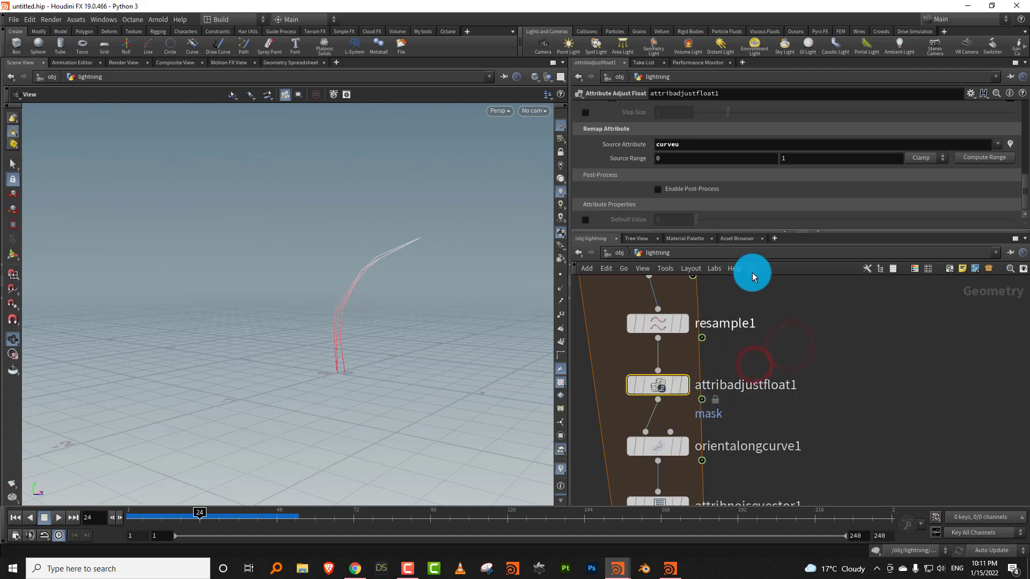
{"action": "left_click_drag", "start_coordinate": [704, 232], "coordinate": [699, 299]}
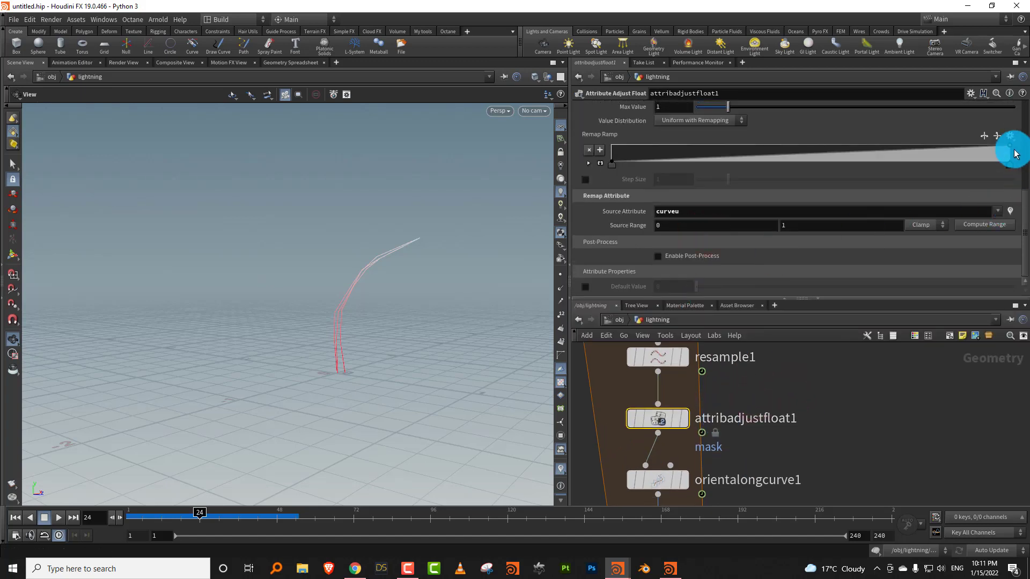
{"action": "left_click_drag", "start_coordinate": [1010, 144], "coordinate": [1011, 171]}
{"action": "left_click_drag", "start_coordinate": [776, 160], "coordinate": [776, 145]}
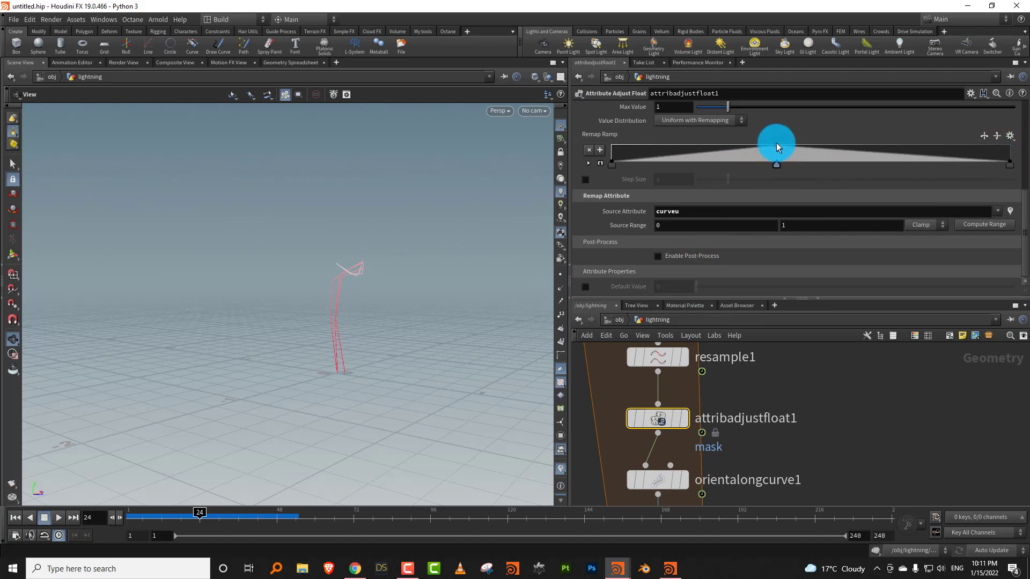
{"action": "left_click", "coordinate": [732, 149]}
{"action": "left_click_drag", "start_coordinate": [845, 150], "coordinate": [847, 147]}
Step: Enable Noise Along Vector on attribnoisevector1 using N, and scrub to frame 29 to check the lightning curves
{"action": "middle_click_drag", "start_coordinate": [737, 388], "coordinate": [741, 310]}
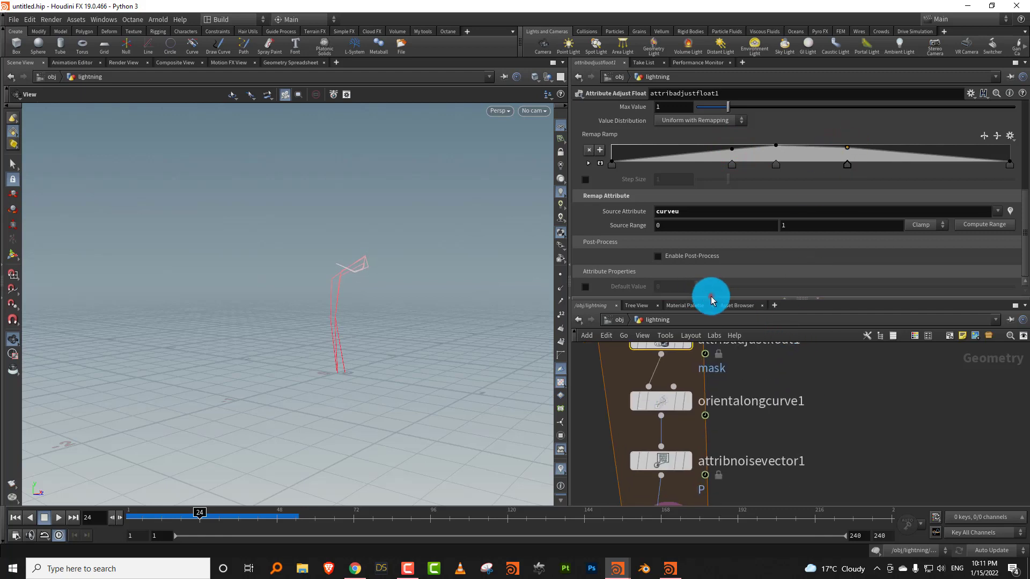
{"action": "left_click_drag", "start_coordinate": [712, 297], "coordinate": [715, 233]}
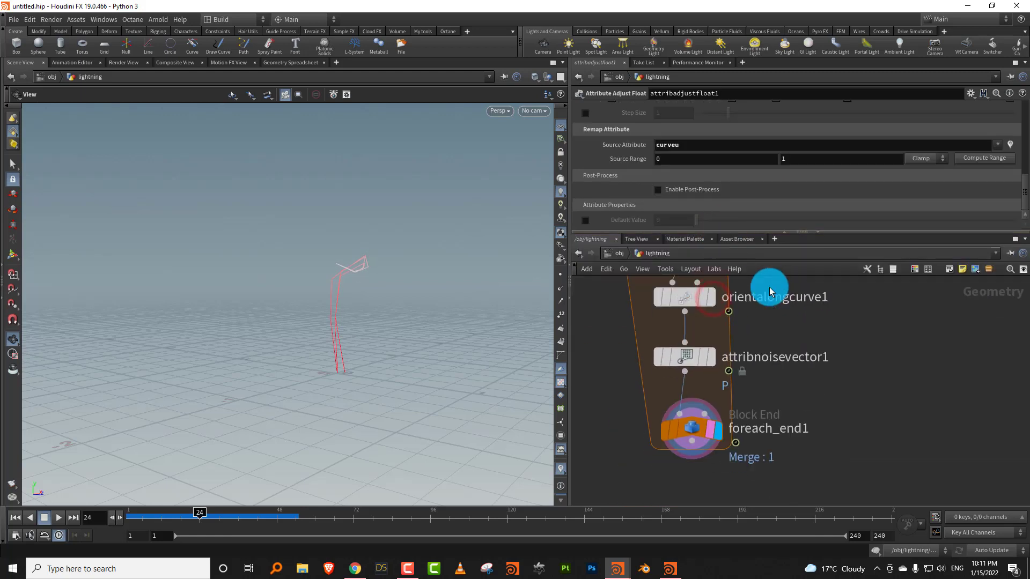
{"action": "left_click", "coordinate": [729, 362]}
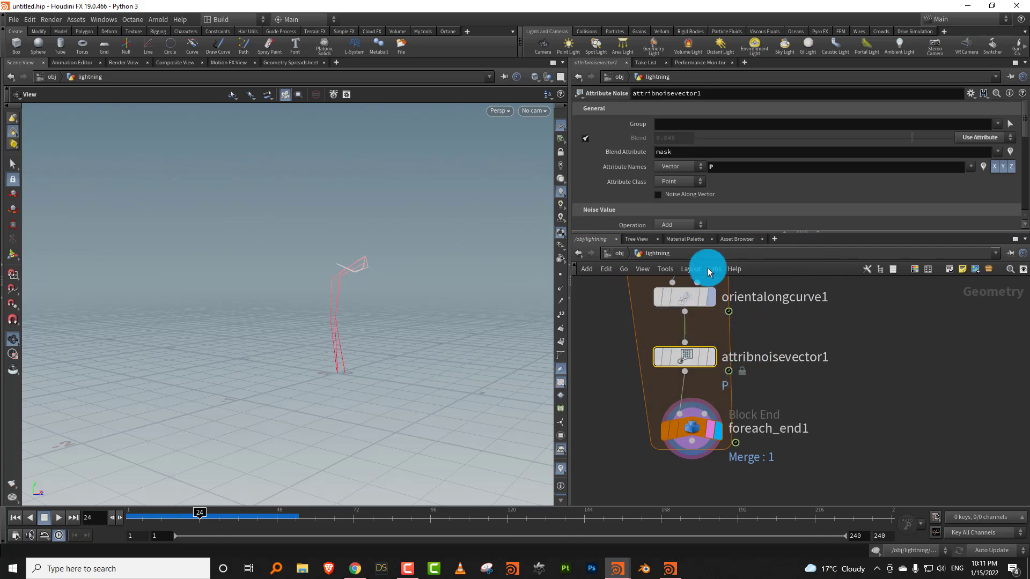
{"action": "left_click_drag", "start_coordinate": [709, 233], "coordinate": [705, 321]}
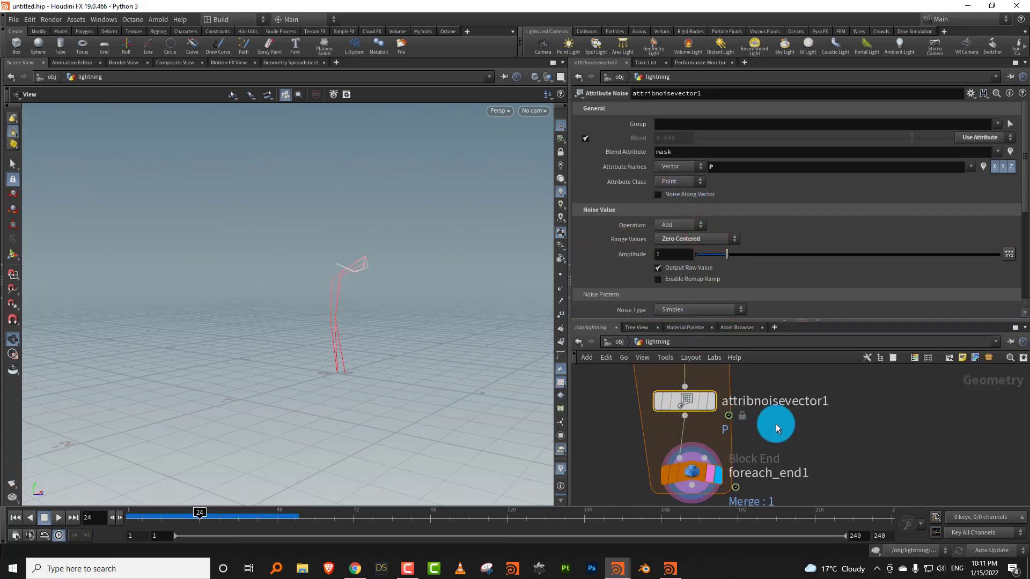
{"action": "middle_click_drag", "start_coordinate": [775, 411], "coordinate": [741, 527]}
{"action": "middle_click_drag", "start_coordinate": [720, 416], "coordinate": [729, 321]}
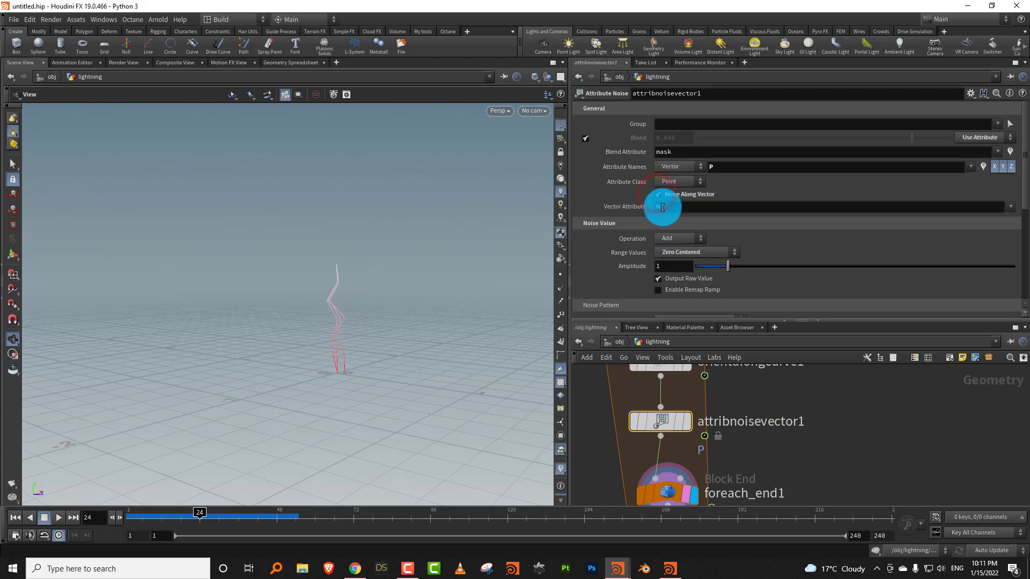
{"action": "mouse_move", "coordinate": [357, 310]}
{"action": "left_mouse_down"}
{"action": "mouse_move", "coordinate": [396, 294]}
{"action": "mouse_move", "coordinate": [359, 301]}
{"action": "left_mouse_up"}
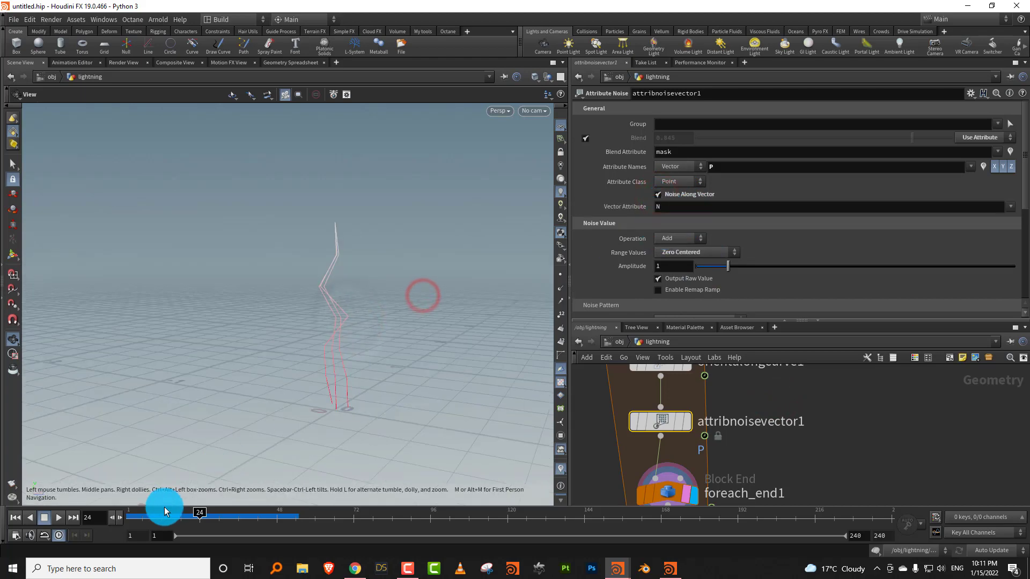
{"action": "left_click_drag", "start_coordinate": [166, 505], "coordinate": [217, 505]}
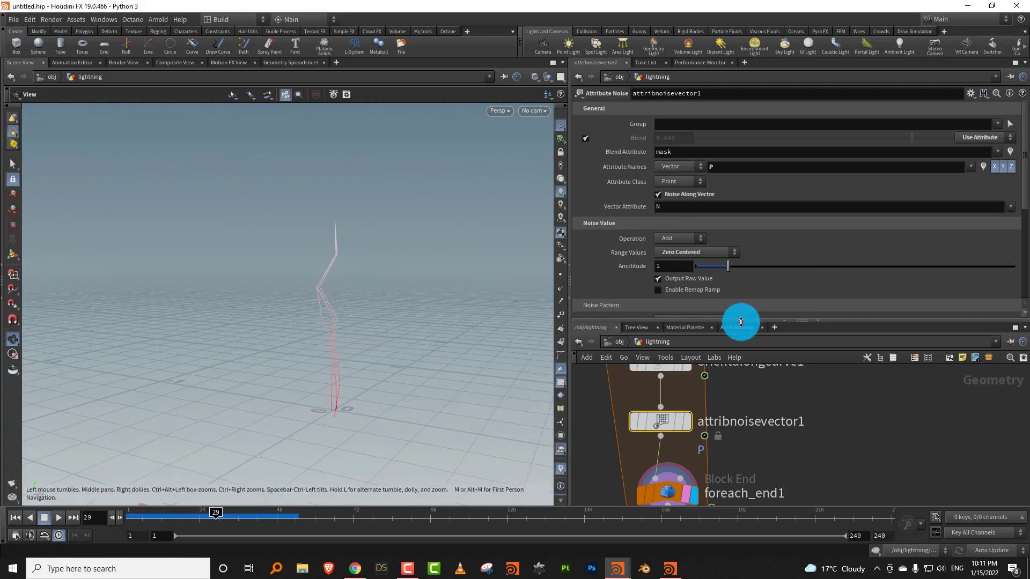
Step: Try Average of Edge Directions as the Tangent Type of orientalongcurve1 across the timeline, and return it to Z Axis (Ignore Curve)
{"action": "left_click_drag", "start_coordinate": [741, 322], "coordinate": [741, 320]}
{"action": "middle_click_drag", "start_coordinate": [758, 356], "coordinate": [770, 399]}
{"action": "left_click", "coordinate": [691, 429]}
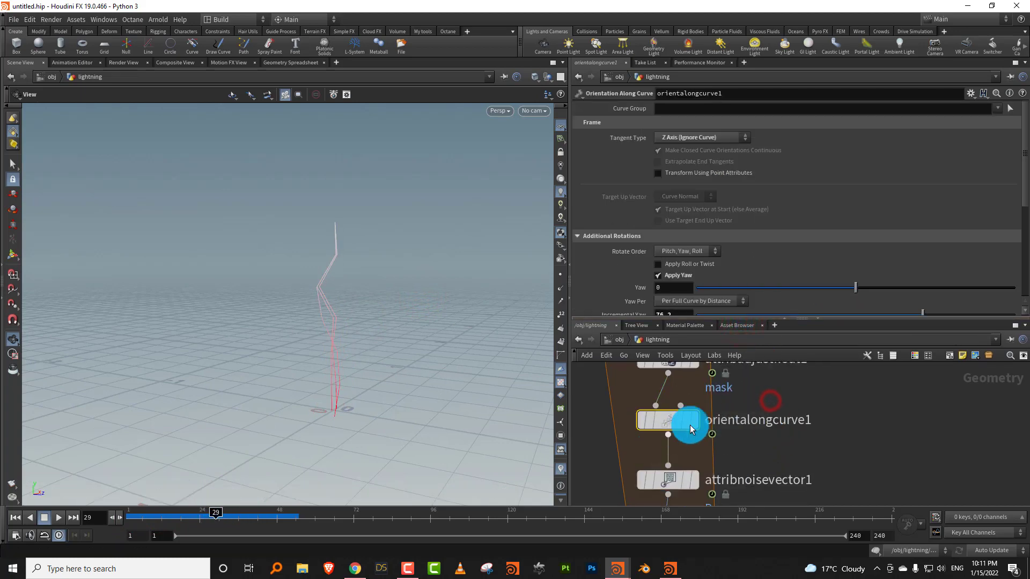
{"action": "left_click", "coordinate": [711, 139]}
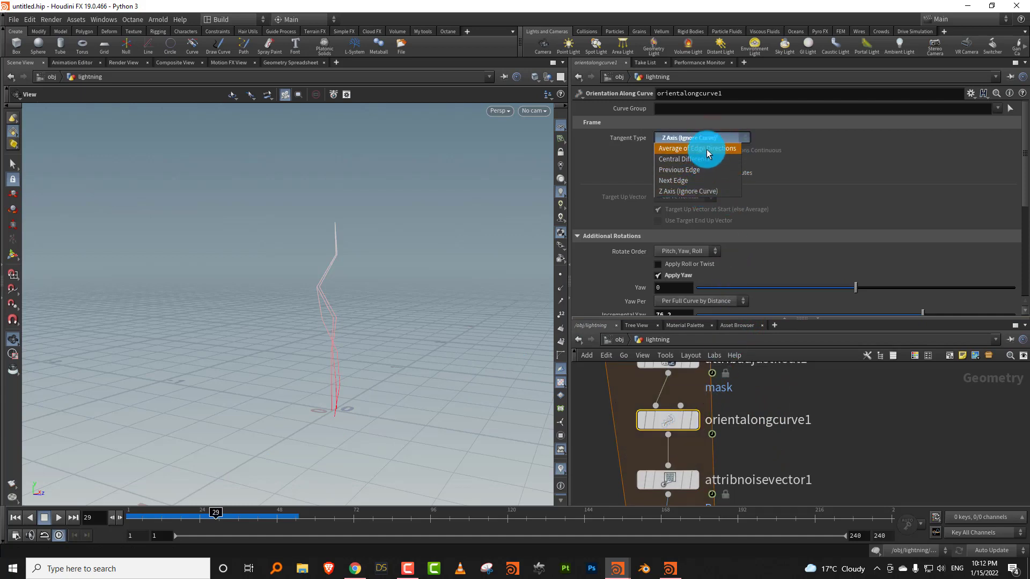
{"action": "left_click", "coordinate": [697, 149]}
{"action": "left_click_drag", "start_coordinate": [138, 515], "coordinate": [219, 509]}
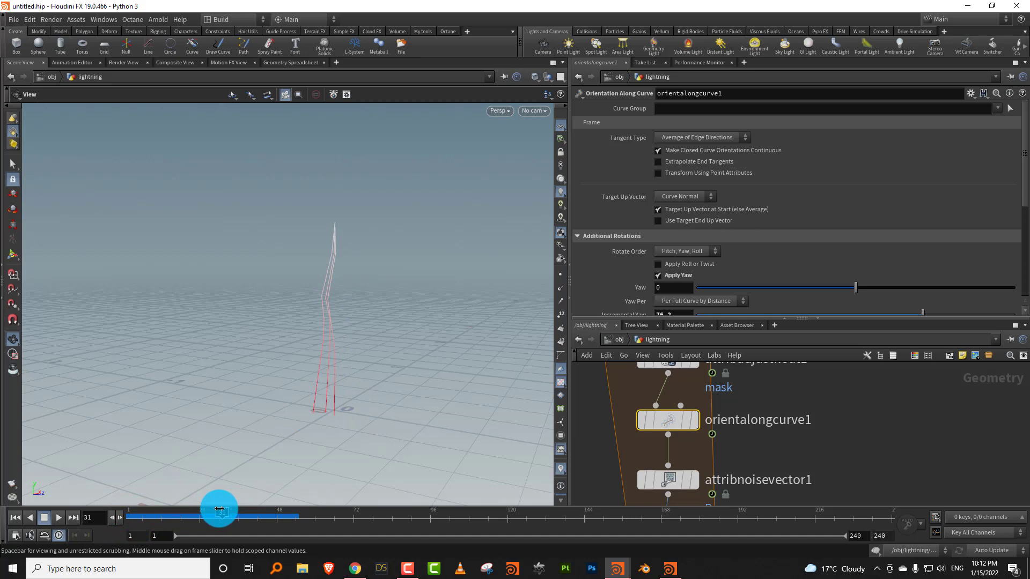
{"action": "left_click", "coordinate": [719, 138]}
{"action": "left_click", "coordinate": [723, 187]}
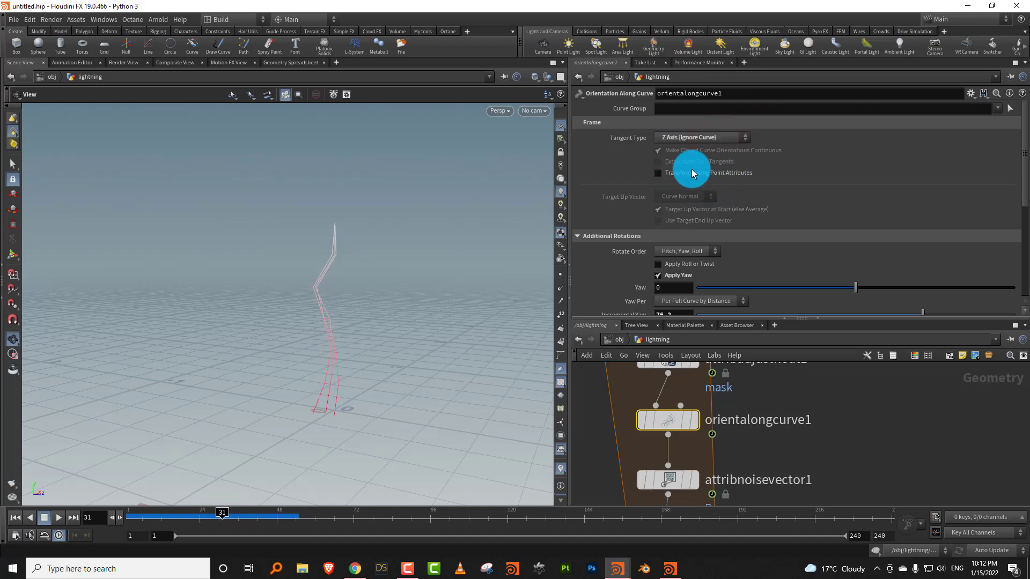
Step: Play the animation from near the start and stop at frame 32 to check the curve motion
{"action": "mouse_move", "coordinate": [142, 512]}
{"action": "left_mouse_down"}
{"action": "mouse_move", "coordinate": [269, 513]}
{"action": "mouse_move", "coordinate": [130, 523]}
{"action": "left_mouse_up"}
{"action": "left_click", "coordinate": [63, 518]}
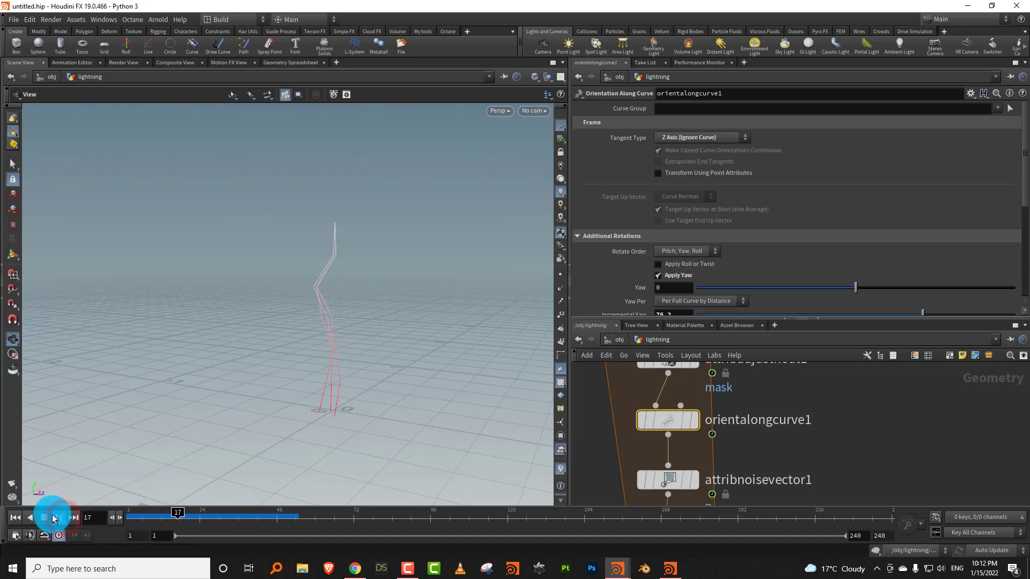
{"action": "left_click", "coordinate": [50, 517]}
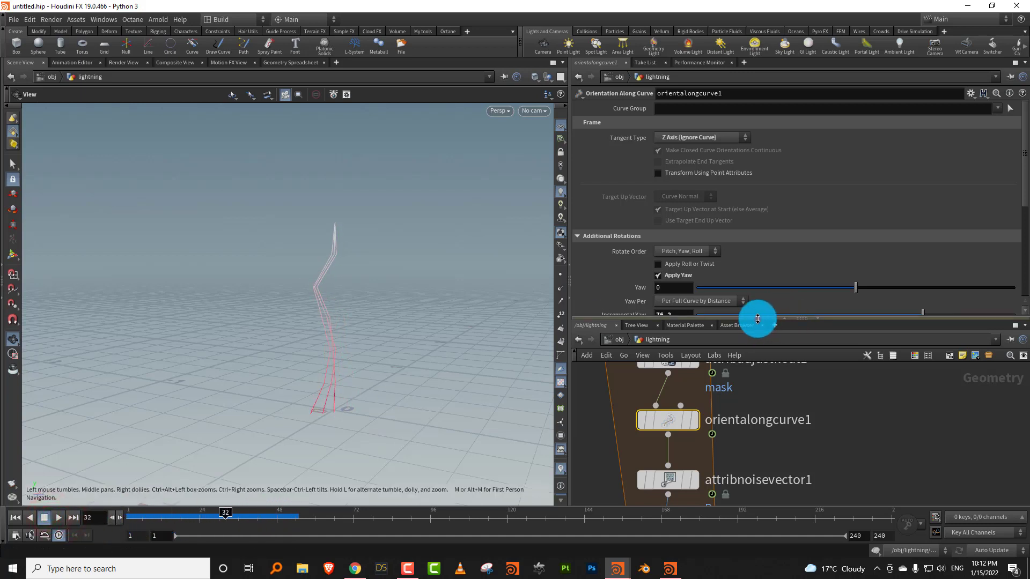
Step: Set the noise Element Size of attribnoisevector1 to 0.55 and inspect the curves from another angle at frame 24
{"action": "left_click_drag", "start_coordinate": [758, 319], "coordinate": [758, 235]}
{"action": "middle_click_drag", "start_coordinate": [752, 386], "coordinate": [763, 344]}
{"action": "left_click_drag", "start_coordinate": [761, 372], "coordinate": [647, 403]}
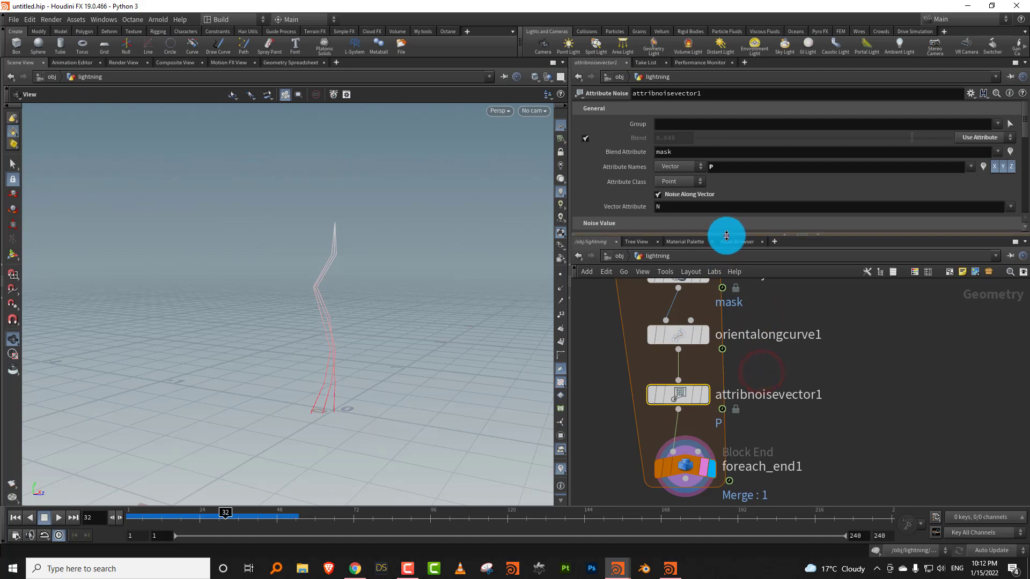
{"action": "left_click_drag", "start_coordinate": [726, 236], "coordinate": [772, 319]}
{"action": "left_click_drag", "start_coordinate": [1019, 196], "coordinate": [1002, 257]}
{"action": "left_click_drag", "start_coordinate": [729, 224], "coordinate": [713, 225]}
{"action": "mouse_move", "coordinate": [200, 508]}
{"action": "left_mouse_down"}
{"action": "mouse_move", "coordinate": [150, 510]}
{"action": "mouse_move", "coordinate": [200, 510]}
{"action": "left_mouse_up"}
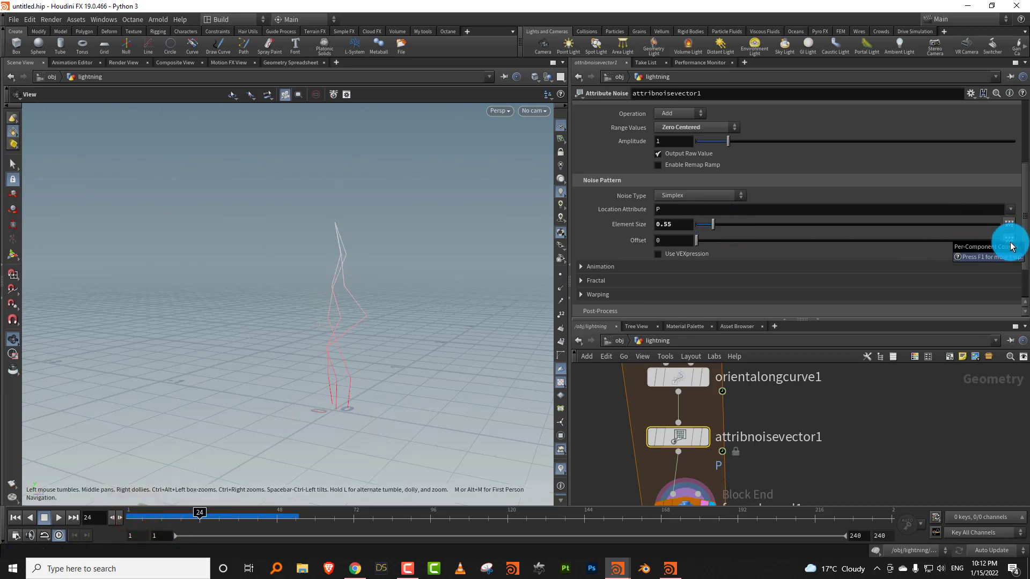
{"action": "left_click_drag", "start_coordinate": [289, 306], "coordinate": [410, 349]}
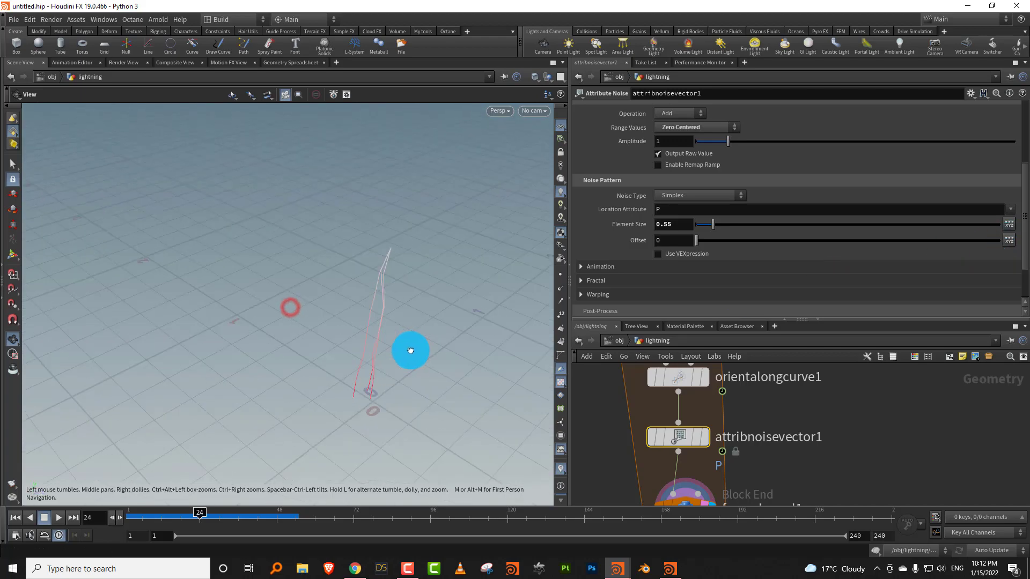
{"action": "left_click", "coordinate": [1009, 240]}
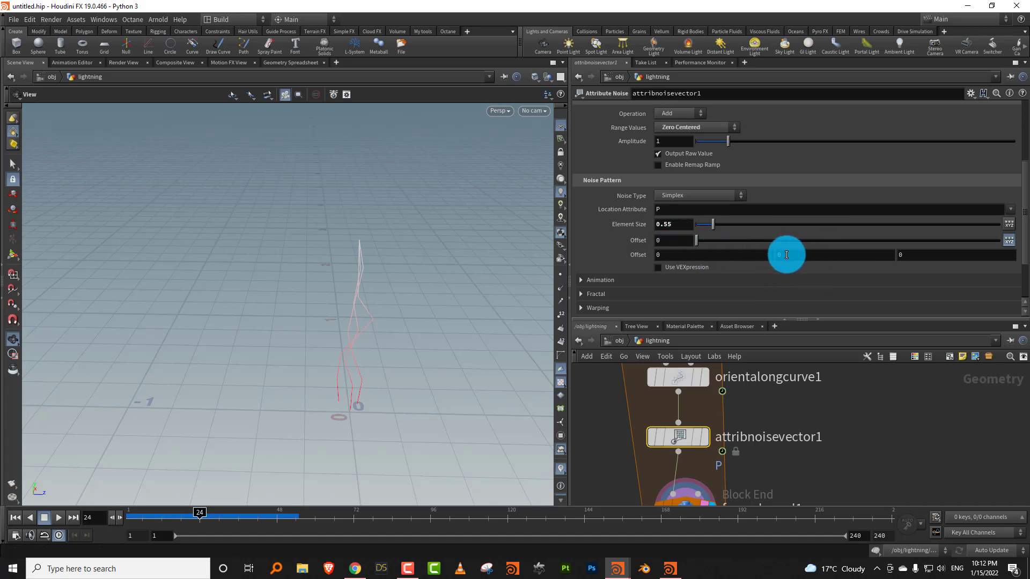
{"action": "middle_click_drag", "start_coordinate": [786, 254], "coordinate": [478, 333]}
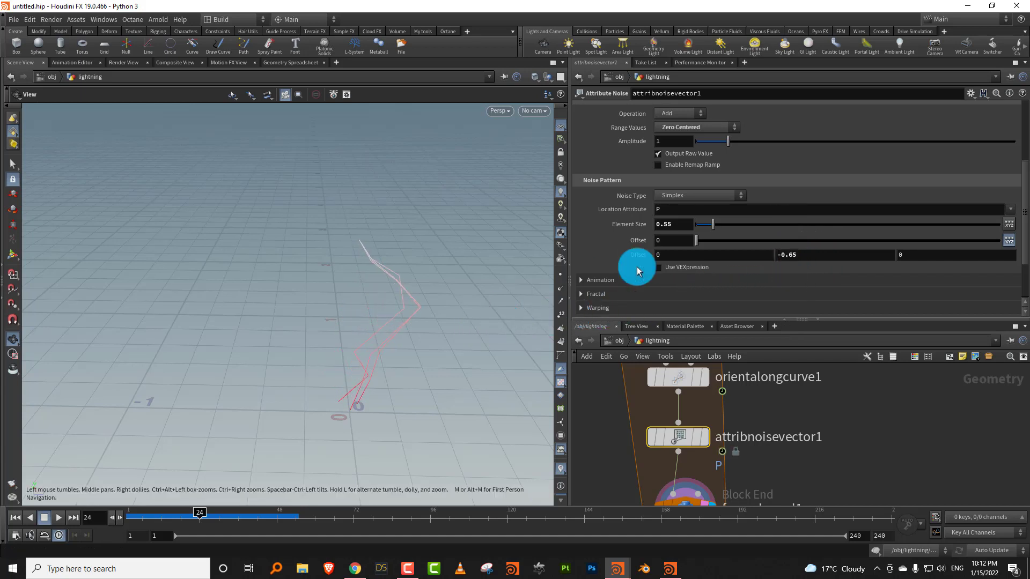
{"action": "left_click", "coordinate": [813, 254]}
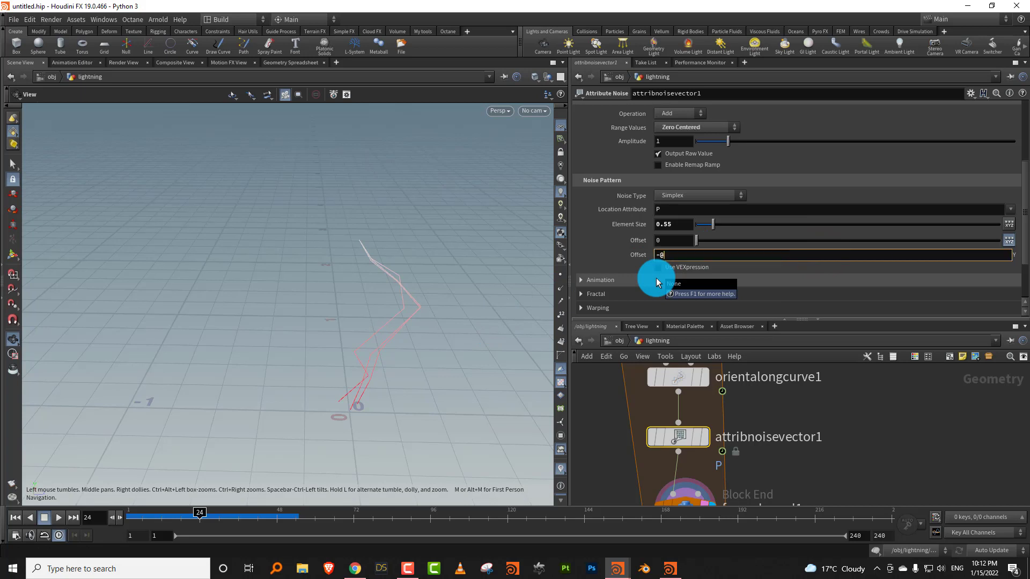
{"action": "type", "text": "-@Time/2"}
{"action": "key", "text": "Return"}
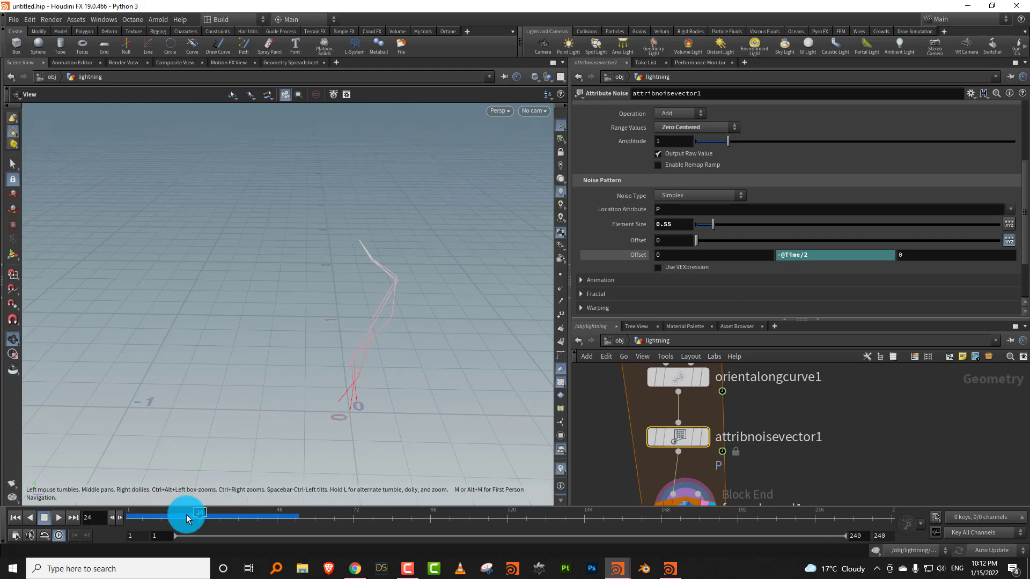
{"action": "left_click", "coordinate": [58, 518]}
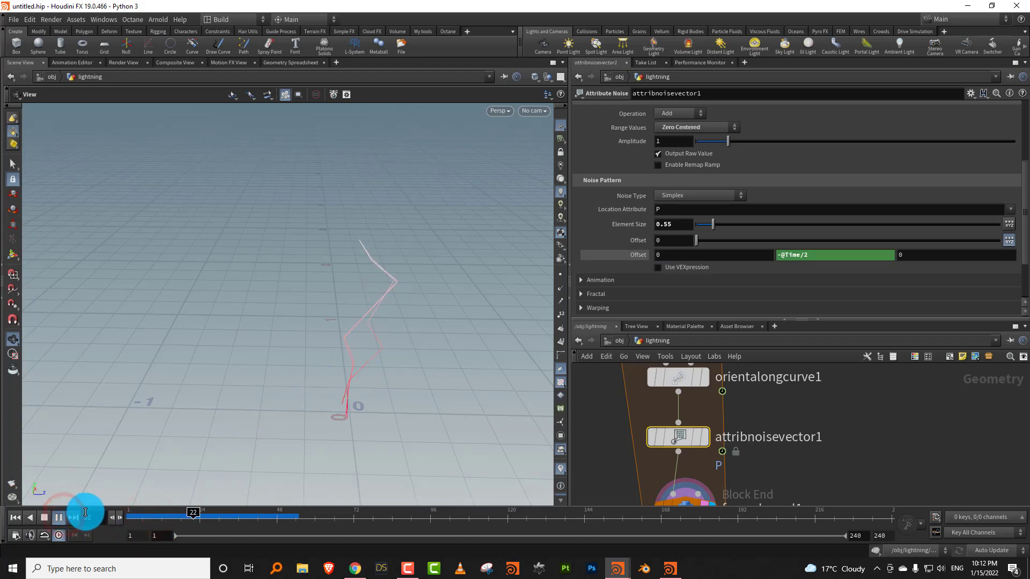
{"action": "left_click_drag", "start_coordinate": [160, 512], "coordinate": [180, 506]}
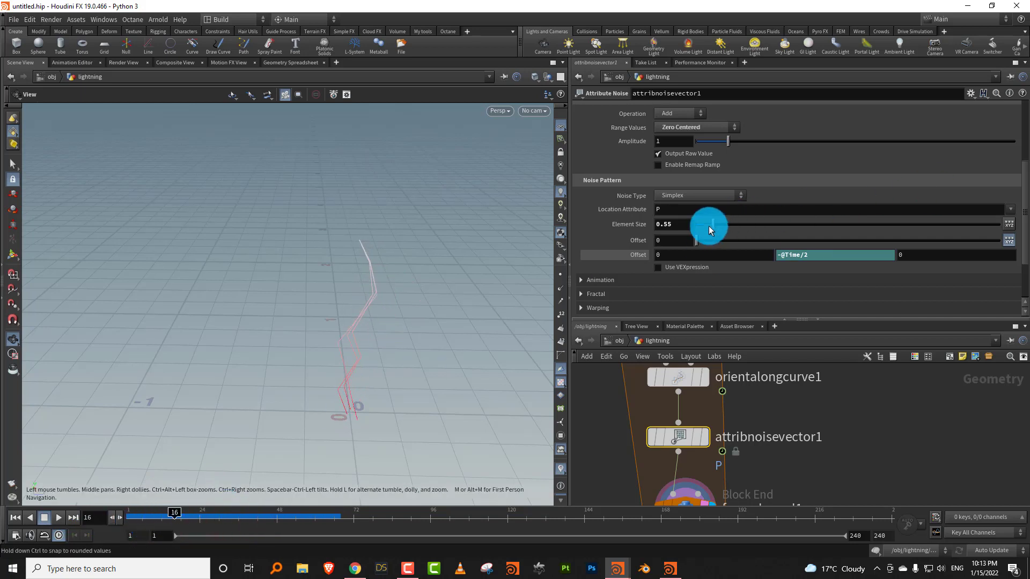
Step: Set the noise Element Size to 0.6 and Amplitude to 0.57 on attribnoisevector1, and review the playback from several angles
{"action": "left_click_drag", "start_coordinate": [710, 225], "coordinate": [714, 230]}
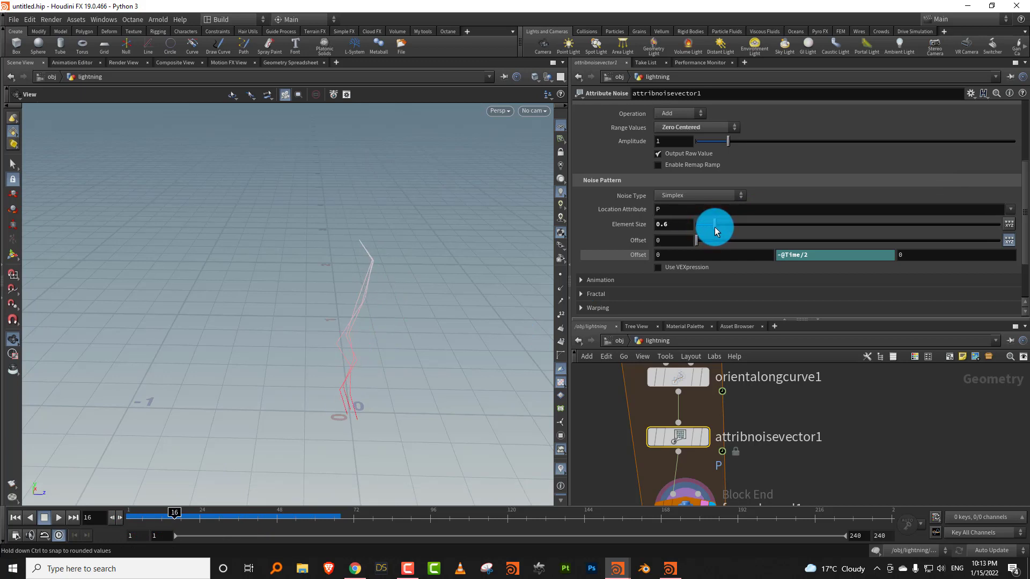
{"action": "left_click_drag", "start_coordinate": [724, 142], "coordinate": [714, 144]}
{"action": "left_click_drag", "start_coordinate": [153, 512], "coordinate": [115, 522]}
{"action": "left_click", "coordinate": [59, 518]}
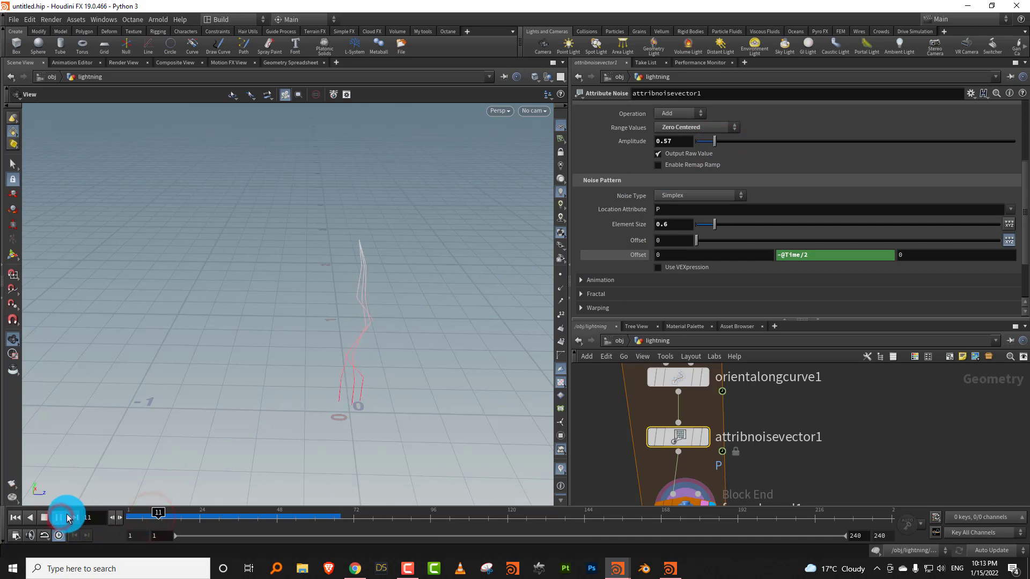
{"action": "left_click", "coordinate": [422, 326]}
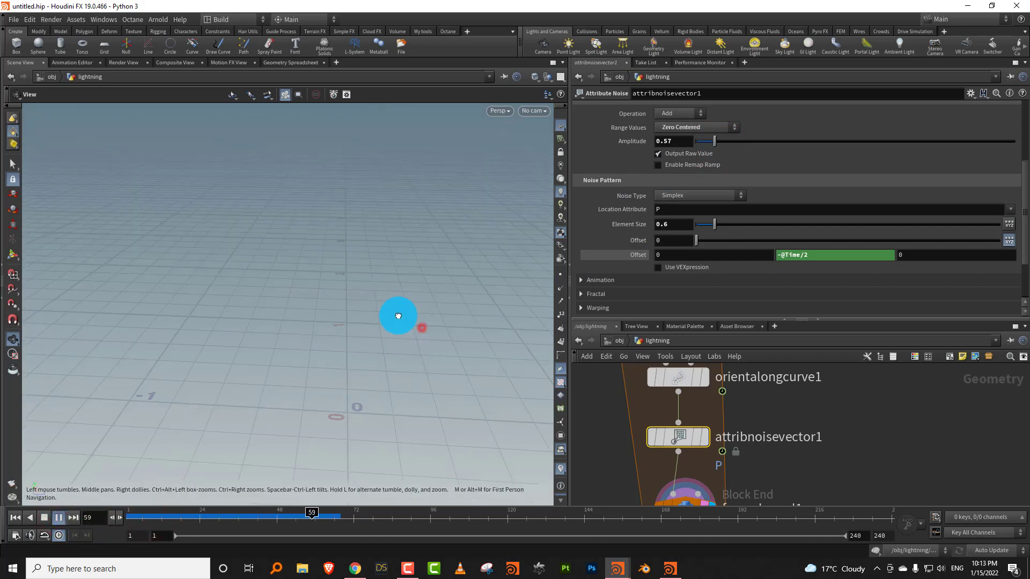
{"action": "left_click", "coordinate": [152, 518]}
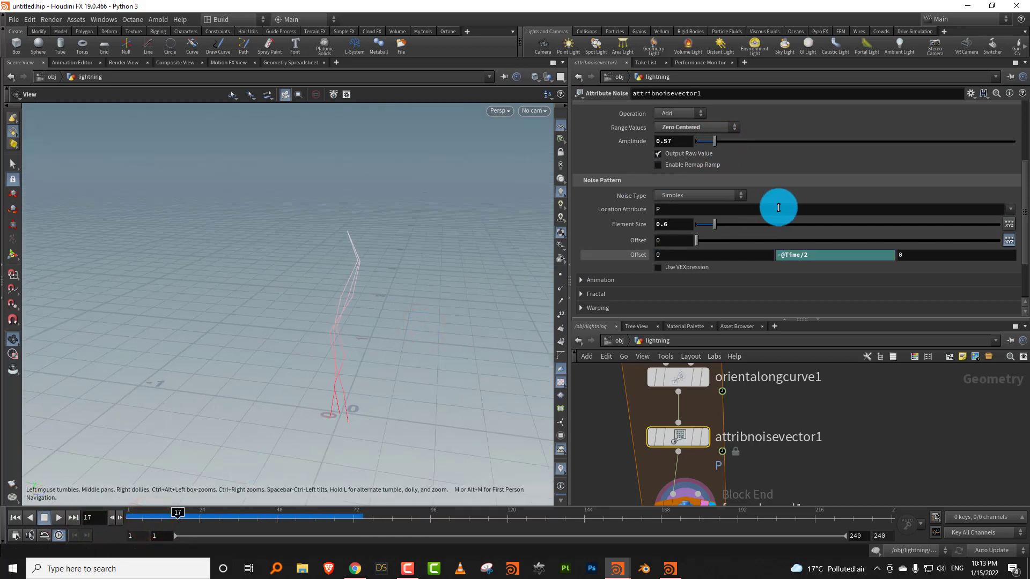
{"action": "left_click_drag", "start_coordinate": [322, 338], "coordinate": [317, 287]}
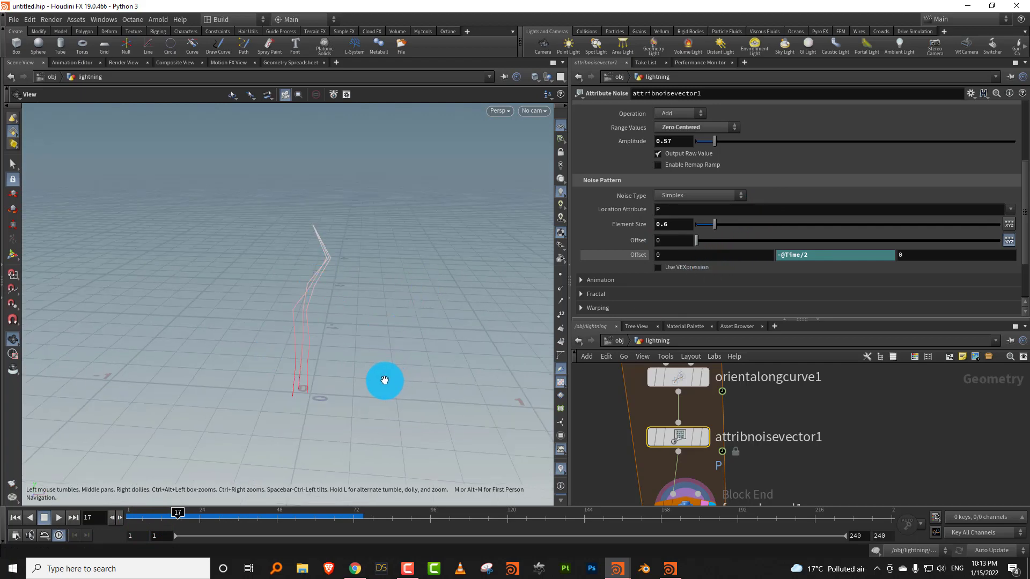
Step: Try a higher overall noise Offset on attribnoisevector1, starting around 1.68, and restore it
{"action": "left_click_drag", "start_coordinate": [702, 321], "coordinate": [705, 232]}
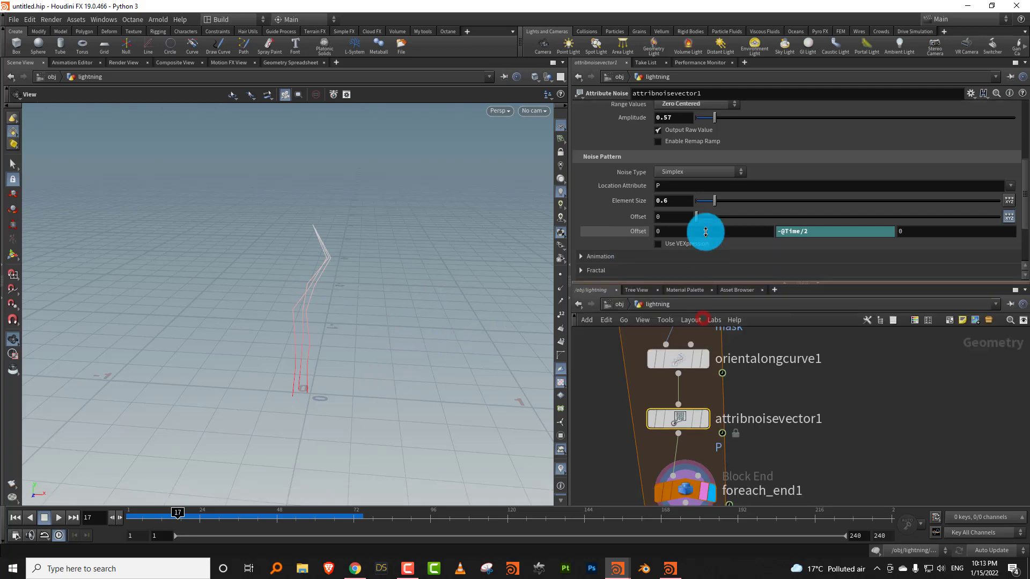
{"action": "middle_click_drag", "start_coordinate": [766, 314], "coordinate": [727, 363]}
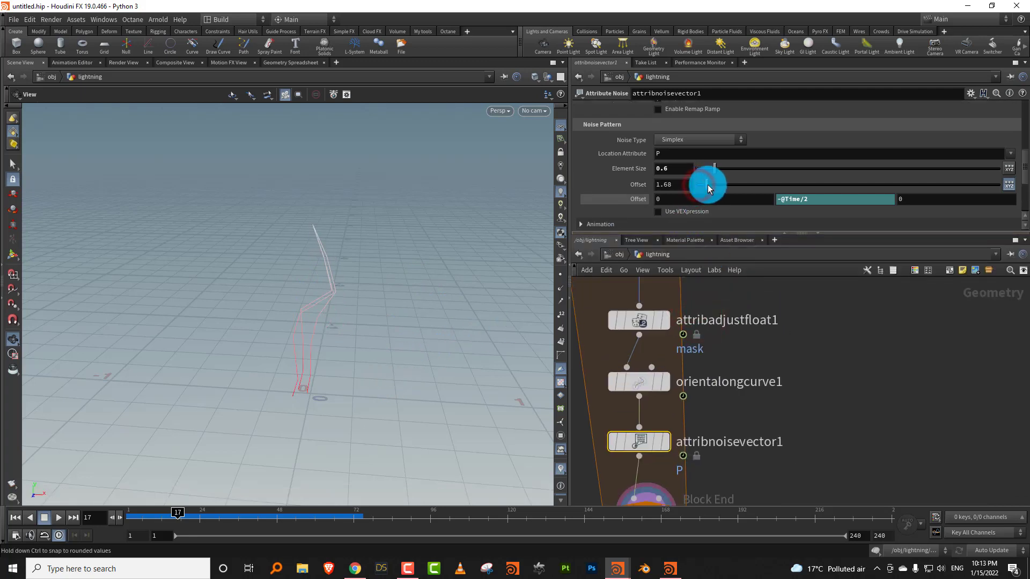
{"action": "left_click_drag", "start_coordinate": [710, 186], "coordinate": [720, 185]}
{"action": "scroll", "coordinate": [726, 203], "scroll_direction": "up", "scroll_amount": 3}
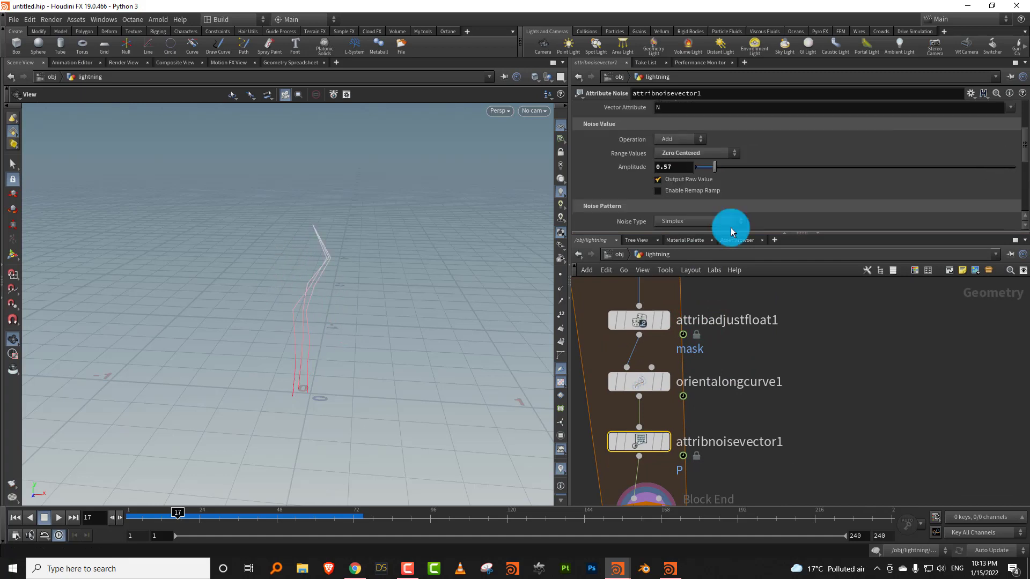
Step: Create a meta import node from the foreachA block begin node
{"action": "middle_click_drag", "start_coordinate": [772, 358], "coordinate": [761, 373]}
{"action": "scroll", "coordinate": [747, 345], "scroll_direction": "down", "scroll_amount": 5}
{"action": "middle_click_drag", "start_coordinate": [742, 295], "coordinate": [716, 391]}
{"action": "scroll", "coordinate": [703, 366], "scroll_direction": "up", "scroll_amount": 5}
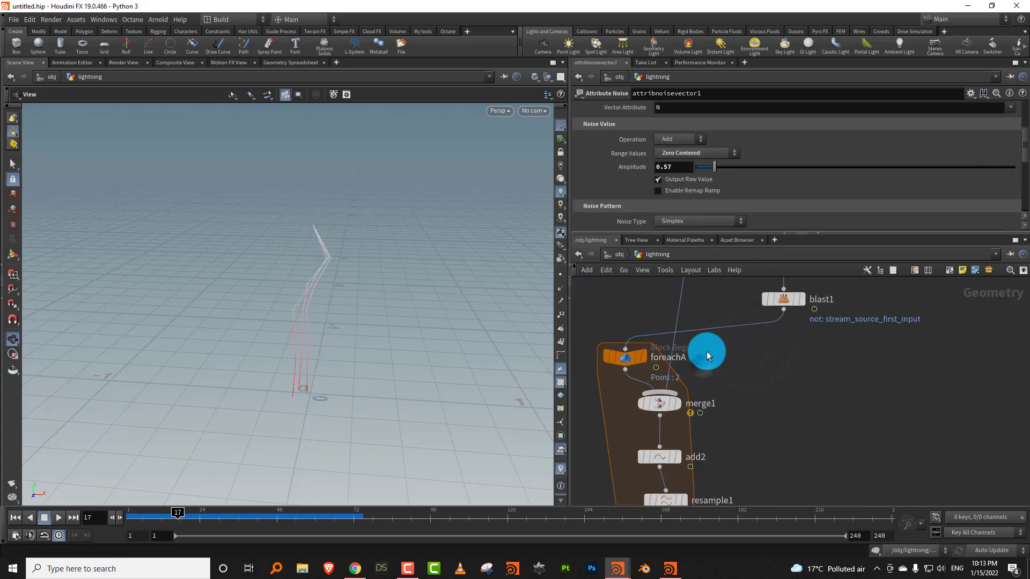
{"action": "left_click_drag", "start_coordinate": [712, 339], "coordinate": [598, 385]}
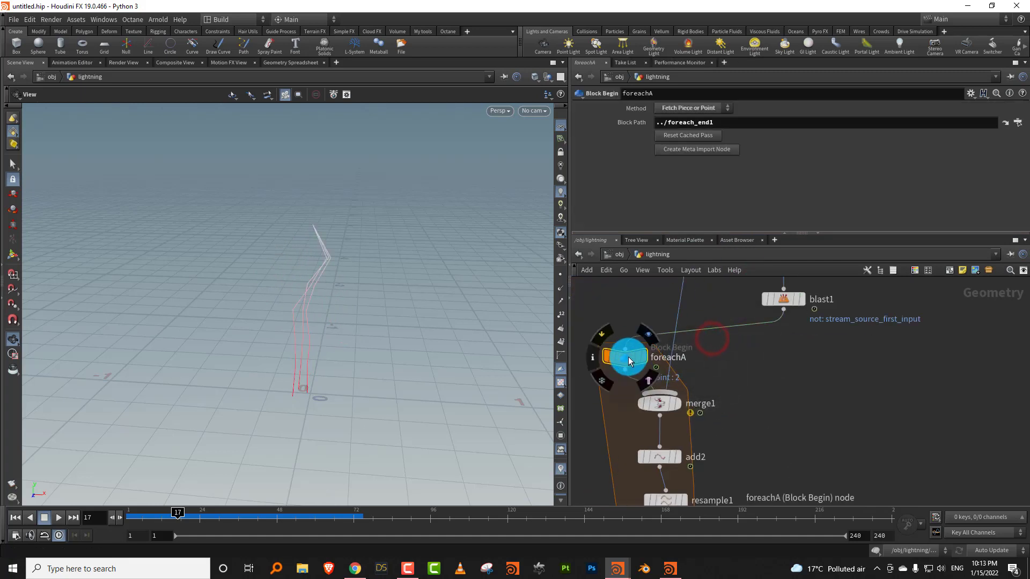
{"action": "left_click", "coordinate": [700, 150]}
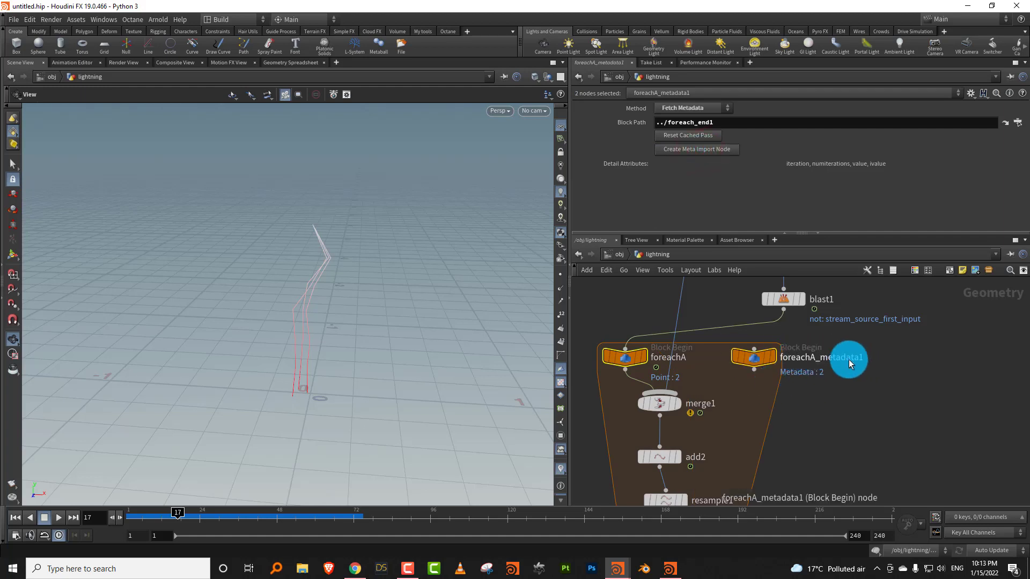
Step: Rename the new metadata block begin node to meta
{"action": "double_click", "coordinate": [874, 356]}
{"action": "type", "text": "m"}
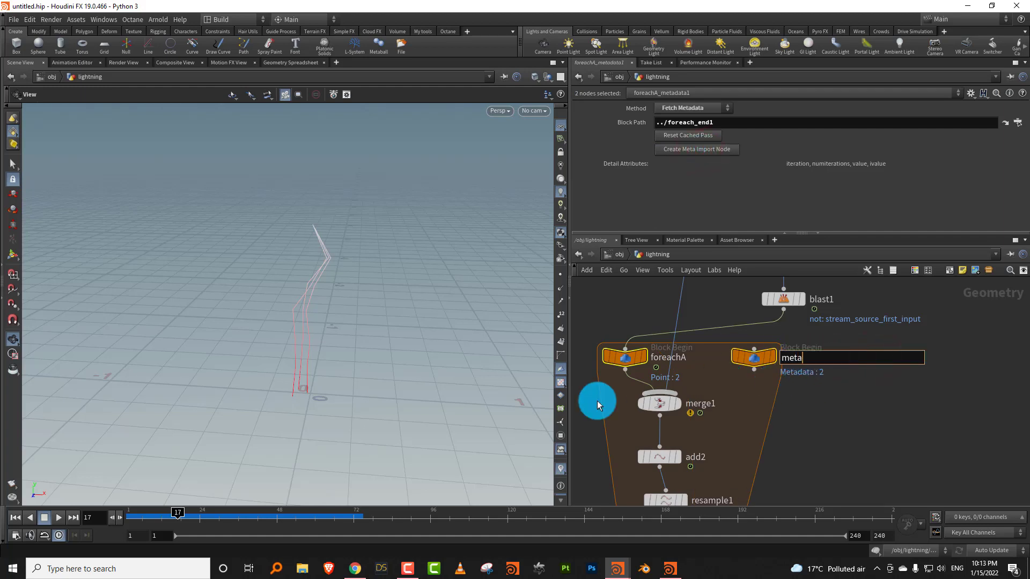
{"action": "type", "text": "eta"}
{"action": "key", "text": "Return"}
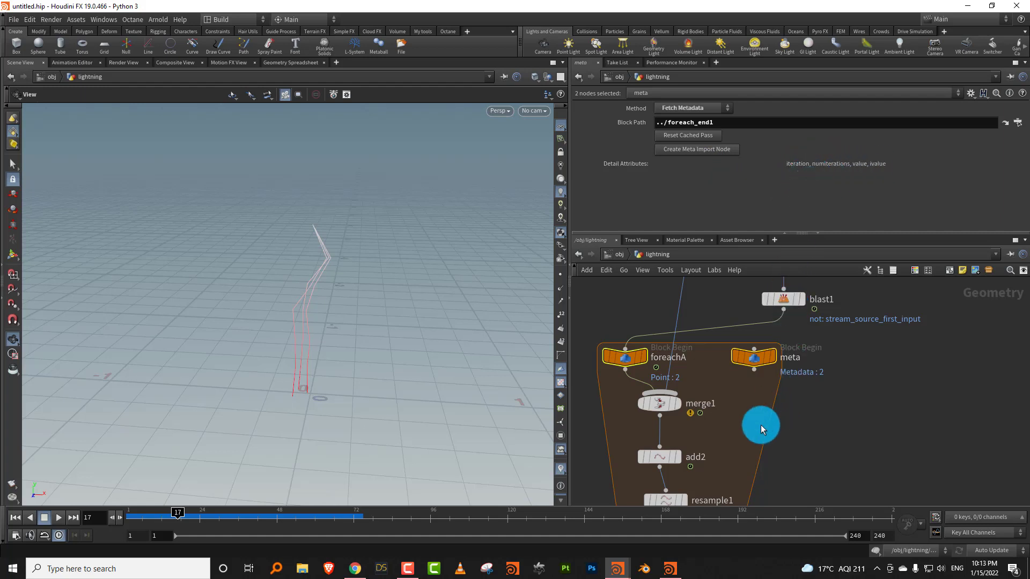
Step: Examine the detail attributes offered by the meta node and its place in the for-each loop
{"action": "mouse_move", "coordinate": [666, 481]}
{"action": "middle_click_drag", "start_coordinate": [725, 419], "coordinate": [680, 375]}
{"action": "scroll", "coordinate": [700, 339], "scroll_direction": "down", "scroll_amount": 4}
{"action": "scroll", "coordinate": [681, 375], "scroll_direction": "up", "scroll_amount": 3}
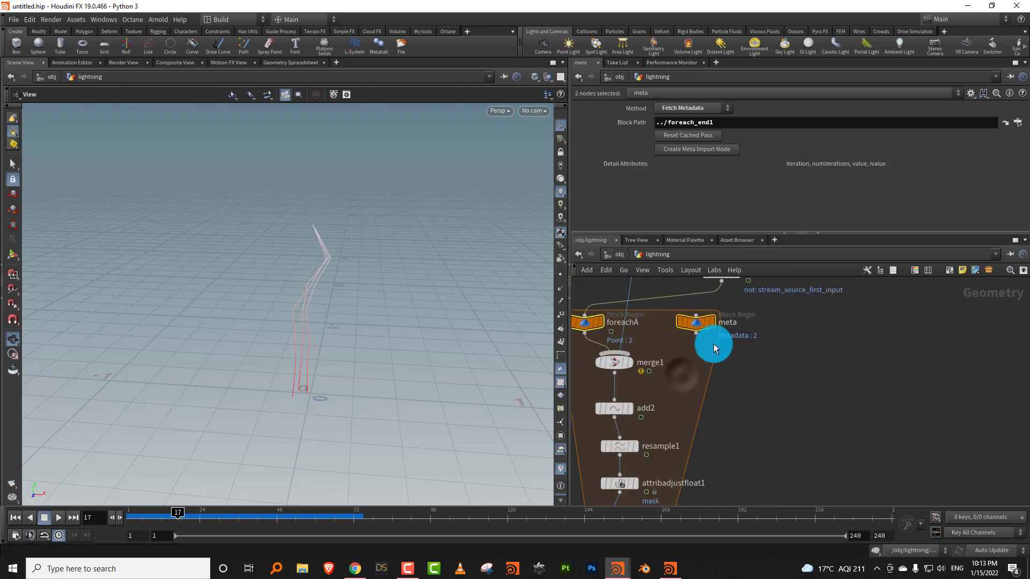
{"action": "left_click", "coordinate": [713, 321]}
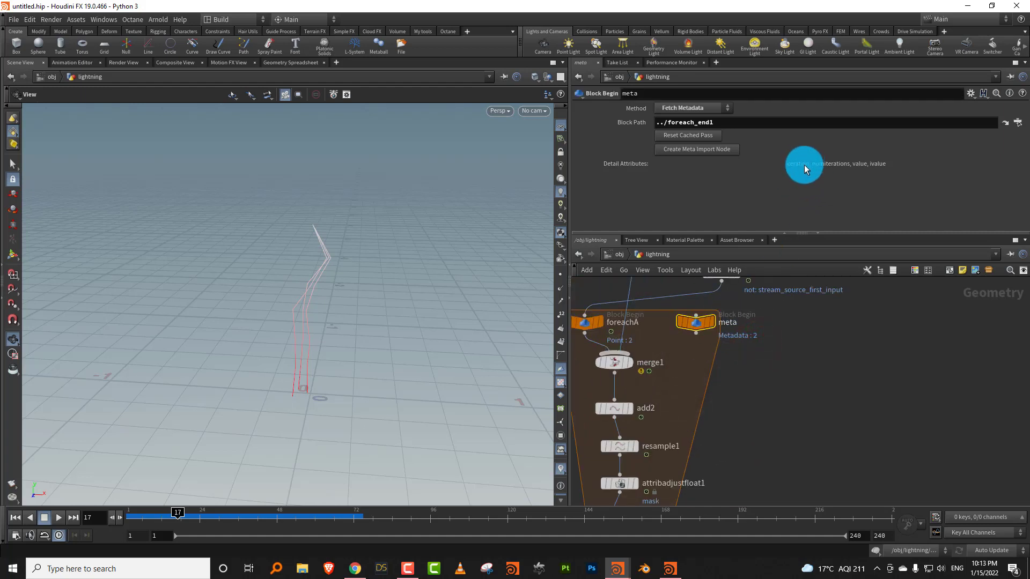
{"action": "middle_click_drag", "start_coordinate": [768, 388], "coordinate": [745, 343]}
{"action": "scroll", "coordinate": [735, 372], "scroll_direction": "down", "scroll_amount": 4}
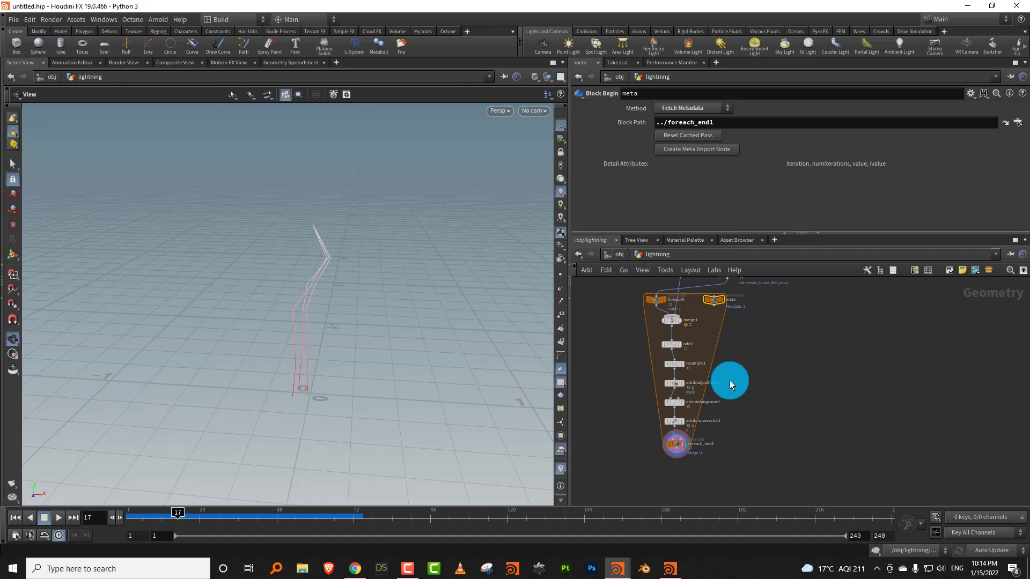
Step: Begin the overall noise Offset expression on attribnoisevector1 with the detail function name
{"action": "scroll", "coordinate": [735, 413], "scroll_direction": "up", "scroll_amount": 3}
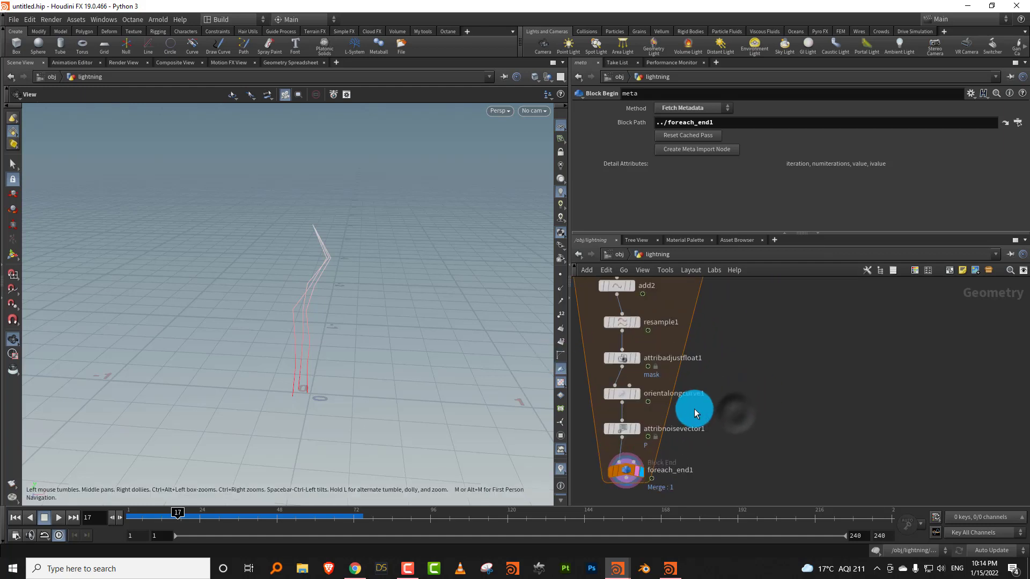
{"action": "left_click", "coordinate": [651, 415]}
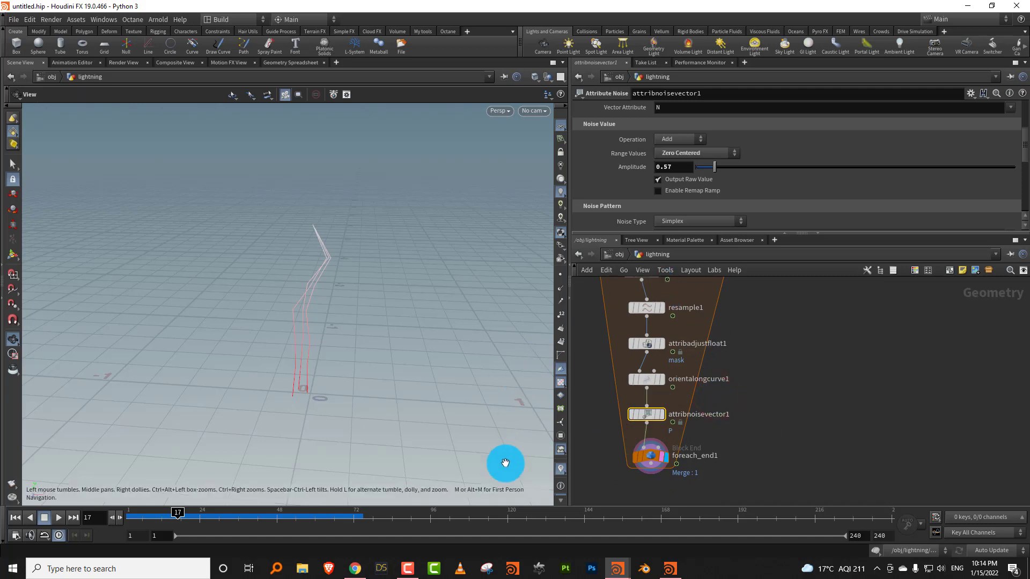
{"action": "left_click_drag", "start_coordinate": [733, 234], "coordinate": [727, 339]}
{"action": "left_click_drag", "start_coordinate": [1011, 214], "coordinate": [1020, 280]}
{"action": "left_click", "coordinate": [668, 191]}
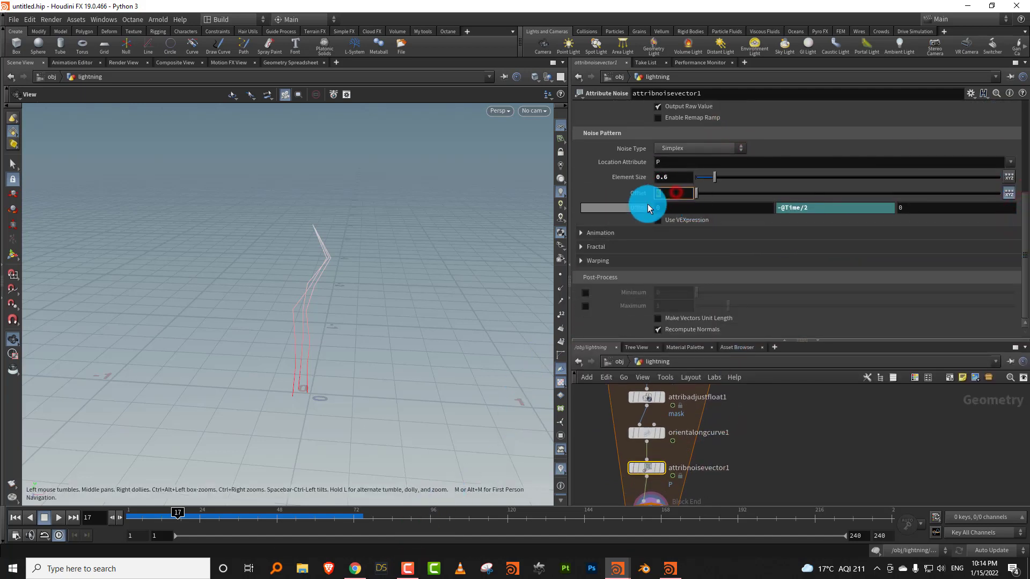
{"action": "type", "text": "detail"}
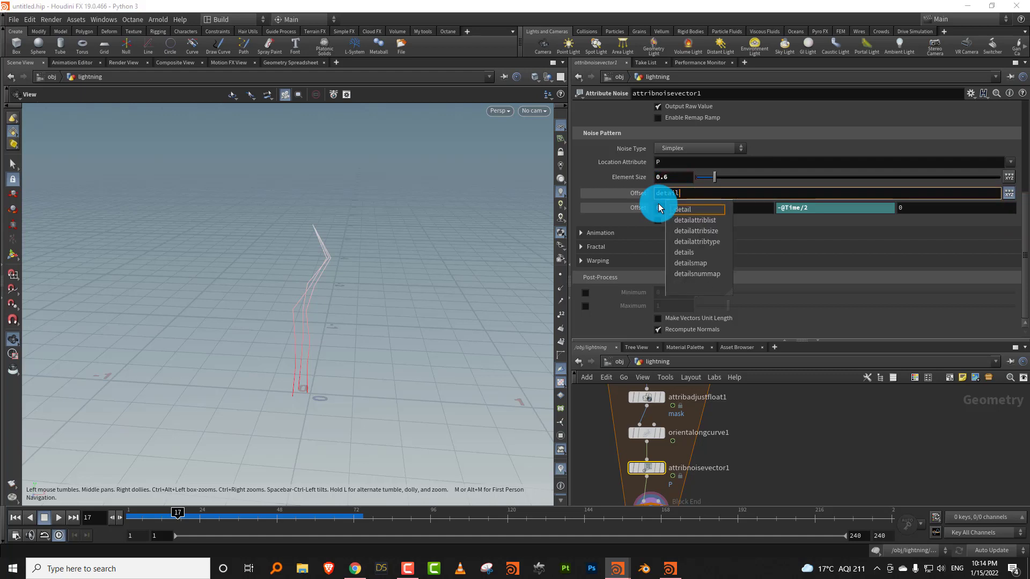
{"action": "key", "text": "Return"}
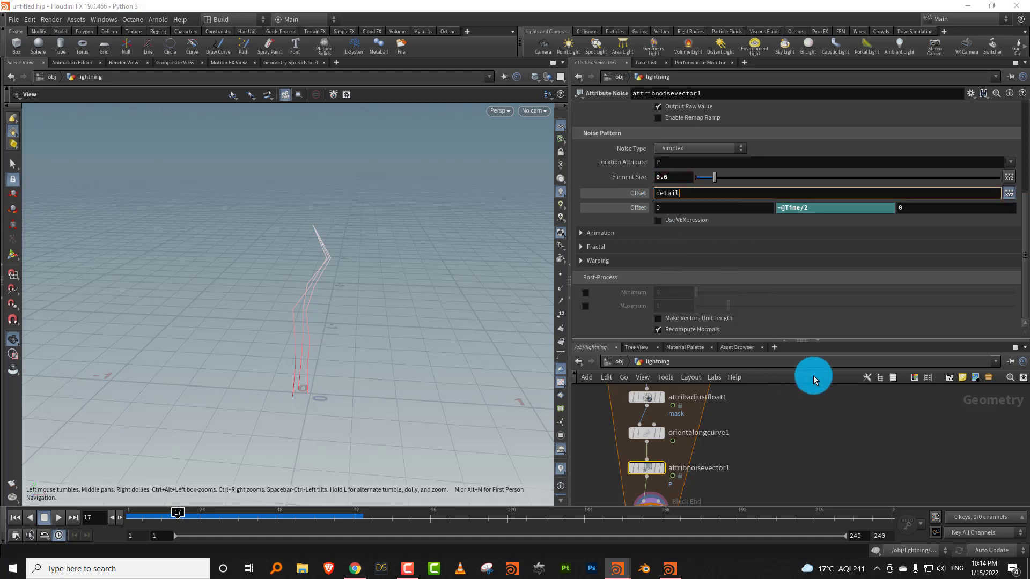
Step: Check the detail attribute names on the meta node for use in the Offset expression
{"action": "middle_click_drag", "start_coordinate": [798, 452], "coordinate": [754, 460]}
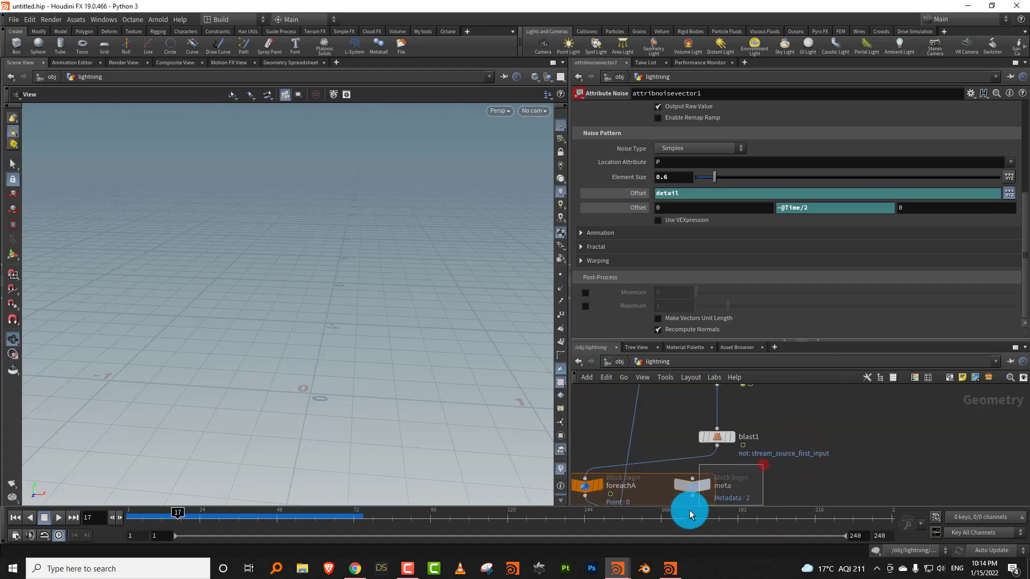
{"action": "left_click", "coordinate": [688, 487]}
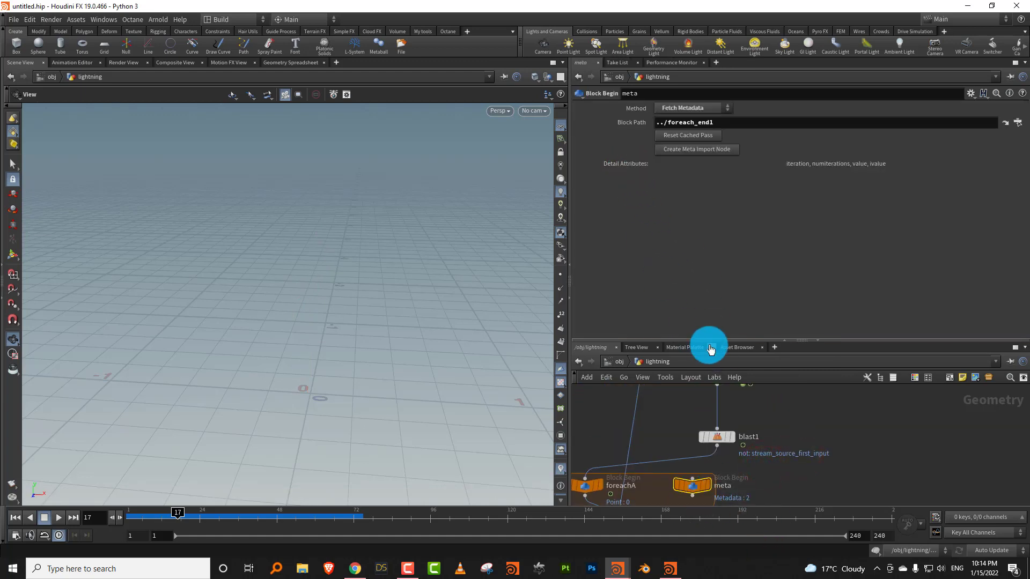
{"action": "left_click_drag", "start_coordinate": [706, 339], "coordinate": [707, 328]}
{"action": "left_click_drag", "start_coordinate": [721, 181], "coordinate": [721, 179]}
Step: Complete the overall noise Offset expression on attribnoisevector1 as detail("../meta","iteration",0)
{"action": "middle_click_drag", "start_coordinate": [708, 430], "coordinate": [778, 308]}
{"action": "left_click_drag", "start_coordinate": [753, 416], "coordinate": [629, 444]}
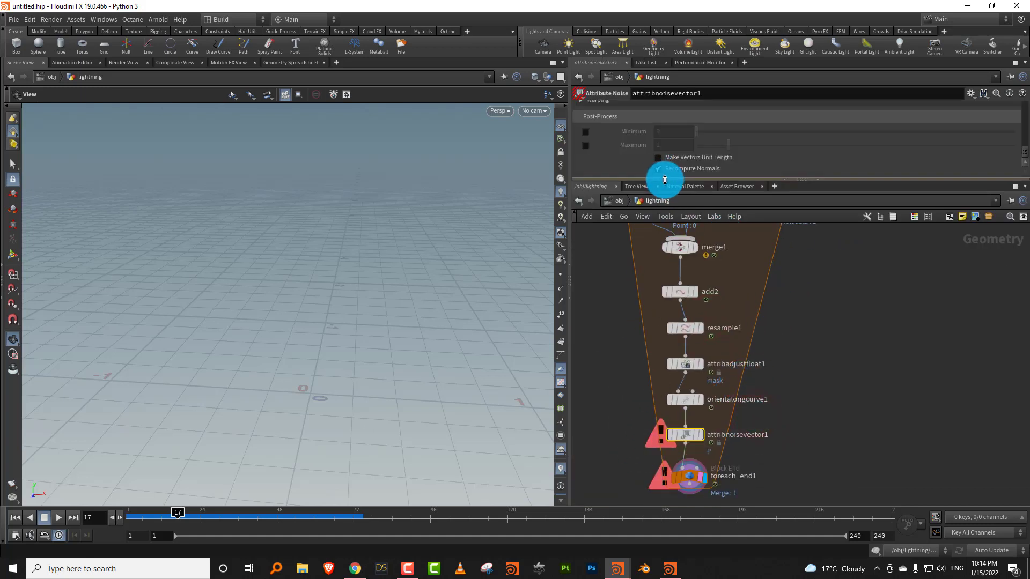
{"action": "left_click_drag", "start_coordinate": [665, 180], "coordinate": [665, 250]}
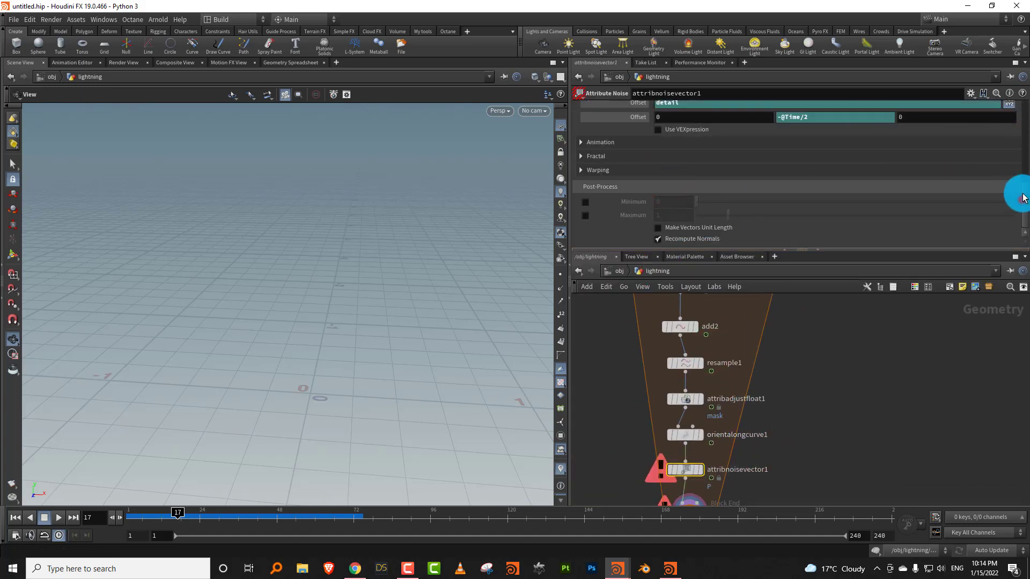
{"action": "left_click_drag", "start_coordinate": [1023, 198], "coordinate": [720, 184]}
{"action": "left_click", "coordinate": [707, 170]}
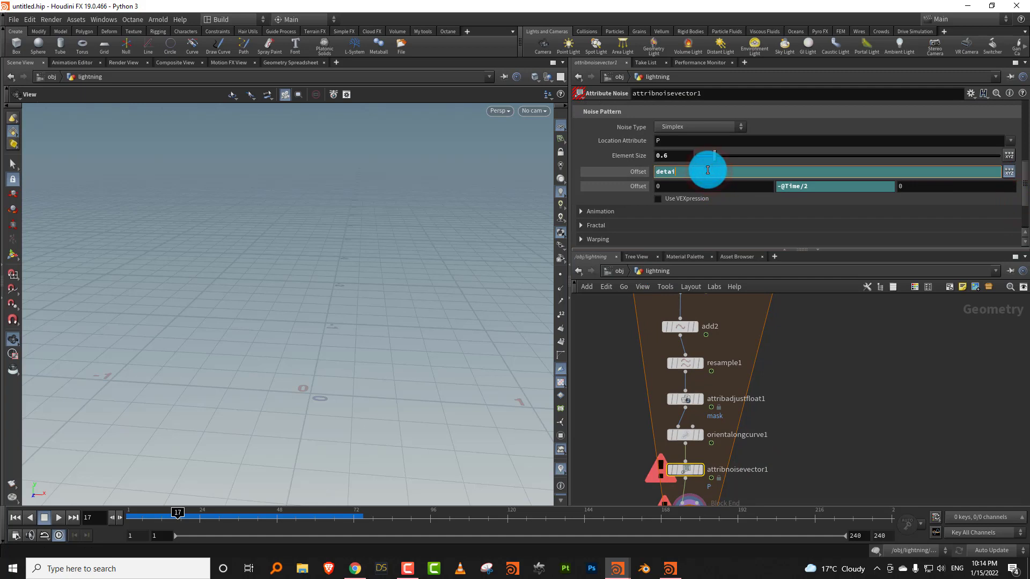
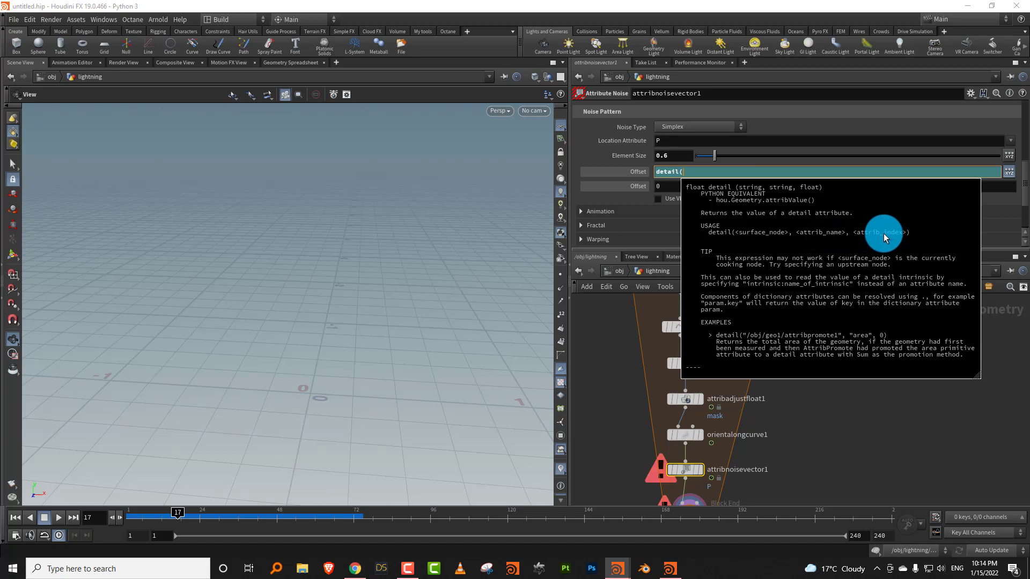
{"action": "left_click", "coordinate": [726, 178]}
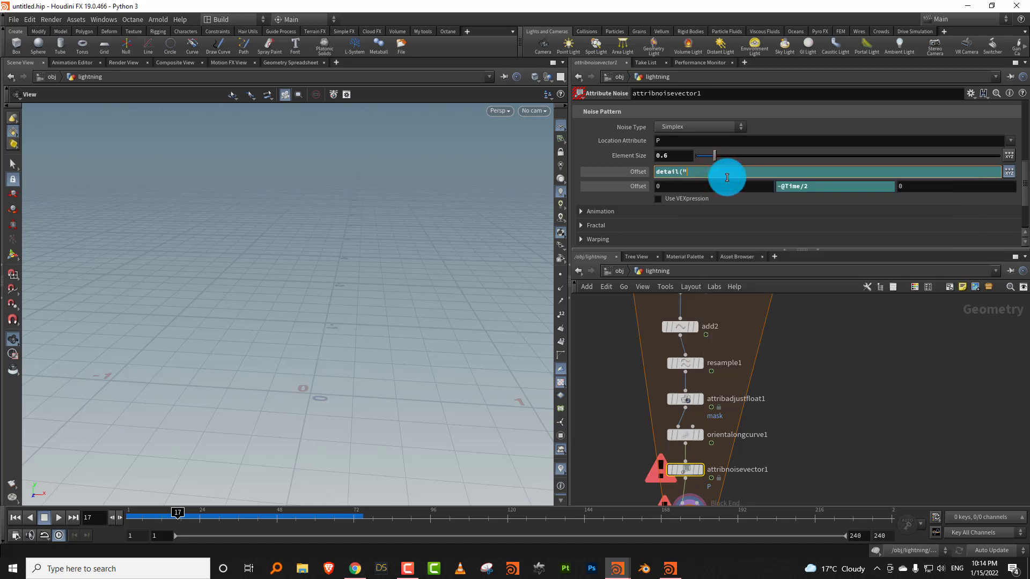
{"action": "type", "text": "me"}
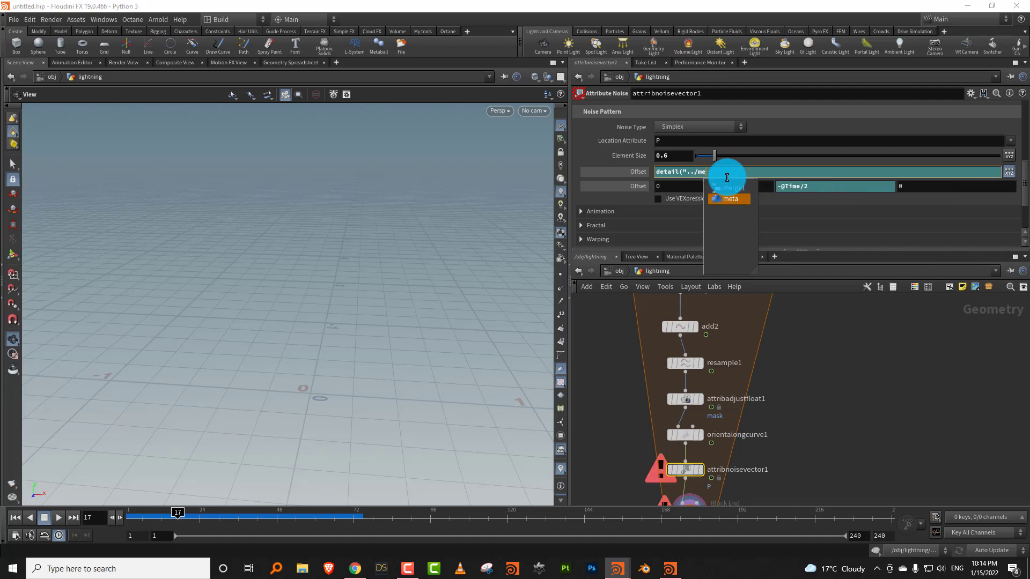
{"action": "type", "text": "tta\",\"iteration"}
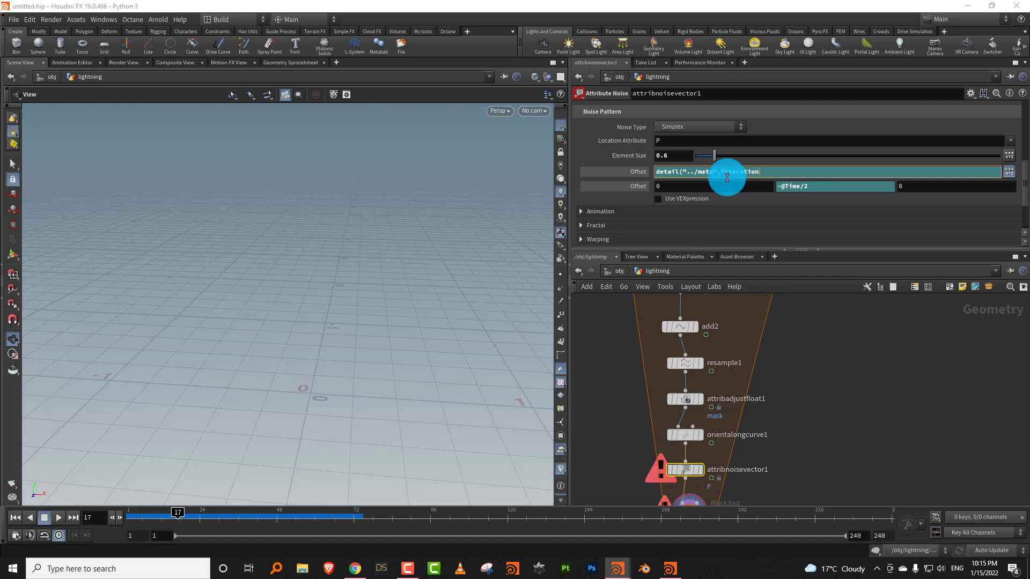
{"action": "type", "text": "\",0)"}
{"action": "key", "text": "Return"}
Step: Play back the lightning from frame 1 and review the noise variation between the curves
{"action": "left_click_drag", "start_coordinate": [369, 334], "coordinate": [250, 384]}
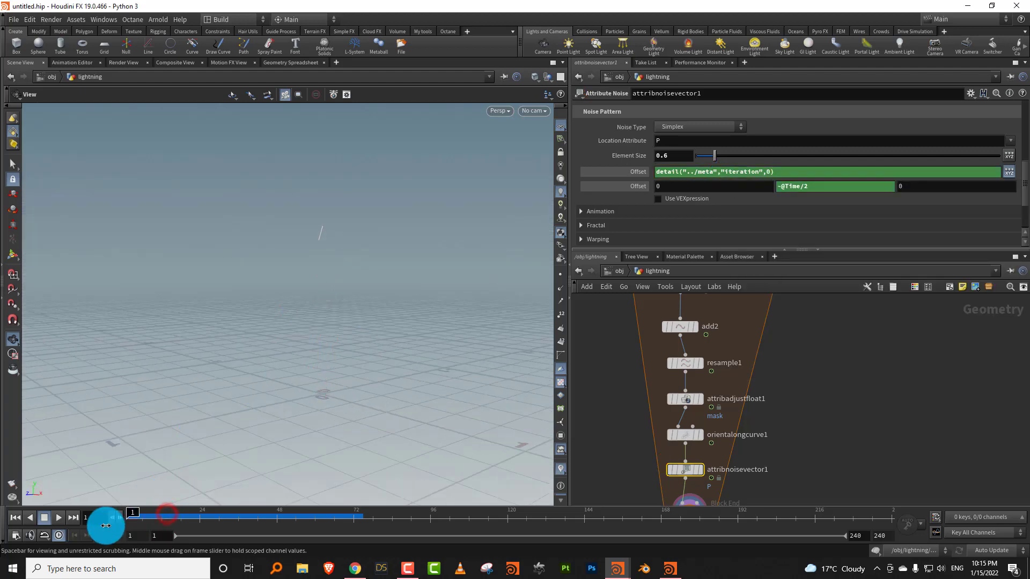
{"action": "left_click", "coordinate": [68, 518]}
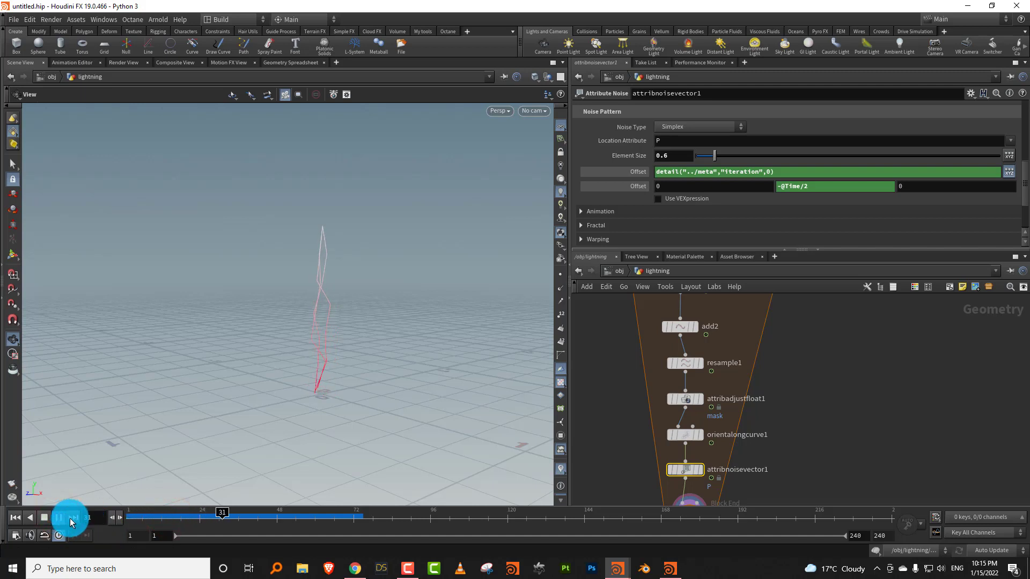
{"action": "left_click", "coordinate": [68, 518]}
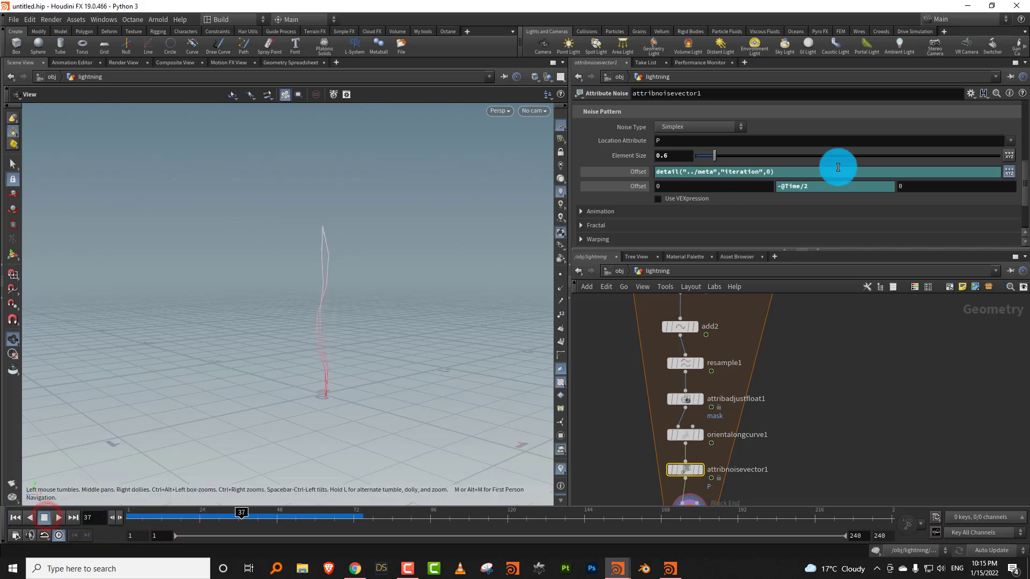
{"action": "left_click", "coordinate": [805, 188]}
{"action": "key", "text": "Return"}
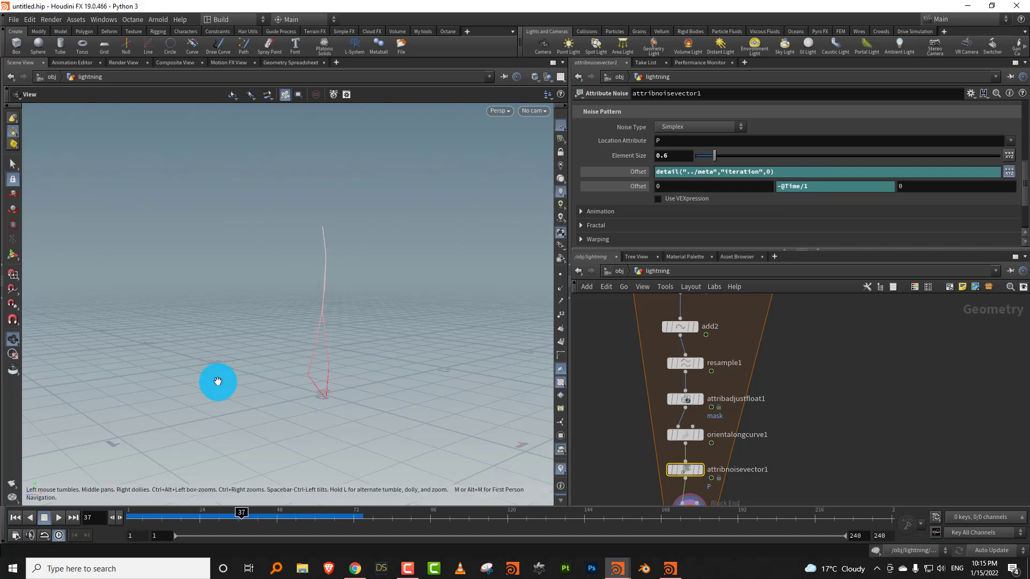
{"action": "left_click", "coordinate": [138, 511]}
{"action": "left_click", "coordinate": [68, 519]}
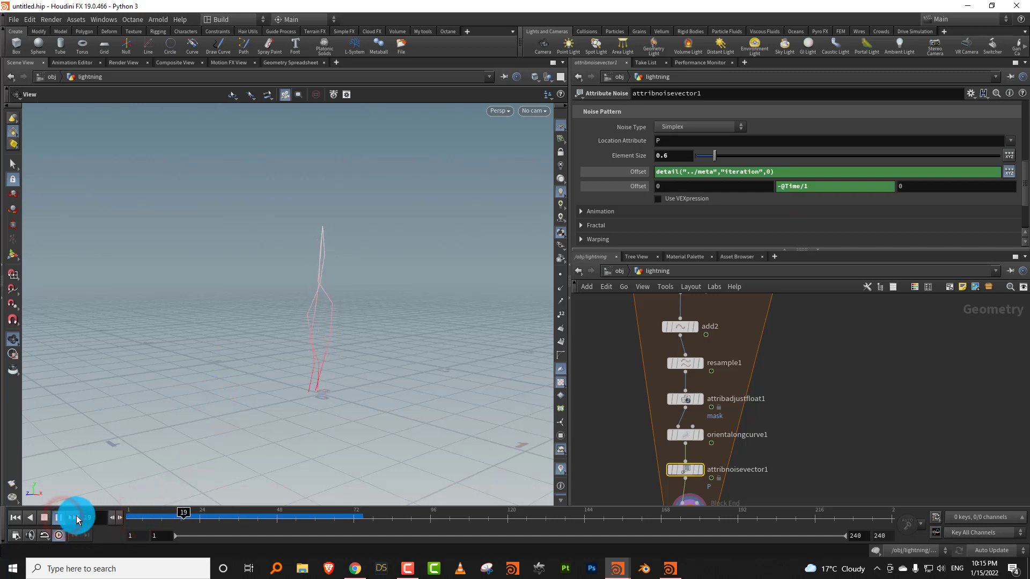
{"action": "left_click", "coordinate": [56, 518]}
{"action": "left_click", "coordinate": [15, 518]}
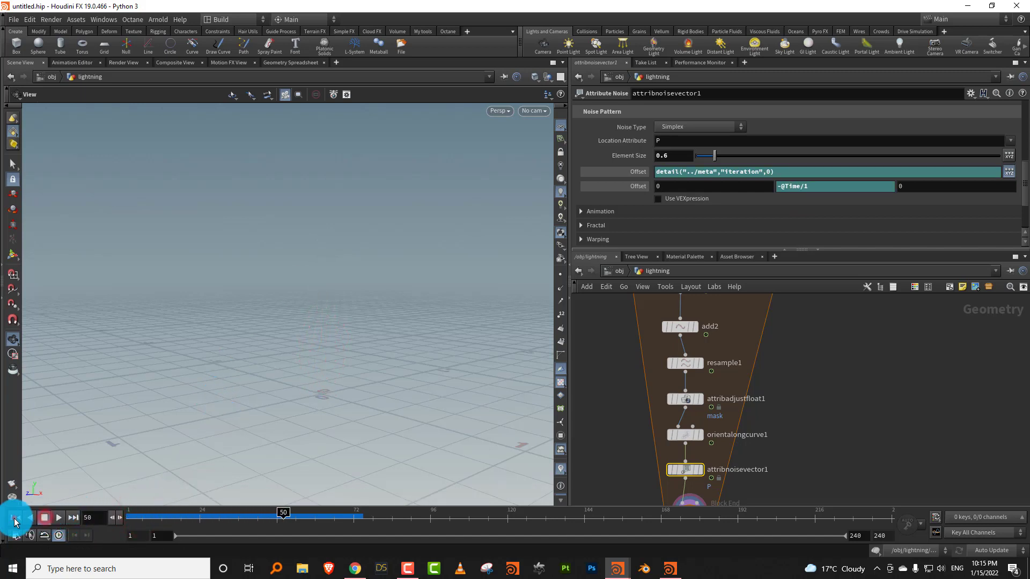
Step: Enable Animate Noise on attribnoisevector1 with a pulse duration of 0.51, preview the playback and return to the first frame
{"action": "left_click", "coordinate": [581, 212]}
{"action": "left_click", "coordinate": [671, 225]}
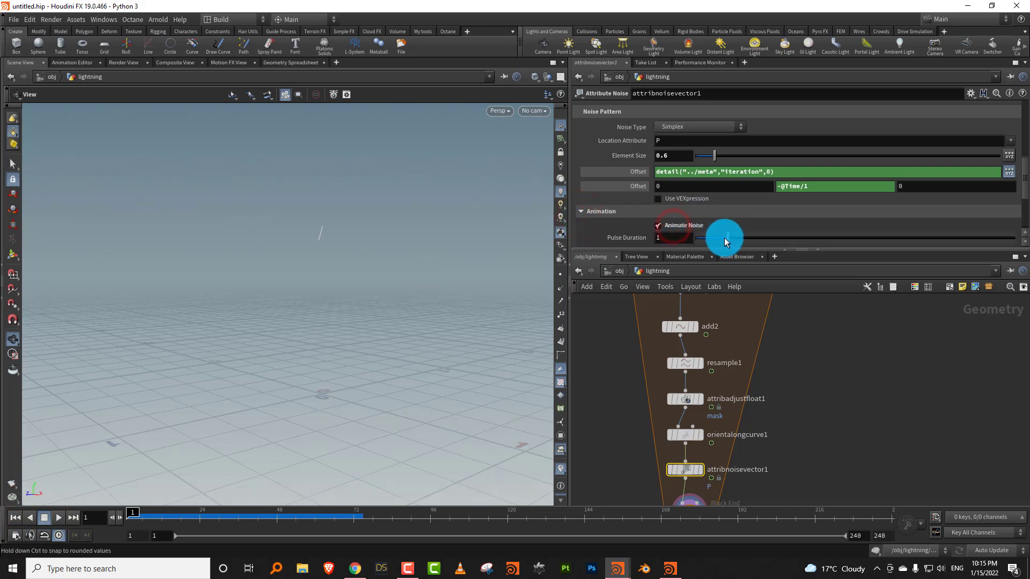
{"action": "left_click_drag", "start_coordinate": [716, 243], "coordinate": [712, 243]}
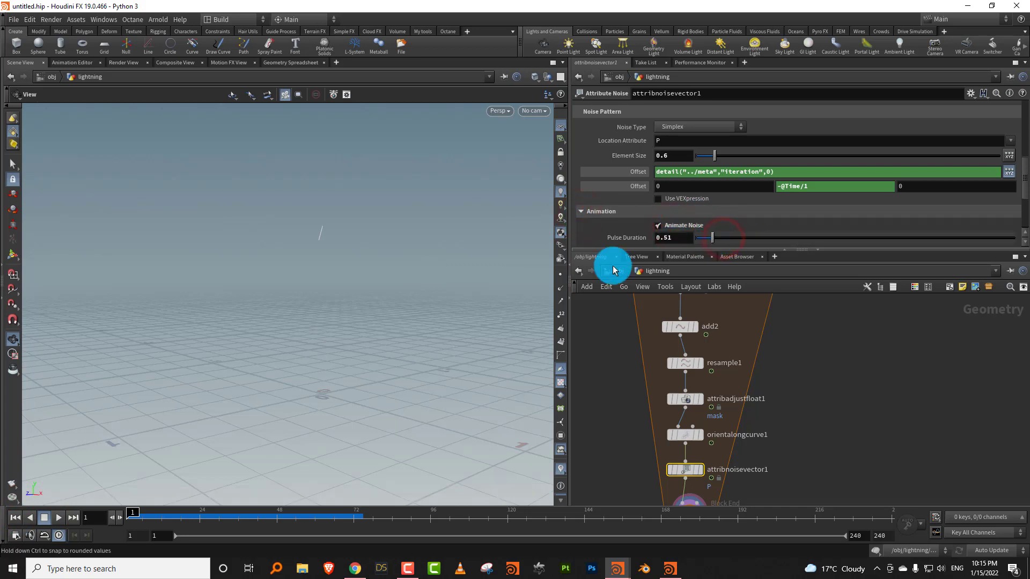
{"action": "left_click", "coordinate": [59, 517]}
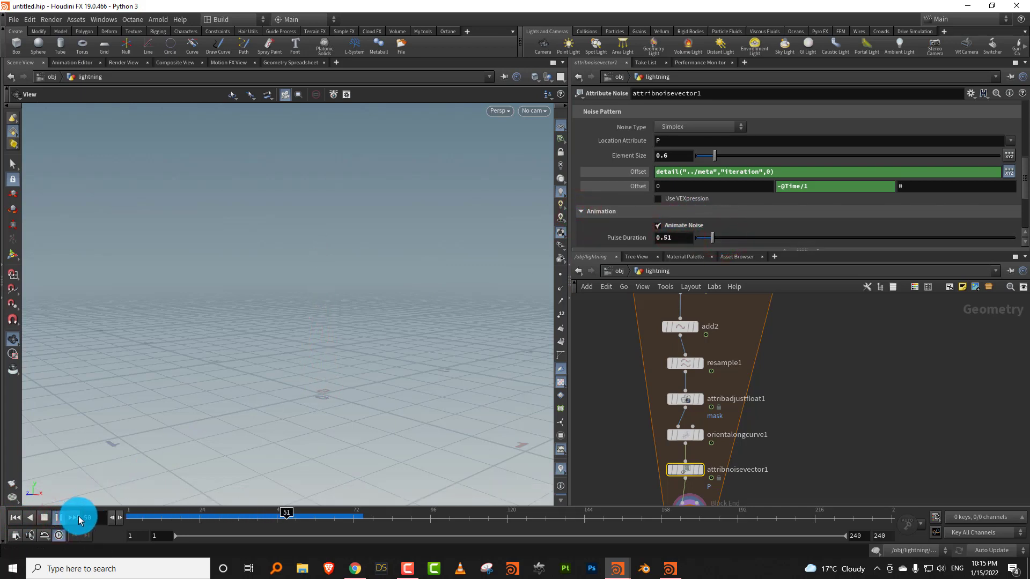
{"action": "left_click", "coordinate": [134, 513]}
{"action": "left_click", "coordinate": [59, 518]}
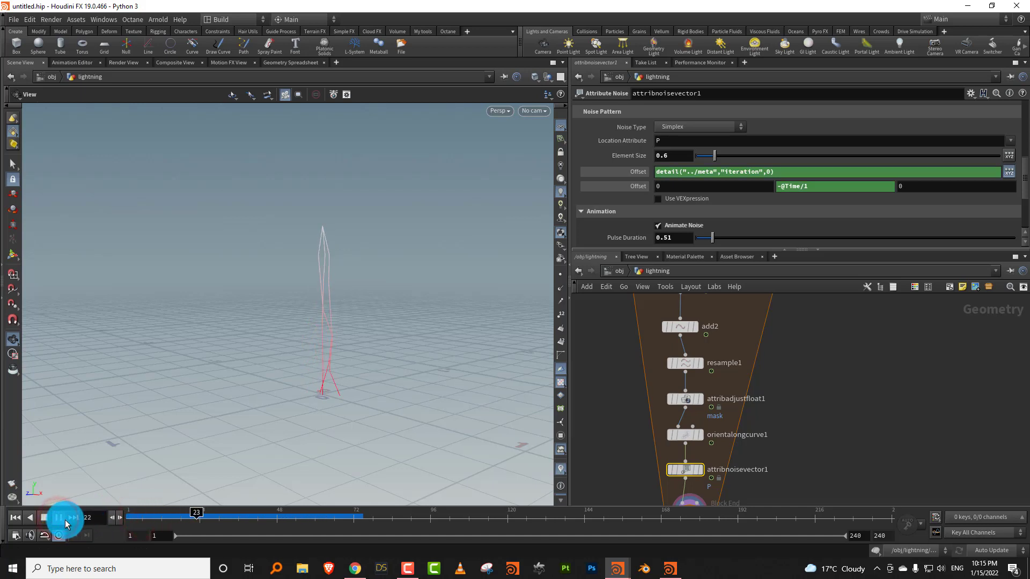
{"action": "left_click", "coordinate": [45, 518]}
{"action": "left_click", "coordinate": [13, 519]}
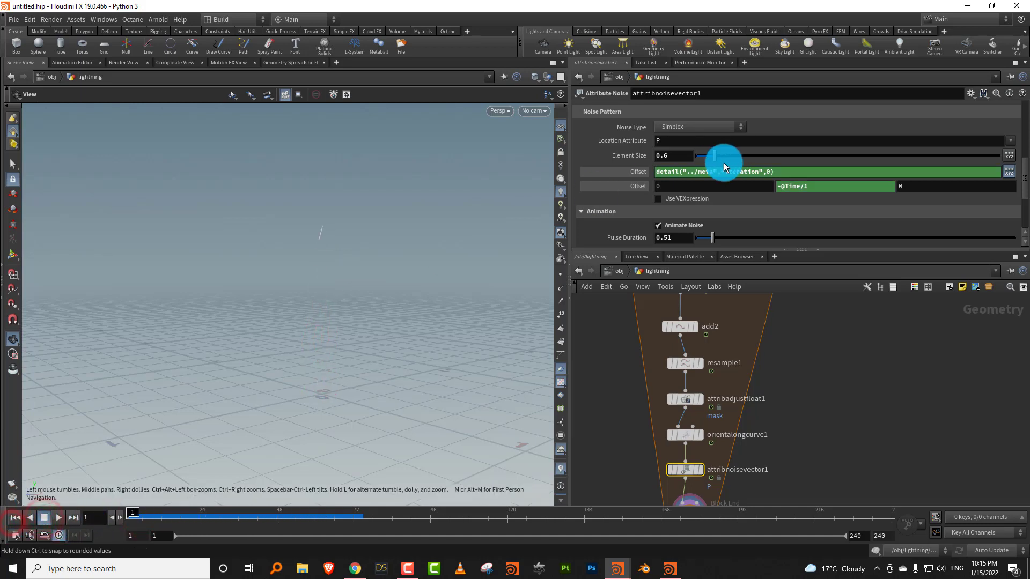
Step: Reduce the noise element size to 0.41 and check the lightning shape in playback and at frame 21
{"action": "left_click_drag", "start_coordinate": [723, 162], "coordinate": [712, 160]}
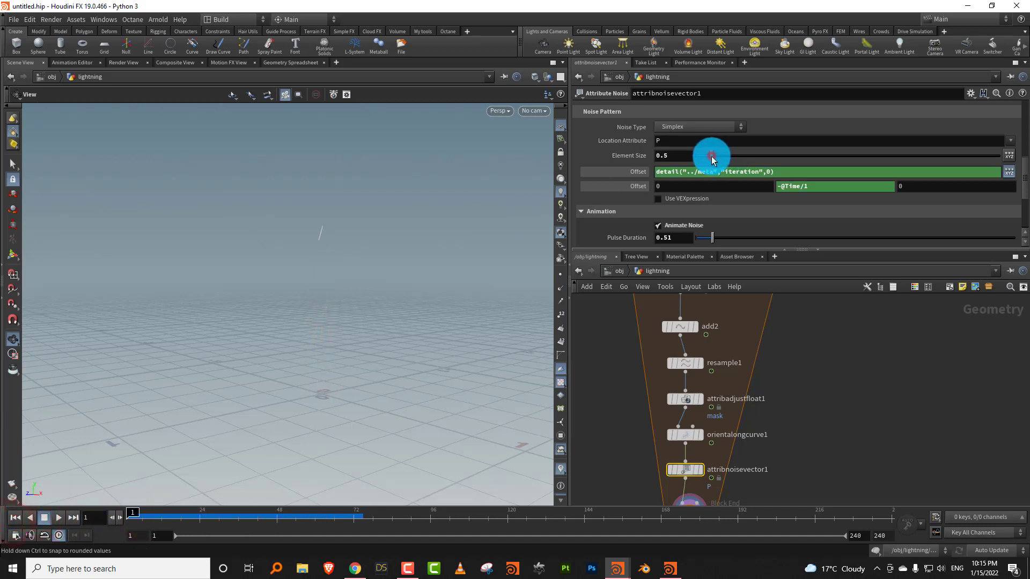
{"action": "left_click", "coordinate": [59, 518]}
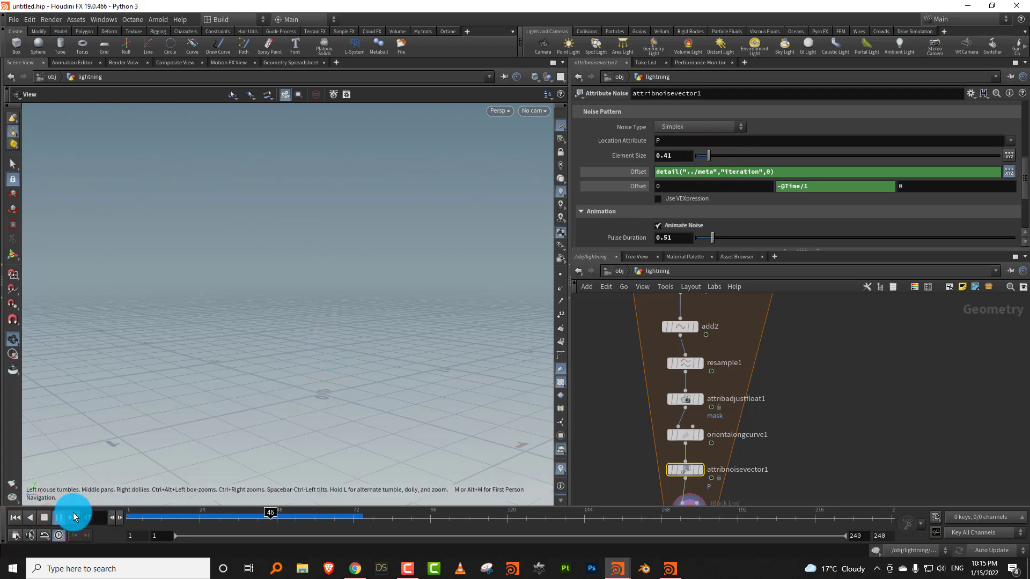
{"action": "left_click", "coordinate": [44, 518]}
{"action": "left_click_drag", "start_coordinate": [144, 519], "coordinate": [190, 516]}
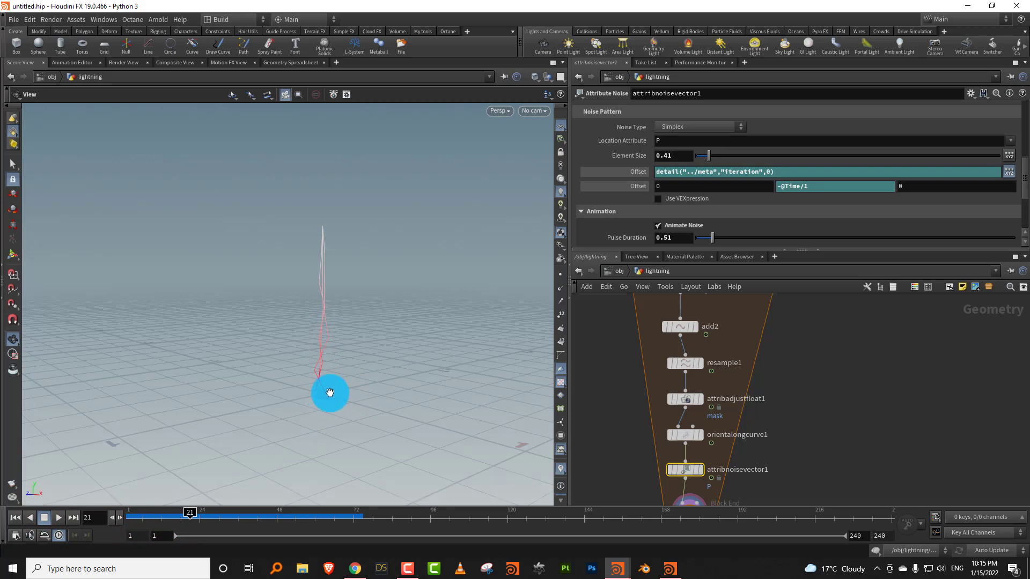
{"action": "left_click_drag", "start_coordinate": [334, 377], "coordinate": [423, 375]}
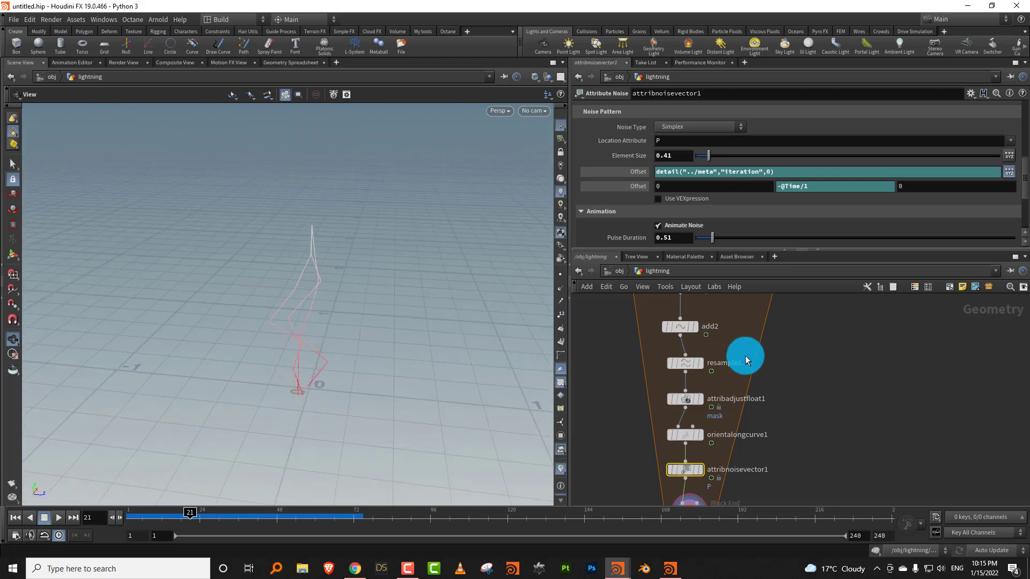
Step: Set the yaw of orientalongcurve1 to 1.5 and its incremental yaw to -180
{"action": "middle_click_drag", "start_coordinate": [746, 398], "coordinate": [721, 402]}
{"action": "left_click", "coordinate": [723, 437]}
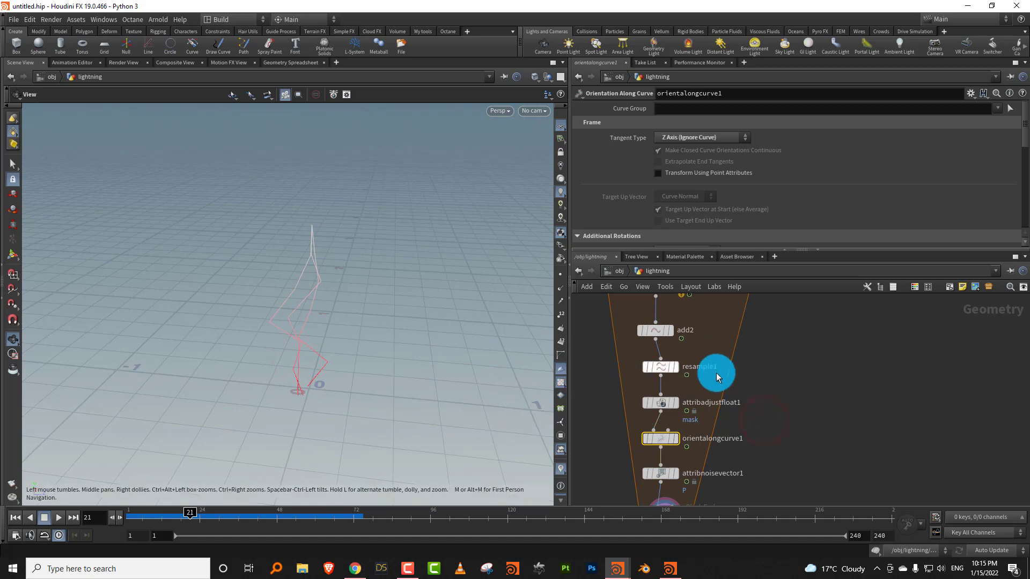
{"action": "middle_click_drag", "start_coordinate": [768, 375], "coordinate": [726, 543]}
{"action": "left_click", "coordinate": [736, 318]}
{"action": "middle_click_drag", "start_coordinate": [768, 405], "coordinate": [775, 352]}
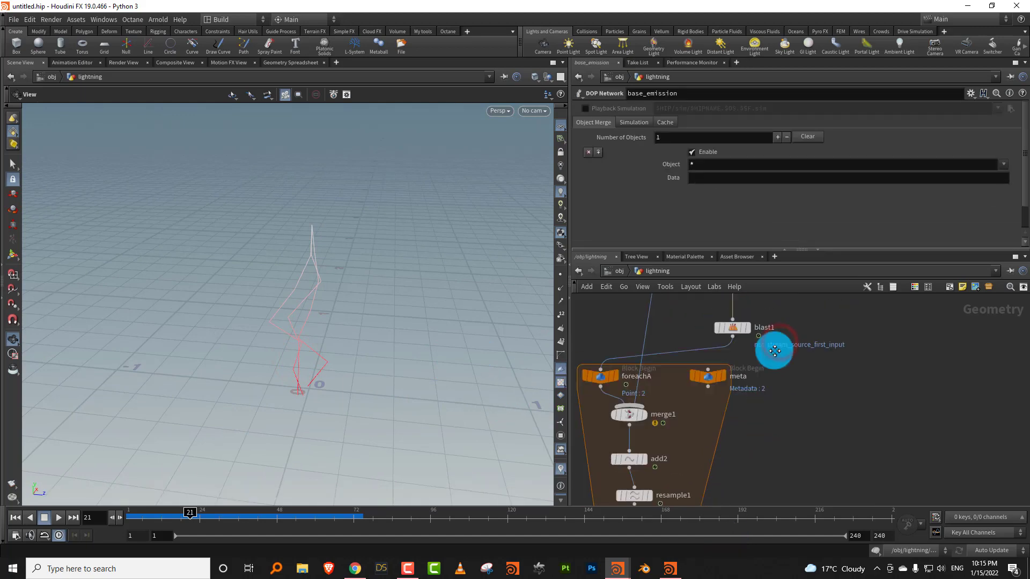
{"action": "middle_click_drag", "start_coordinate": [737, 460], "coordinate": [773, 350]}
{"action": "middle_click_drag", "start_coordinate": [736, 426], "coordinate": [750, 377]}
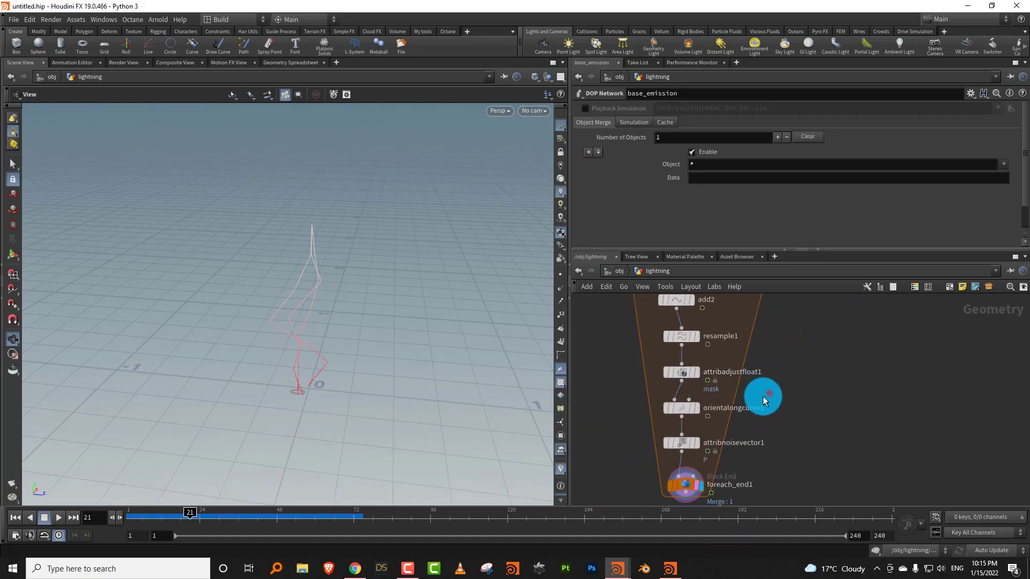
{"action": "left_click", "coordinate": [681, 408]}
{"action": "left_click_drag", "start_coordinate": [721, 250], "coordinate": [722, 338]}
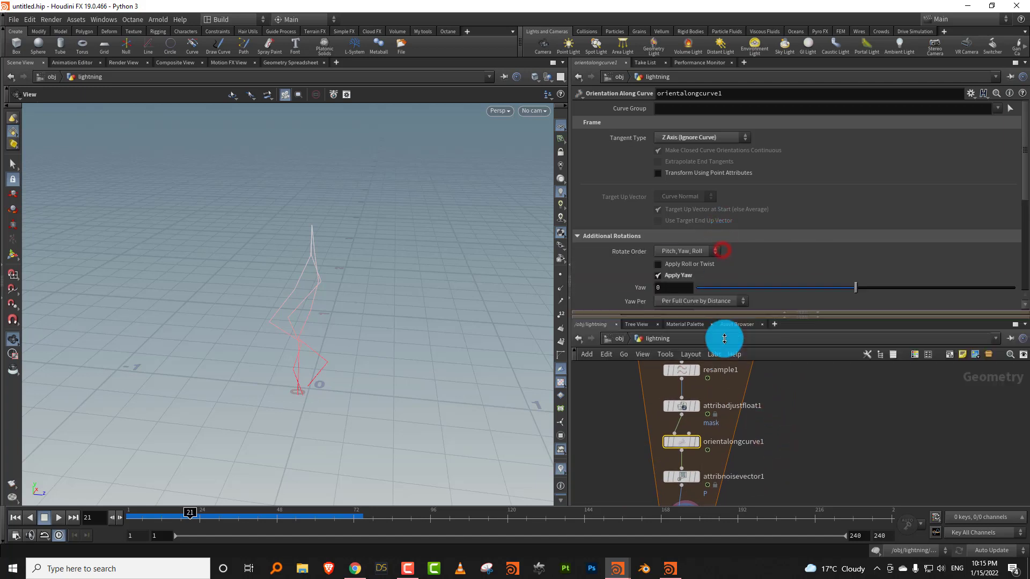
{"action": "left_click_drag", "start_coordinate": [920, 316], "coordinate": [616, 328]}
{"action": "left_click_drag", "start_coordinate": [354, 338], "coordinate": [369, 320]}
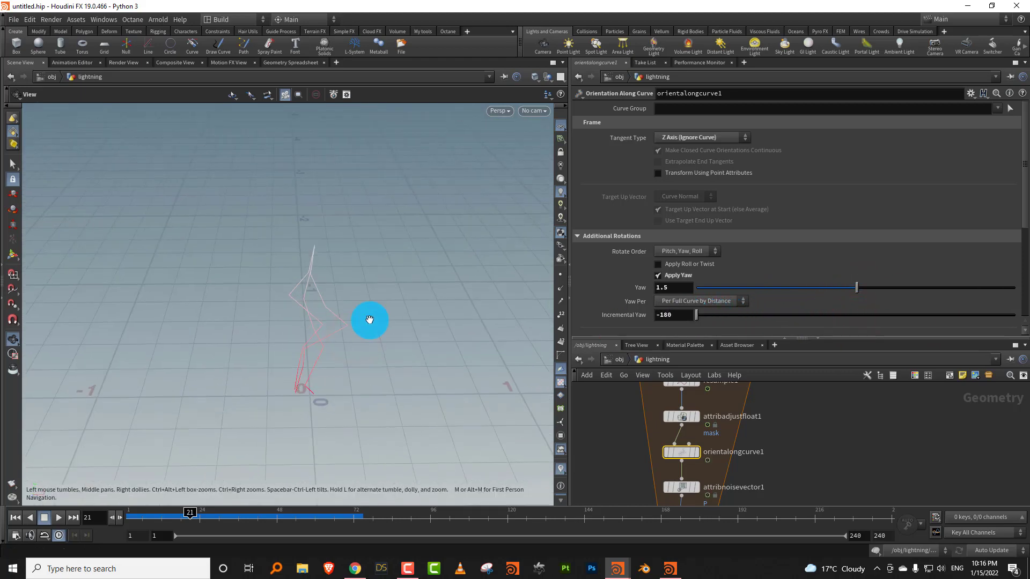
Step: Apply roll and twist on orientalongcurve1 with roll -54.9, partial twist 20.3 and full twists 0, checking it in playback
{"action": "left_click", "coordinate": [682, 264]}
{"action": "left_click_drag", "start_coordinate": [823, 274], "coordinate": [807, 280]}
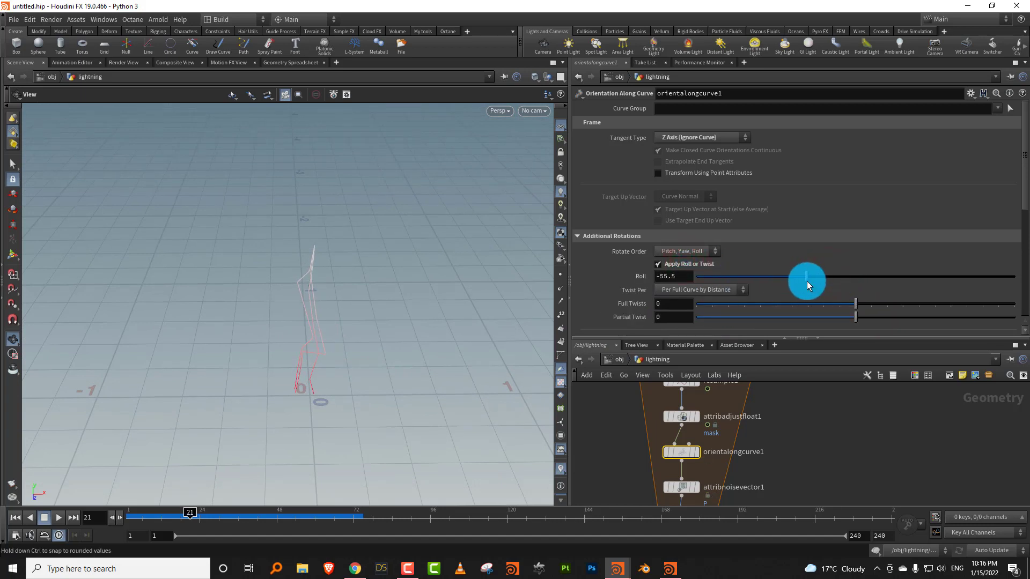
{"action": "mouse_move", "coordinate": [862, 318]}
{"action": "left_mouse_down"}
{"action": "mouse_move", "coordinate": [908, 318]}
{"action": "mouse_move", "coordinate": [873, 319]}
{"action": "left_mouse_up"}
{"action": "left_click", "coordinate": [868, 306]}
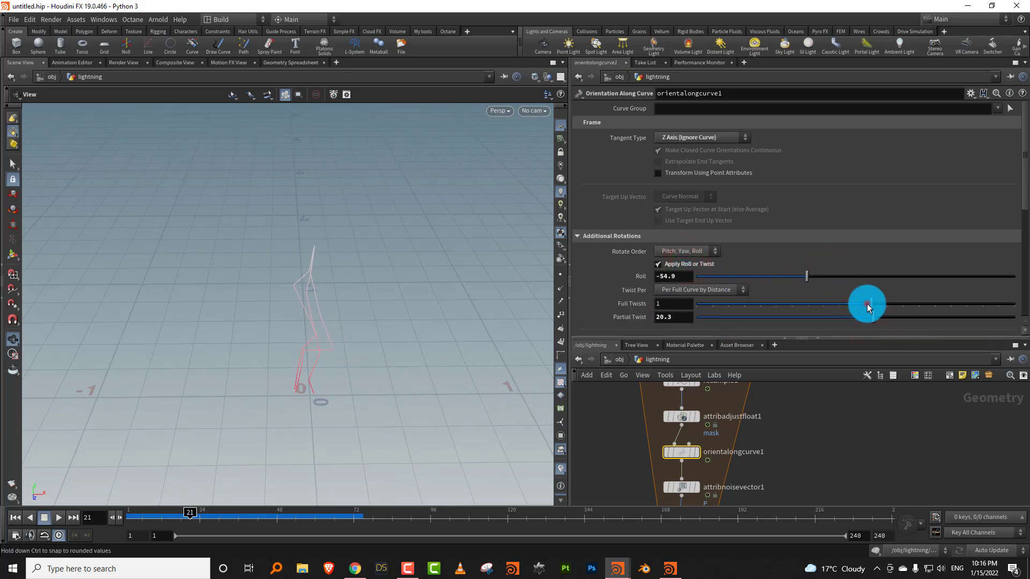
{"action": "left_click", "coordinate": [61, 517]}
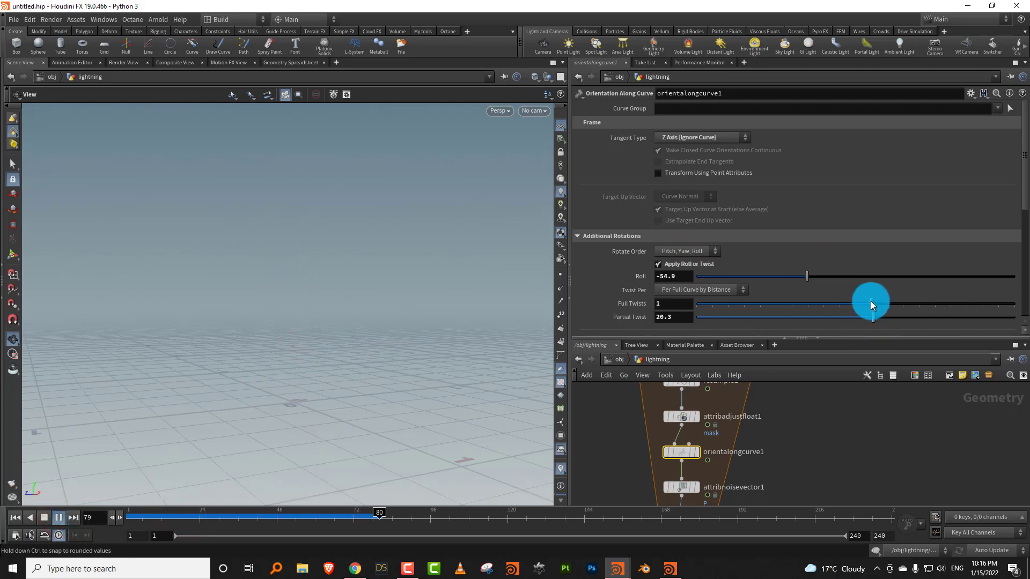
{"action": "left_click_drag", "start_coordinate": [881, 309], "coordinate": [855, 305]}
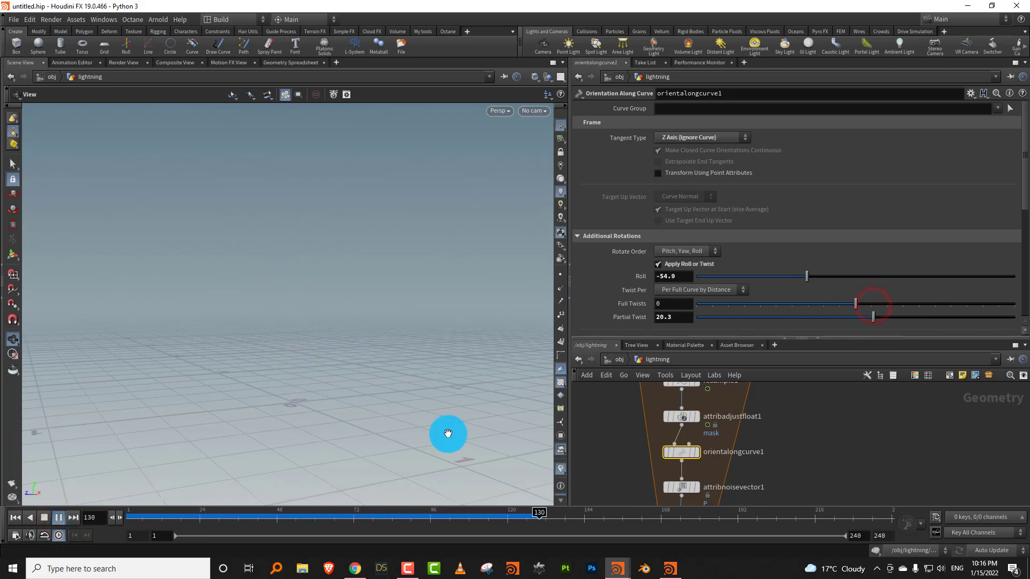
Step: Return to frame 1 and shorten the playback range to end at frame 94
{"action": "left_click", "coordinate": [213, 516]}
{"action": "left_click_drag", "start_coordinate": [174, 527], "coordinate": [71, 534]}
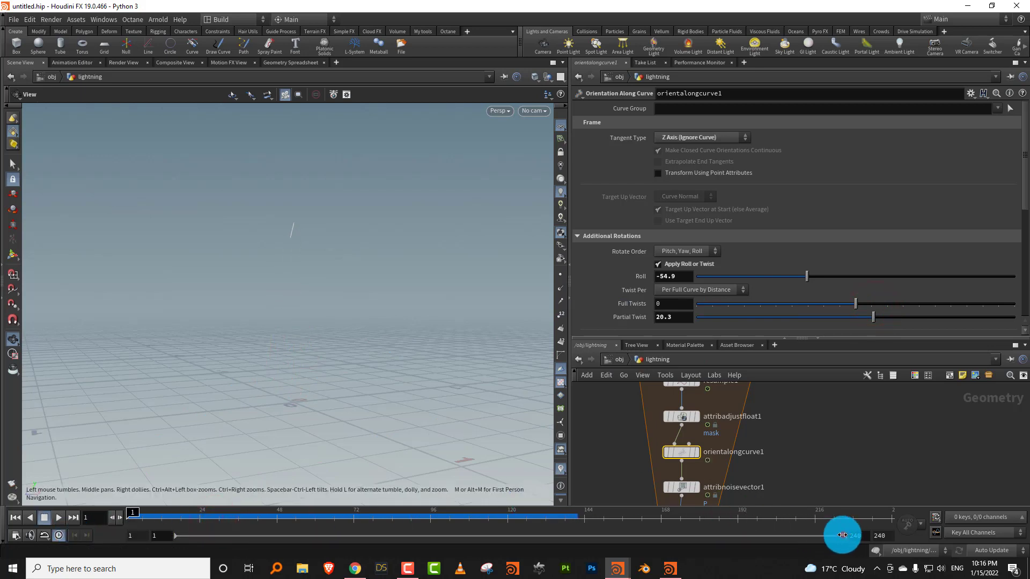
{"action": "left_click_drag", "start_coordinate": [844, 535], "coordinate": [435, 534]}
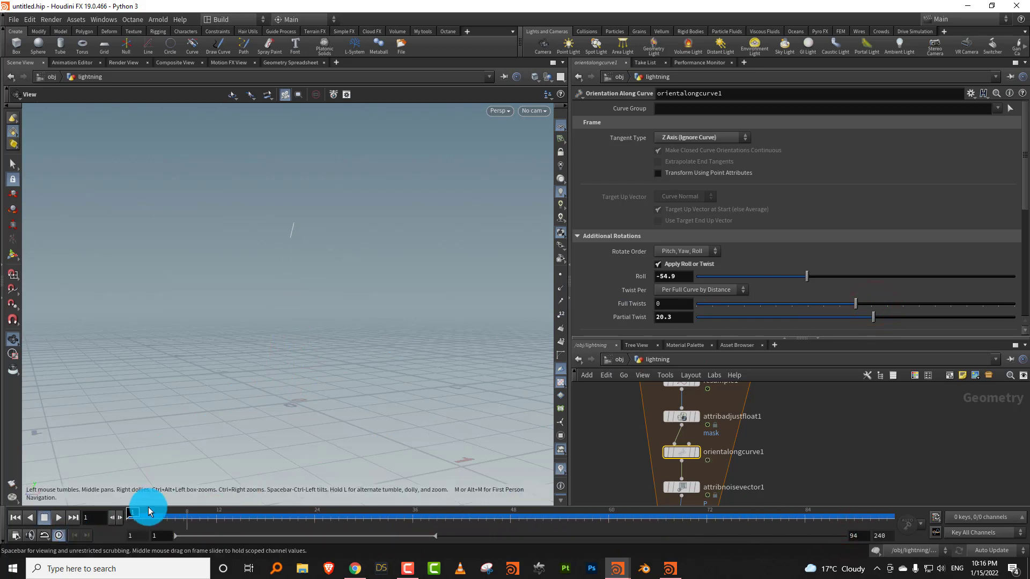
Step: Set the roll of orientalongcurve1 to -13.7 and full twists to 1 while the animation plays, and stop playback
{"action": "left_click", "coordinate": [60, 518]}
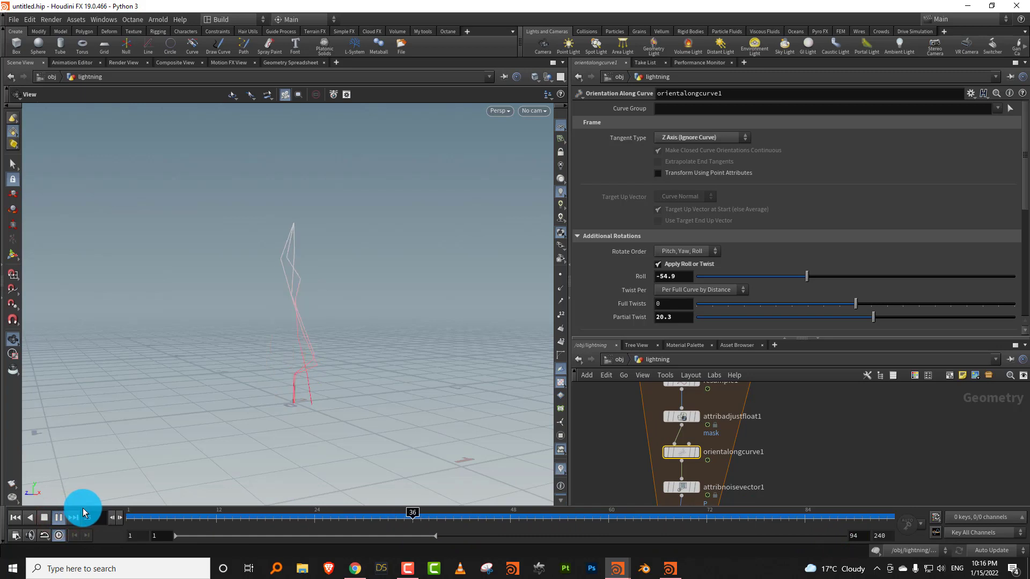
{"action": "left_click_drag", "start_coordinate": [844, 276], "coordinate": [841, 292]}
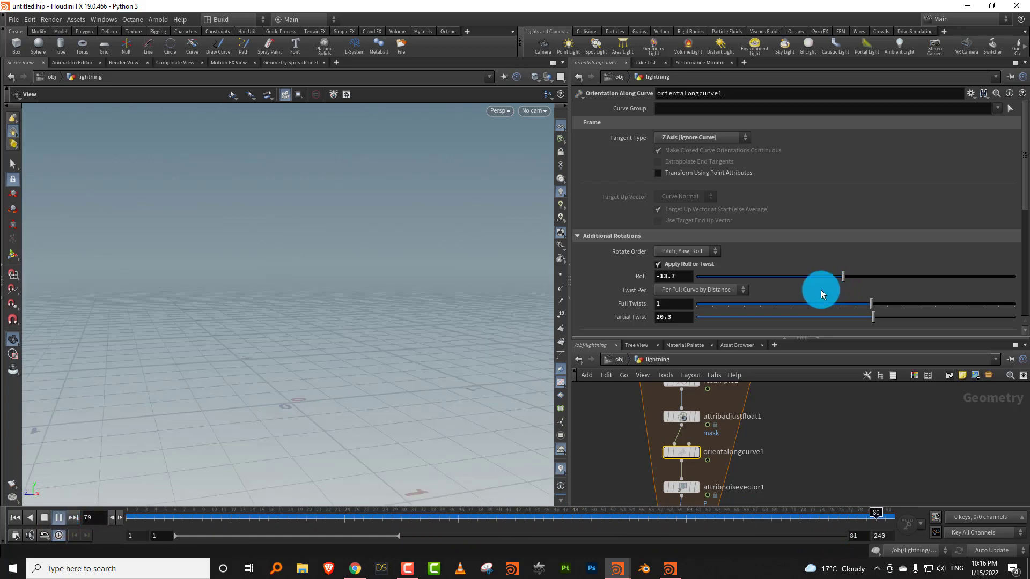
{"action": "left_click", "coordinate": [45, 518]}
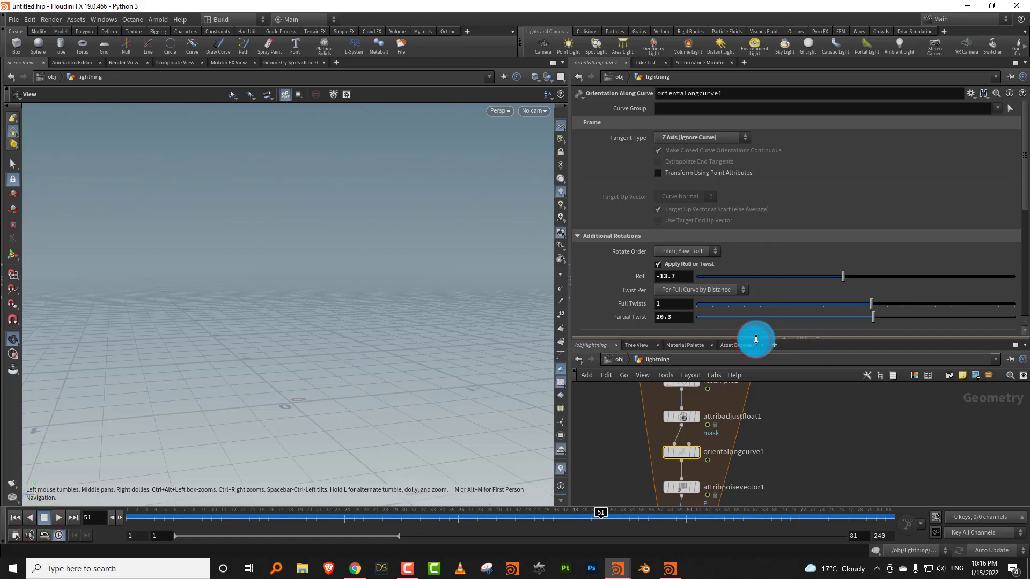
Step: Duplicate the resample1, attribadjustfloat1, orientalongcurve1 and attribnoisevector1 nodes and place the copied chain after attribnoisevector1
{"action": "left_click_drag", "start_coordinate": [756, 339], "coordinate": [770, 200]}
{"action": "scroll", "coordinate": [785, 287], "scroll_direction": "down", "scroll_amount": 3}
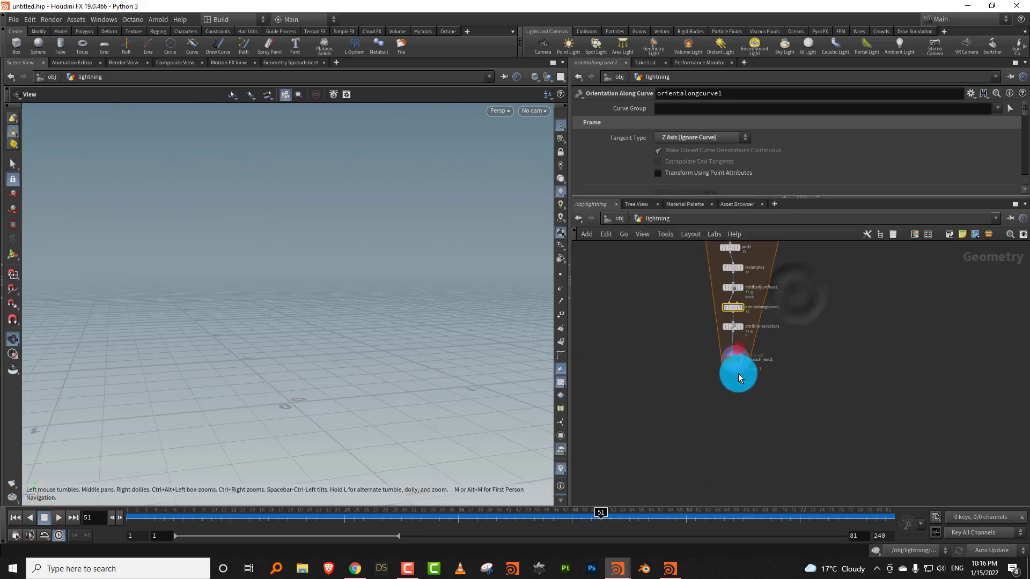
{"action": "scroll", "coordinate": [746, 359], "scroll_direction": "up", "scroll_amount": 3}
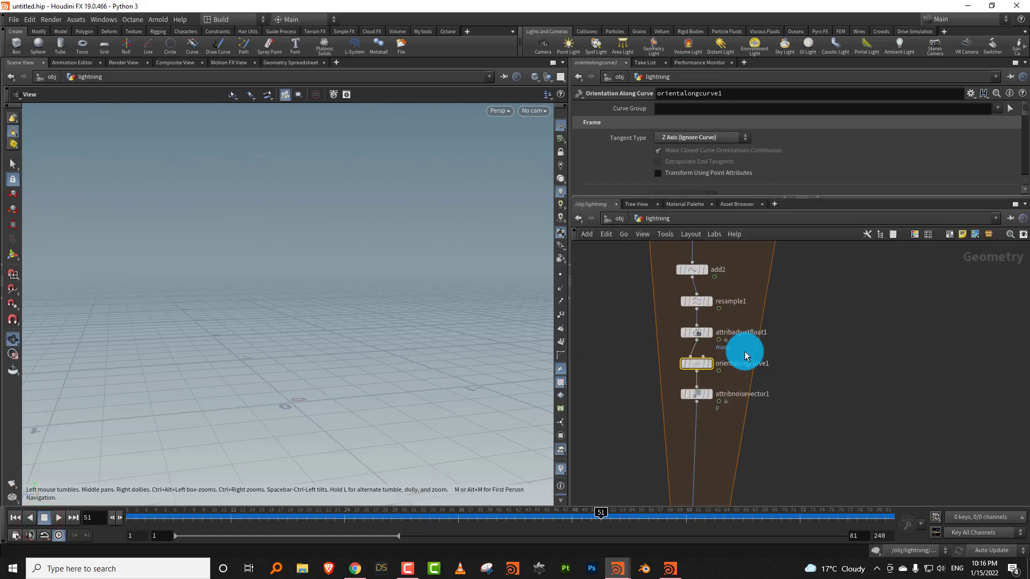
{"action": "left_click_drag", "start_coordinate": [731, 305], "coordinate": [686, 410]}
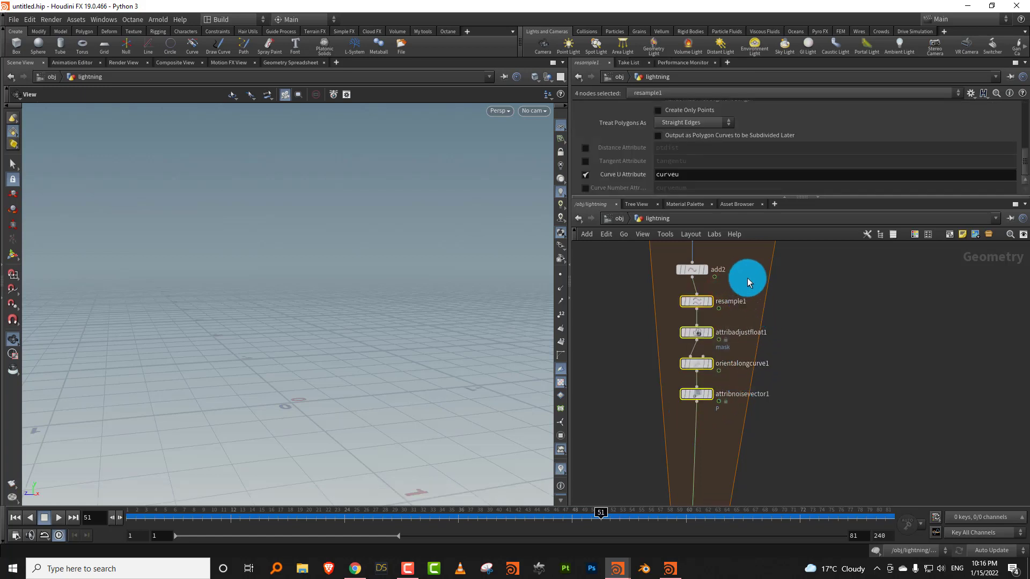
{"action": "middle_click_drag", "start_coordinate": [748, 278], "coordinate": [725, 295]}
{"action": "key", "text": "ctrl+c"}
{"action": "key", "text": "ctrl+v"}
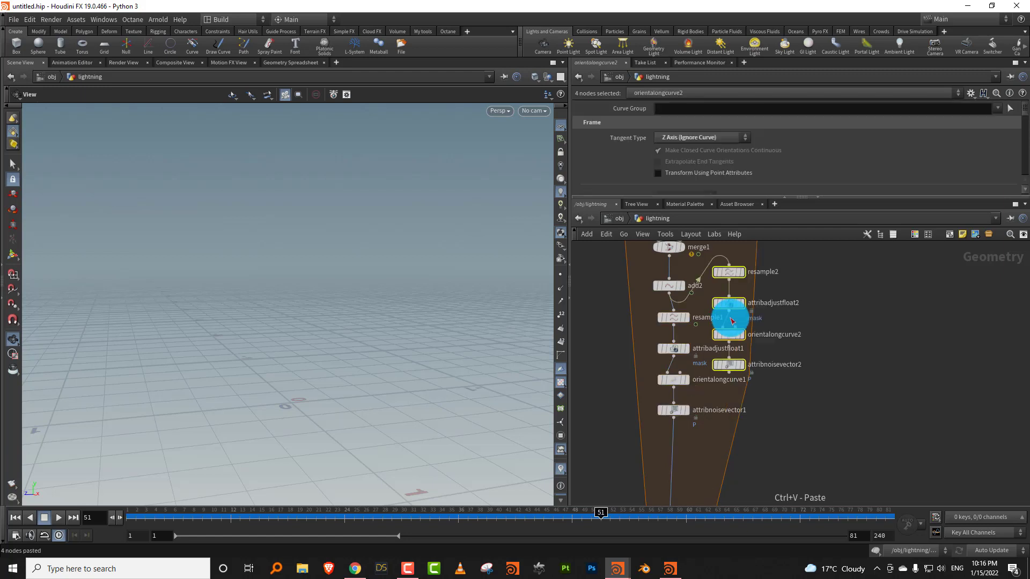
{"action": "left_click_drag", "start_coordinate": [728, 272], "coordinate": [727, 431]}
{"action": "middle_click_drag", "start_coordinate": [791, 412], "coordinate": [786, 339]}
{"action": "left_click", "coordinate": [791, 340]}
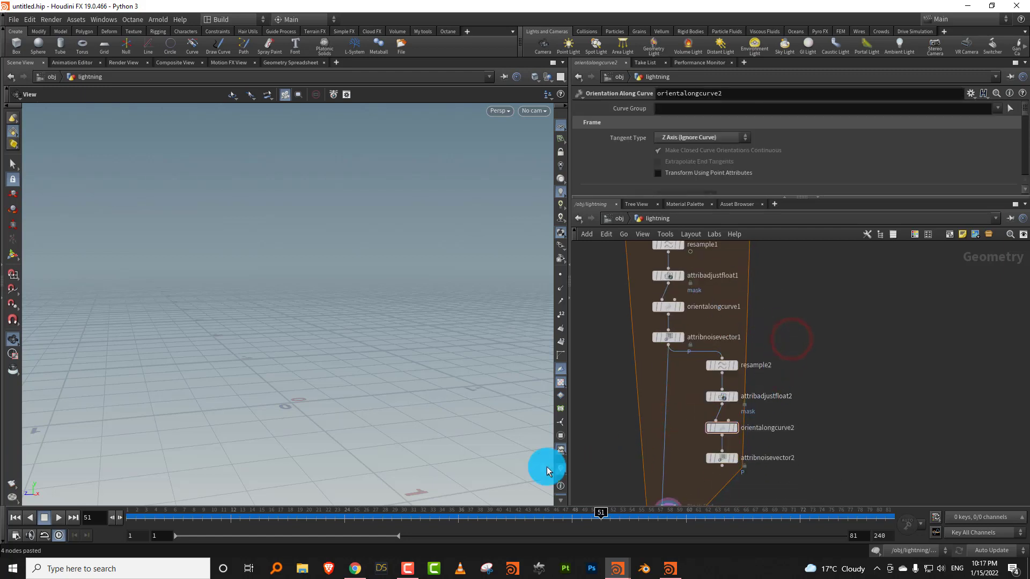
Step: Go to frame 16, display the result of attribnoisevector2, and switch the display to resample2
{"action": "left_click_drag", "start_coordinate": [223, 515], "coordinate": [268, 514]}
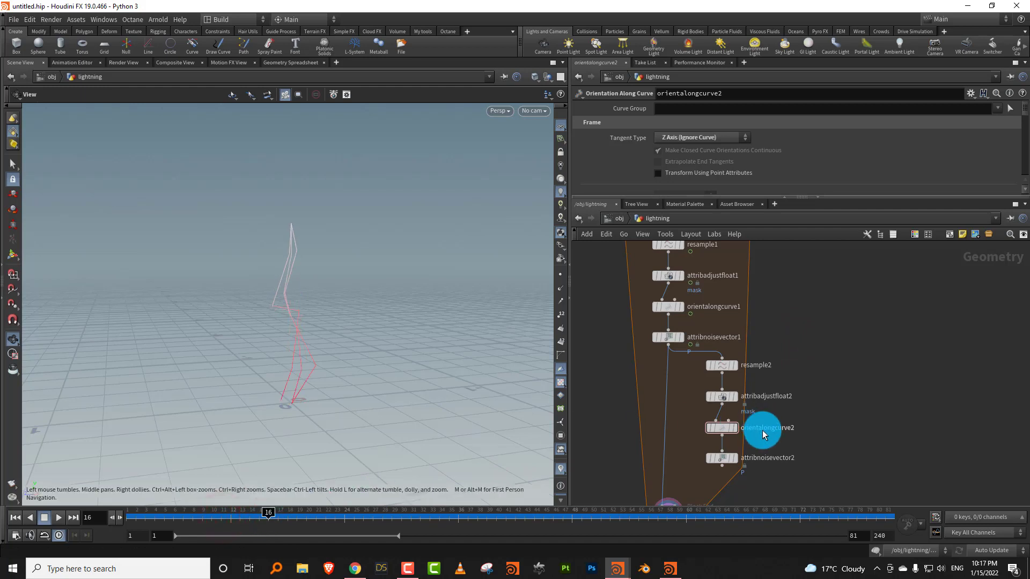
{"action": "scroll", "coordinate": [722, 460], "scroll_direction": "up", "scroll_amount": 2}
{"action": "left_click", "coordinate": [728, 469]}
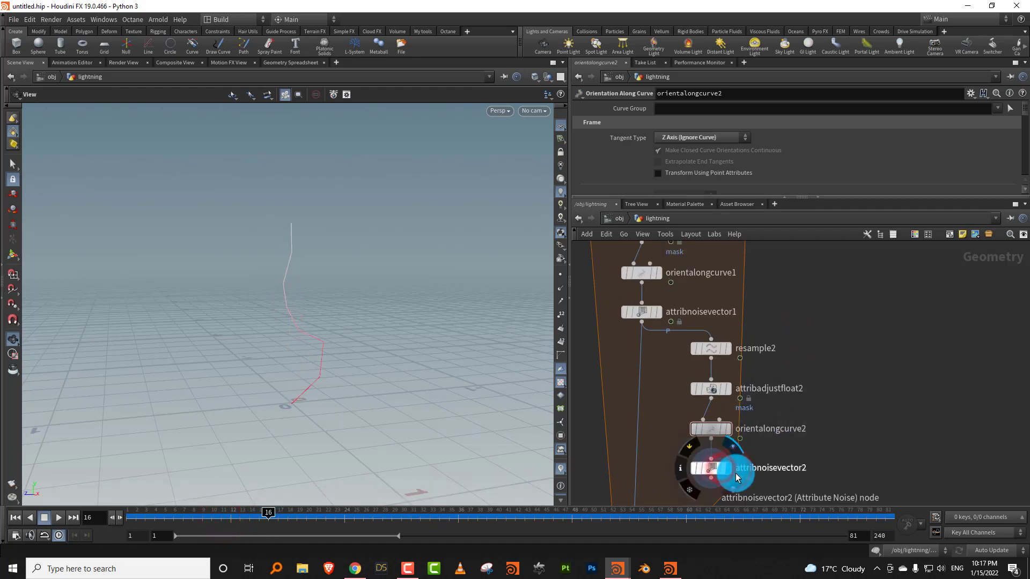
{"action": "left_click", "coordinate": [721, 470]}
{"action": "middle_click_drag", "start_coordinate": [759, 333], "coordinate": [740, 375]}
{"action": "left_click", "coordinate": [703, 395]}
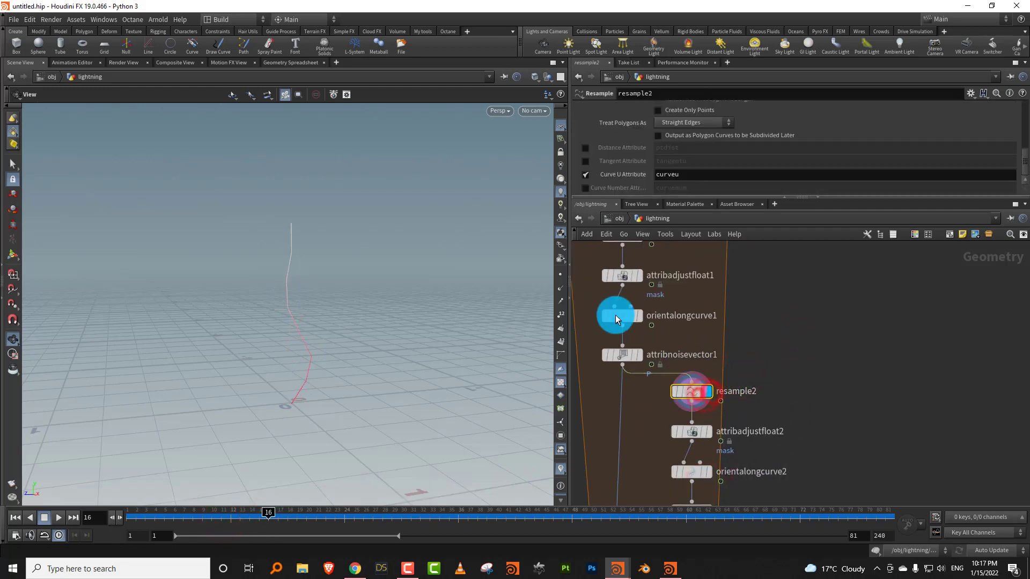
Step: Show points in the viewport and set the maximum segment length of resample2 to 0.042
{"action": "left_click", "coordinate": [561, 274]}
{"action": "left_click_drag", "start_coordinate": [698, 205], "coordinate": [697, 290]}
{"action": "scroll", "coordinate": [1024, 185], "scroll_direction": "up", "scroll_amount": 3}
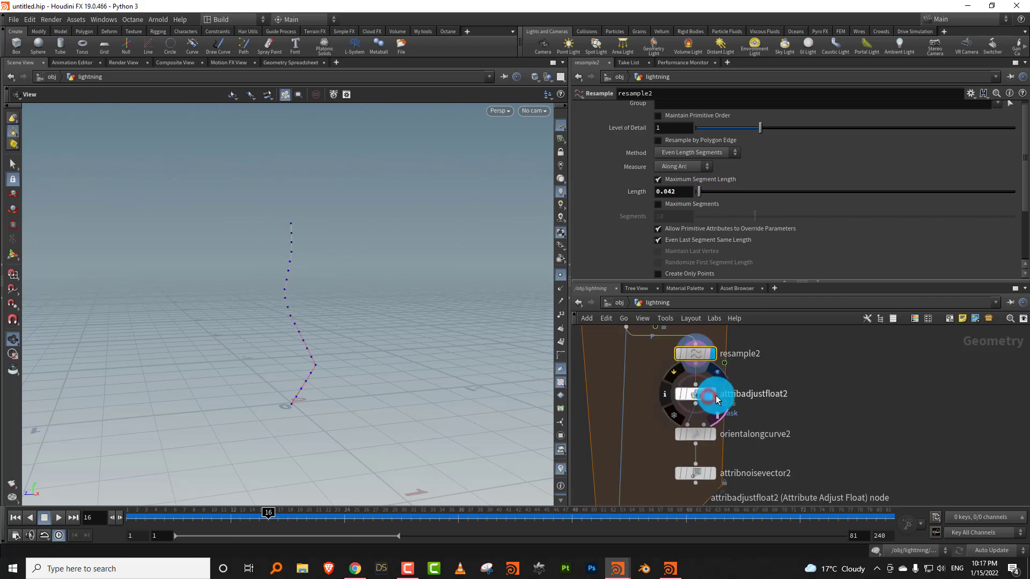
Step: Display attribadjustfloat2 and move the last interior point of its remap ramp slightly toward the ramp's end
{"action": "left_click", "coordinate": [717, 395]}
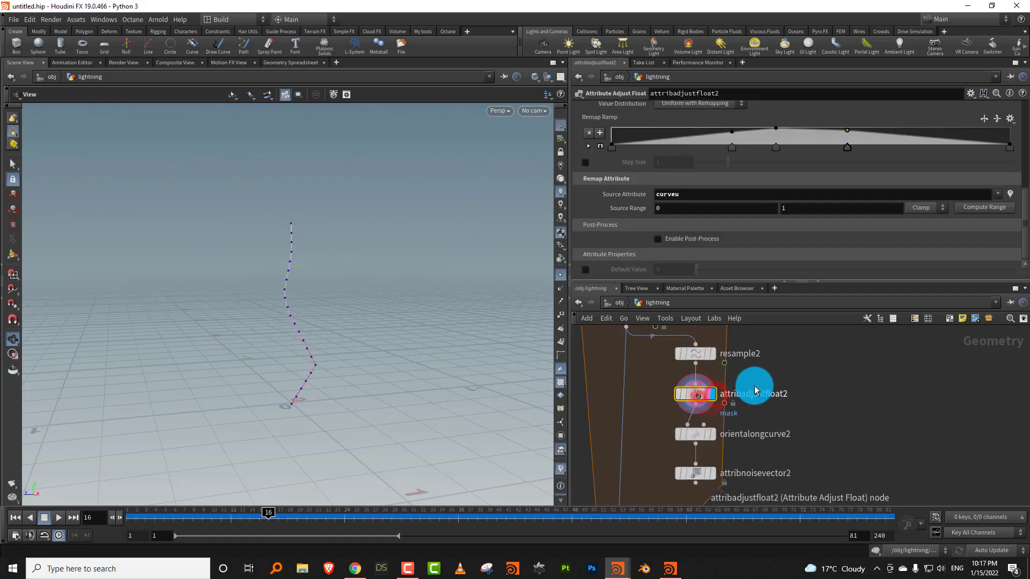
{"action": "left_click_drag", "start_coordinate": [754, 386], "coordinate": [663, 419]}
{"action": "left_click", "coordinate": [638, 389]}
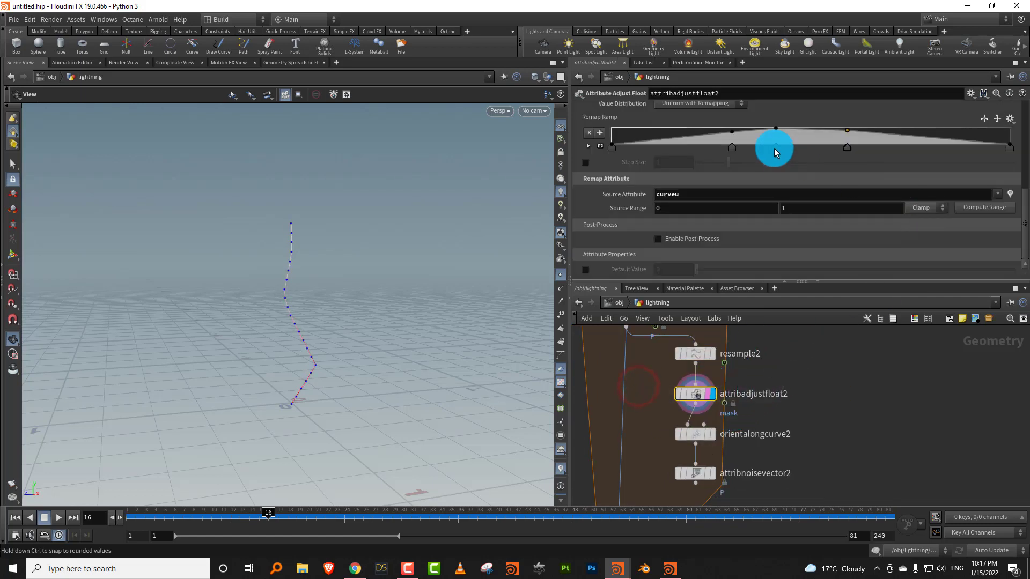
{"action": "left_click_drag", "start_coordinate": [848, 133], "coordinate": [856, 129]}
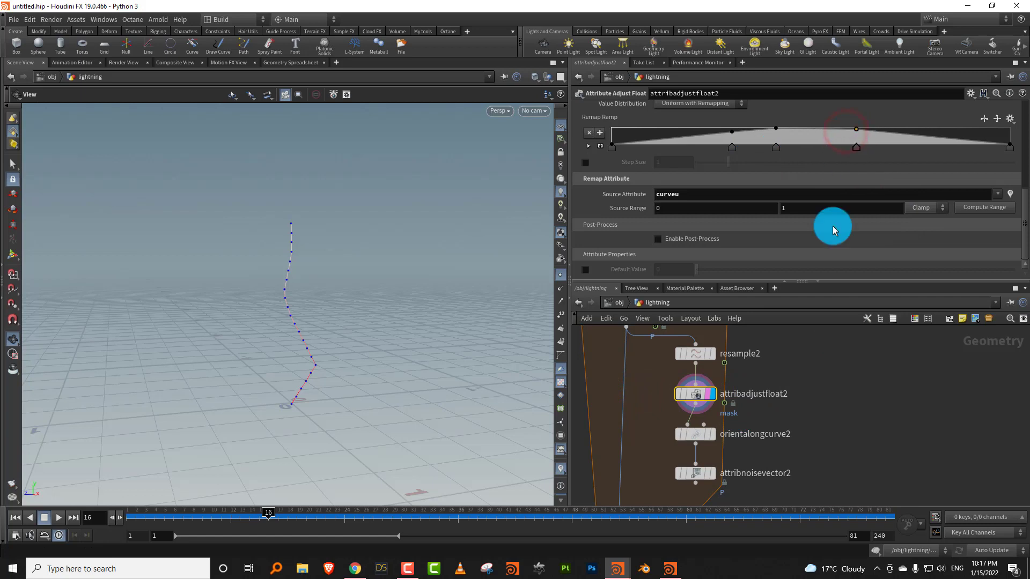
{"action": "middle_click_drag", "start_coordinate": [820, 371], "coordinate": [815, 337]}
{"action": "left_click_drag", "start_coordinate": [1024, 208], "coordinate": [1025, 178]}
Step: Display attribnoisevector2 and set its noise element size to 0.14 and amplitude to 0.22
{"action": "middle_click_drag", "start_coordinate": [777, 377], "coordinate": [766, 326]}
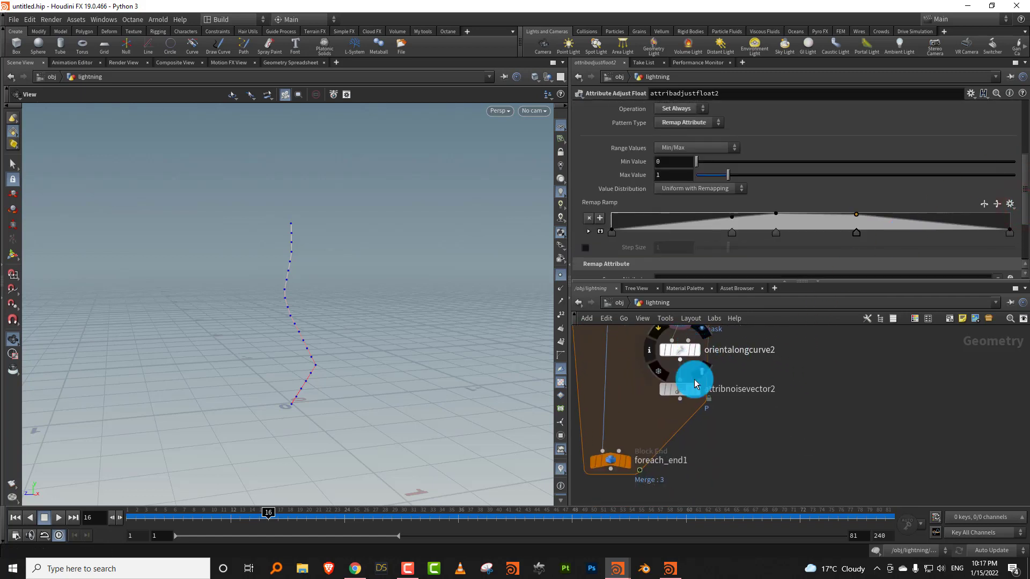
{"action": "left_click", "coordinate": [695, 390]}
{"action": "left_click", "coordinate": [685, 396]}
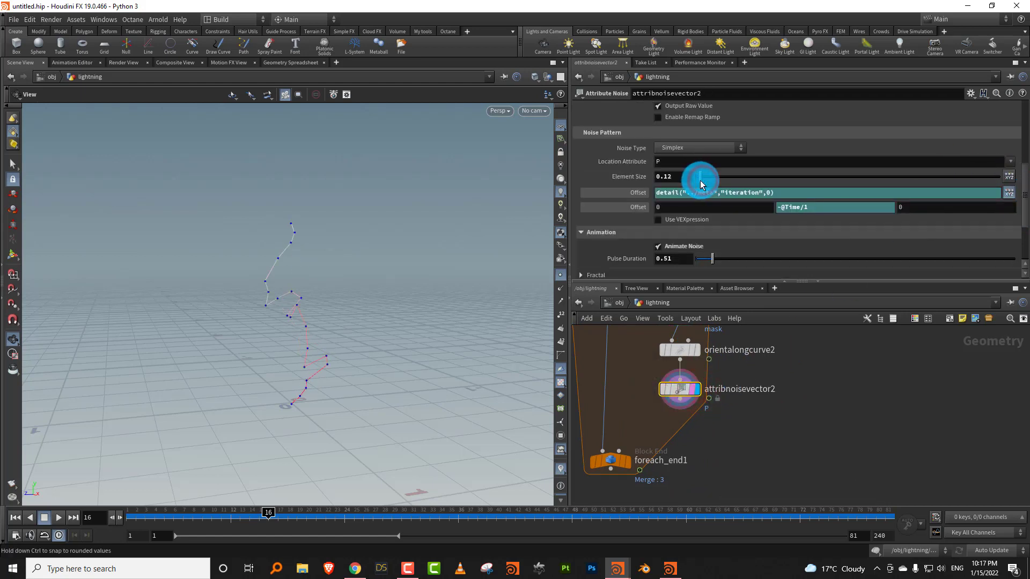
{"action": "left_click_drag", "start_coordinate": [701, 181], "coordinate": [701, 180]}
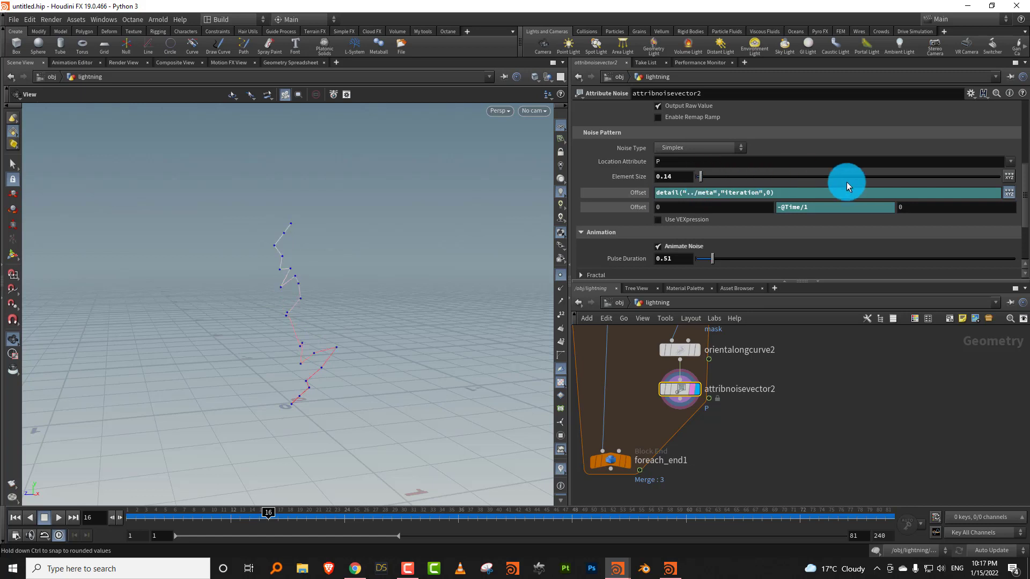
{"action": "left_click_drag", "start_coordinate": [1025, 205], "coordinate": [1023, 175]}
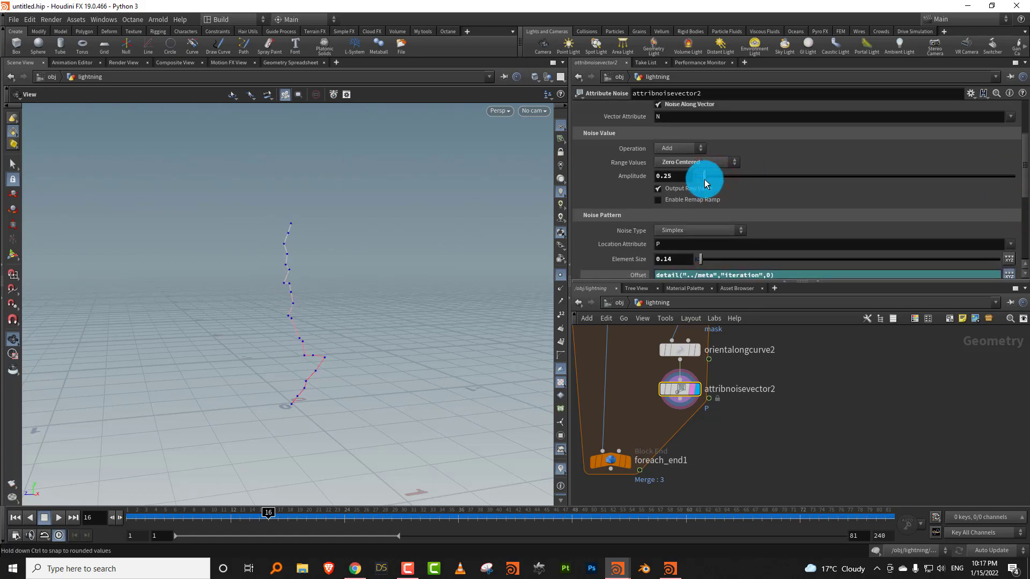
{"action": "left_click_drag", "start_coordinate": [703, 185], "coordinate": [704, 185]}
Step: Connect attribnoisevector2 to foreach_end1, display the loop's result, and hide the points in the viewport
{"action": "left_click_drag", "start_coordinate": [679, 399], "coordinate": [607, 451]}
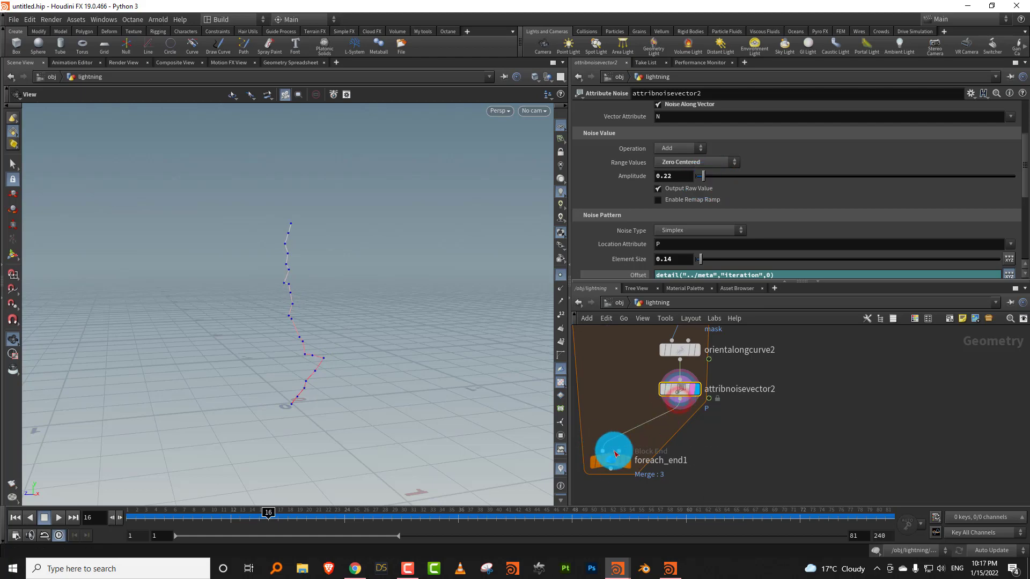
{"action": "left_click", "coordinate": [560, 274]}
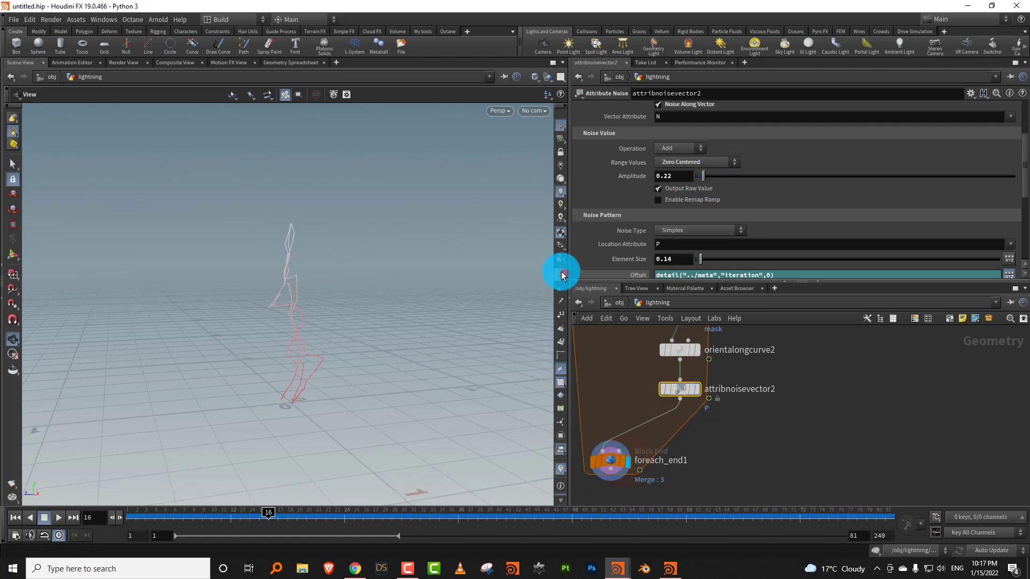
{"action": "left_click_drag", "start_coordinate": [345, 340], "coordinate": [445, 358]}
{"action": "left_click_drag", "start_coordinate": [1024, 194], "coordinate": [1014, 211]}
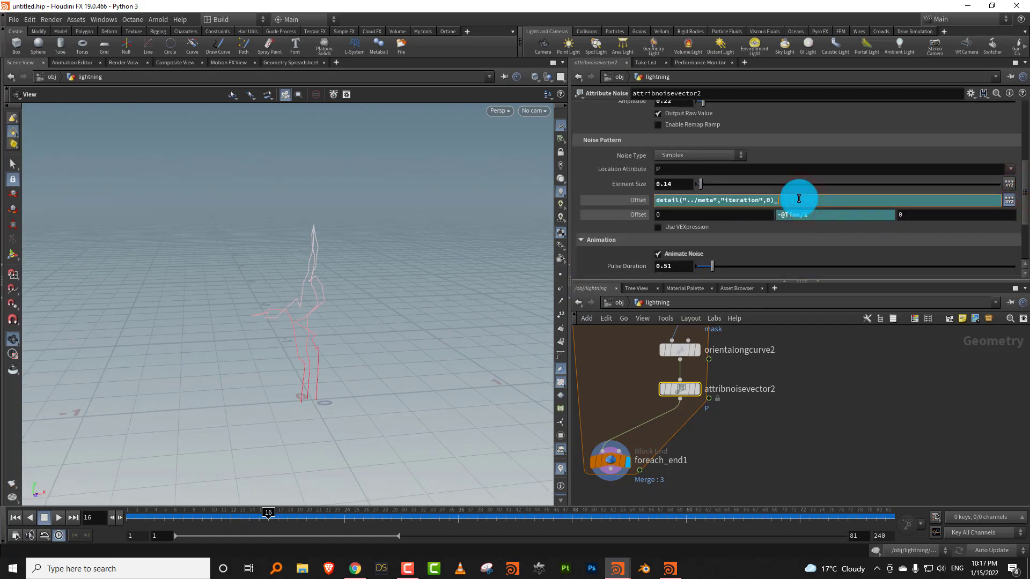
{"action": "type", "text": "5"}
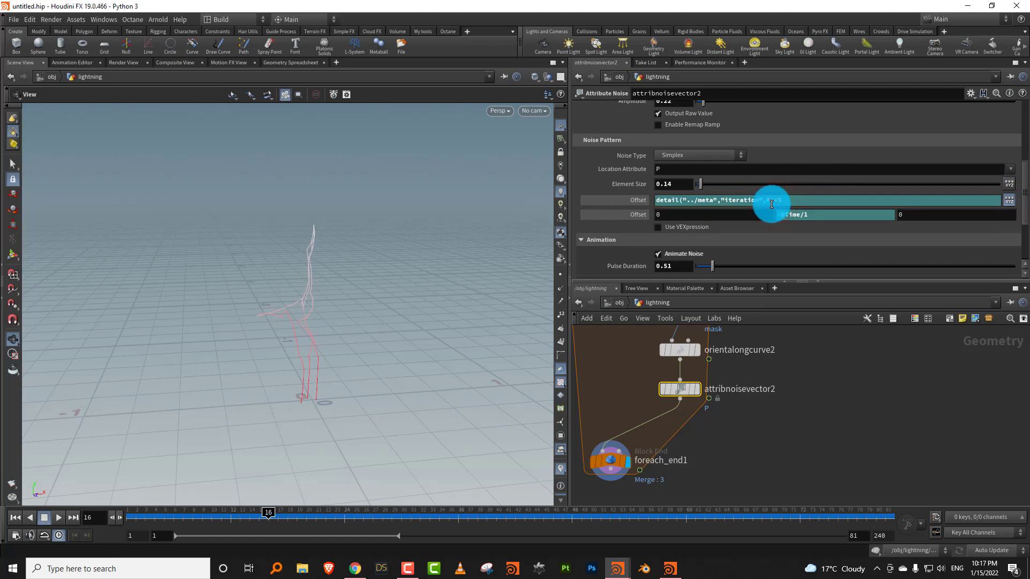
{"action": "left_click_drag", "start_coordinate": [326, 340], "coordinate": [328, 316]}
{"action": "double_click", "coordinate": [804, 214]}
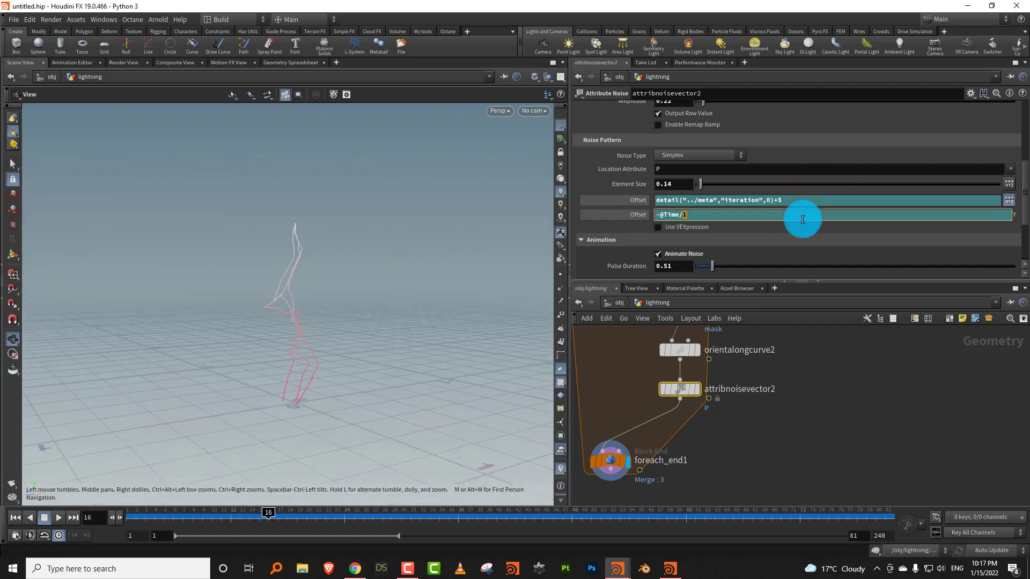
{"action": "key", "text": "Return"}
Step: Play the animation with the playback range ending at frame 46 and toggle the bypass of orientalongcurve2 to compare
{"action": "left_click_drag", "start_coordinate": [156, 512], "coordinate": [131, 515]}
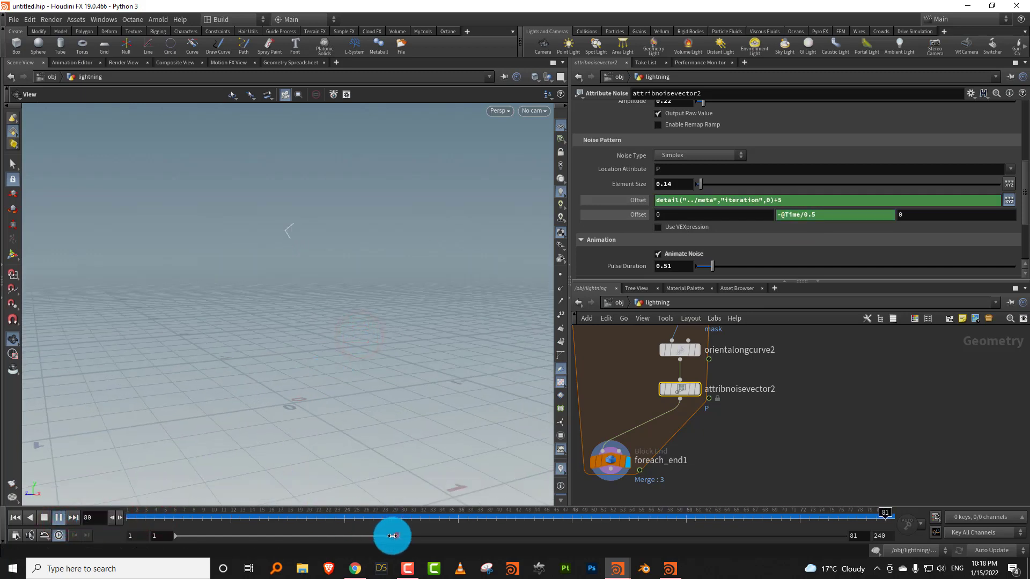
{"action": "left_click_drag", "start_coordinate": [393, 535], "coordinate": [303, 547]}
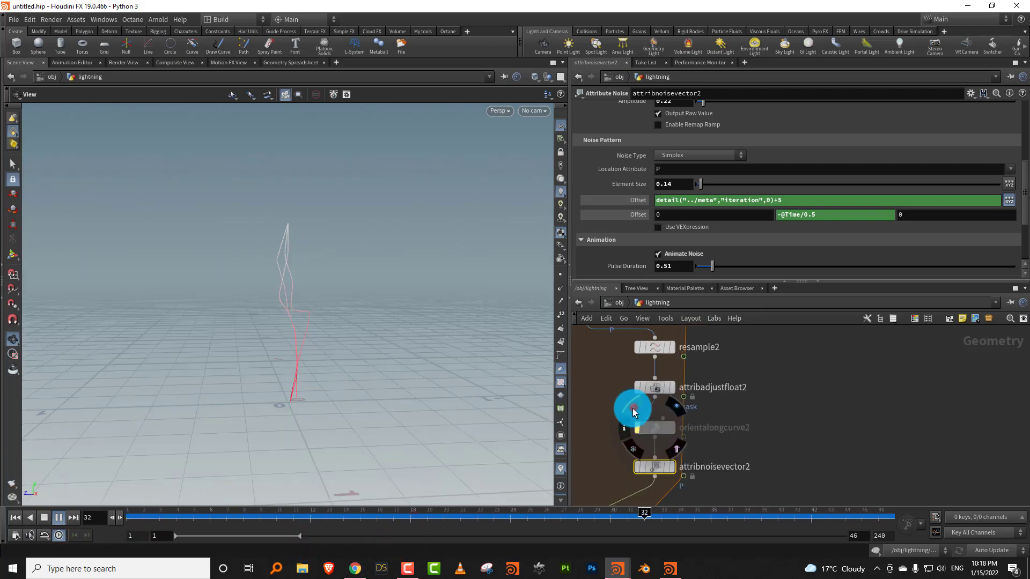
{"action": "left_click", "coordinate": [633, 411]}
{"action": "left_click_drag", "start_coordinate": [726, 414], "coordinate": [662, 437]}
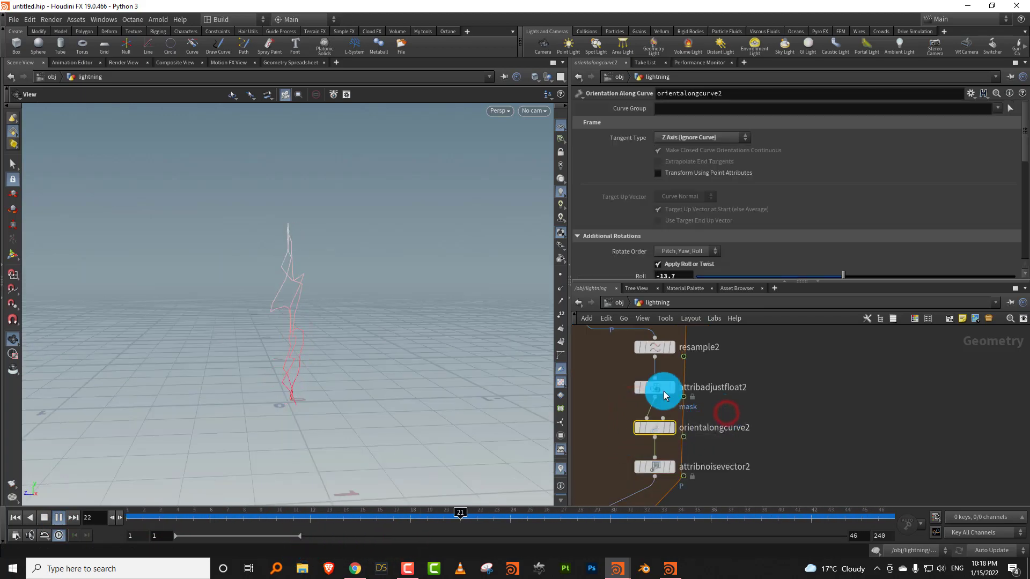
{"action": "left_click", "coordinate": [857, 277]}
{"action": "left_click", "coordinate": [711, 268]}
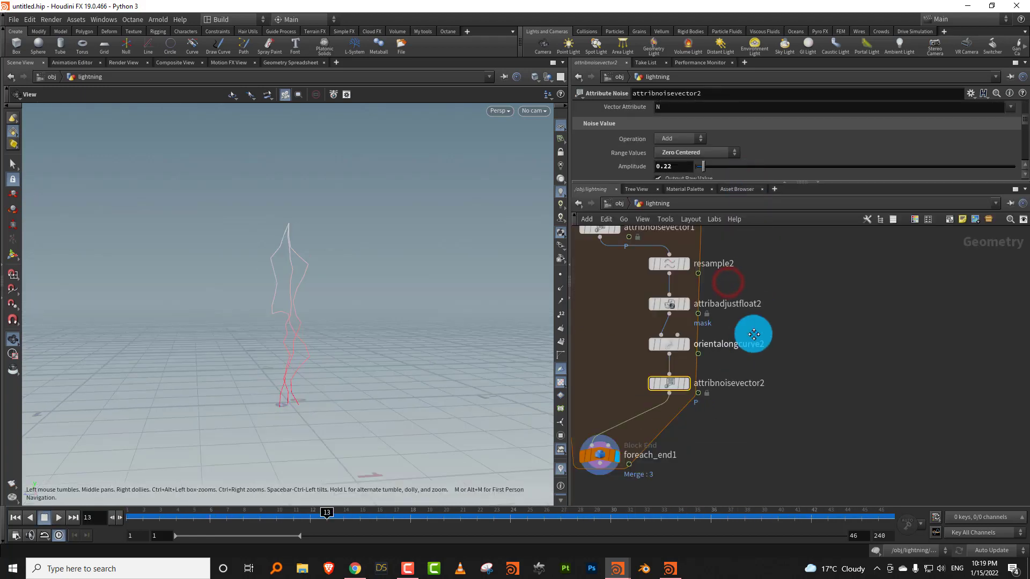
Step: Look over the node chain in the for-each loop and examine the lightning strands from several angles
{"action": "scroll", "coordinate": [751, 333], "scroll_direction": "down", "scroll_amount": 4}
{"action": "middle_click_drag", "start_coordinate": [776, 290], "coordinate": [729, 370]}
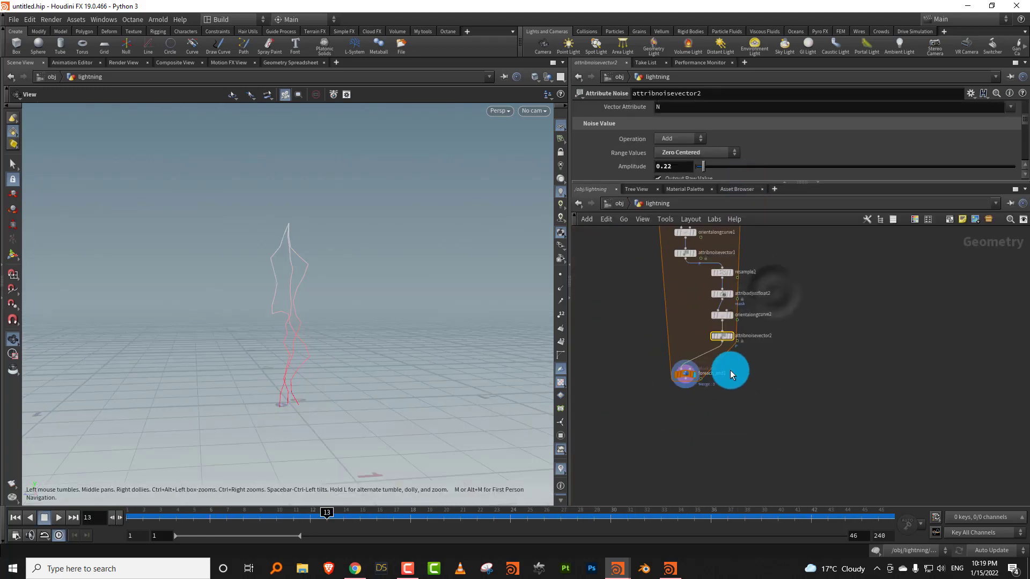
{"action": "scroll", "coordinate": [730, 368], "scroll_direction": "up", "scroll_amount": 3}
{"action": "left_click_drag", "start_coordinate": [542, 359], "coordinate": [192, 341]}
{"action": "middle_click_drag", "start_coordinate": [743, 317], "coordinate": [719, 333]}
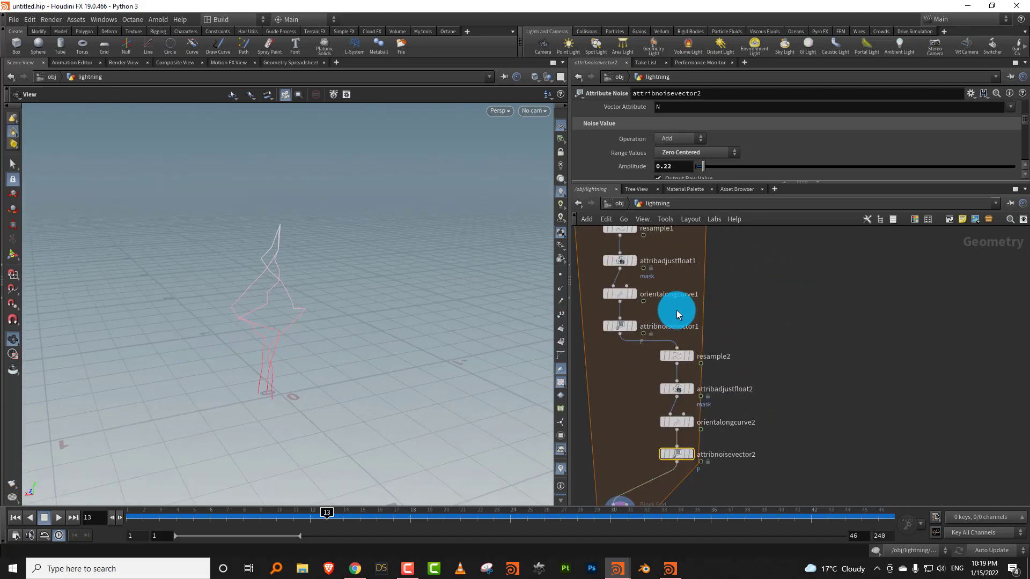
{"action": "left_click", "coordinate": [412, 570]}
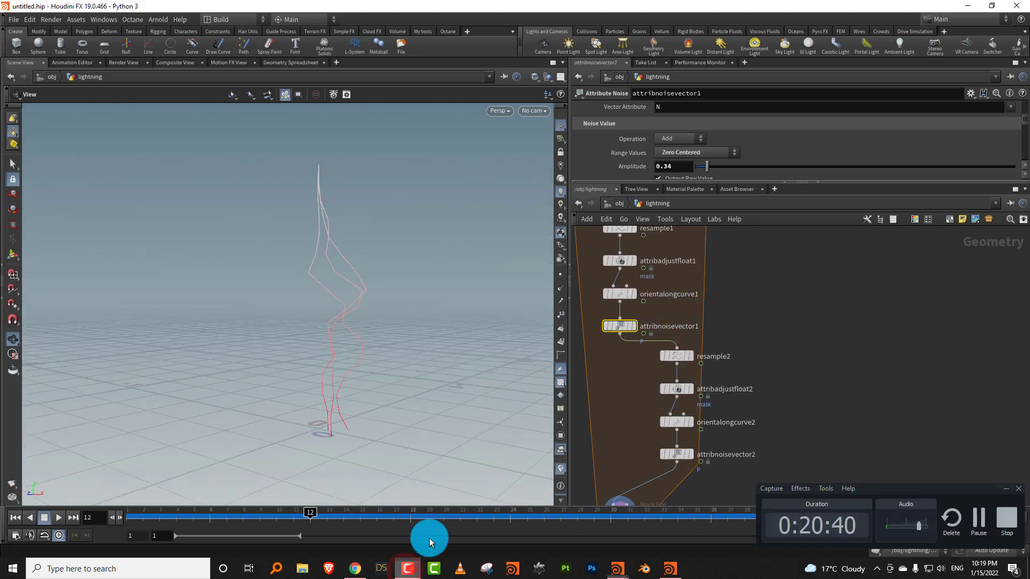
{"action": "mouse_move", "coordinate": [402, 338]}
{"action": "left_mouse_down"}
{"action": "mouse_move", "coordinate": [353, 353]}
{"action": "mouse_move", "coordinate": [412, 352]}
{"action": "left_mouse_up"}
Step: Display the result of attribnoisevector2 inside the for-each loop
{"action": "middle_click_drag", "start_coordinate": [746, 394], "coordinate": [754, 329]}
{"action": "scroll", "coordinate": [743, 349], "scroll_direction": "up", "scroll_amount": 2}
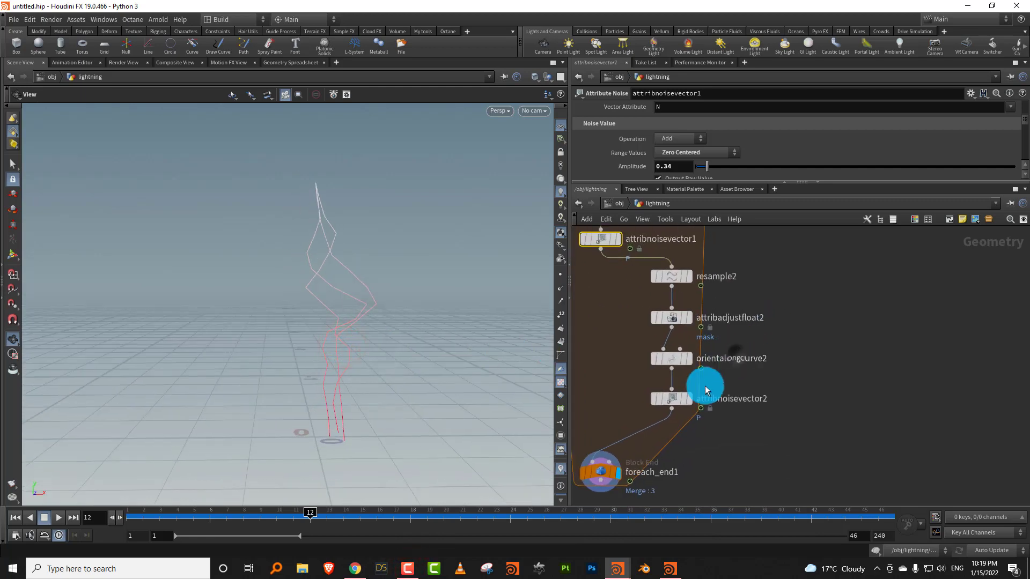
{"action": "left_click", "coordinate": [683, 400]}
{"action": "left_click", "coordinate": [681, 399]}
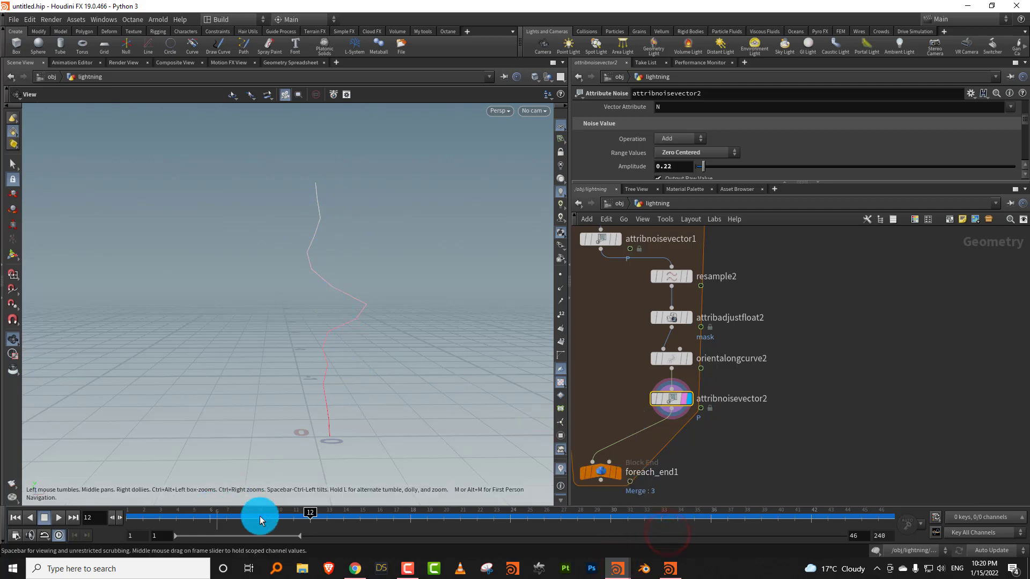
Step: Switch to the finished lightning hit.hip scene, examine its bolts at frame 7, and return to untitled.hip
{"action": "mouse_move", "coordinate": [603, 565]}
{"action": "left_click", "coordinate": [523, 502]}
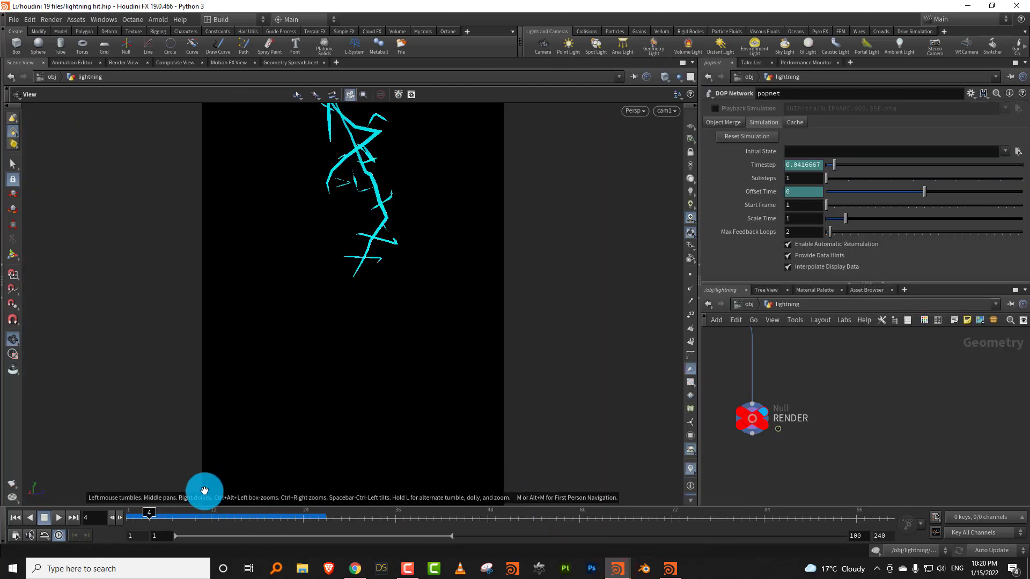
{"action": "left_click_drag", "start_coordinate": [154, 515], "coordinate": [172, 515]}
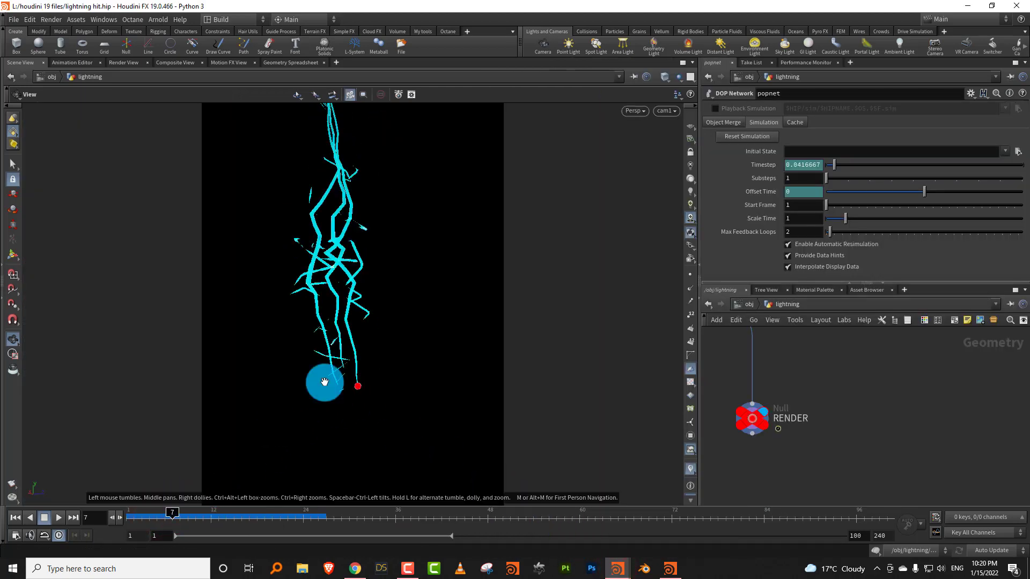
{"action": "left_click_drag", "start_coordinate": [354, 282], "coordinate": [309, 298]}
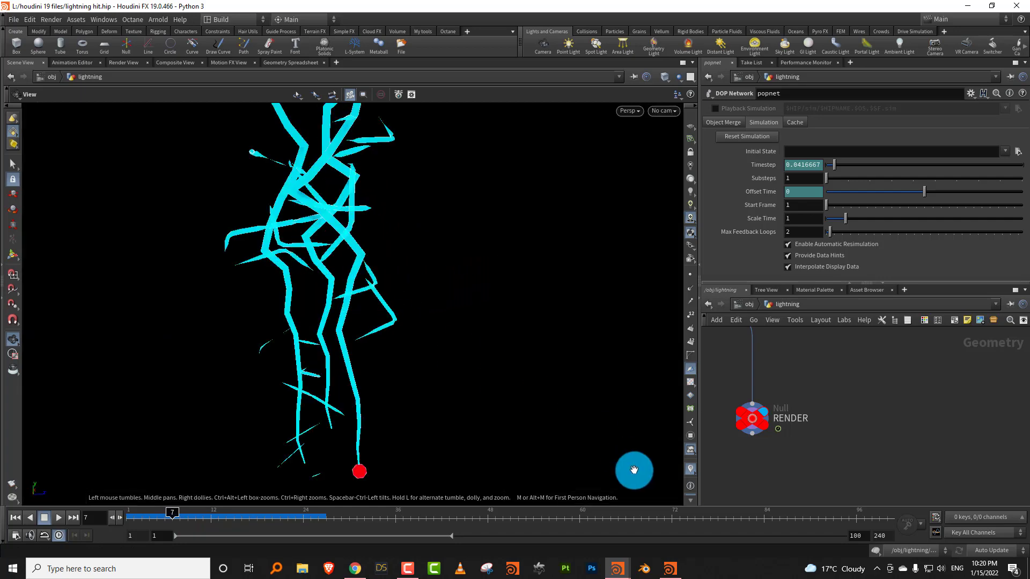
{"action": "left_click", "coordinate": [611, 568]}
{"action": "left_click", "coordinate": [652, 523]}
Step: Insert a Sweep node between attribnoisevector2 and foreach_end1
{"action": "scroll", "coordinate": [774, 412], "scroll_direction": "down", "scroll_amount": 5}
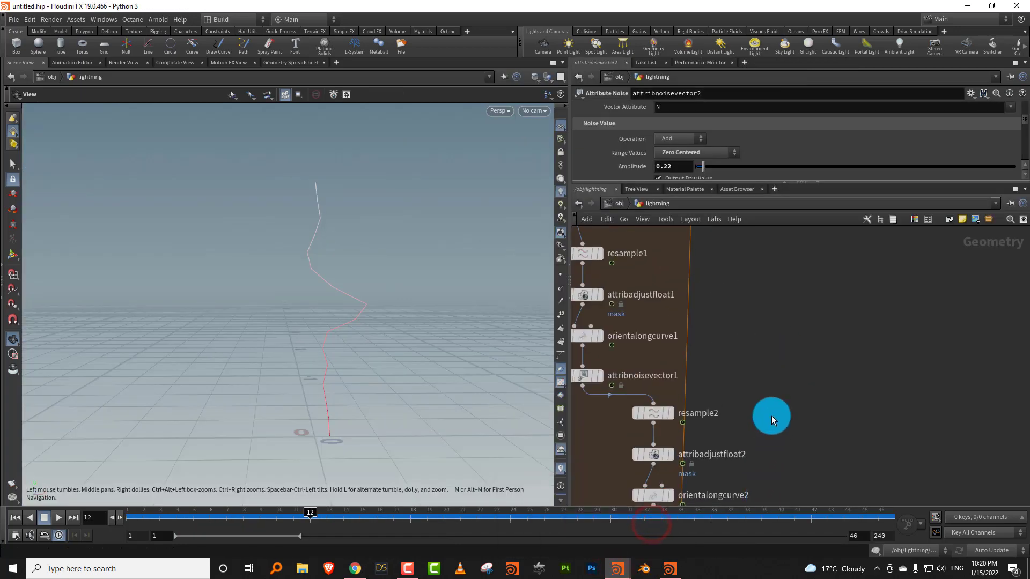
{"action": "scroll", "coordinate": [774, 412], "scroll_direction": "up", "scroll_amount": 5}
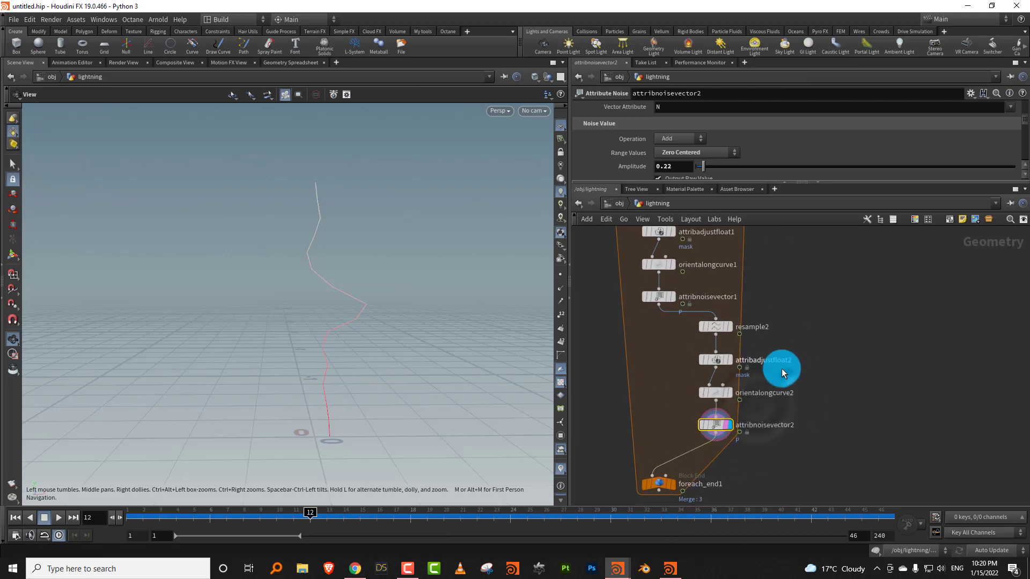
{"action": "scroll", "coordinate": [744, 439], "scroll_direction": "up", "scroll_amount": 2}
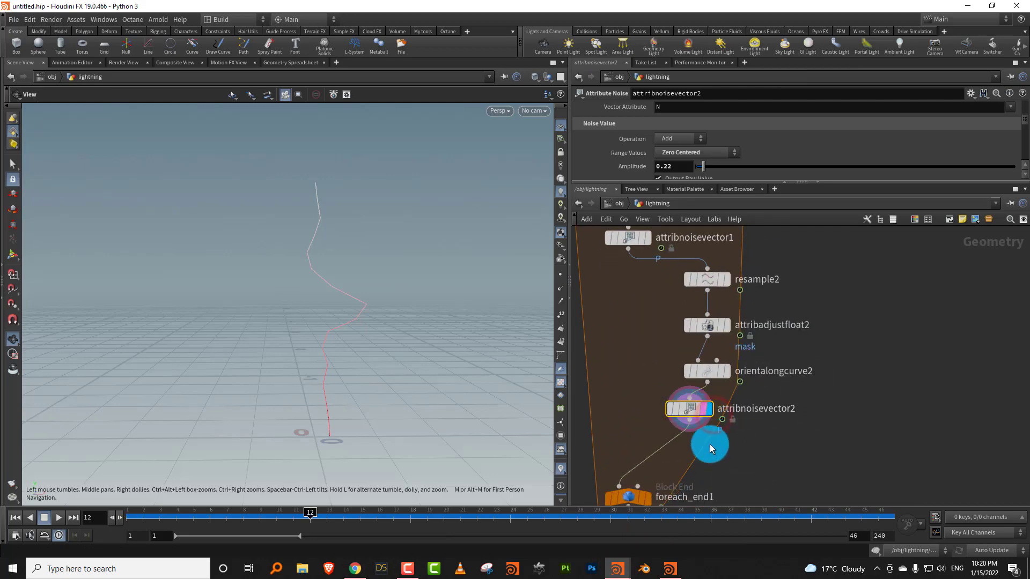
{"action": "key", "text": "Tab"}
{"action": "type", "text": "swe"}
{"action": "left_click", "coordinate": [835, 30]}
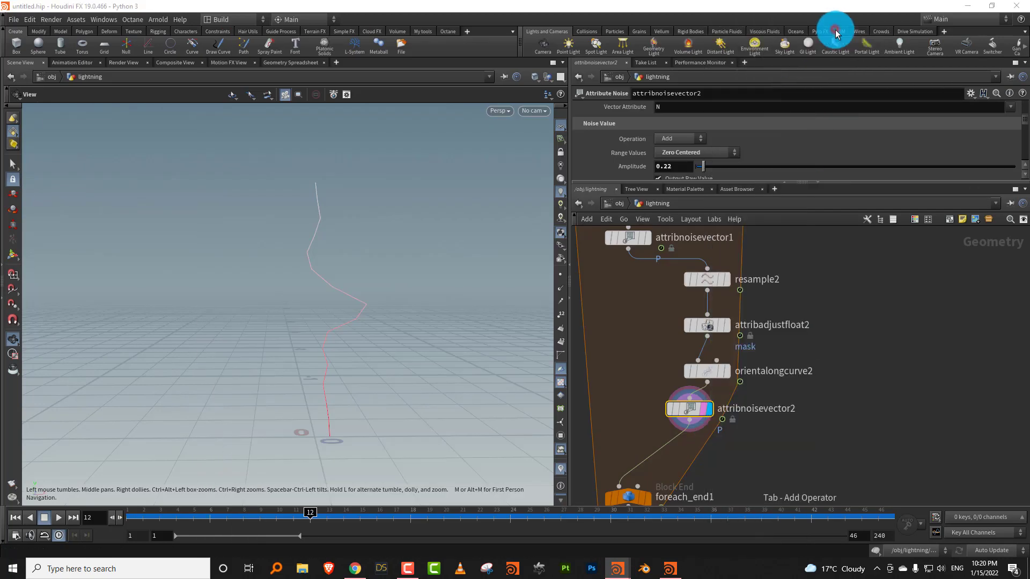
{"action": "left_click", "coordinate": [666, 452]}
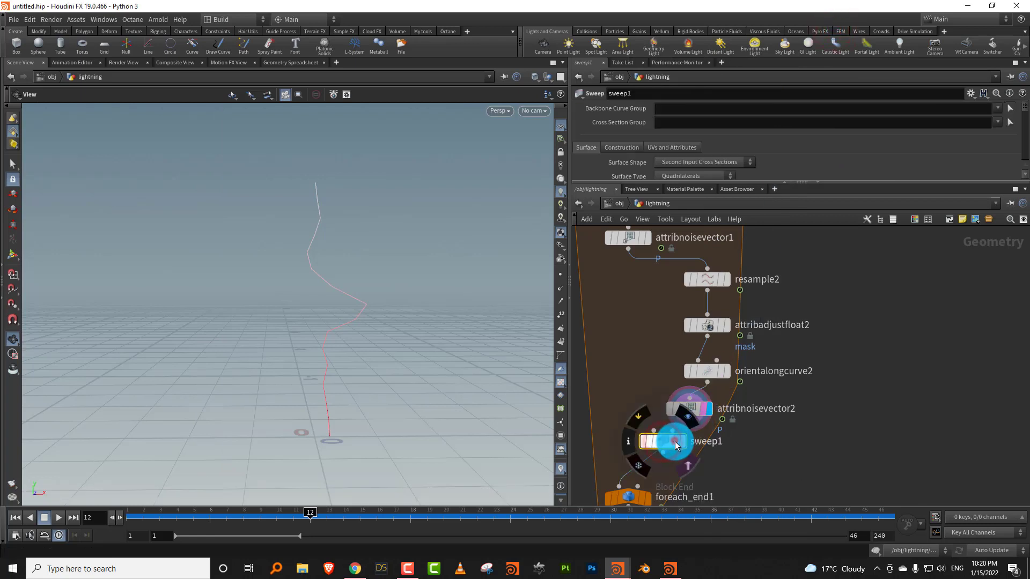
Step: Display sweep1 and set its surface shape to Round Tube
{"action": "left_click_drag", "start_coordinate": [693, 181], "coordinate": [694, 267]}
{"action": "left_click", "coordinate": [696, 176]}
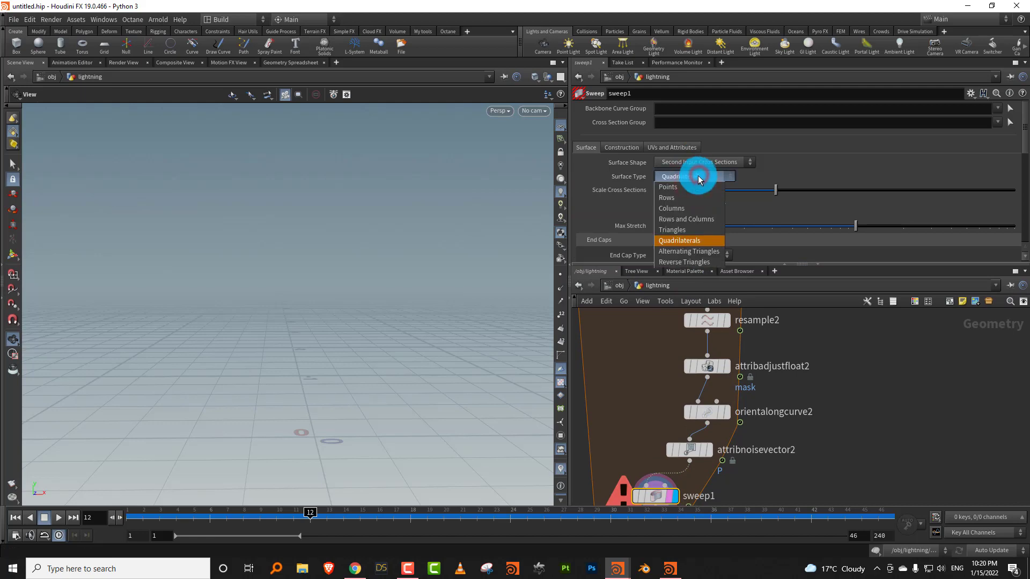
{"action": "left_click", "coordinate": [707, 162]}
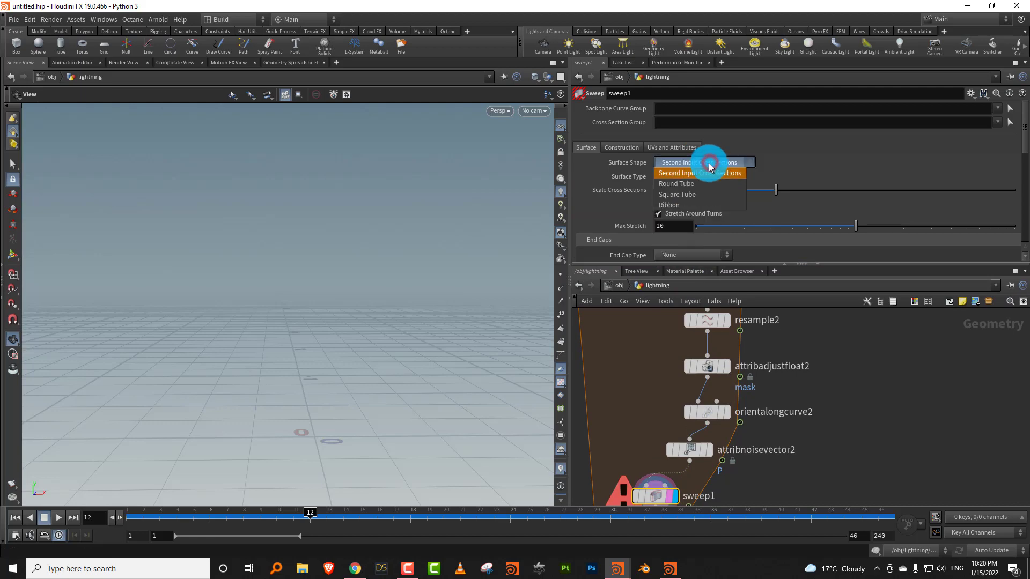
{"action": "left_click", "coordinate": [700, 198]}
{"action": "mouse_move", "coordinate": [363, 323]}
{"action": "left_mouse_down"}
{"action": "mouse_move", "coordinate": [308, 324]}
{"action": "mouse_move", "coordinate": [343, 323]}
{"action": "left_mouse_up"}
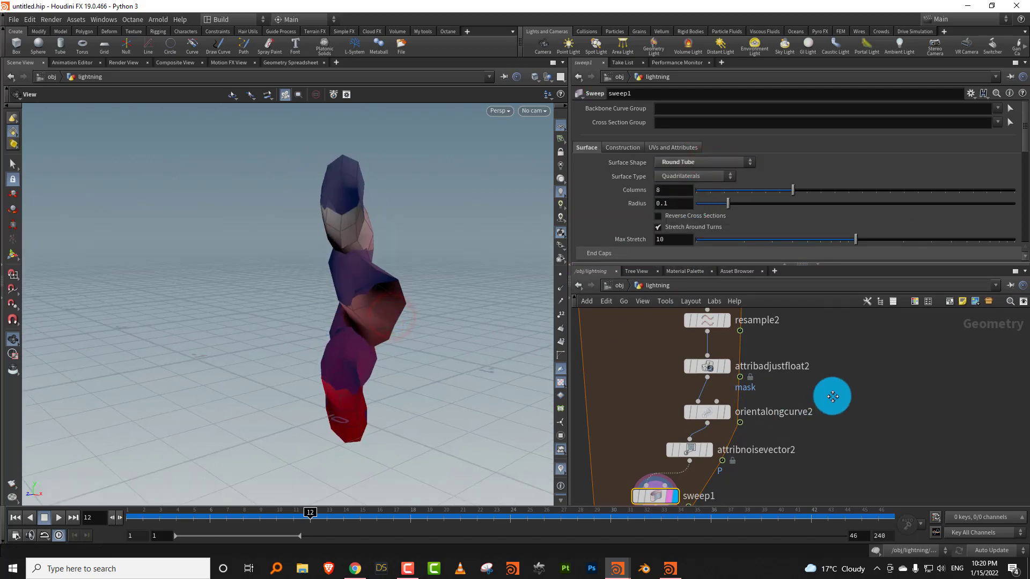
Step: Insert an Attribute Delete node between attribnoisevector2 and sweep1
{"action": "middle_click_drag", "start_coordinate": [777, 441], "coordinate": [792, 365]}
{"action": "key", "text": "Tab"}
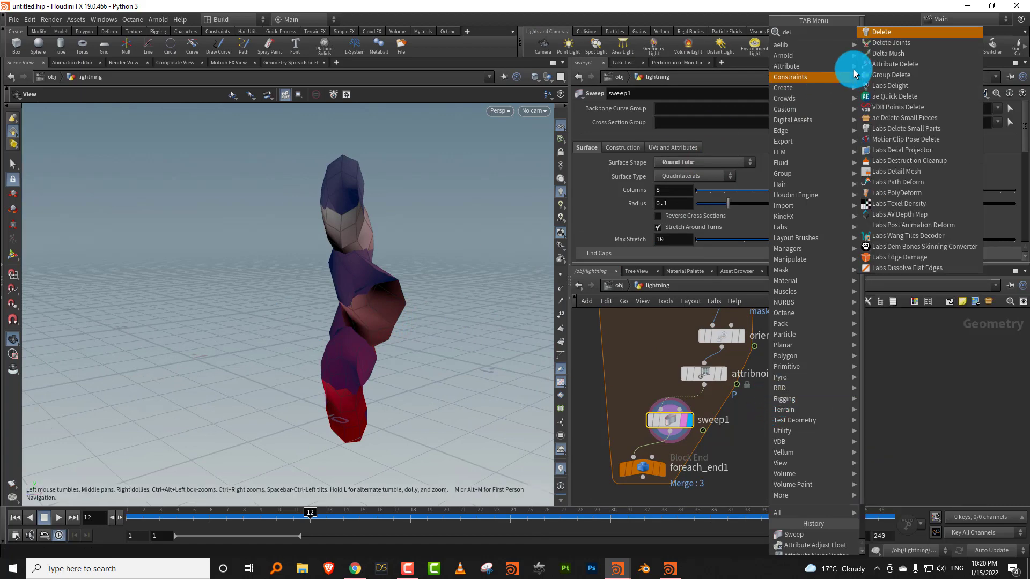
{"action": "type", "text": "del"}
{"action": "left_click", "coordinate": [891, 64]}
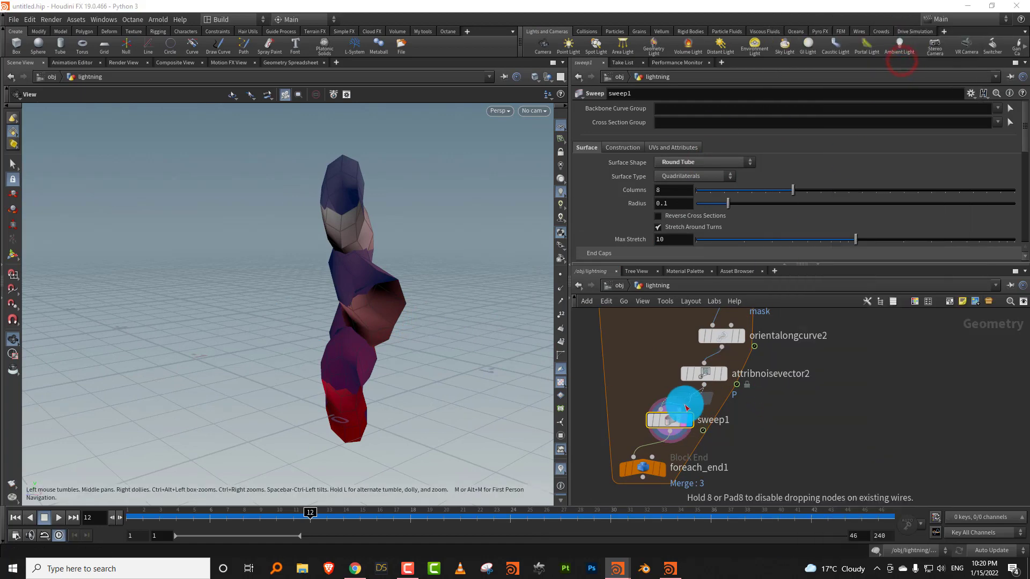
{"action": "left_click", "coordinate": [697, 421]}
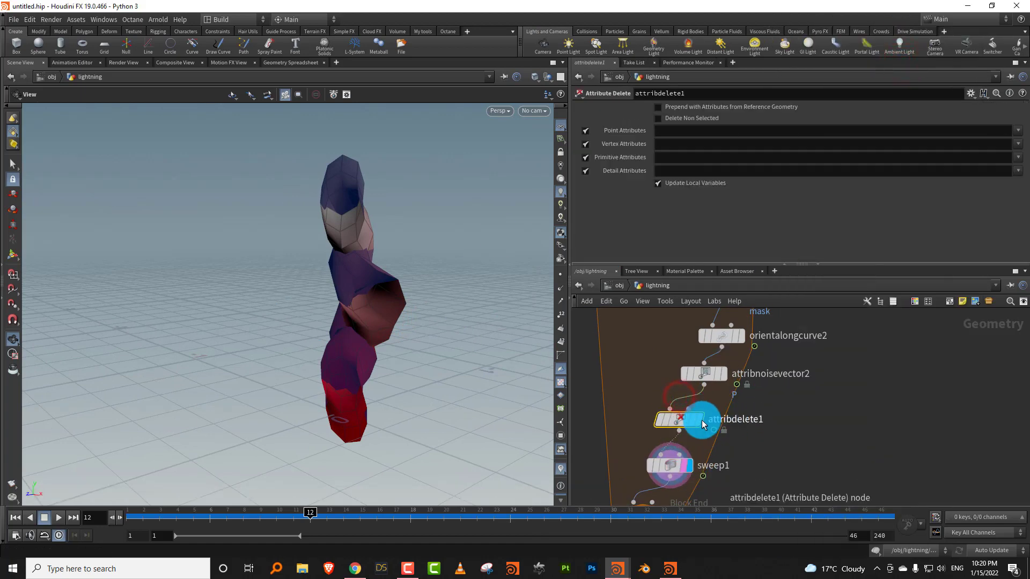
Step: Set attribdelete1's Point Attributes to * so that all point attributes are deleted
{"action": "left_click", "coordinate": [1019, 131]}
{"action": "left_click", "coordinate": [907, 129]}
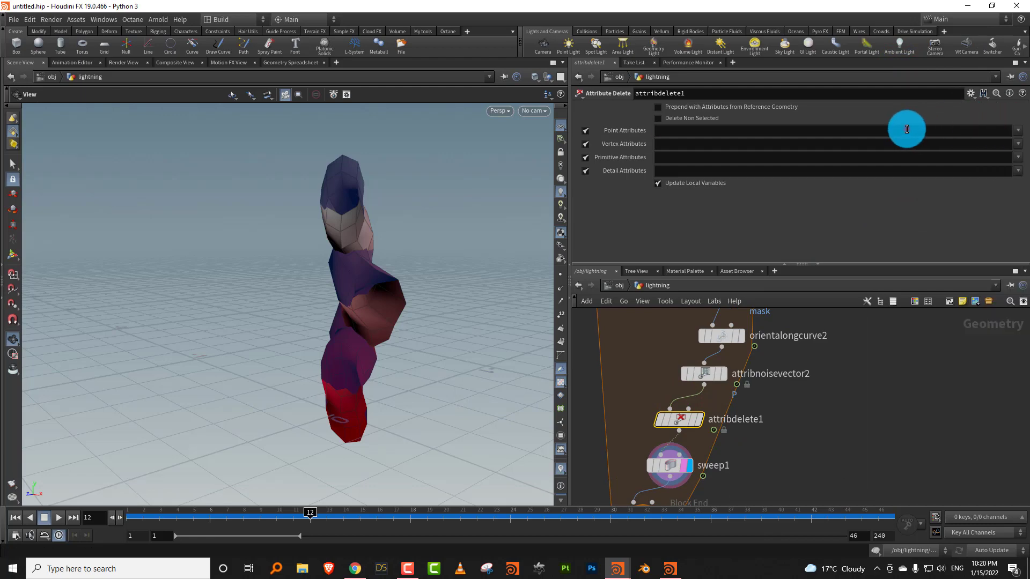
{"action": "key", "text": "Return"}
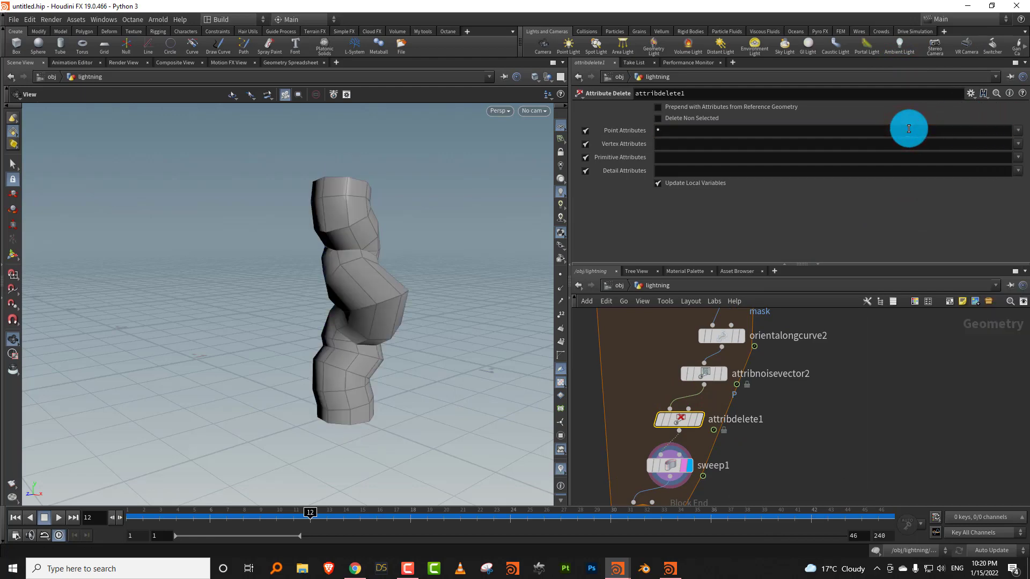
{"action": "left_click_drag", "start_coordinate": [374, 331], "coordinate": [478, 325]}
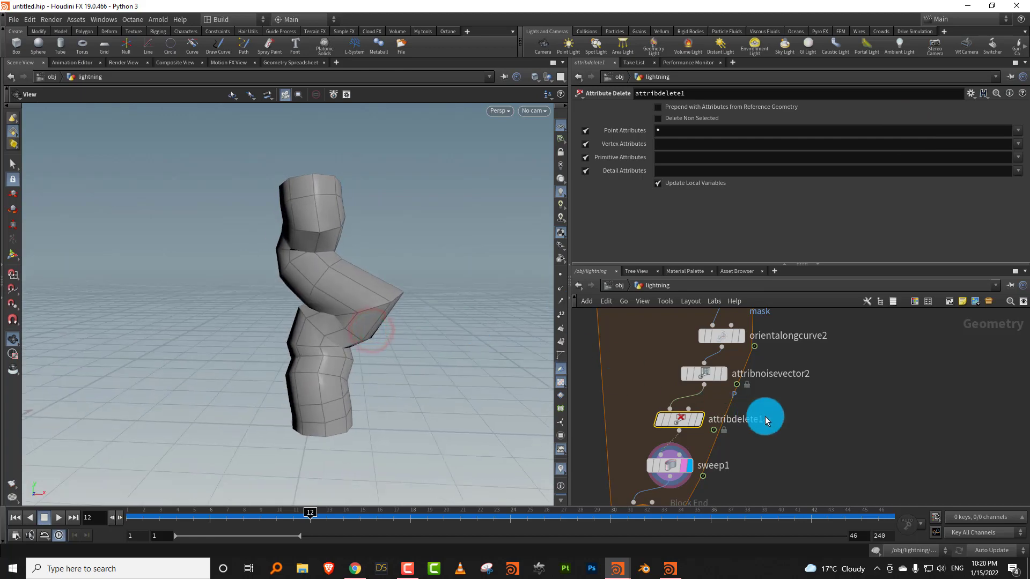
Step: Set sweep1's tube radius to about 0.074
{"action": "left_click_drag", "start_coordinate": [741, 450], "coordinate": [612, 495]}
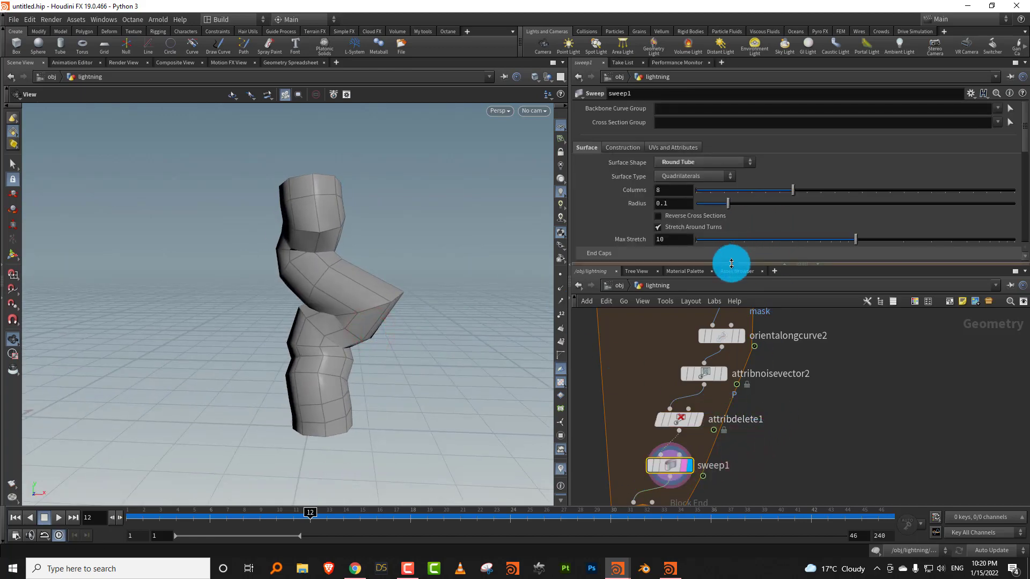
{"action": "left_click_drag", "start_coordinate": [731, 264], "coordinate": [728, 296]}
{"action": "left_click_drag", "start_coordinate": [752, 454], "coordinate": [668, 429]}
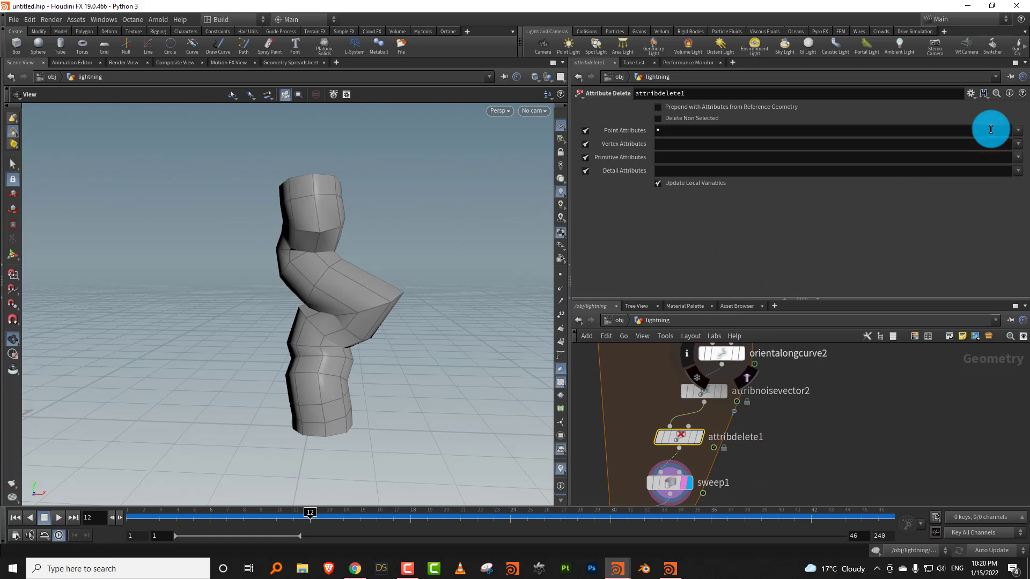
{"action": "left_click", "coordinate": [745, 465]}
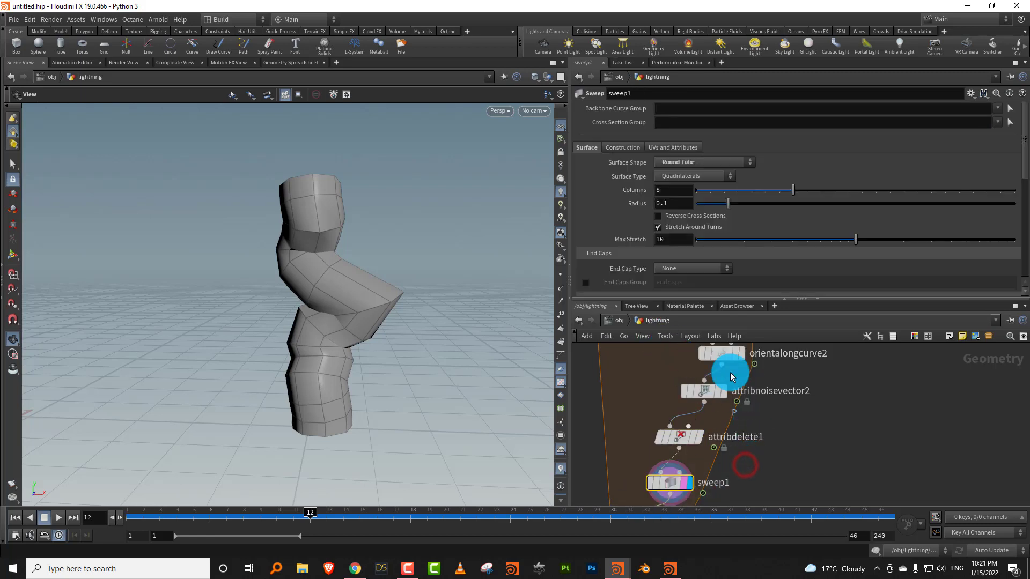
{"action": "left_click_drag", "start_coordinate": [740, 209], "coordinate": [720, 203]}
Step: Enable Apply Scale Along Curve on sweep1 and shape the scale ramp with a full-height middle point and low ends, the first at about 0.133
{"action": "scroll", "coordinate": [999, 197], "scroll_direction": "down", "scroll_amount": 3}
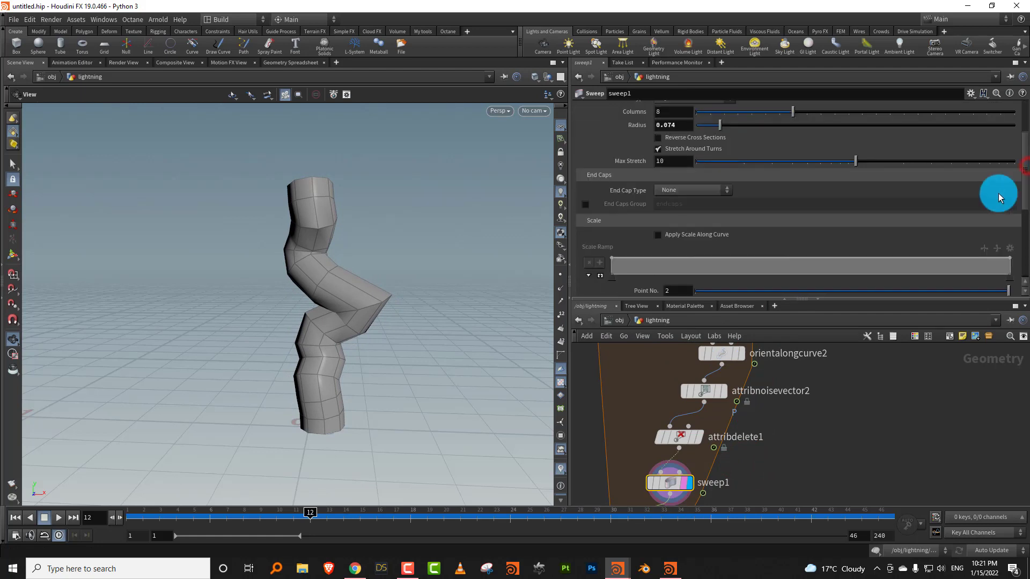
{"action": "left_click", "coordinate": [660, 236]}
{"action": "left_click_drag", "start_coordinate": [625, 270], "coordinate": [626, 324]}
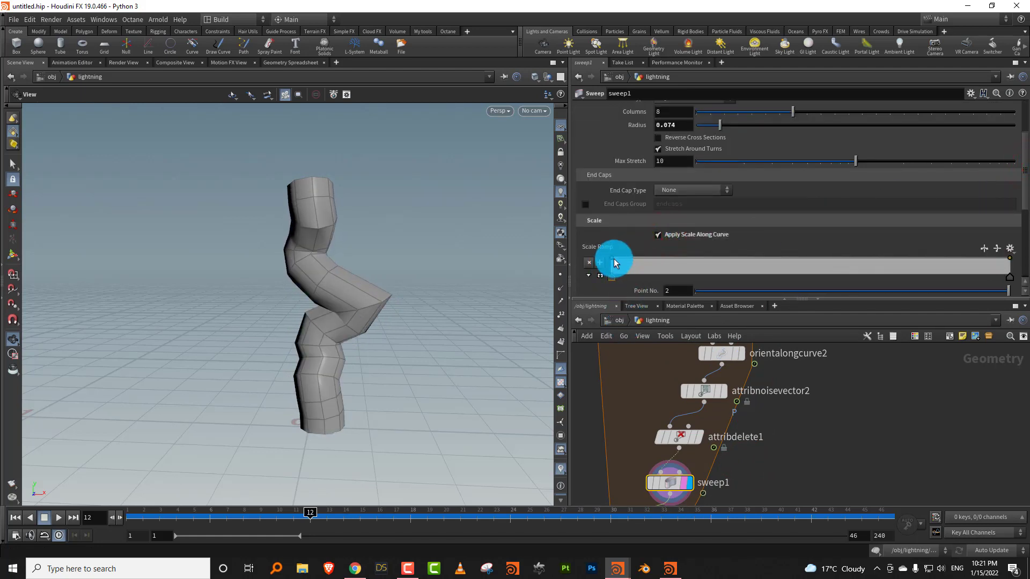
{"action": "left_click_drag", "start_coordinate": [613, 258], "coordinate": [609, 267]}
{"action": "left_click", "coordinate": [786, 260]}
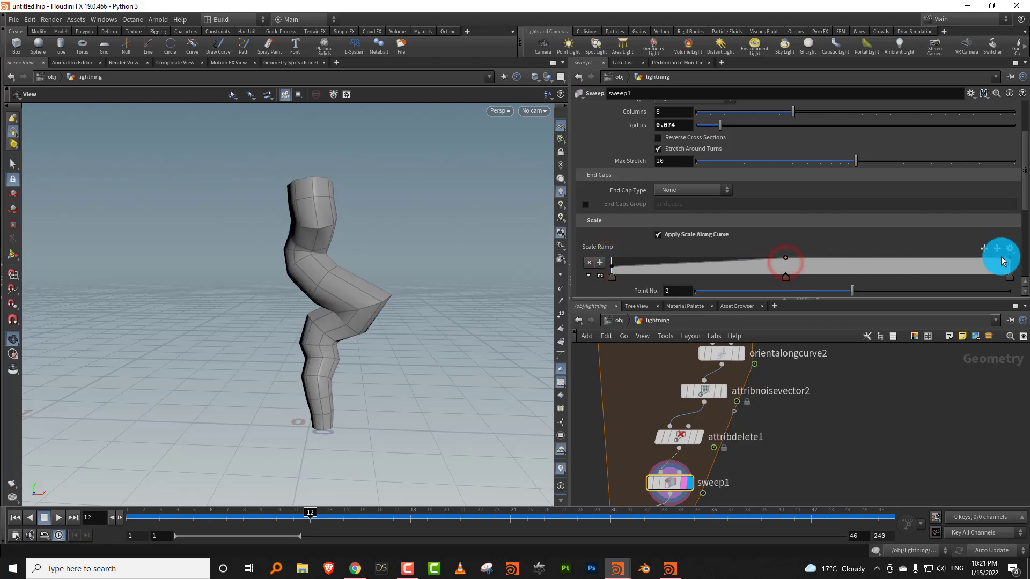
{"action": "left_click_drag", "start_coordinate": [1014, 264], "coordinate": [1012, 273]}
{"action": "left_click_drag", "start_coordinate": [612, 273], "coordinate": [613, 276]}
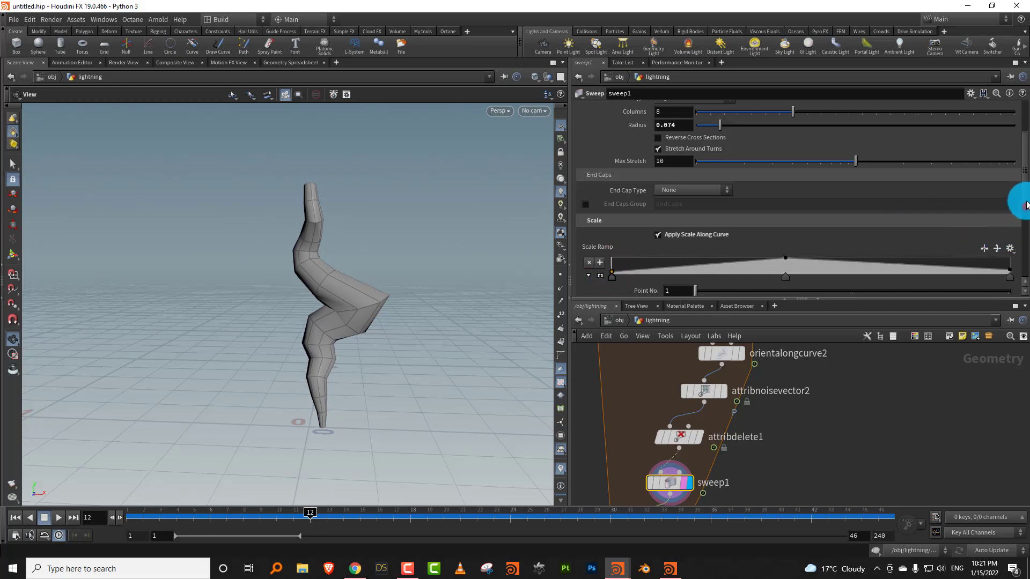
Step: Try the Columns surface type on sweep1 and switch back to Quadrilaterals
{"action": "scroll", "coordinate": [1026, 204], "scroll_direction": "up", "scroll_amount": 3}
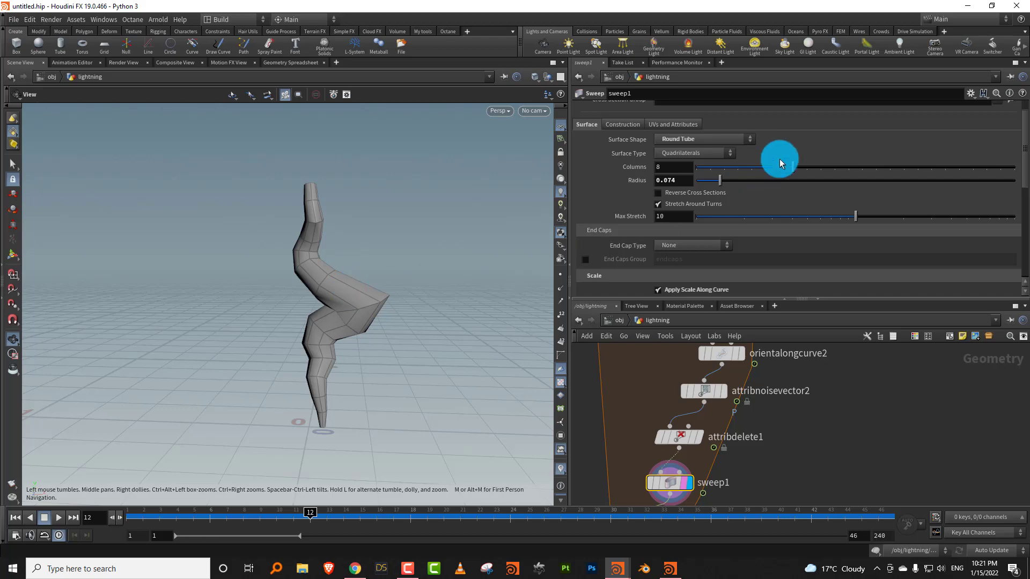
{"action": "left_click", "coordinate": [684, 156]}
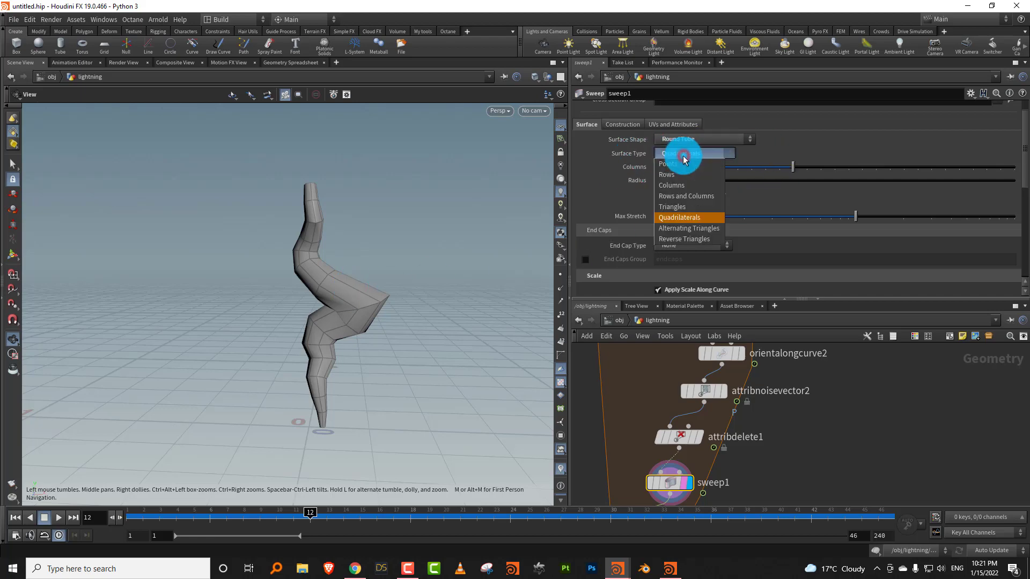
{"action": "left_click", "coordinate": [675, 185]}
{"action": "left_click_drag", "start_coordinate": [498, 266], "coordinate": [517, 244]}
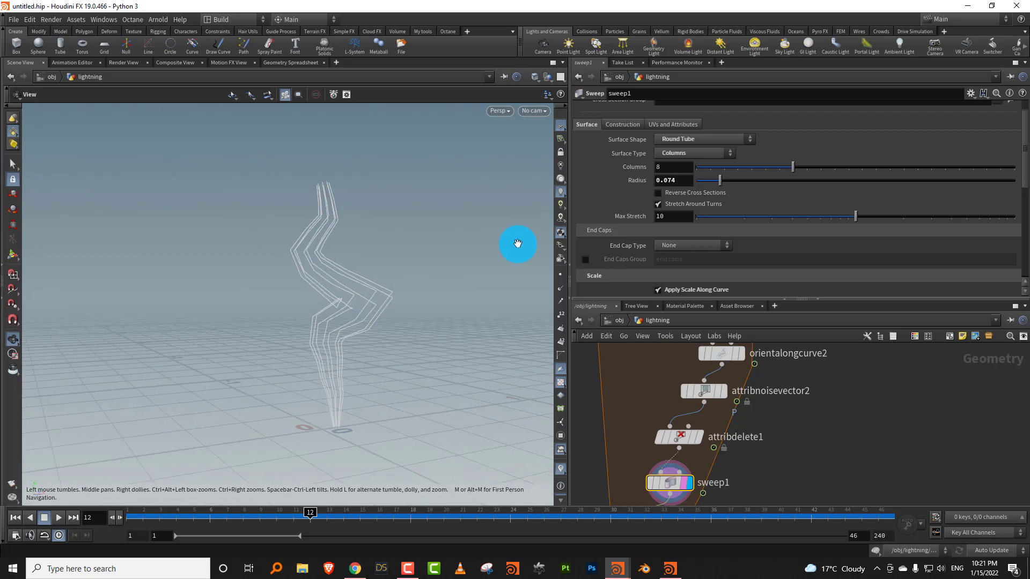
{"action": "left_click", "coordinate": [693, 154]}
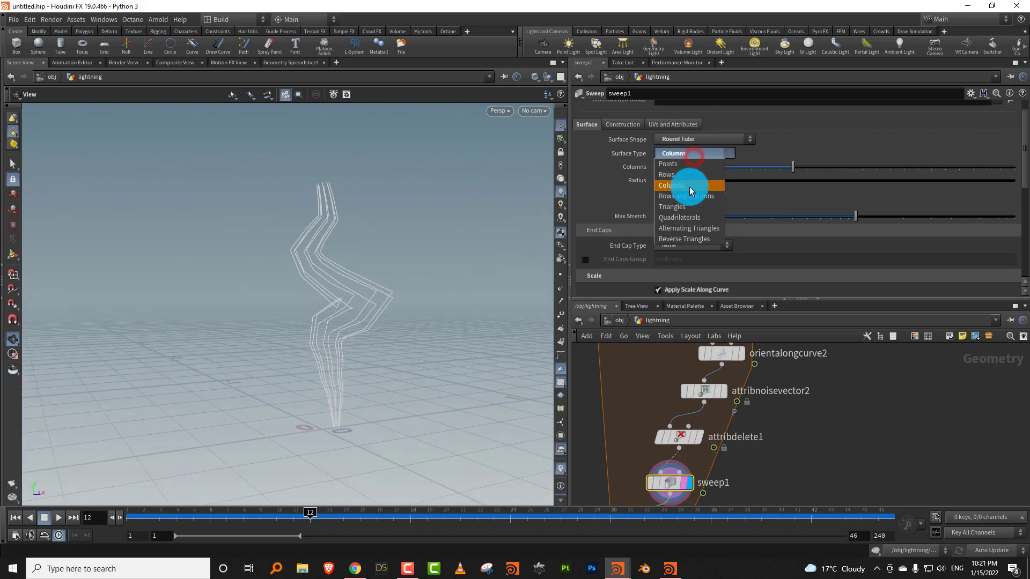
{"action": "left_click", "coordinate": [675, 217]}
Step: Set sweep1's full twists to 5 and add a slight positive roll
{"action": "left_click_drag", "start_coordinate": [1027, 166], "coordinate": [1006, 258]}
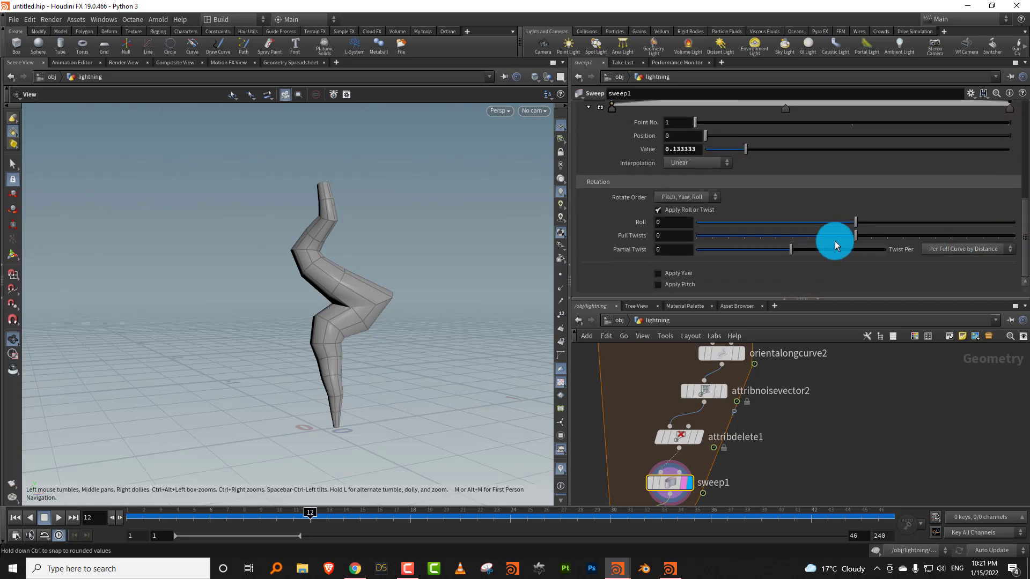
{"action": "left_click_drag", "start_coordinate": [861, 235], "coordinate": [917, 241]}
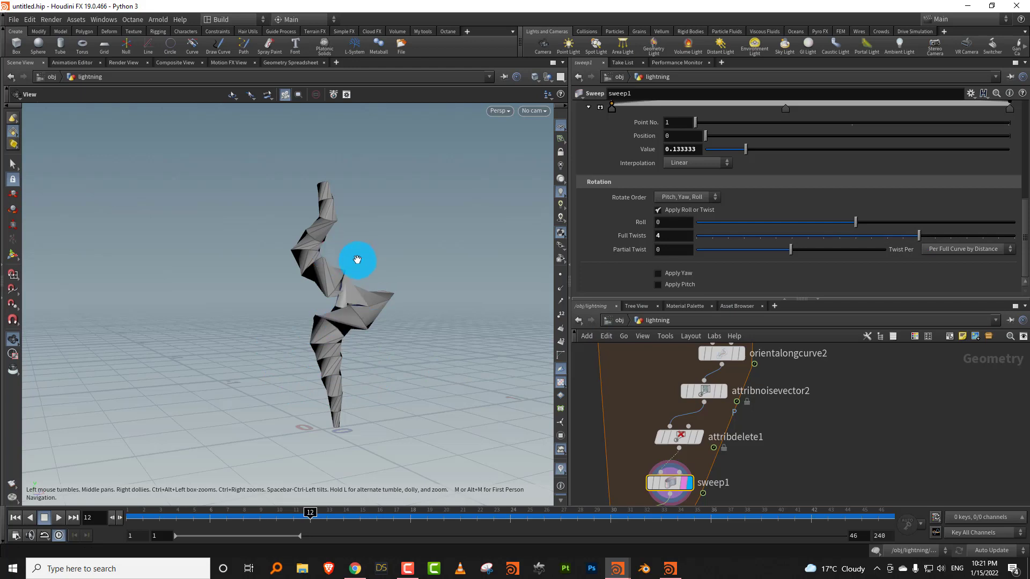
{"action": "left_click_drag", "start_coordinate": [932, 239], "coordinate": [938, 235]}
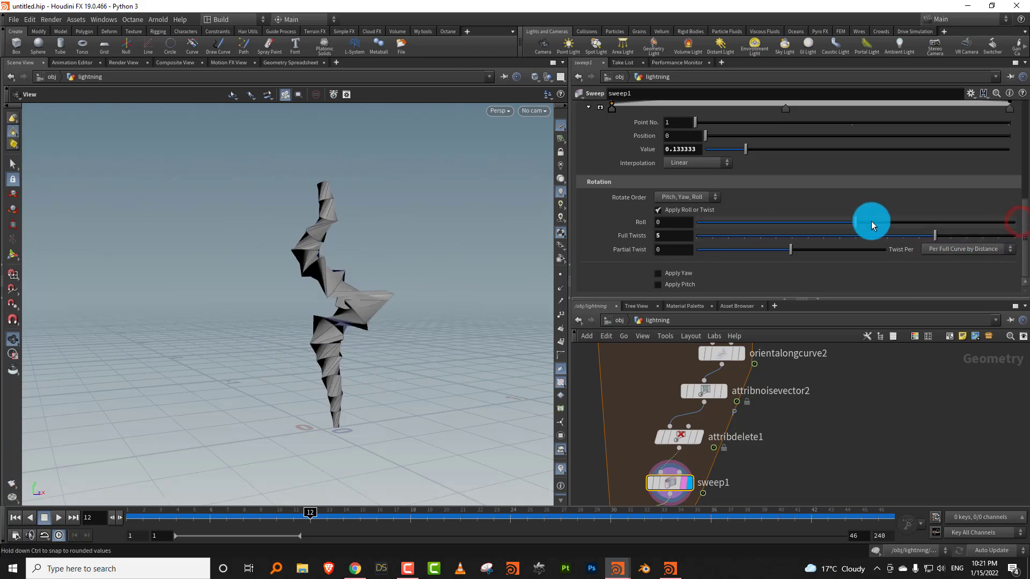
{"action": "left_click_drag", "start_coordinate": [857, 223], "coordinate": [870, 224]}
Step: Set sweep1's surface type to Columns
{"action": "left_click_drag", "start_coordinate": [1025, 214], "coordinate": [1027, 129]}
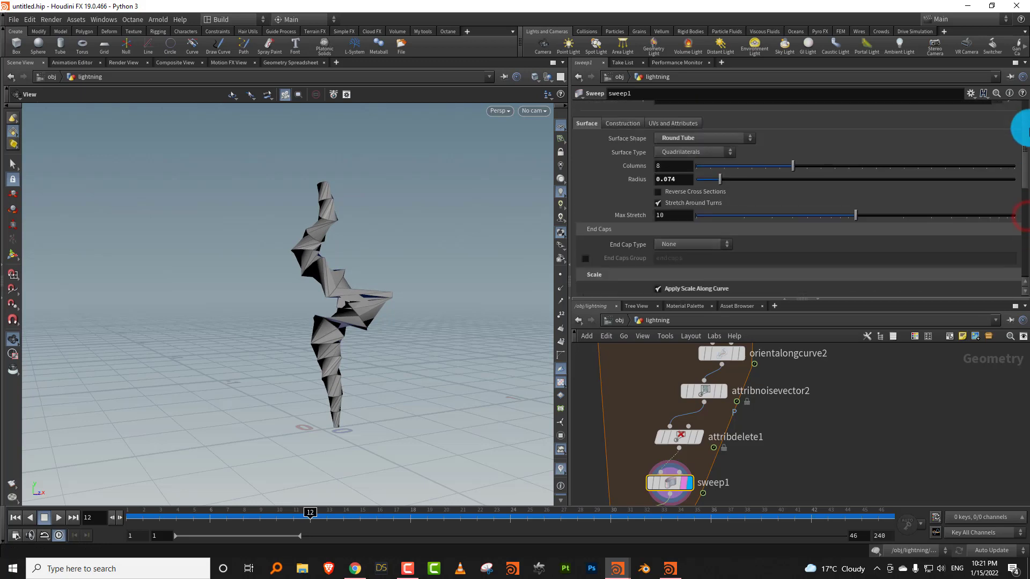
{"action": "left_click", "coordinate": [674, 156]}
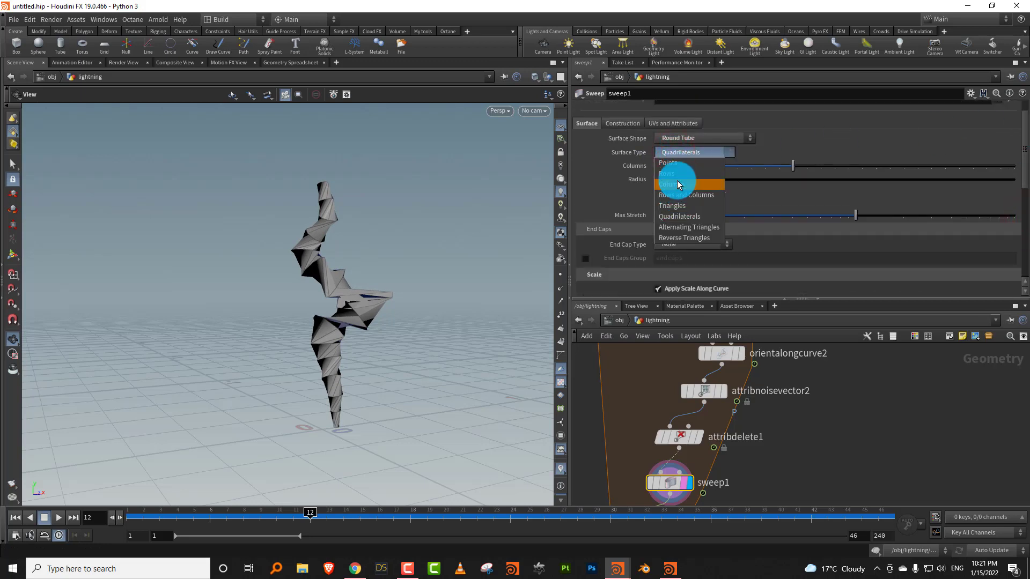
{"action": "left_click", "coordinate": [678, 179]}
{"action": "middle_click_drag", "start_coordinate": [792, 413], "coordinate": [807, 344]}
{"action": "scroll", "coordinate": [771, 383], "scroll_direction": "up", "scroll_amount": 1}
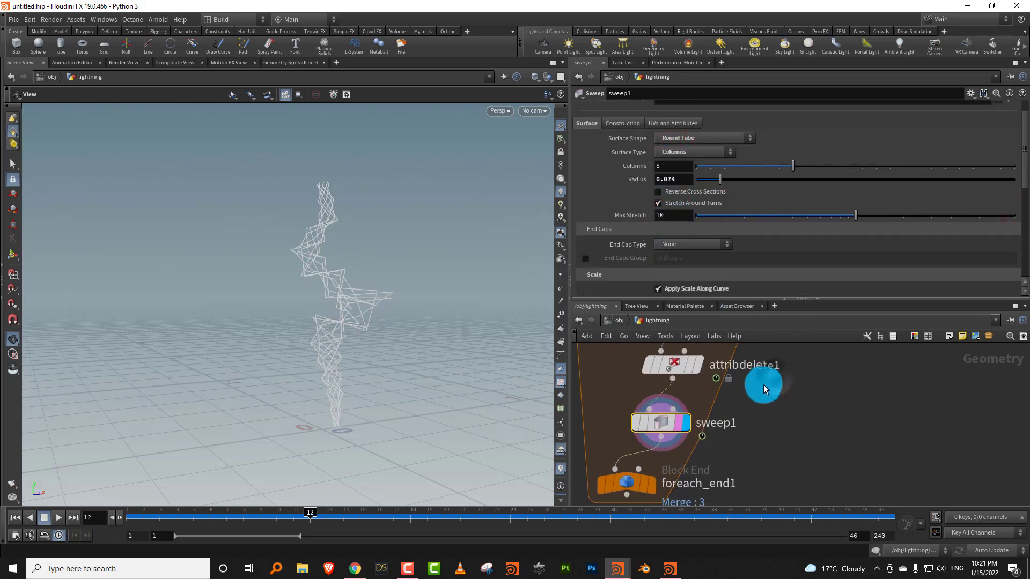
{"action": "right_click", "coordinate": [763, 385]}
{"action": "type", "text": "blast"}
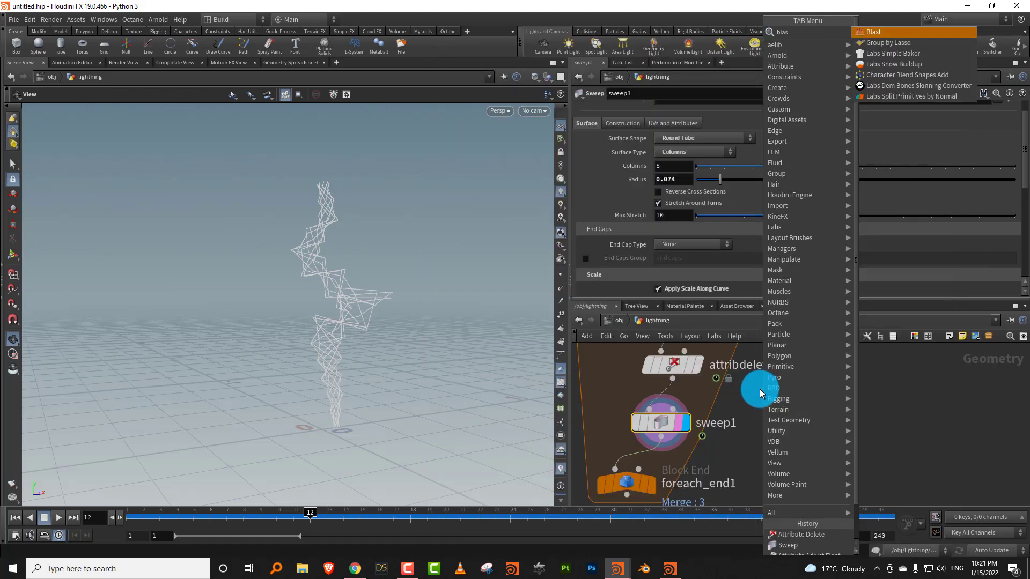
{"action": "key", "text": "BackSpace"}
{"action": "key", "text": "BackSpace"}
{"action": "key", "text": "BackSpace"}
{"action": "key", "text": "BackSpace"}
{"action": "key", "text": "BackSpace"}
Step: Insert a Delete node between sweep1 and foreach_end1
{"action": "type", "text": "del"}
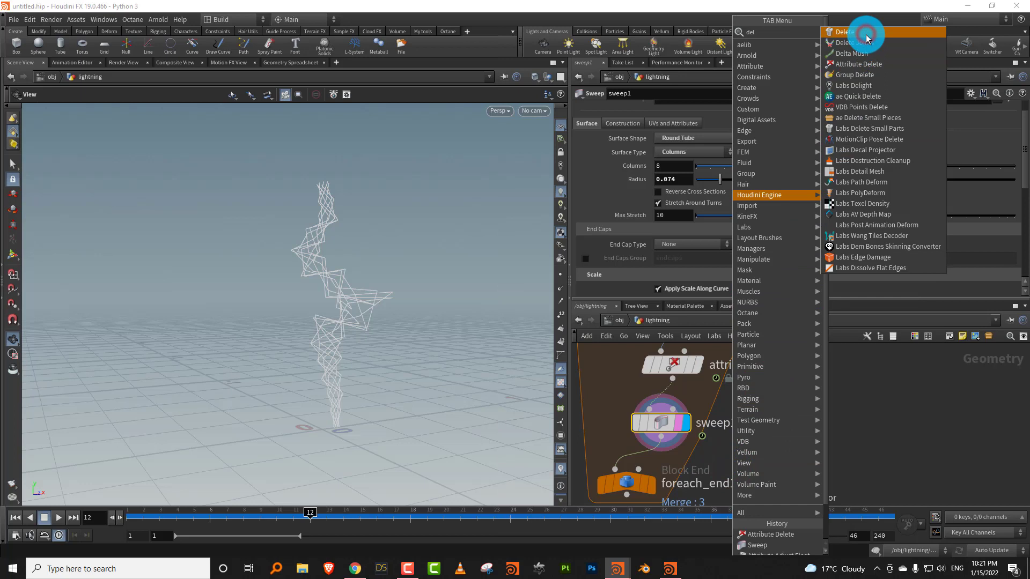
{"action": "left_click", "coordinate": [866, 37]}
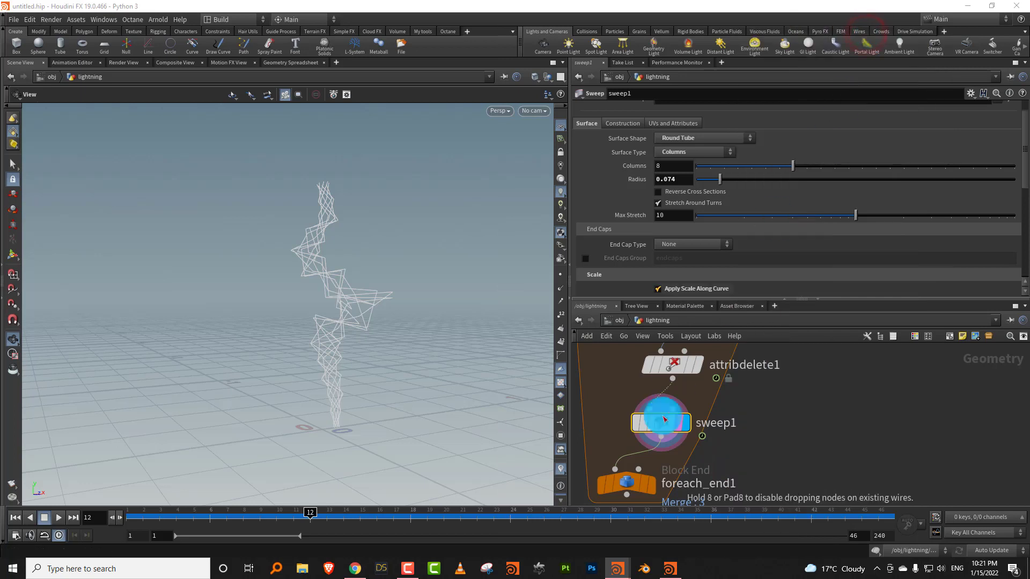
{"action": "left_click", "coordinate": [642, 458]}
{"action": "left_click", "coordinate": [761, 405]}
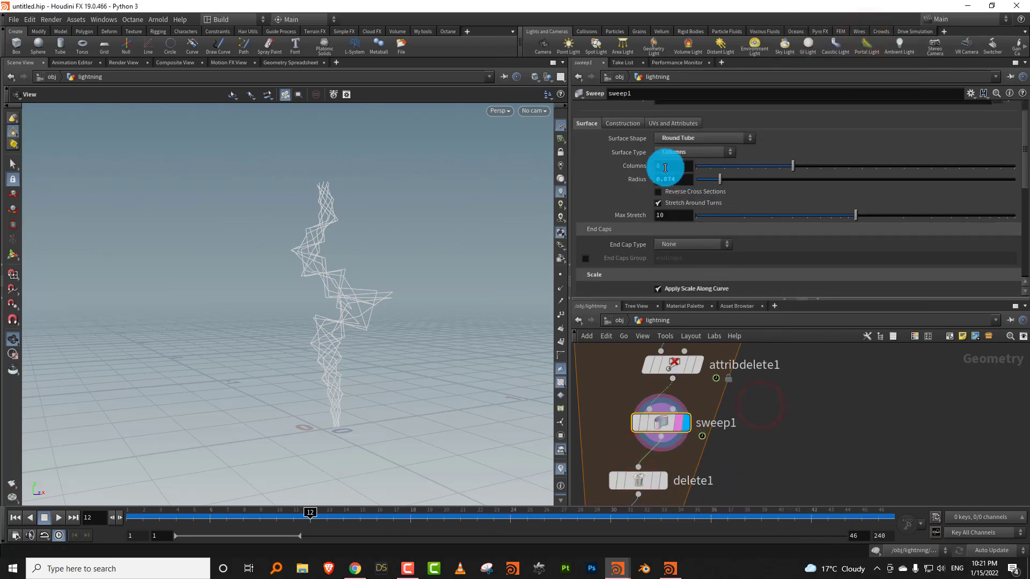
Step: Display delete1 and set it to delete non-selected primitives by range, selecting 1 of 8
{"action": "middle_click_drag", "start_coordinate": [777, 424], "coordinate": [786, 379]}
{"action": "left_click", "coordinate": [666, 435]}
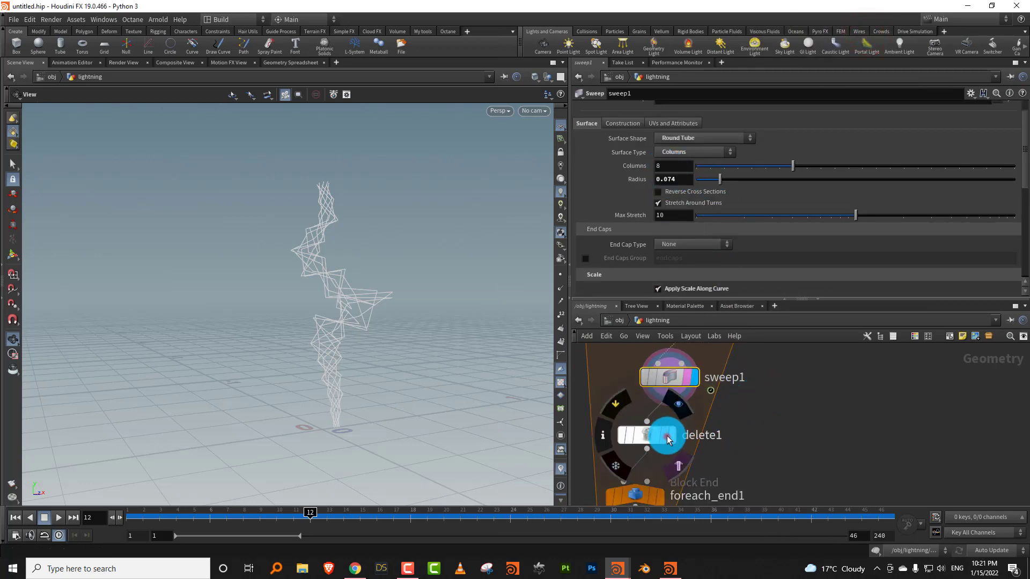
{"action": "left_click", "coordinate": [671, 438]}
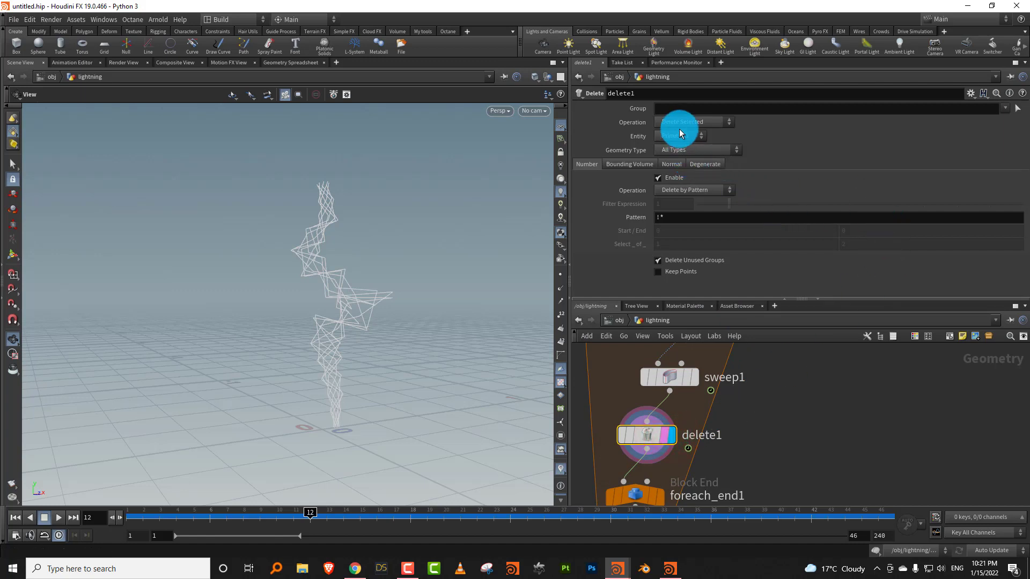
{"action": "left_click", "coordinate": [675, 192]}
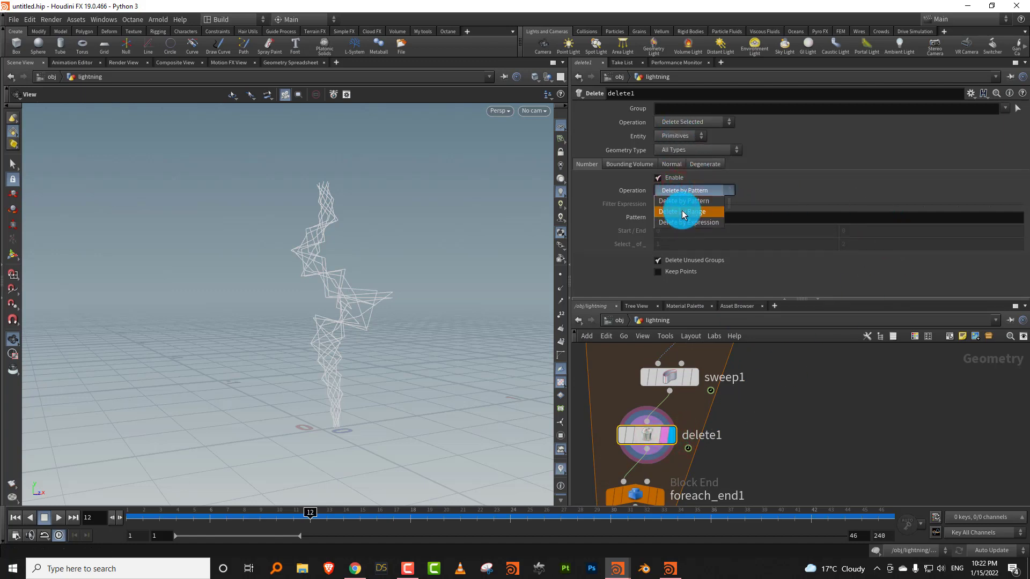
{"action": "left_click", "coordinate": [683, 212]}
{"action": "type", "text": "8"}
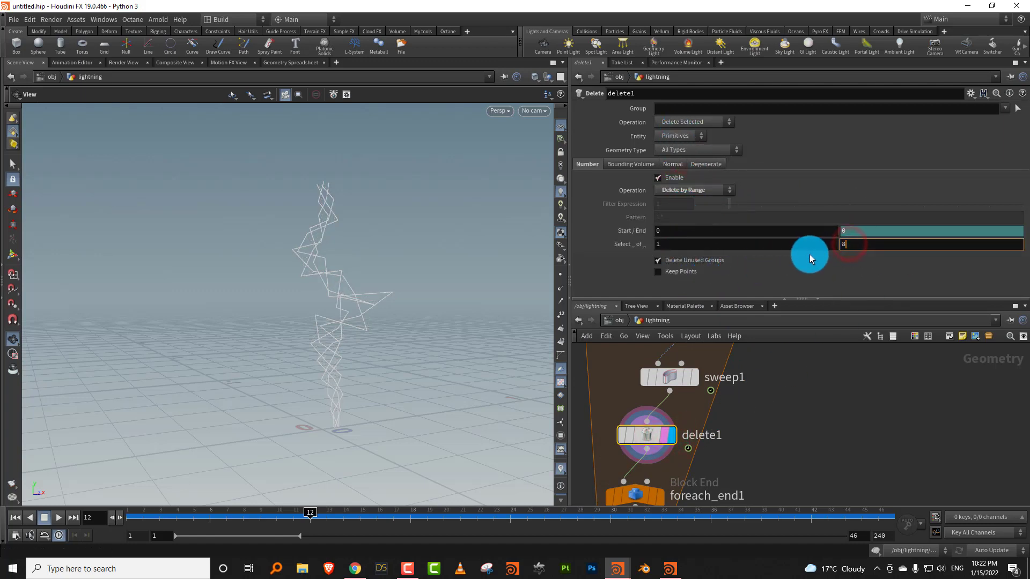
{"action": "key", "text": "Return"}
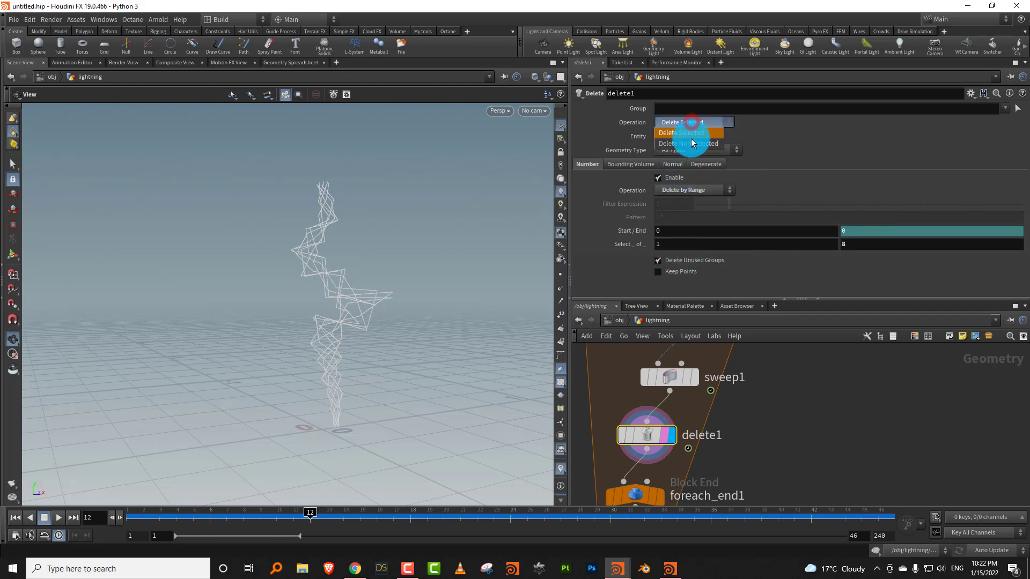
{"action": "left_click", "coordinate": [692, 138]}
{"action": "left_click_drag", "start_coordinate": [368, 336], "coordinate": [337, 358]}
Step: Insert a Resample node between attribdelete1 and sweep1 and set its segment length to 0.017
{"action": "middle_click_drag", "start_coordinate": [753, 425], "coordinate": [737, 469]}
{"action": "right_click_drag", "start_coordinate": [737, 468], "coordinate": [736, 414]}
{"action": "key", "text": "Tab"}
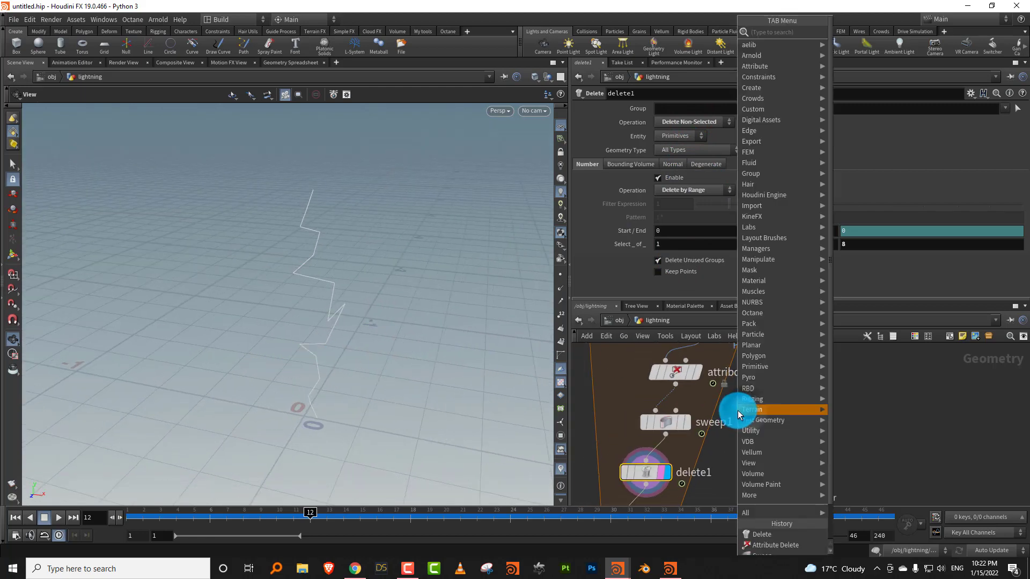
{"action": "type", "text": "resam"}
{"action": "left_click", "coordinate": [857, 31]}
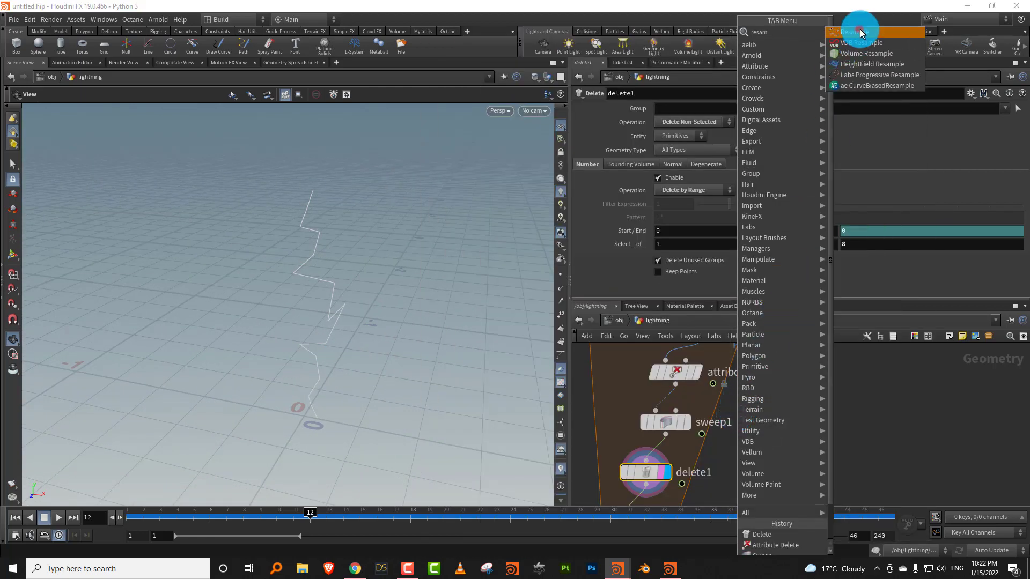
{"action": "left_click", "coordinate": [665, 404]}
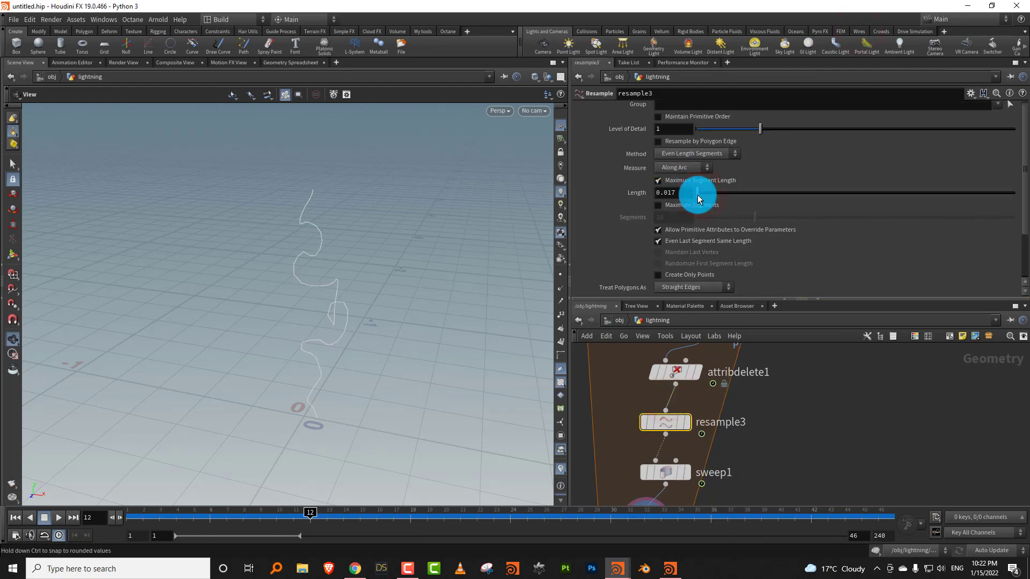
Step: Examine the resampled curve at frame 20, comparing the sweep1 output with the delete1 output
{"action": "left_click_drag", "start_coordinate": [346, 317], "coordinate": [412, 366]}
{"action": "left_click_drag", "start_coordinate": [164, 510], "coordinate": [444, 501]}
{"action": "middle_click_drag", "start_coordinate": [811, 404], "coordinate": [799, 366]}
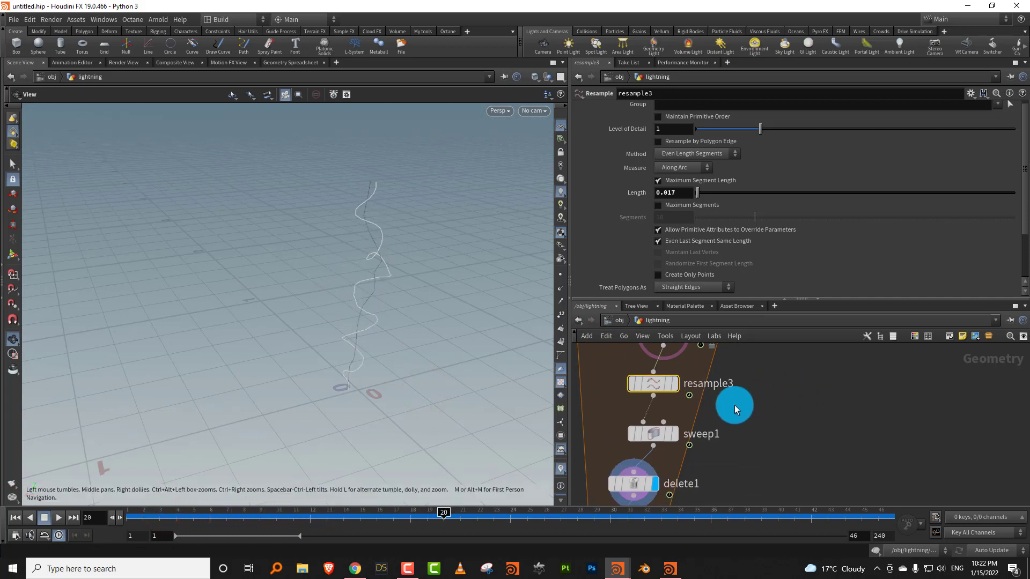
{"action": "left_click", "coordinate": [668, 435]}
{"action": "left_click", "coordinate": [675, 435]}
{"action": "left_click", "coordinate": [656, 435]}
{"action": "left_click_drag", "start_coordinate": [419, 371], "coordinate": [556, 408]}
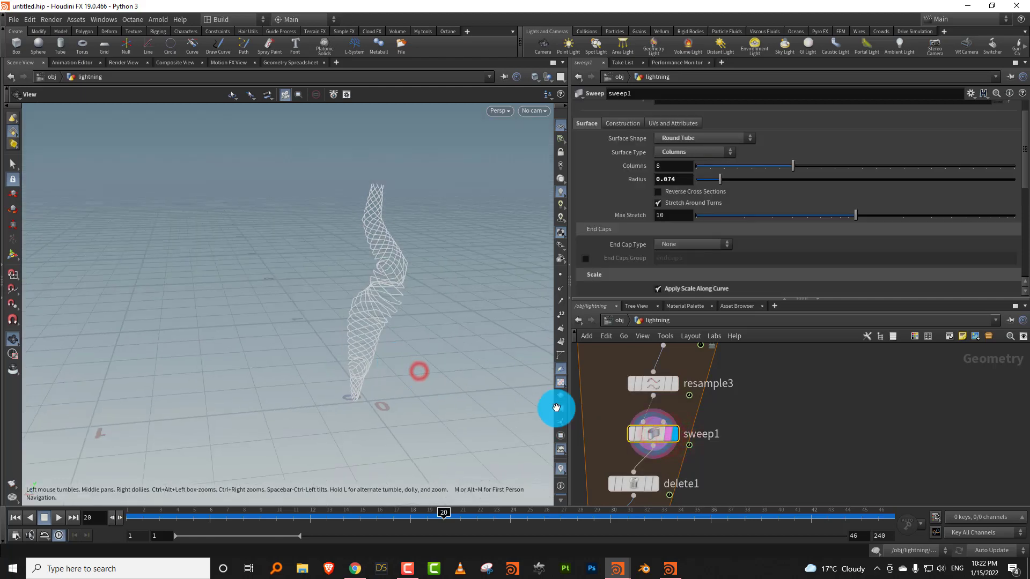
{"action": "left_click", "coordinate": [660, 485]}
{"action": "left_click", "coordinate": [639, 486]}
{"action": "middle_click_drag", "start_coordinate": [716, 452], "coordinate": [740, 366]}
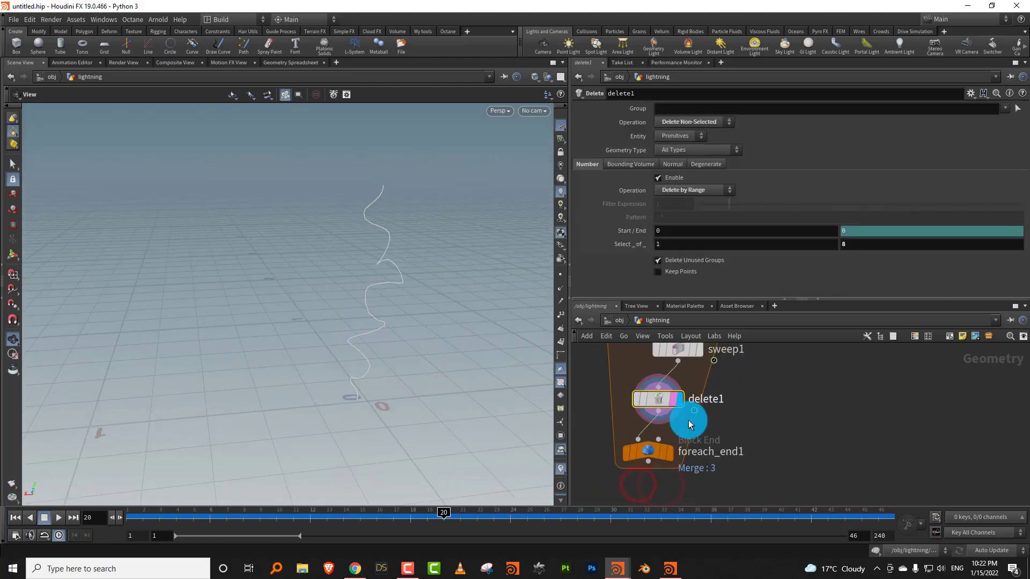
Step: Insert a Group node between delete1 and foreach_end1, display it, and name its primitive group thin
{"action": "left_click_drag", "start_coordinate": [648, 450], "coordinate": [636, 490]}
{"action": "mouse_move", "coordinate": [680, 422]}
{"action": "middle_mouse_down"}
{"action": "mouse_move", "coordinate": [687, 371]}
{"action": "mouse_move", "coordinate": [662, 429]}
{"action": "middle_mouse_up"}
{"action": "scroll", "coordinate": [668, 418], "scroll_direction": "down", "scroll_amount": 1}
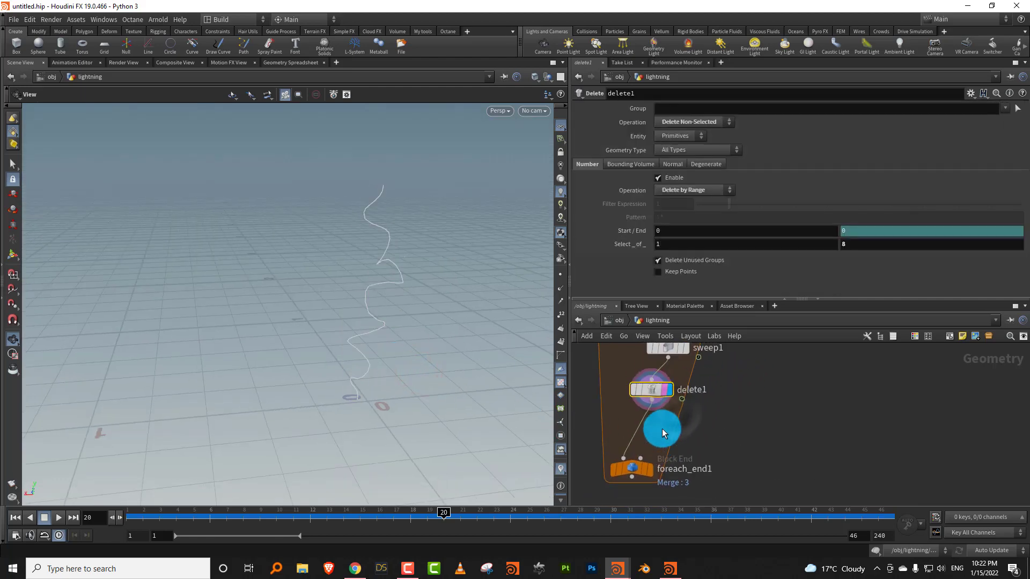
{"action": "key", "text": "Tab"}
{"action": "type", "text": "grou"}
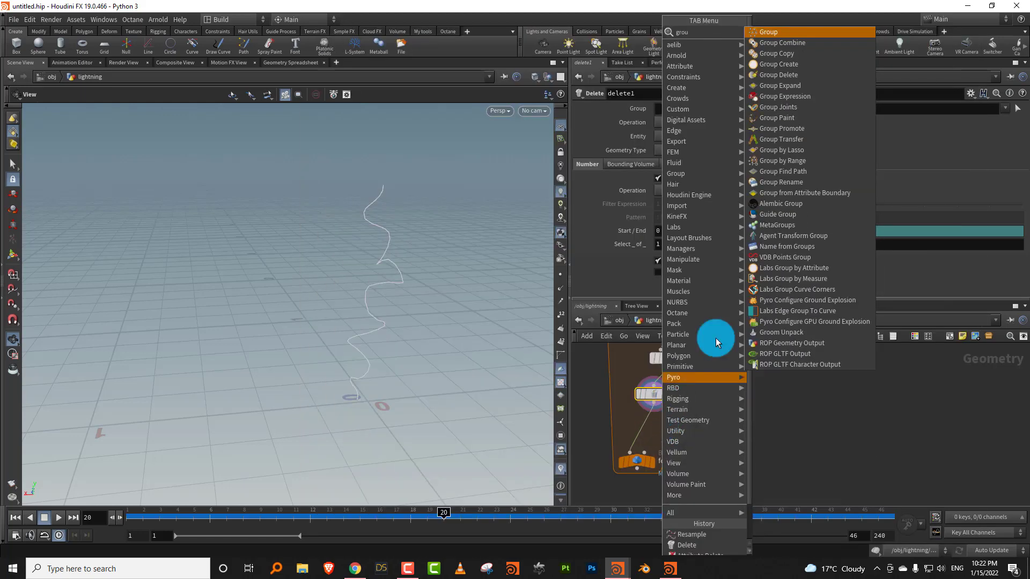
{"action": "type", "text": "p"}
{"action": "left_click", "coordinate": [793, 32]}
{"action": "left_click", "coordinate": [658, 432]}
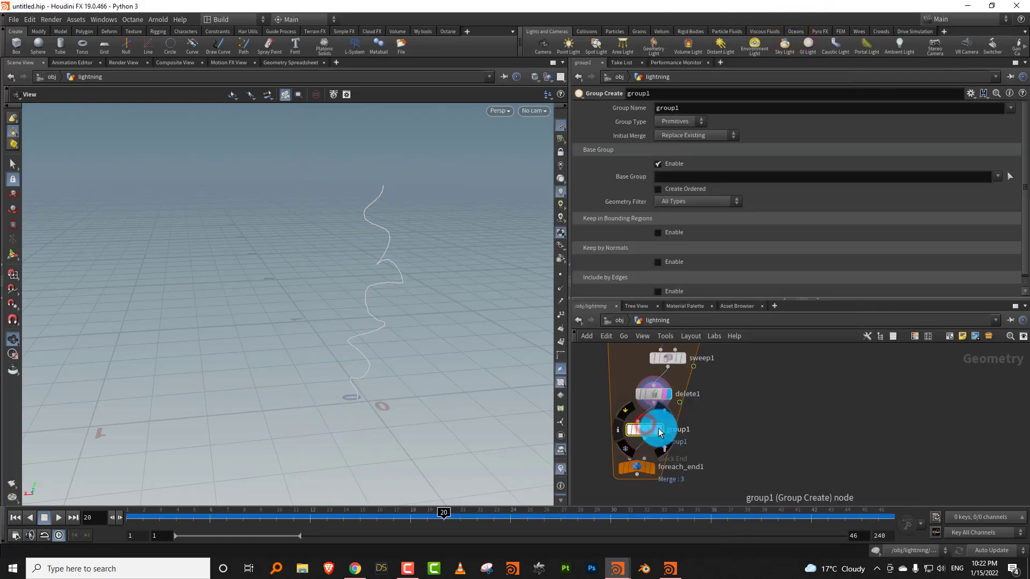
{"action": "left_click", "coordinate": [663, 431]}
{"action": "double_click", "coordinate": [684, 108]}
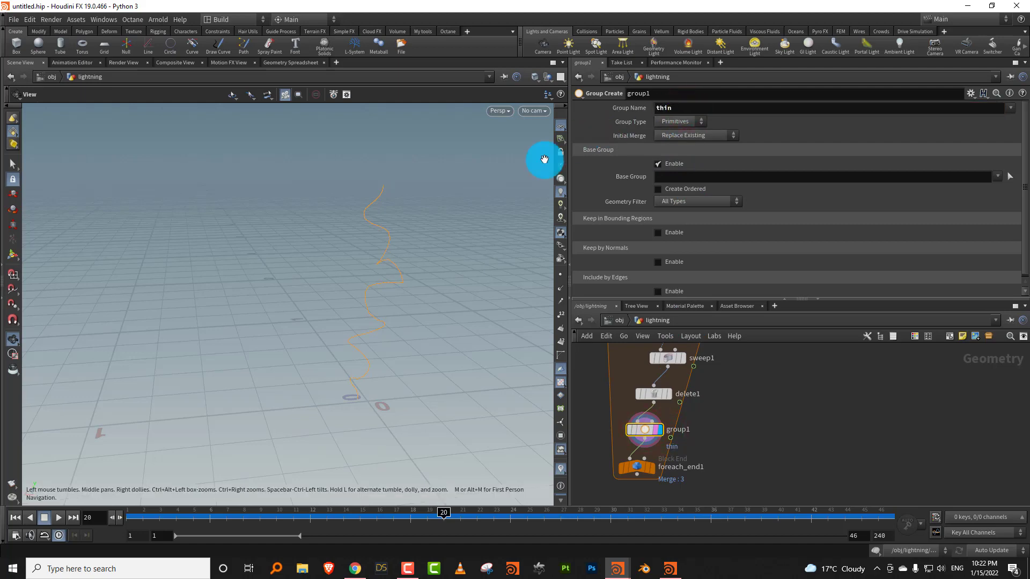
Step: Insert a Merge node between group1 and foreach_end1 and place it beside the node chain
{"action": "middle_click_drag", "start_coordinate": [692, 417], "coordinate": [684, 401]}
{"action": "key", "text": "Tab"}
{"action": "type", "text": "mer"}
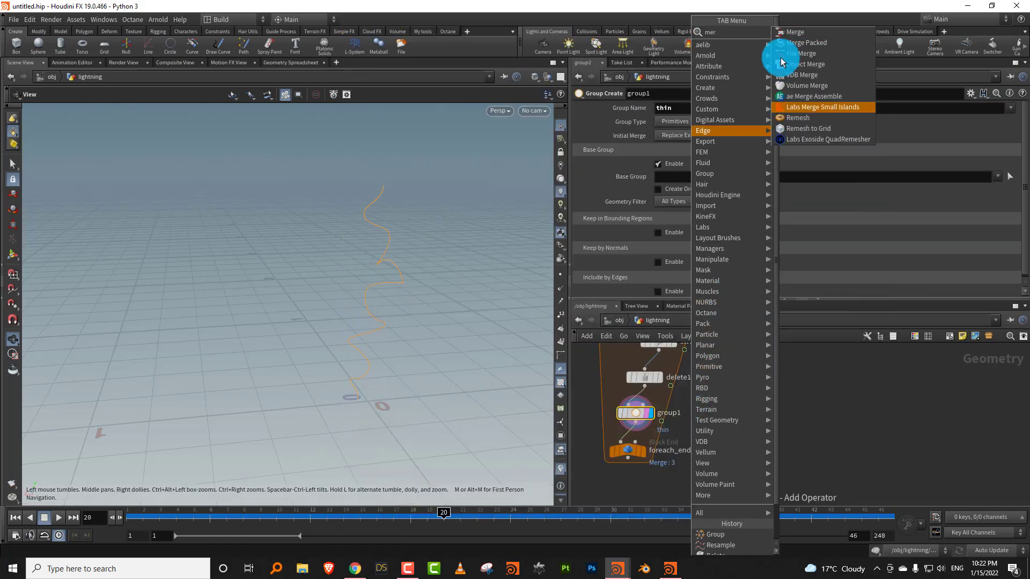
{"action": "left_click", "coordinate": [793, 33]}
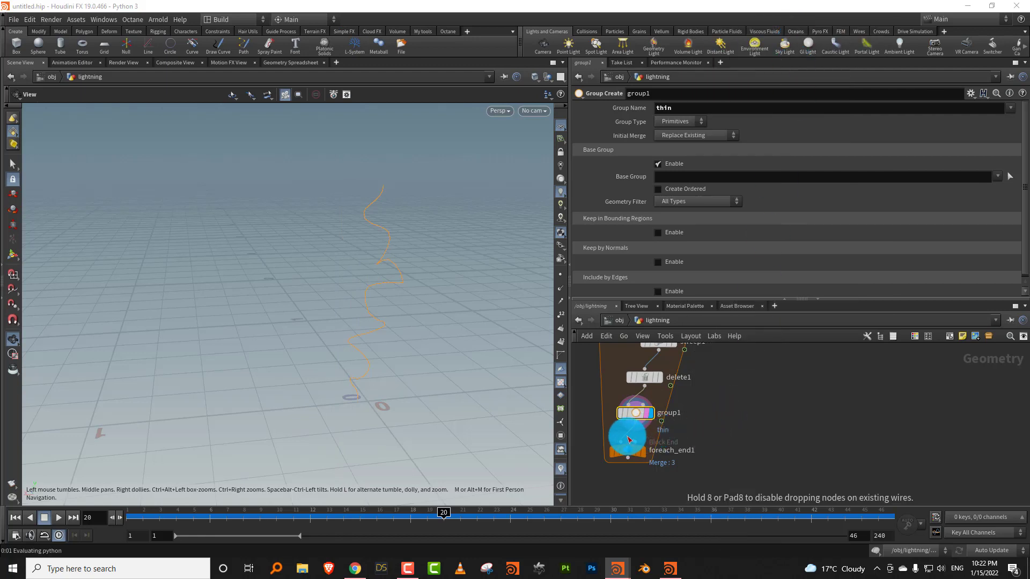
{"action": "left_click", "coordinate": [637, 447]}
{"action": "left_click_drag", "start_coordinate": [638, 448], "coordinate": [686, 452]}
Step: Wire the attribnoisevector2 output into merge2 as a second input and display merge2
{"action": "middle_click_drag", "start_coordinate": [706, 374], "coordinate": [677, 413]}
{"action": "middle_click_drag", "start_coordinate": [652, 373], "coordinate": [660, 474]}
{"action": "left_click", "coordinate": [612, 380]}
{"action": "left_click", "coordinate": [678, 396]}
{"action": "left_click_drag", "start_coordinate": [603, 416], "coordinate": [580, 418]}
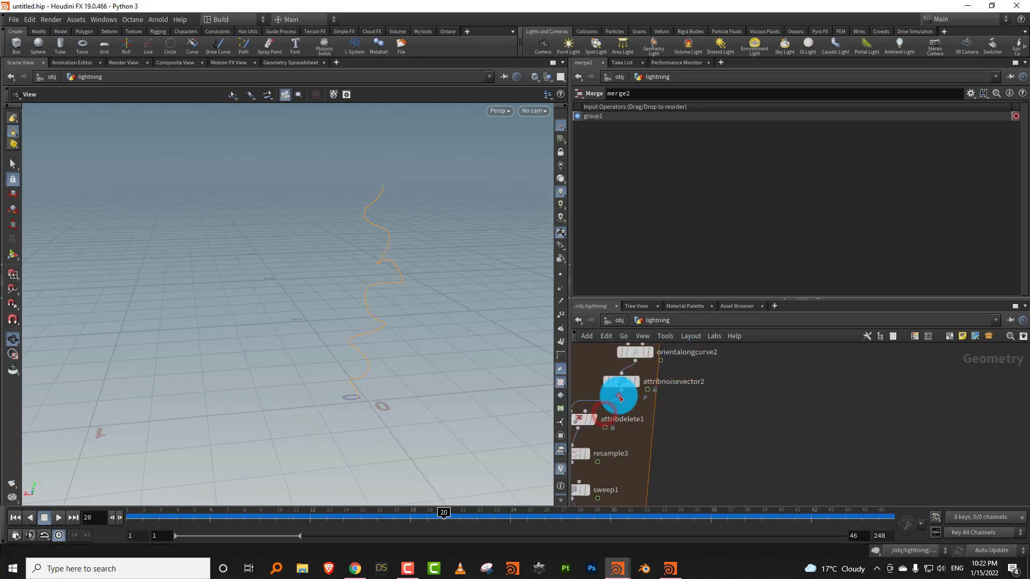
{"action": "left_click", "coordinate": [619, 395]}
{"action": "middle_click_drag", "start_coordinate": [642, 477], "coordinate": [669, 387]}
{"action": "left_click", "coordinate": [652, 446]}
{"action": "left_click", "coordinate": [660, 455]}
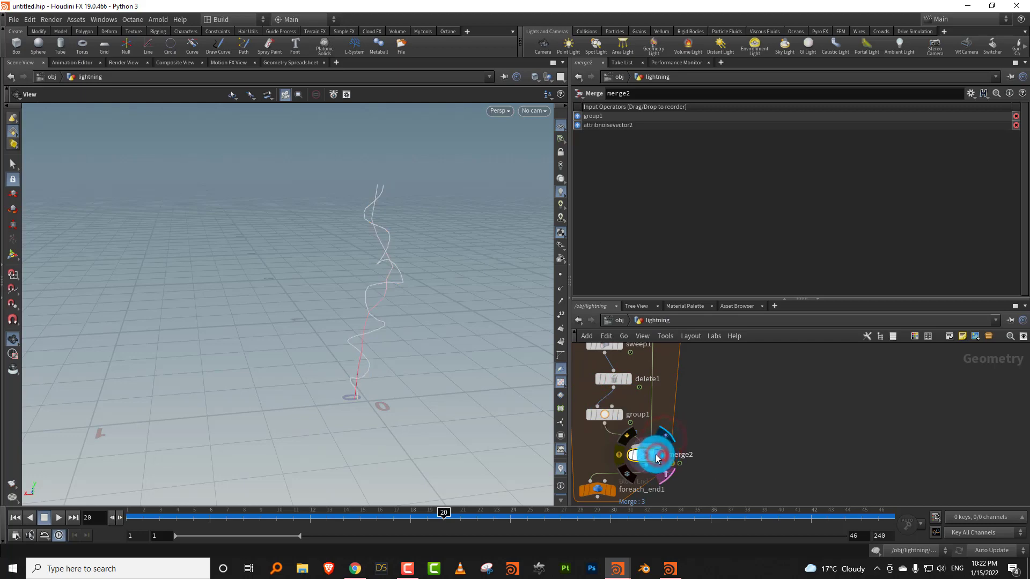
Step: Review the merged curves at frame 8, and the full foreach_end1 output at frame 14
{"action": "left_click_drag", "start_coordinate": [454, 349], "coordinate": [361, 336]}
{"action": "left_click_drag", "start_coordinate": [142, 514], "coordinate": [243, 523]}
{"action": "middle_click_drag", "start_coordinate": [641, 450], "coordinate": [667, 391]}
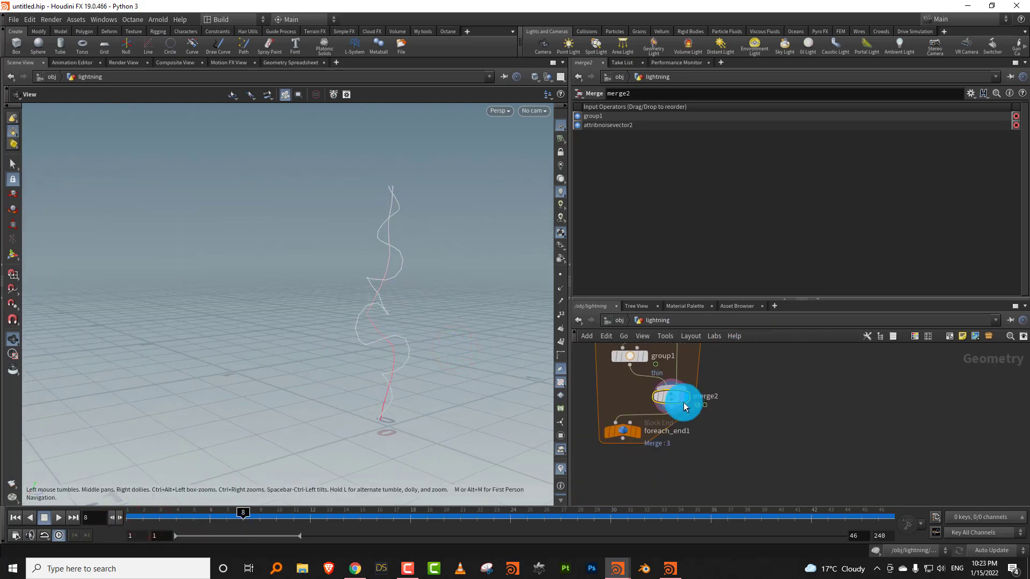
{"action": "left_click", "coordinate": [633, 436]}
{"action": "left_click_drag", "start_coordinate": [380, 375], "coordinate": [234, 407]}
{"action": "left_click_drag", "start_coordinate": [135, 514], "coordinate": [343, 515]}
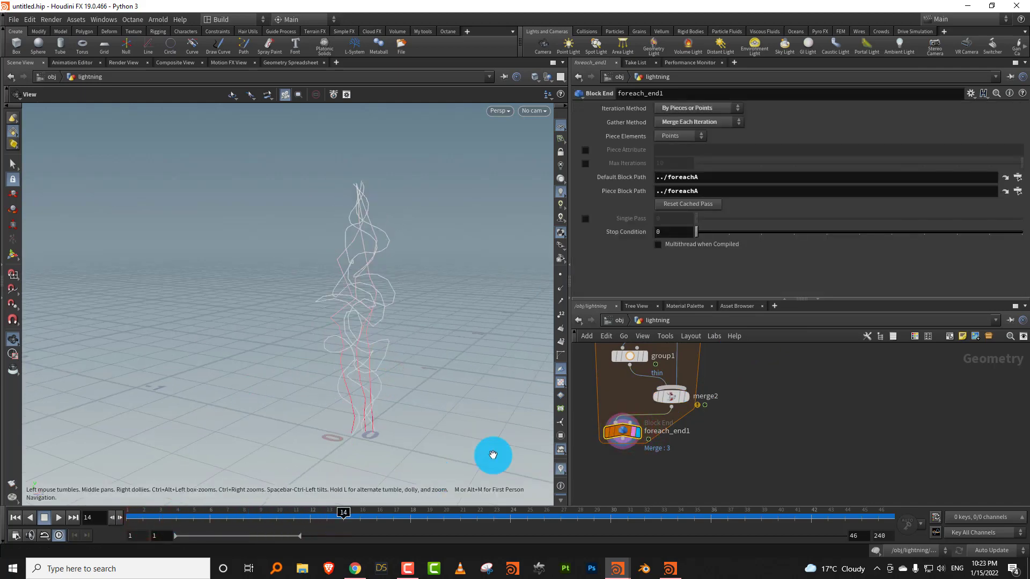
Step: Set the resample3 segment length to 0.051 and check the more angular bolts at frame 21
{"action": "middle_click_drag", "start_coordinate": [751, 411], "coordinate": [735, 486]}
{"action": "left_click", "coordinate": [646, 406]}
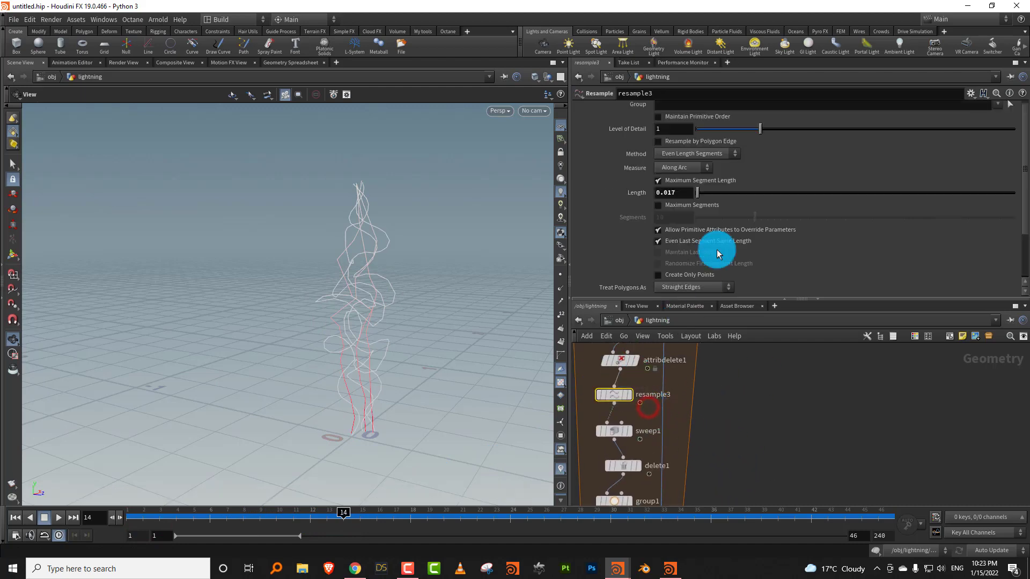
{"action": "left_click_drag", "start_coordinate": [699, 198], "coordinate": [701, 196]}
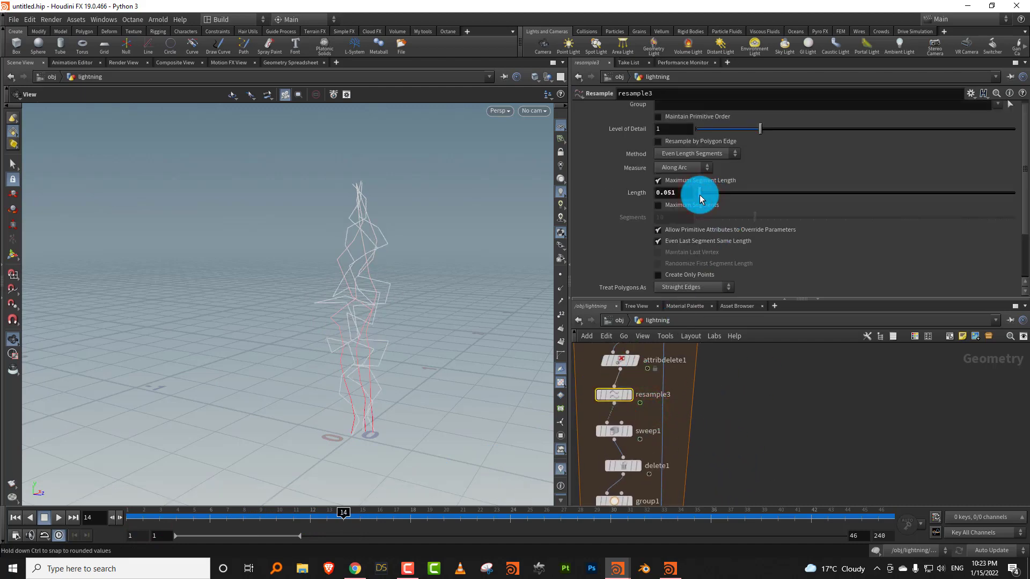
{"action": "left_click_drag", "start_coordinate": [391, 339], "coordinate": [329, 345]}
{"action": "left_click_drag", "start_coordinate": [131, 515], "coordinate": [172, 515]}
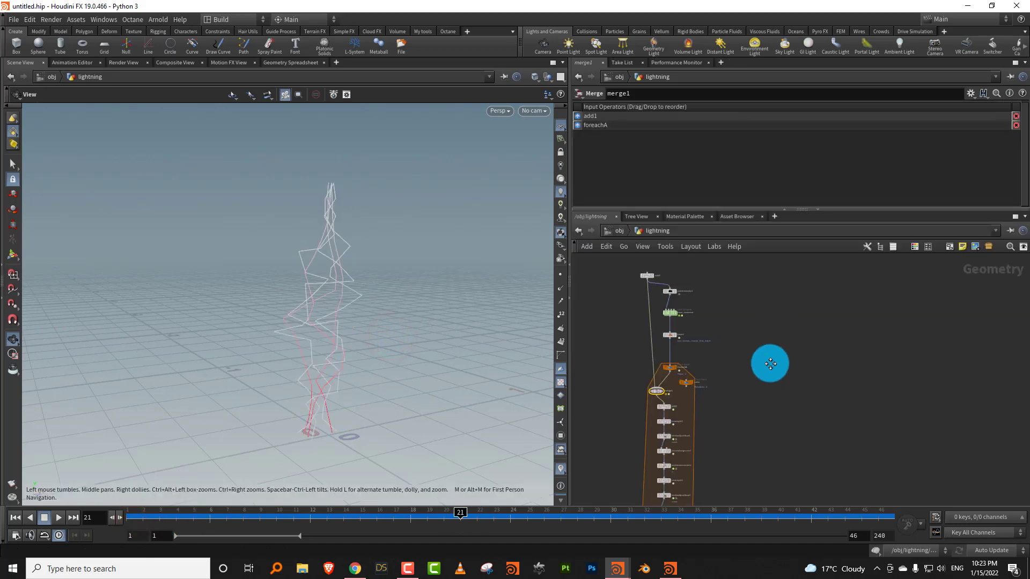
{"action": "middle_click_drag", "start_coordinate": [770, 364], "coordinate": [774, 349]}
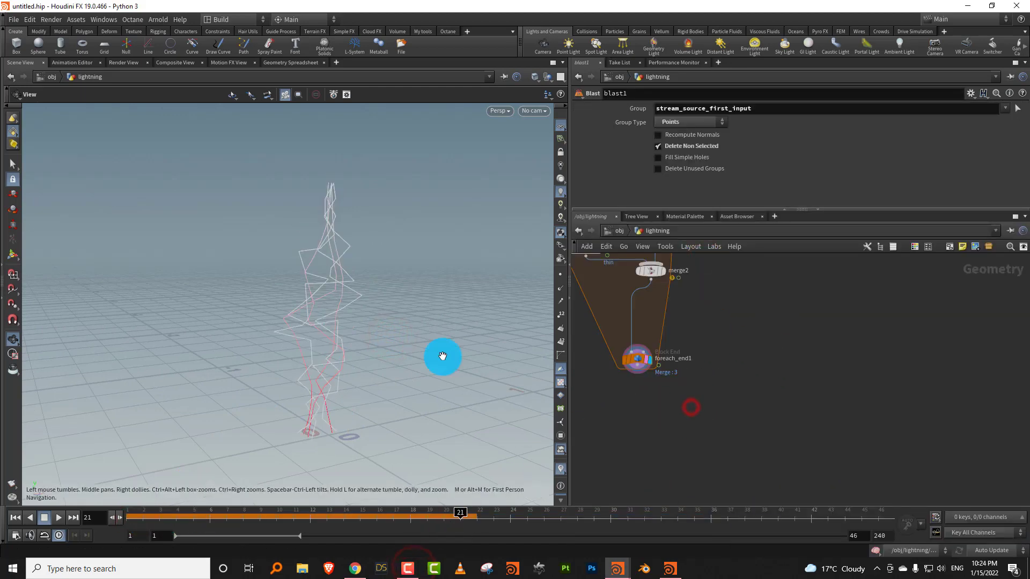
{"action": "left_click_drag", "start_coordinate": [442, 356], "coordinate": [305, 239]}
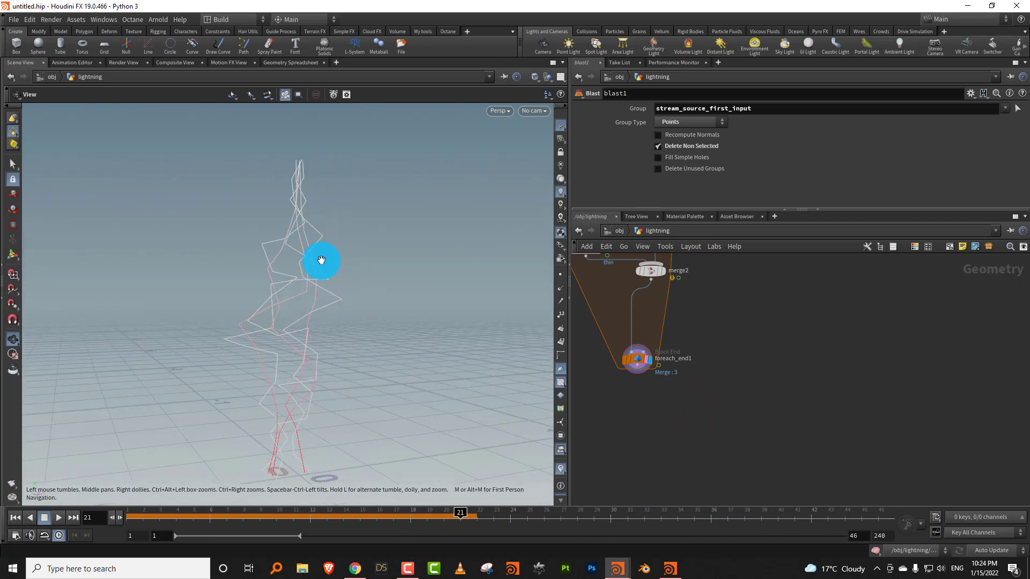
Step: Add a Blast node fed by foreach_end1 and display it
{"action": "key", "text": "Tab"}
{"action": "type", "text": "blast"}
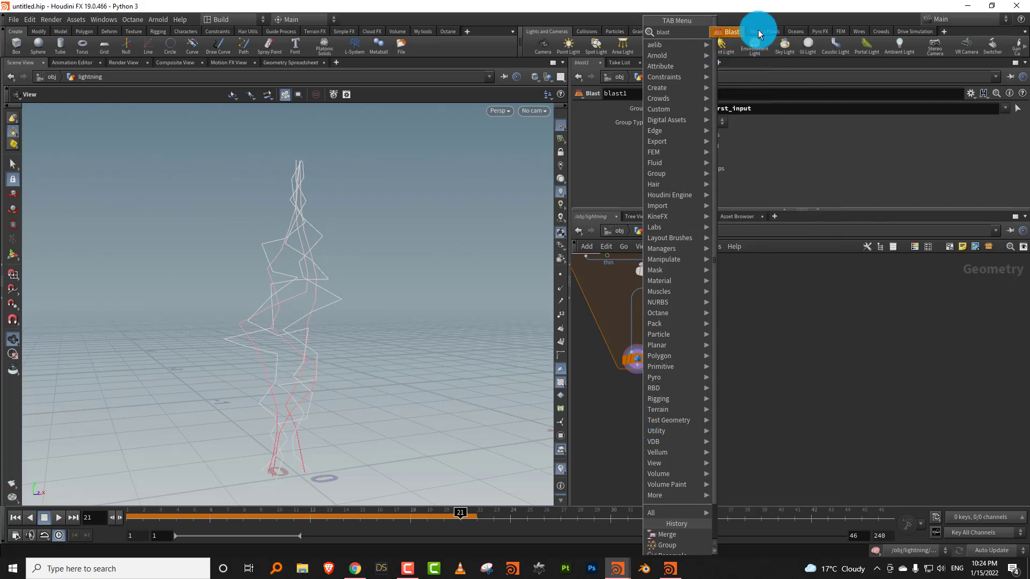
{"action": "left_click", "coordinate": [758, 30]}
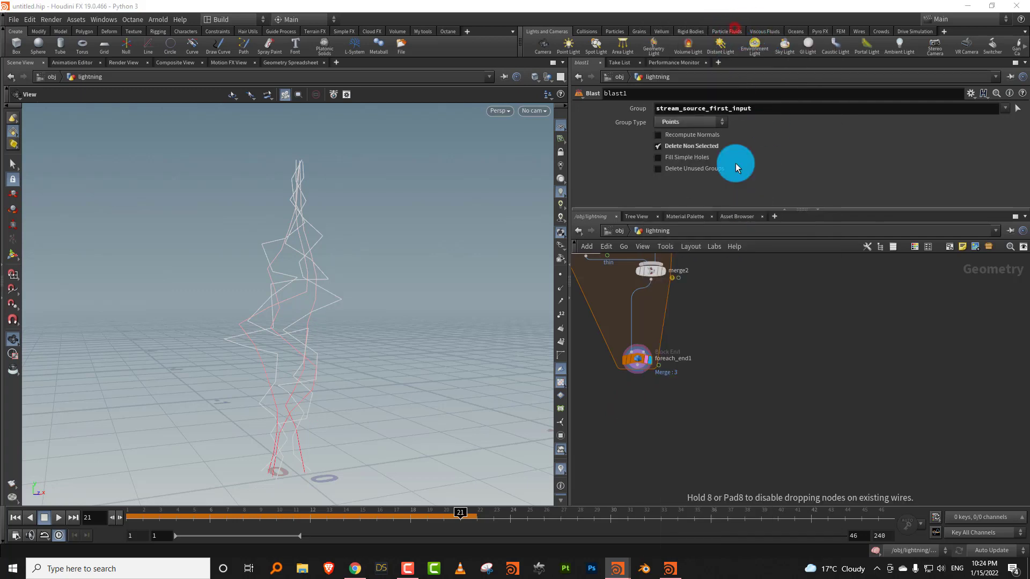
{"action": "left_click", "coordinate": [645, 426]}
{"action": "left_click", "coordinate": [638, 370]}
{"action": "left_click", "coordinate": [651, 410]}
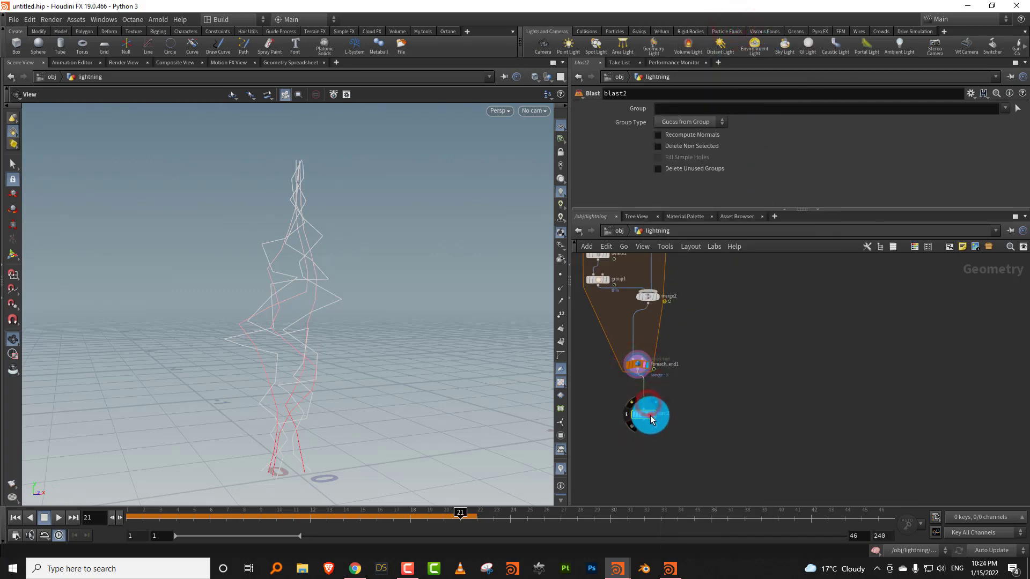
{"action": "left_click", "coordinate": [660, 419]}
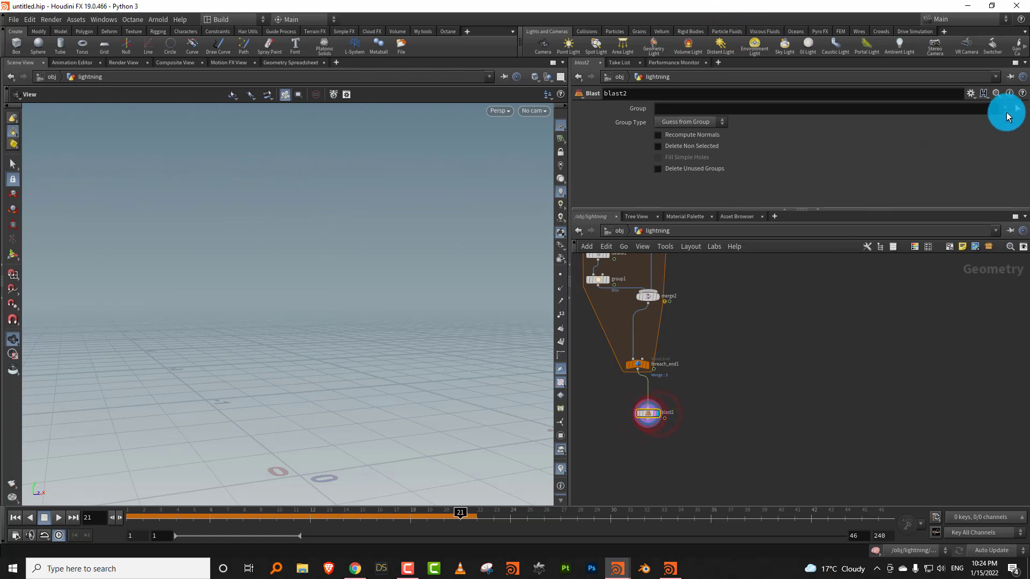
Step: Set the Blast node's group to thin with Delete Non Selected enabled, and rename the node thin
{"action": "left_click", "coordinate": [989, 120]}
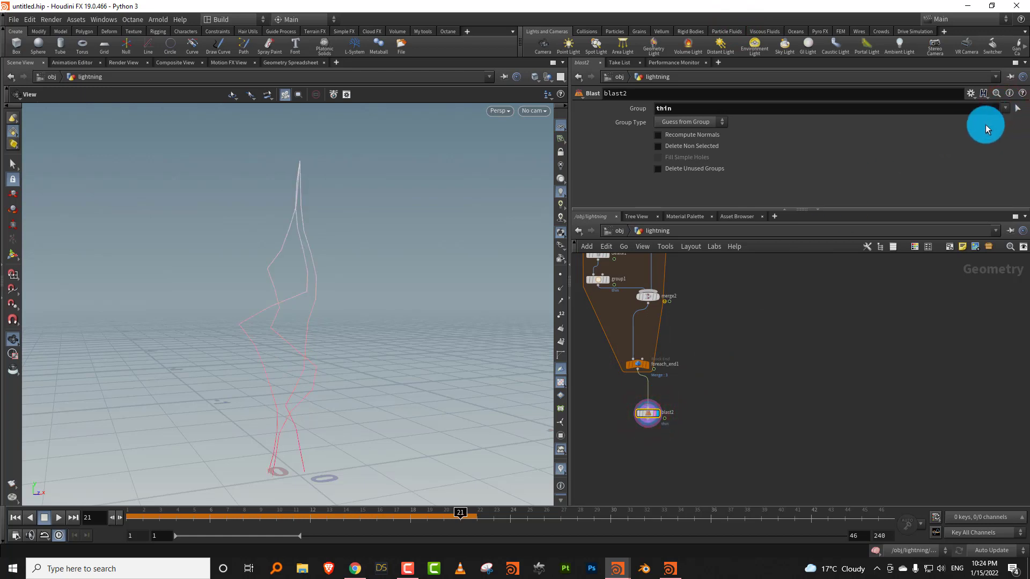
{"action": "left_click", "coordinate": [692, 147]}
{"action": "left_click_drag", "start_coordinate": [649, 413], "coordinate": [604, 411]}
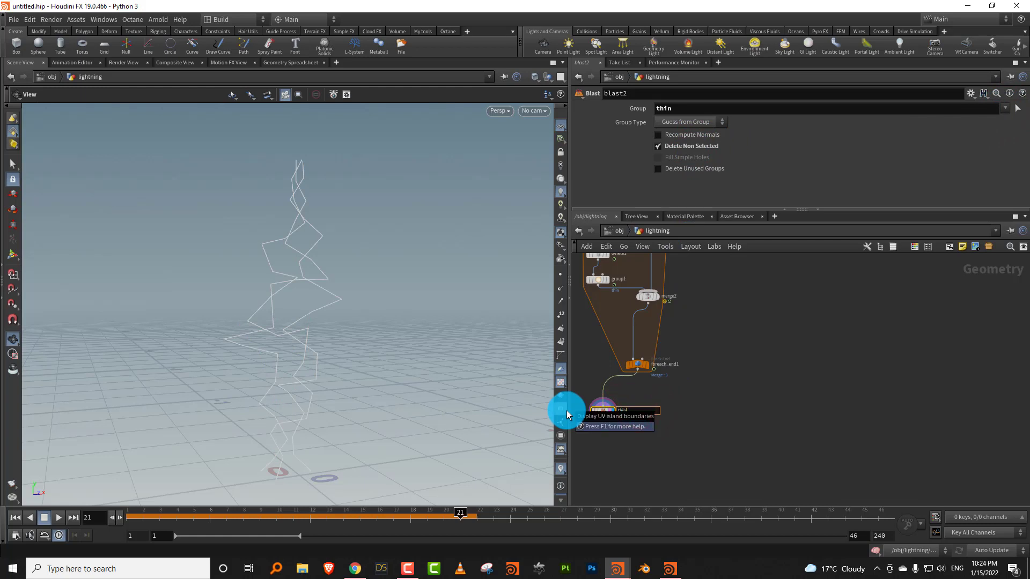
Step: Duplicate the thin Blast on foreach_end1, turn off Delete Non Selected on the copy, and rename it main
{"action": "key", "text": "ctrl+c"}
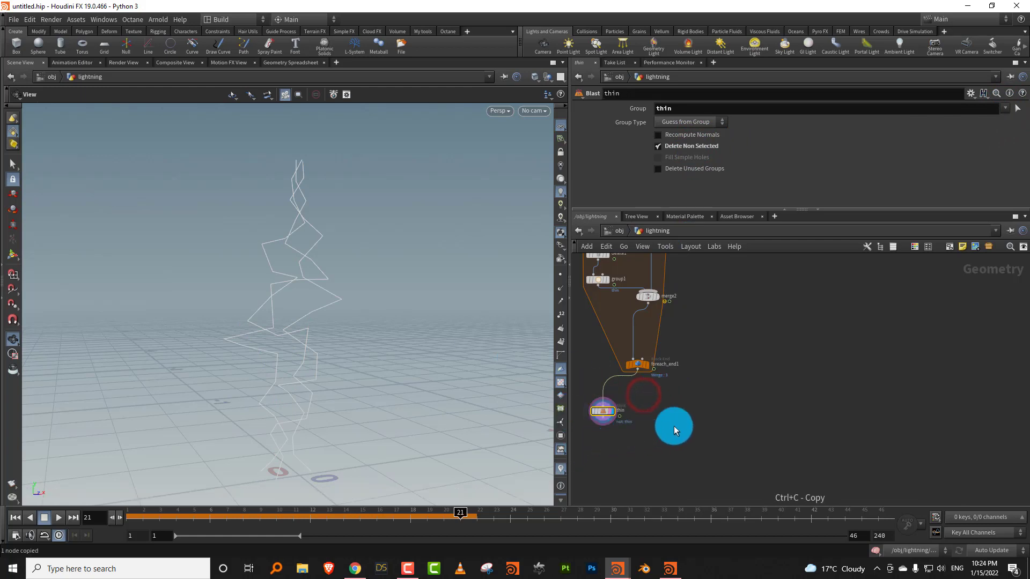
{"action": "key", "text": "ctrl+v"}
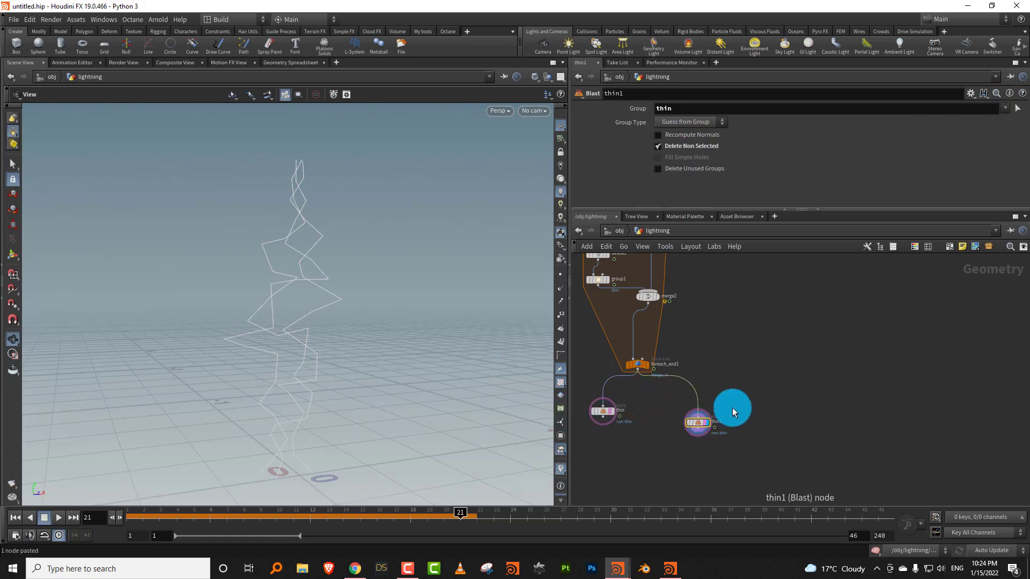
{"action": "left_click", "coordinate": [710, 123]}
{"action": "left_click", "coordinate": [710, 122]}
{"action": "left_click", "coordinate": [699, 147]}
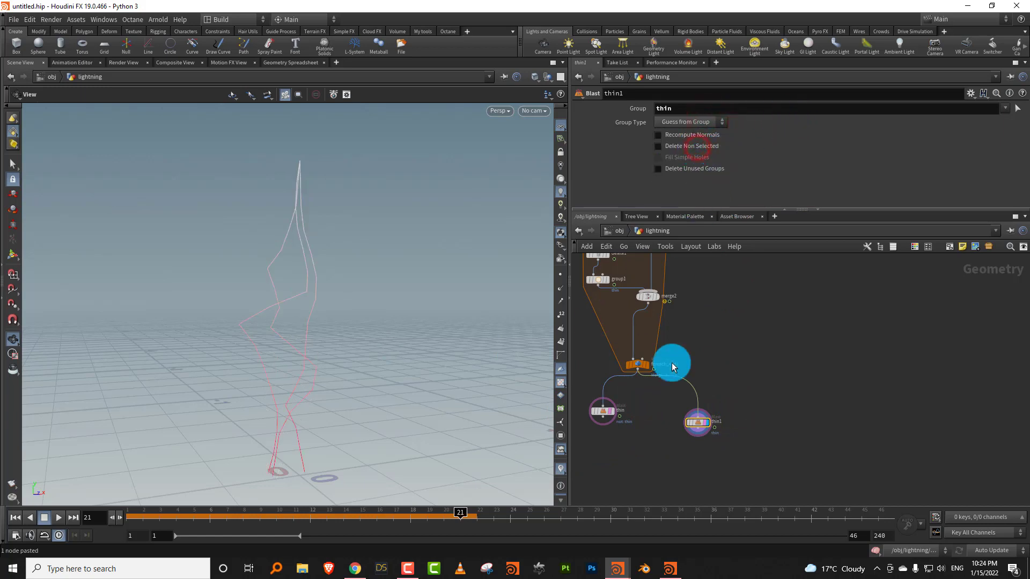
{"action": "type", "text": "main"}
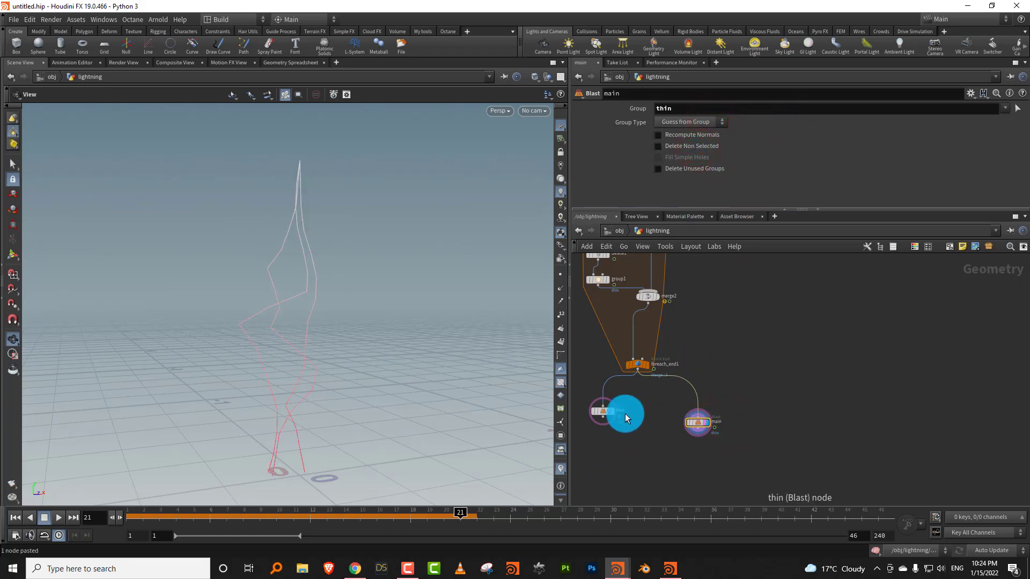
{"action": "key", "text": "Return"}
Step: Add a Split node fed by foreach_end1, display it, and set its group to thin
{"action": "scroll", "coordinate": [638, 414], "scroll_direction": "up", "scroll_amount": 2}
{"action": "key", "text": "Tab"}
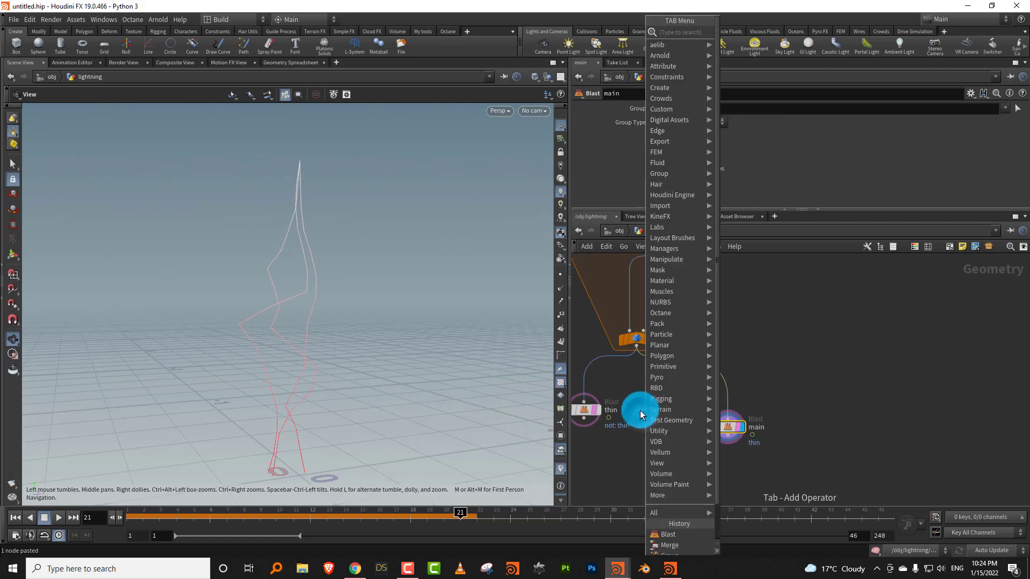
{"action": "type", "text": "spli"}
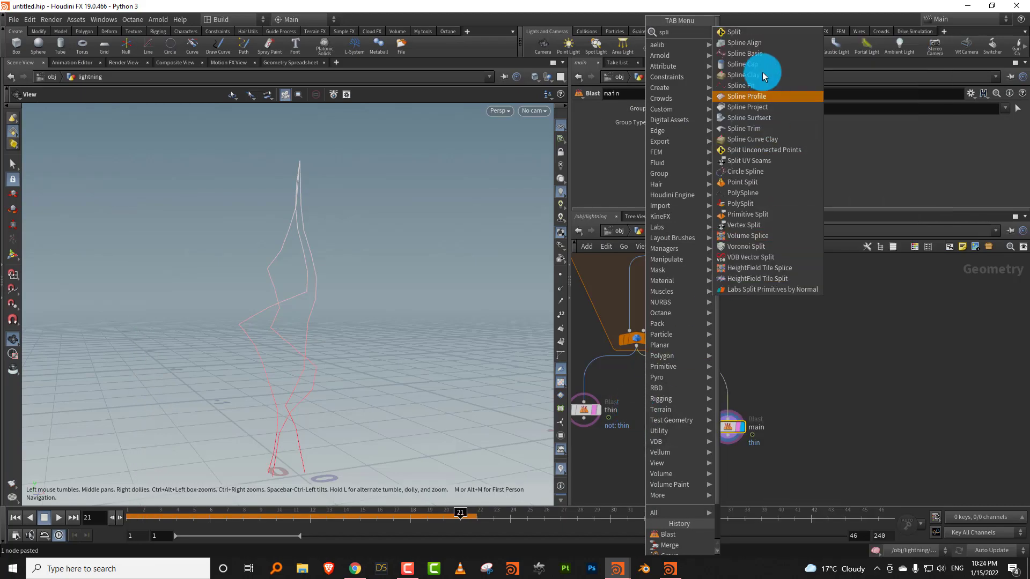
{"action": "left_click", "coordinate": [753, 36]}
{"action": "left_click", "coordinate": [637, 428]}
{"action": "left_click", "coordinate": [637, 349]}
{"action": "left_click", "coordinate": [640, 420]}
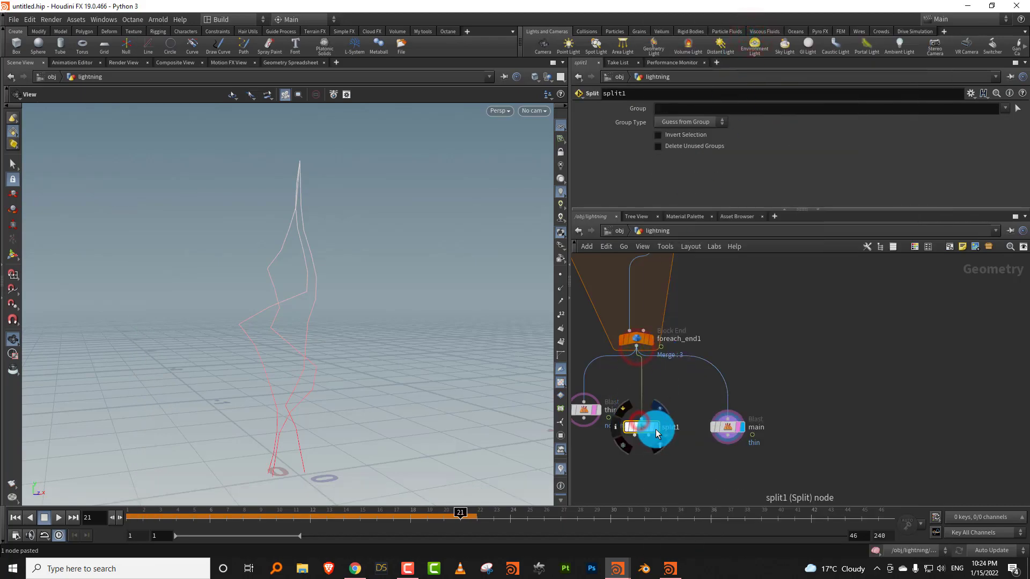
{"action": "left_click", "coordinate": [656, 429]}
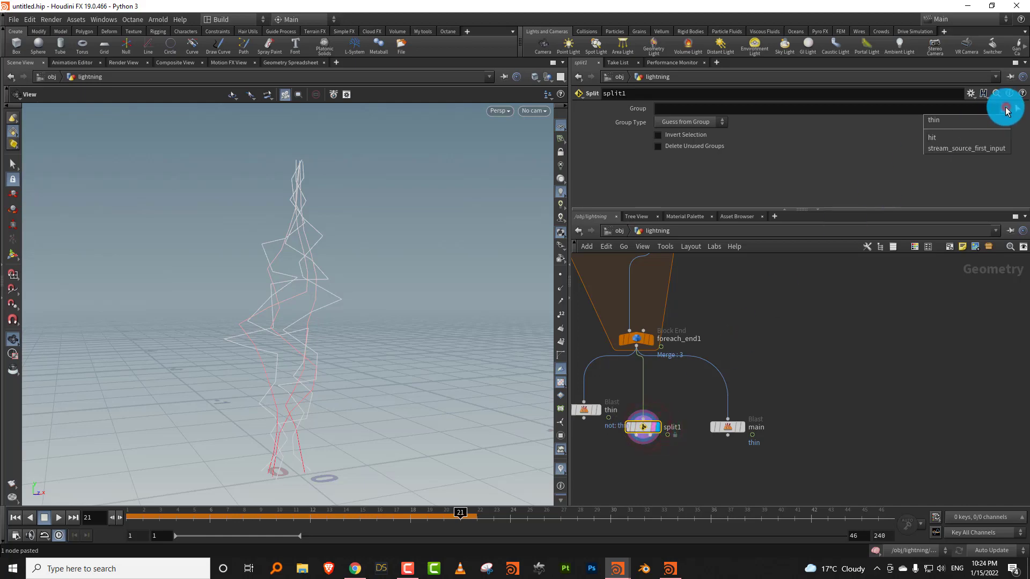
{"action": "left_click", "coordinate": [998, 122]}
Step: Add a Null node wired to split1's first output and display it
{"action": "scroll", "coordinate": [621, 448], "scroll_direction": "up", "scroll_amount": 1}
{"action": "key", "text": "Tab"}
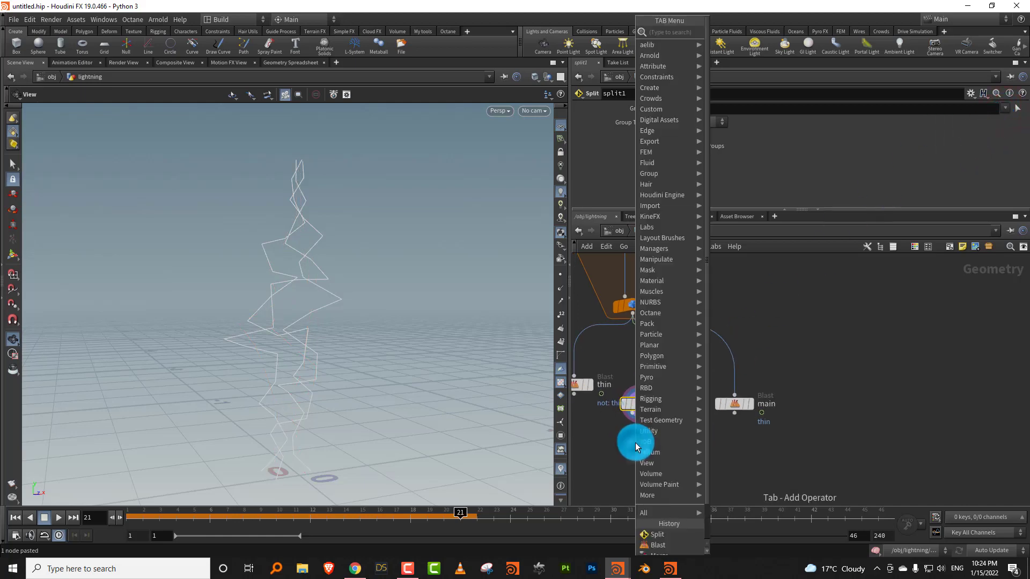
{"action": "type", "text": "null"}
{"action": "left_click", "coordinate": [725, 29]}
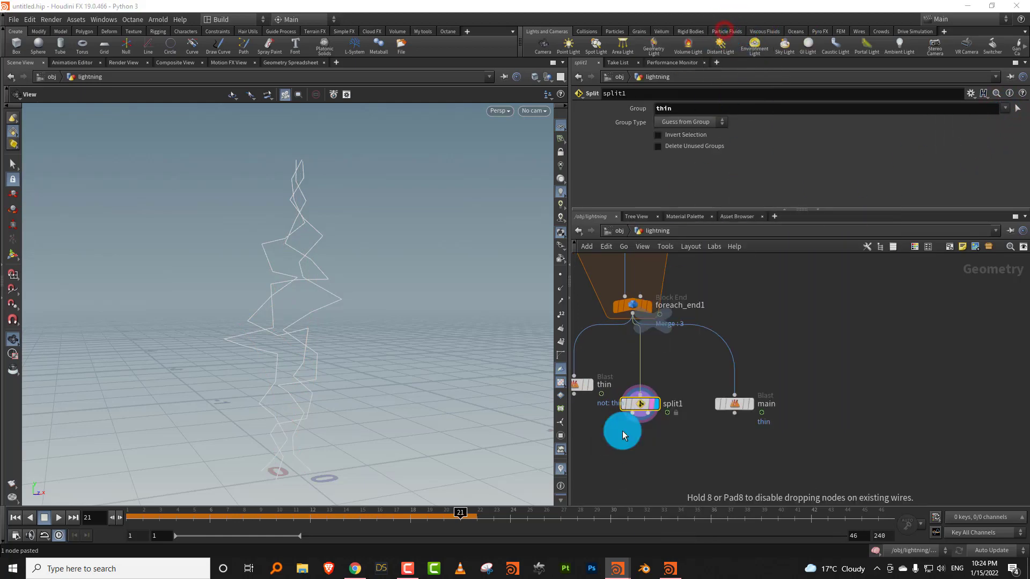
{"action": "left_click", "coordinate": [601, 472]}
{"action": "left_click_drag", "start_coordinate": [632, 413], "coordinate": [602, 461]}
{"action": "left_click", "coordinate": [615, 465]}
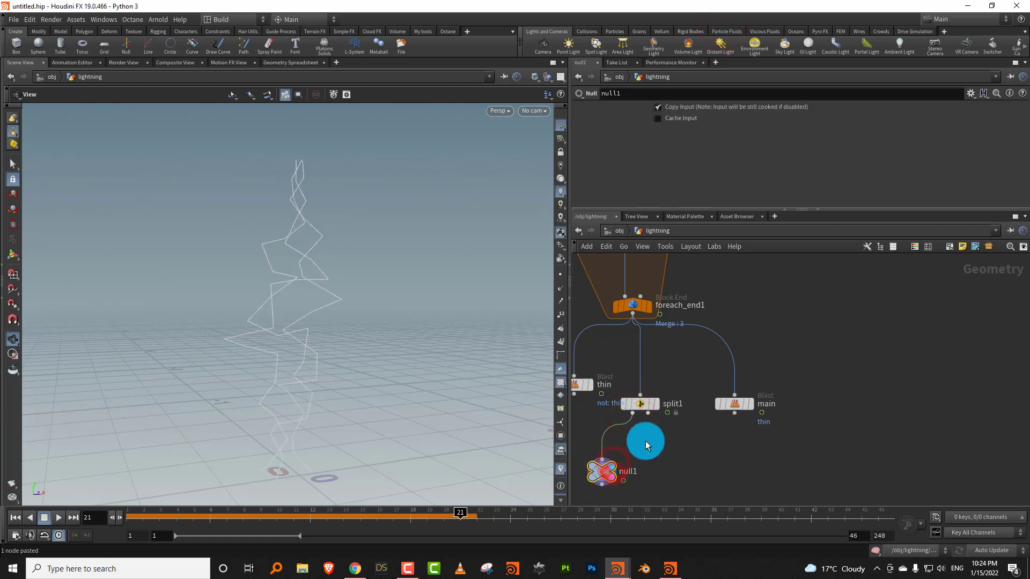
Step: Wire null1 to split1's second output and a second Null to its first output
{"action": "left_click_drag", "start_coordinate": [649, 419], "coordinate": [610, 473]}
{"action": "left_click", "coordinate": [632, 413]}
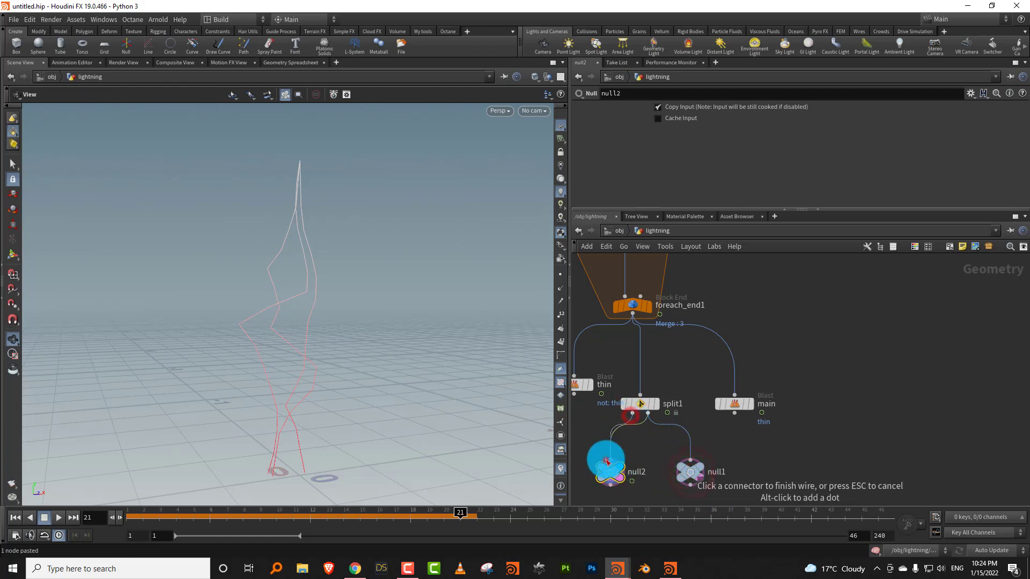
{"action": "left_click", "coordinate": [610, 461]}
Step: Delete the main and thin Blast nodes, leaving split1 and its two Nulls under foreach_end1
{"action": "left_click_drag", "start_coordinate": [794, 366], "coordinate": [720, 421]}
{"action": "key", "text": "Delete"}
{"action": "middle_click_drag", "start_coordinate": [707, 362], "coordinate": [780, 358]}
{"action": "left_click_drag", "start_coordinate": [676, 349], "coordinate": [619, 408]}
{"action": "key", "text": "Delete"}
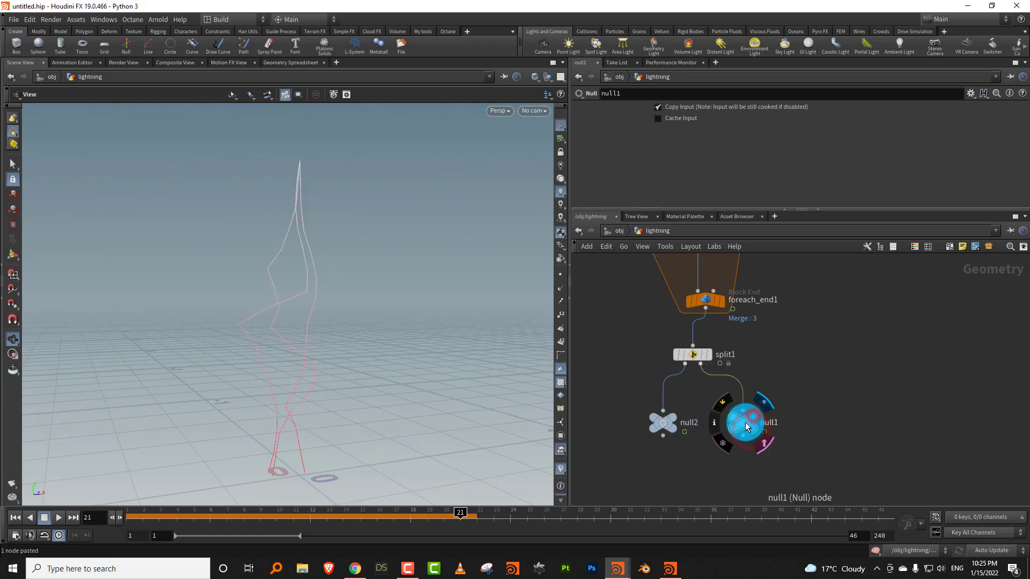
{"action": "middle_click_drag", "start_coordinate": [755, 463], "coordinate": [749, 420]}
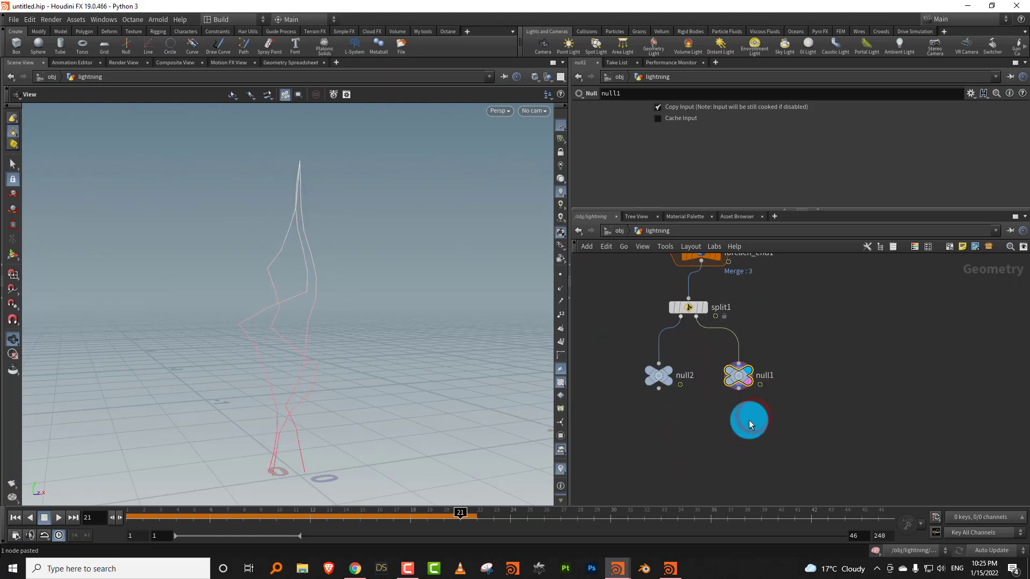
Step: Add a Sweep node fed by null1 and display it
{"action": "scroll", "coordinate": [748, 421], "scroll_direction": "up", "scroll_amount": 2}
{"action": "key", "text": "Tab"}
{"action": "type", "text": "swee"}
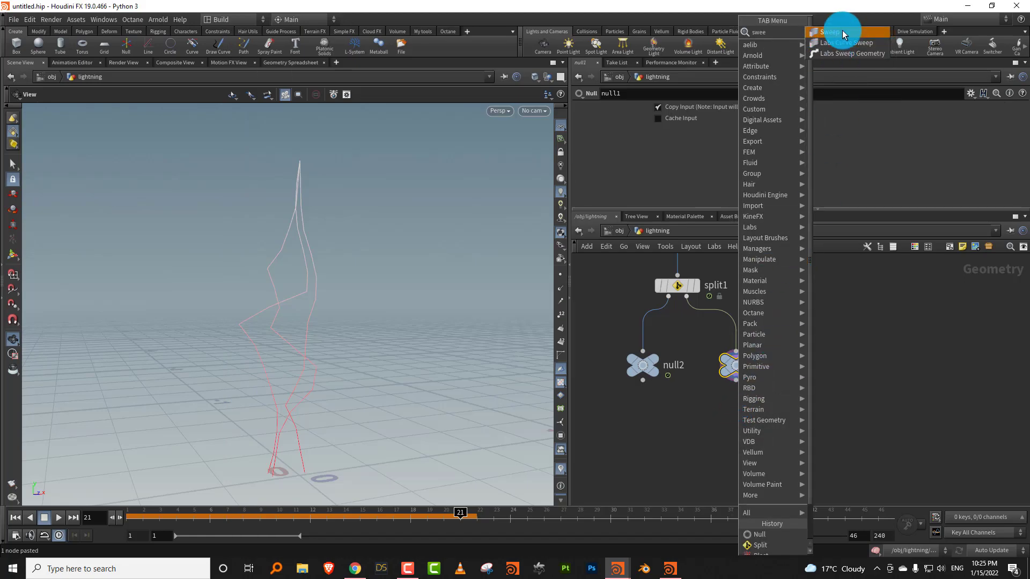
{"action": "left_click", "coordinate": [843, 31]}
{"action": "left_click", "coordinate": [772, 472]}
{"action": "left_click_drag", "start_coordinate": [736, 382], "coordinate": [762, 461]}
{"action": "left_click", "coordinate": [789, 473]}
Step: Set the surface shape of sweep2 to Round Tube
{"action": "left_click", "coordinate": [825, 407]}
{"action": "key", "text": "Tab"}
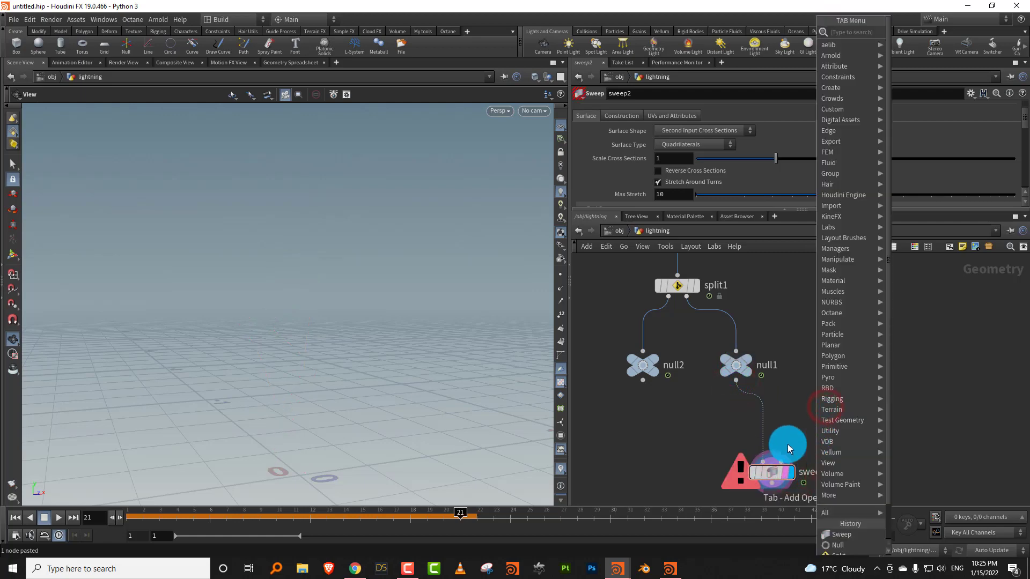
{"action": "key", "text": "Escape"}
{"action": "left_click", "coordinate": [702, 130]}
{"action": "left_click", "coordinate": [701, 150]}
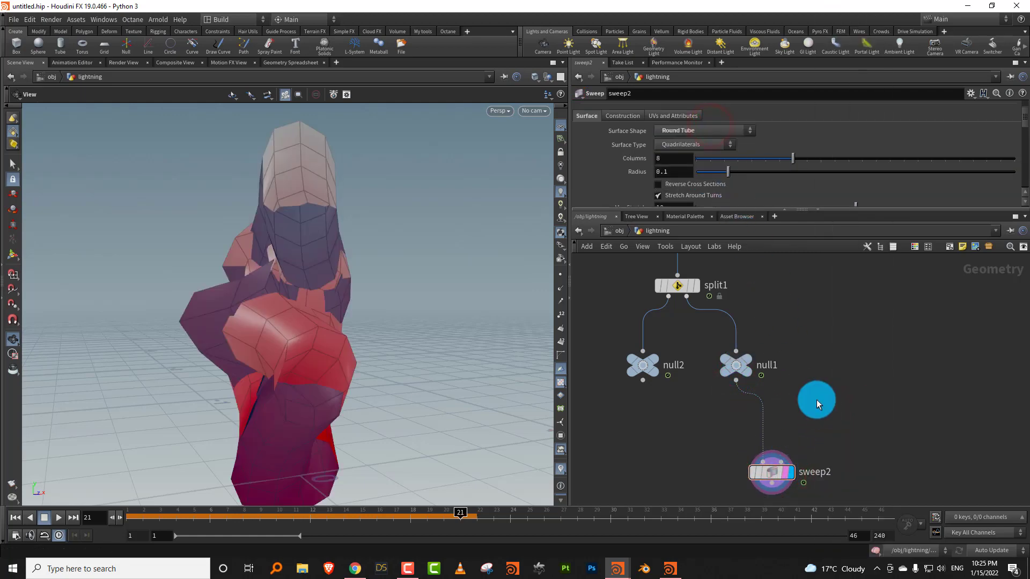
{"action": "key", "text": "Tab"}
{"action": "type", "text": "del"}
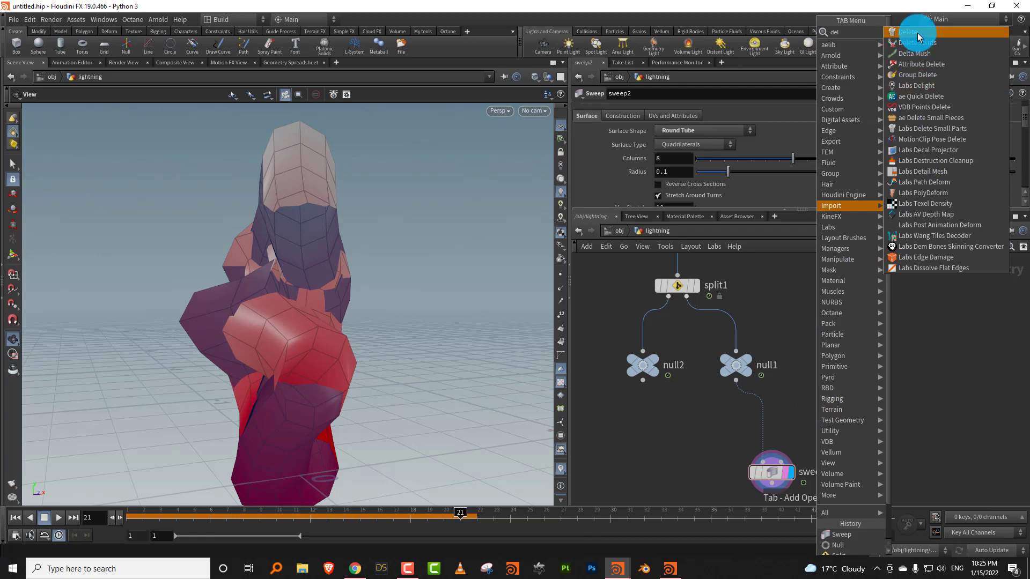
{"action": "left_click", "coordinate": [920, 34]}
{"action": "left_click", "coordinate": [863, 379]}
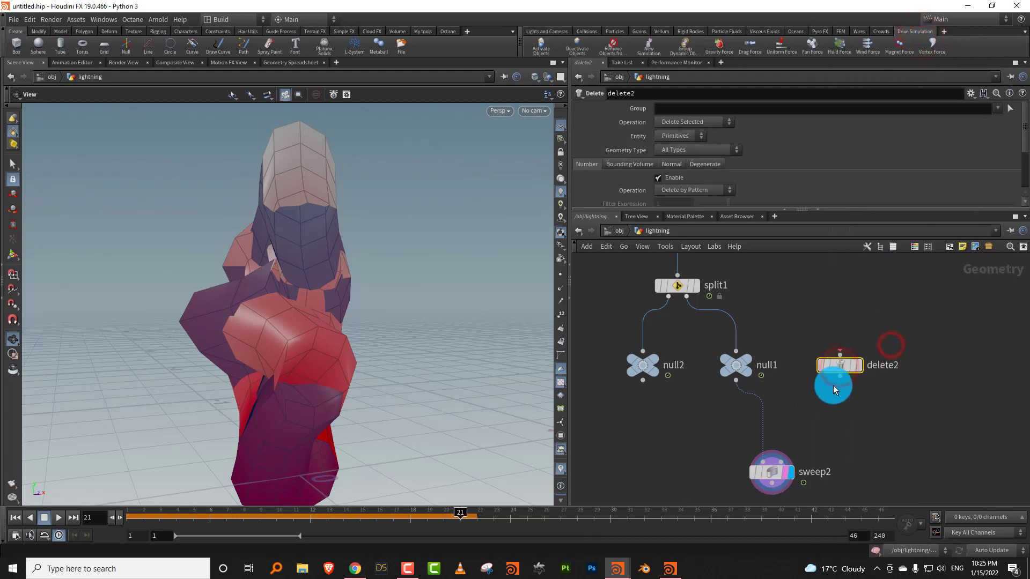
{"action": "key", "text": "Delete"}
Step: Insert an Attribute Delete node between null1 and sweep2
{"action": "key", "text": "Tab"}
{"action": "type", "text": "del"}
{"action": "left_click", "coordinate": [935, 65]}
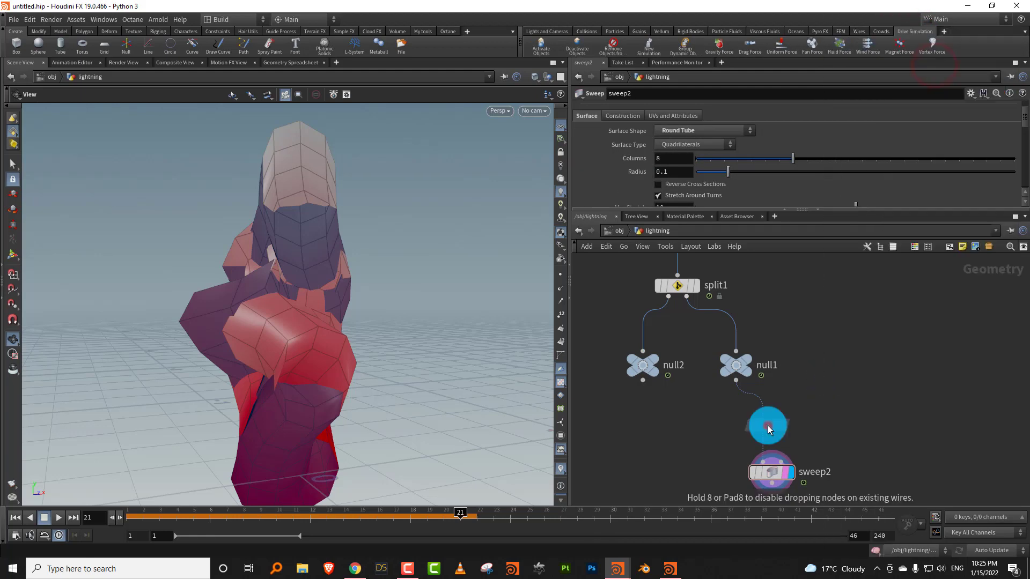
{"action": "left_click", "coordinate": [768, 427]}
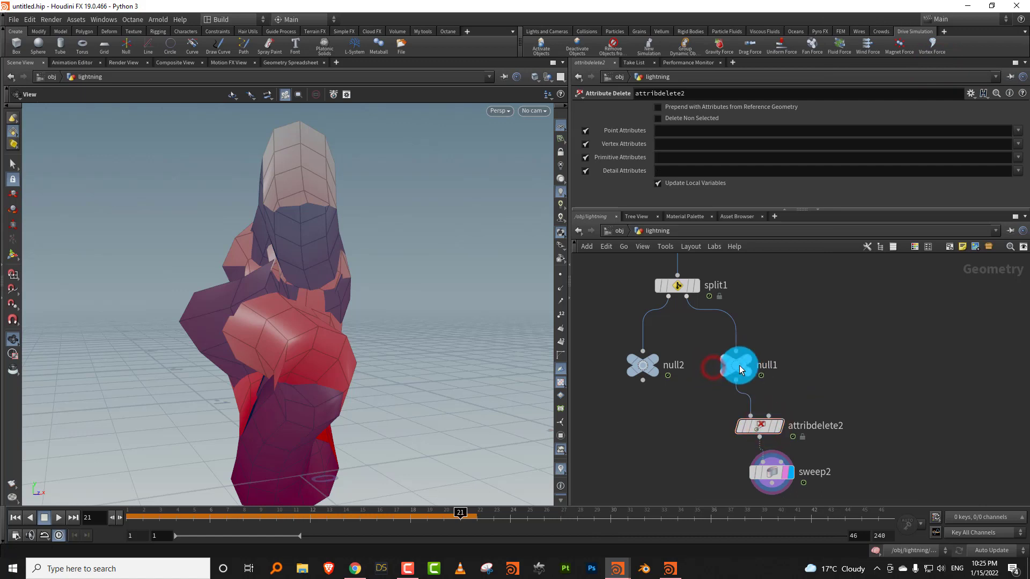
Step: Check null1's point attributes and set the Attribute Delete's point attributes to "* ^curveu"
{"action": "left_click", "coordinate": [701, 368]}
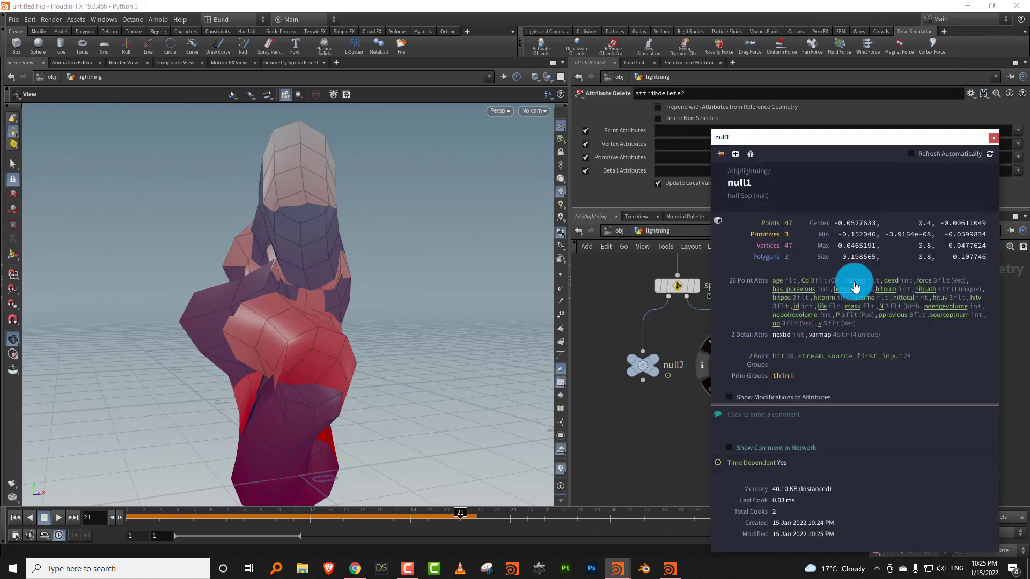
{"action": "left_click", "coordinate": [687, 429]}
{"action": "left_click", "coordinate": [694, 130]}
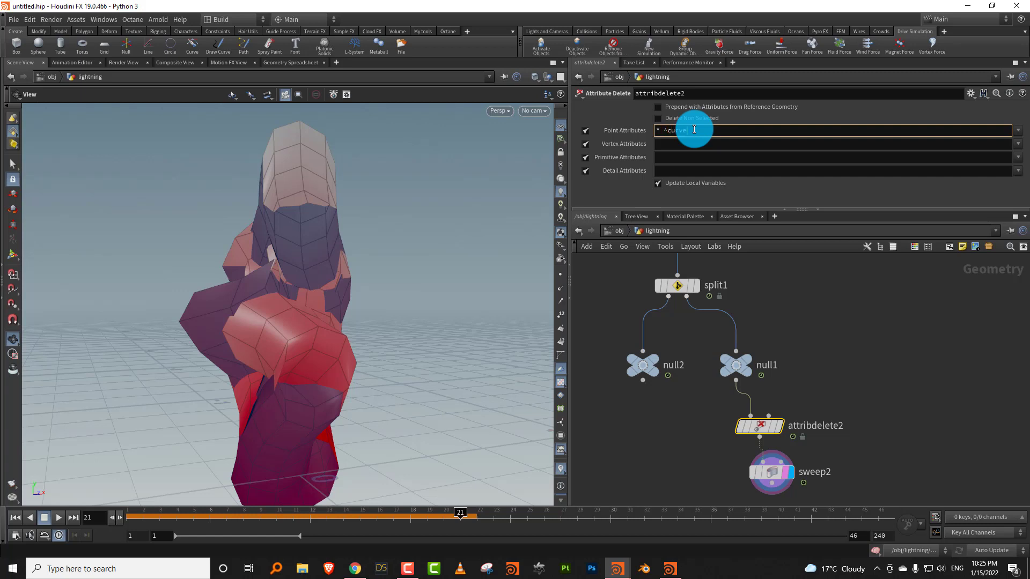
{"action": "key", "text": "Return"}
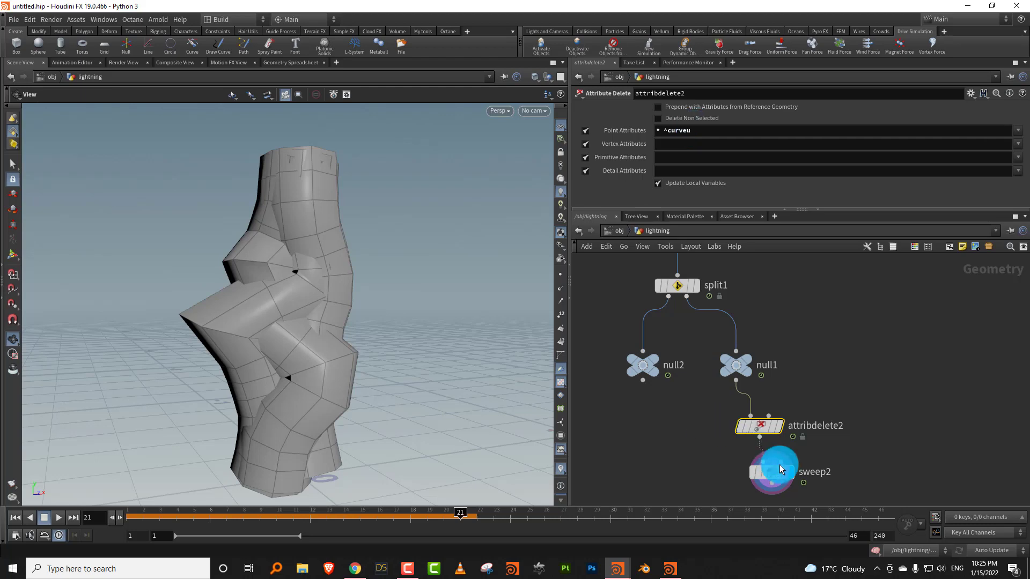
Step: Insert an Attribute Adjust Float node for pscale between attribdelete2 and sweep2
{"action": "left_click", "coordinate": [723, 427]}
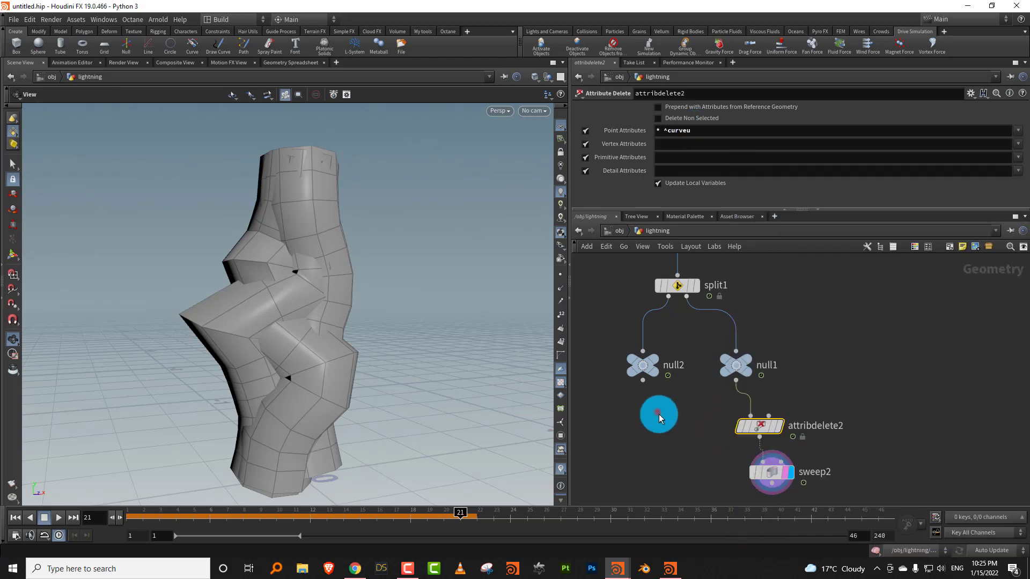
{"action": "left_click", "coordinate": [658, 416]}
{"action": "key", "text": "Tab"}
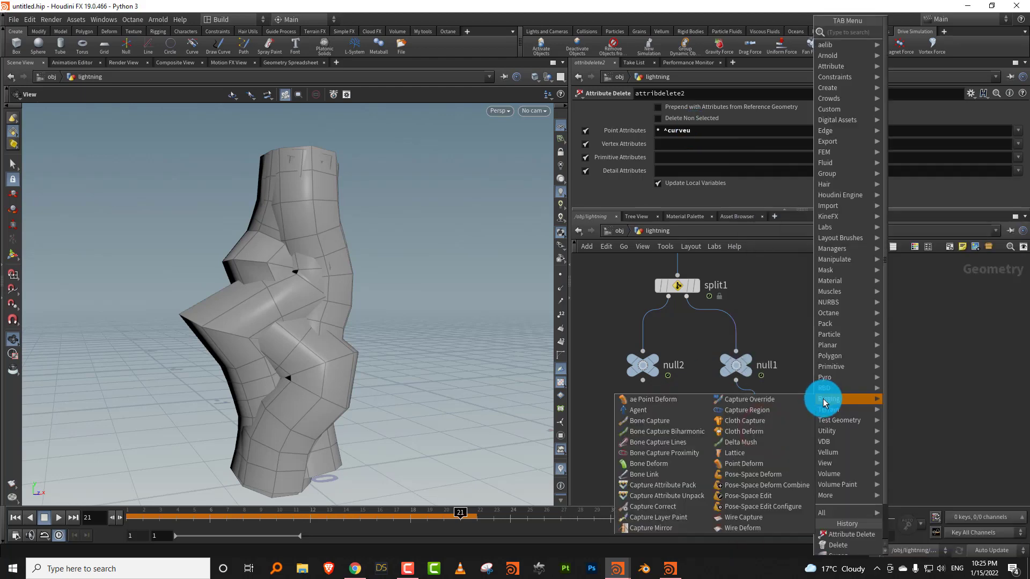
{"action": "type", "text": "float"}
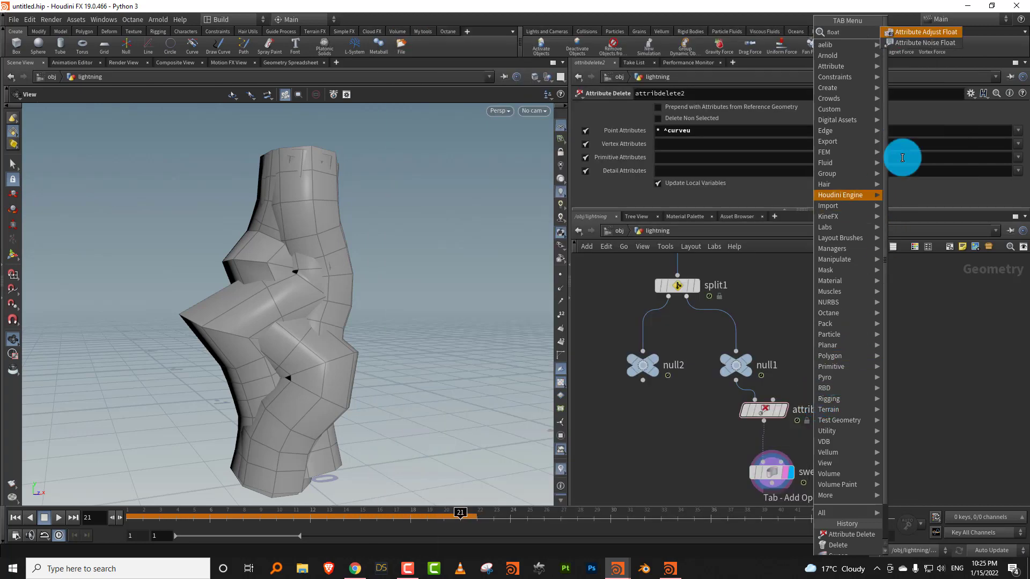
{"action": "left_click", "coordinate": [927, 33]}
{"action": "left_click", "coordinate": [765, 455]}
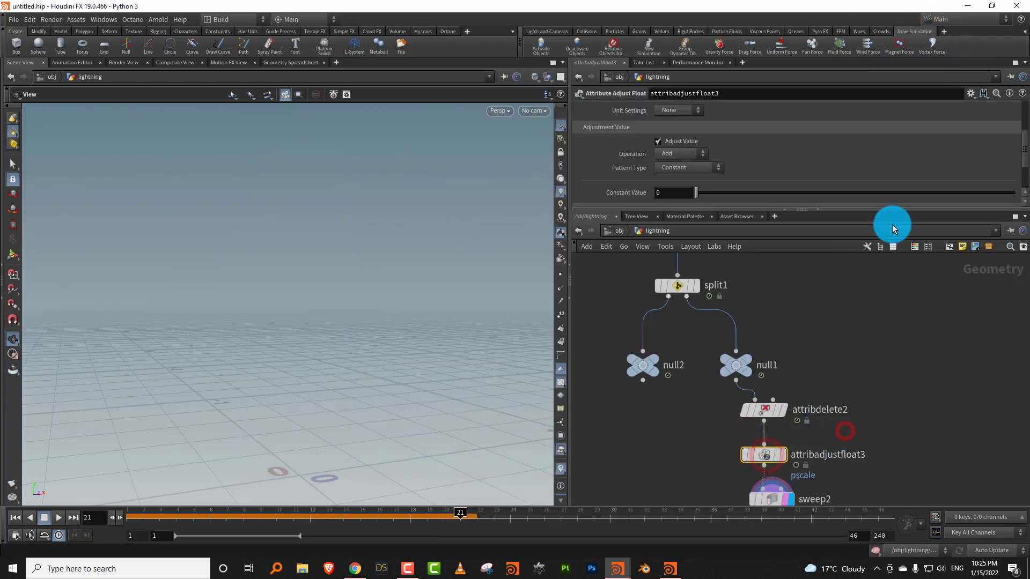
Step: Set the pscale adjustment to Set Always with the Remap Attribute pattern, using curveu as the source attribute
{"action": "scroll", "coordinate": [1022, 153], "scroll_direction": "up", "scroll_amount": 3}
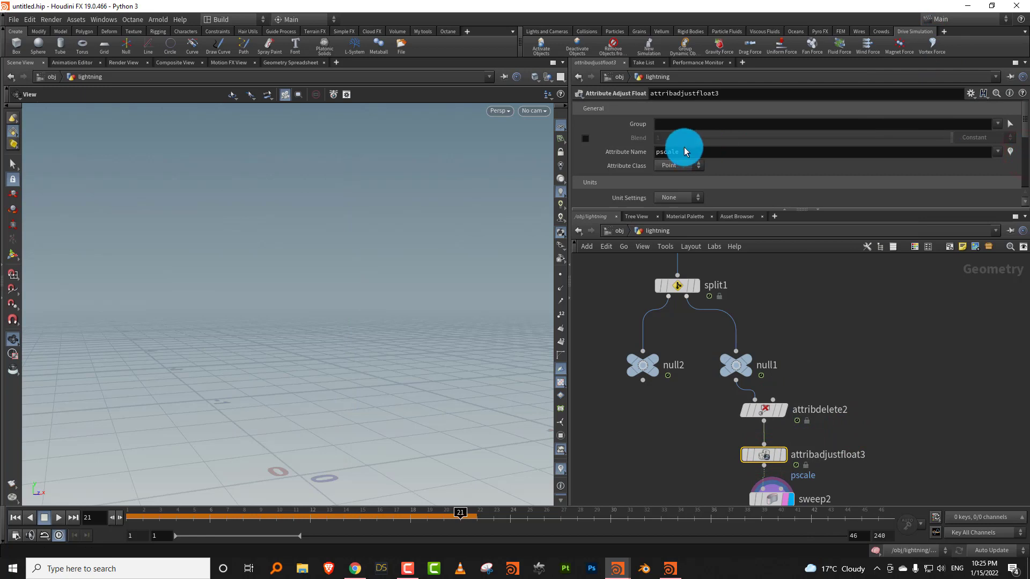
{"action": "left_click_drag", "start_coordinate": [717, 209], "coordinate": [736, 304]}
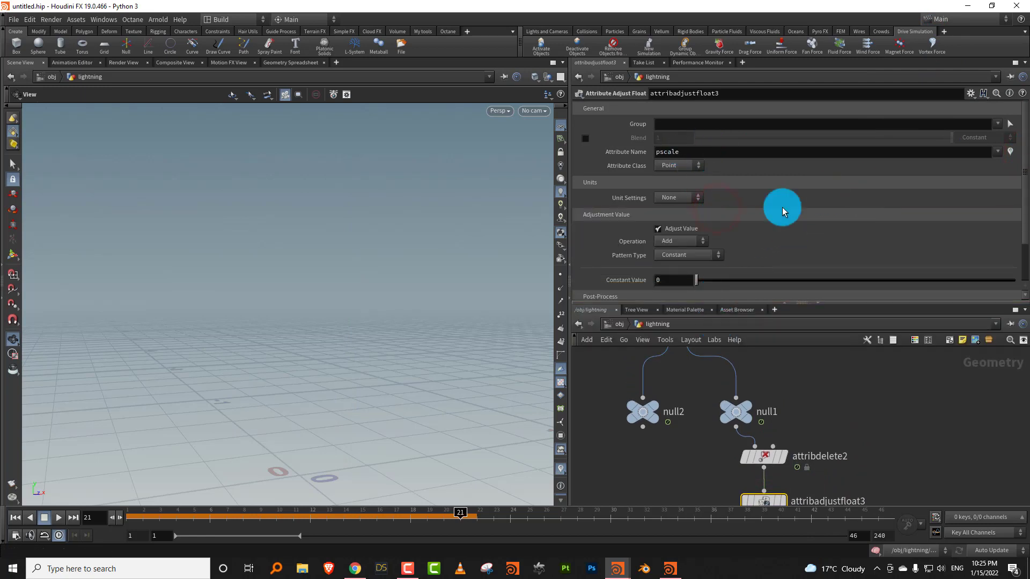
{"action": "left_click", "coordinate": [685, 242]}
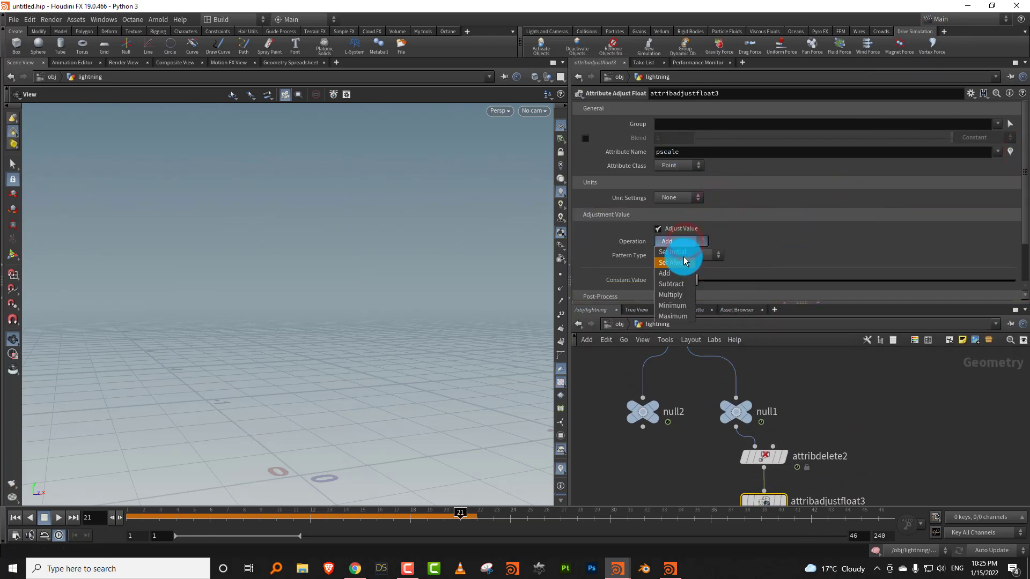
{"action": "left_click", "coordinate": [685, 261]}
{"action": "left_click", "coordinate": [688, 255]}
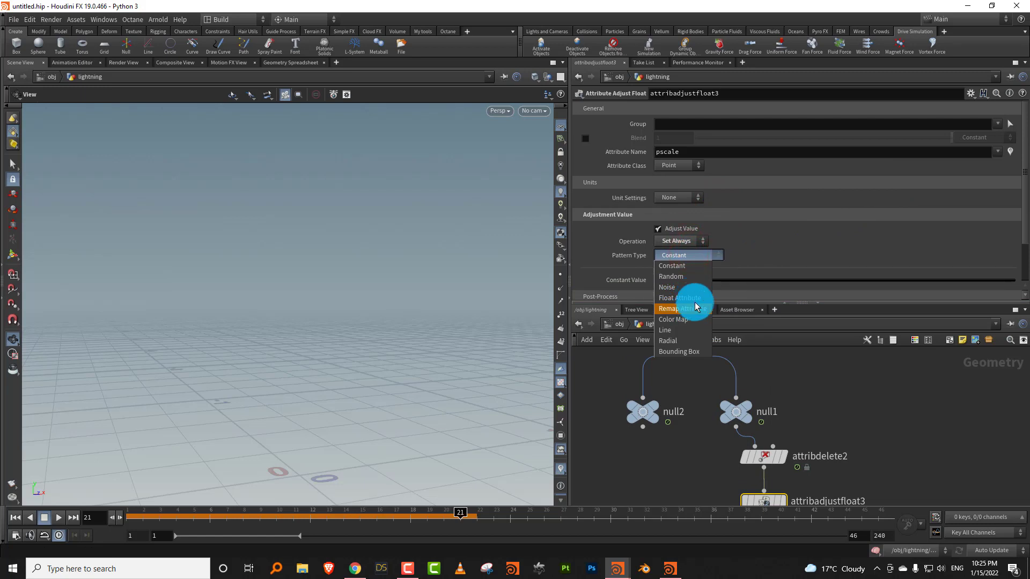
{"action": "left_click", "coordinate": [677, 309]}
{"action": "scroll", "coordinate": [1012, 207], "scroll_direction": "down", "scroll_amount": 5}
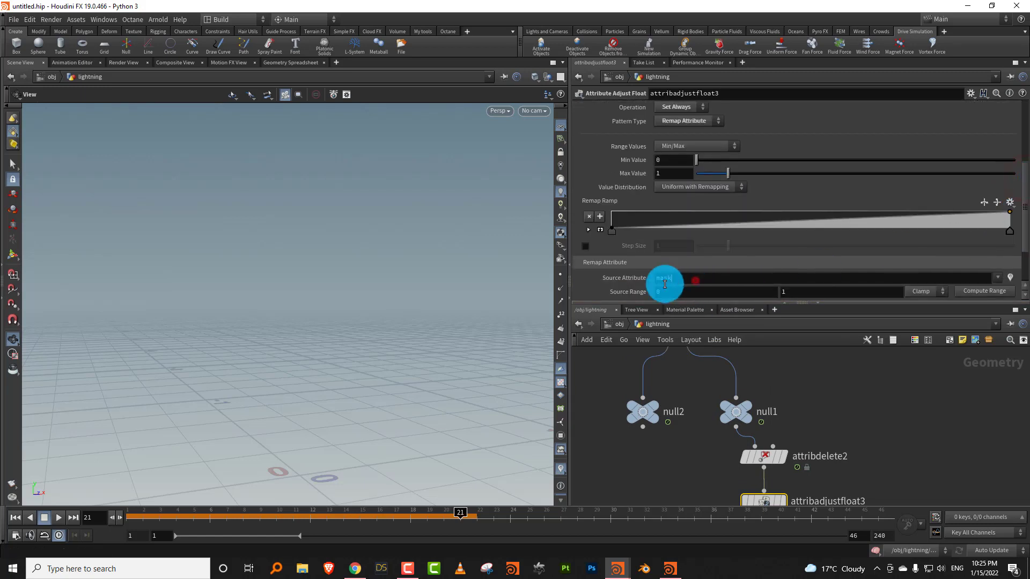
{"action": "left_click", "coordinate": [695, 280]}
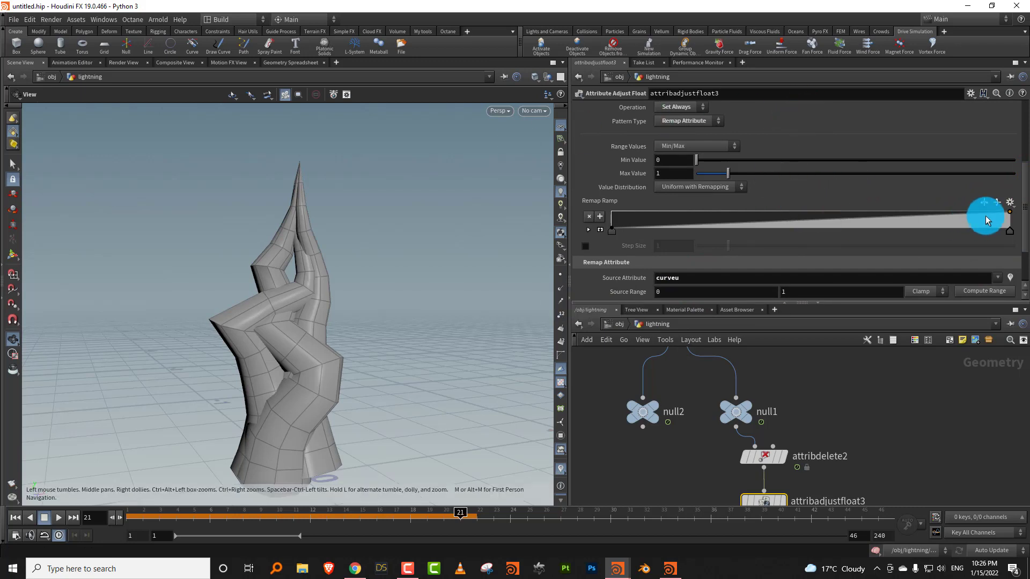
Step: Shape the pscale remap ramp with a raised point near the middle and its end point lowered to the bottom
{"action": "left_click_drag", "start_coordinate": [1012, 217], "coordinate": [1014, 232]}
{"action": "left_click", "coordinate": [847, 217]}
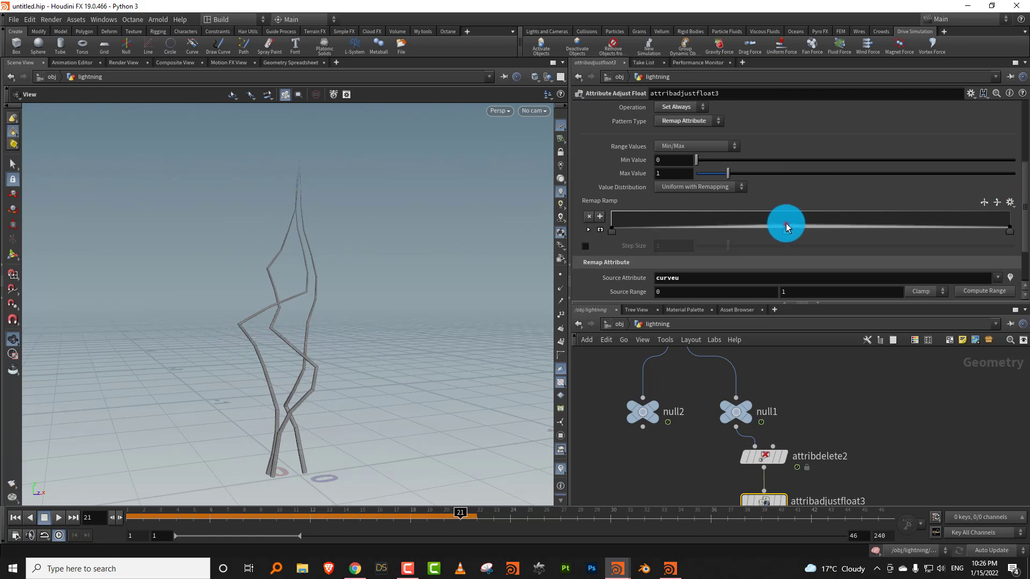
{"action": "left_click_drag", "start_coordinate": [787, 225], "coordinate": [785, 228]}
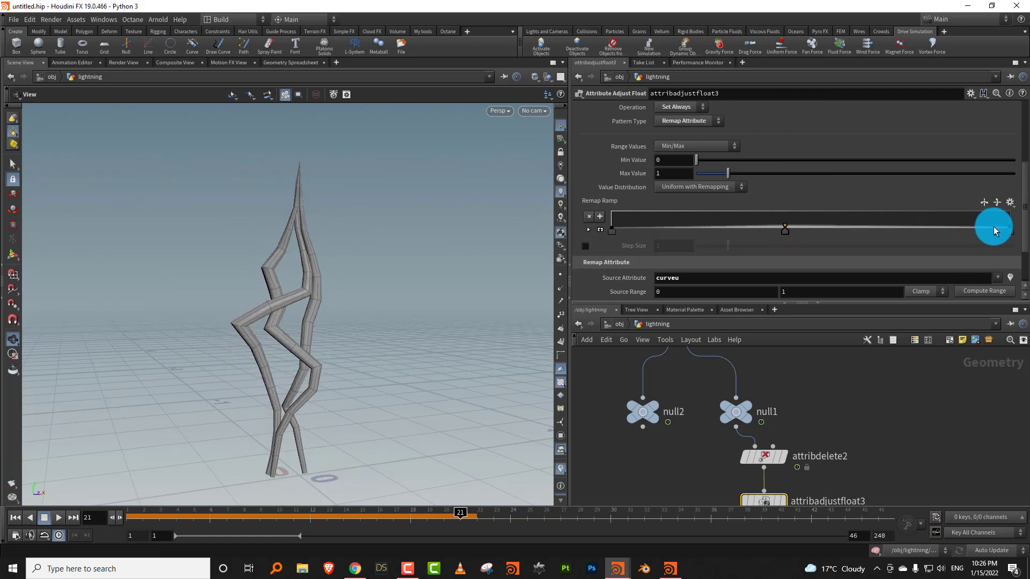
{"action": "left_click_drag", "start_coordinate": [1009, 231], "coordinate": [1010, 237]}
{"action": "left_click_drag", "start_coordinate": [777, 223], "coordinate": [783, 219]}
Step: Reduce the radius of sweep2 to 0.02 and scrub the timeline to check the bolts' thickness
{"action": "middle_click_drag", "start_coordinate": [799, 454], "coordinate": [806, 349]}
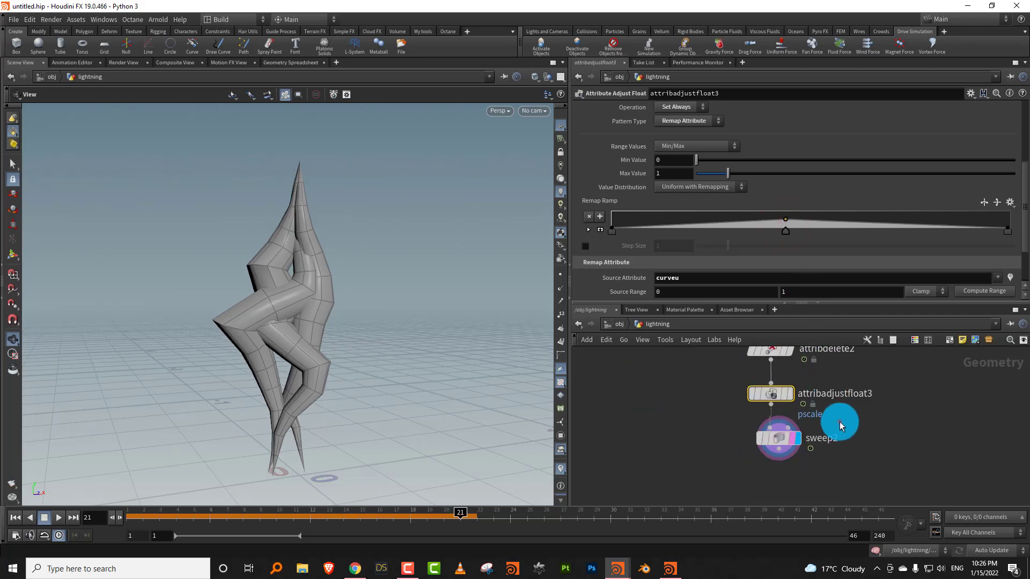
{"action": "left_click_drag", "start_coordinate": [839, 422], "coordinate": [751, 457]}
{"action": "left_click_drag", "start_coordinate": [727, 185], "coordinate": [705, 182]}
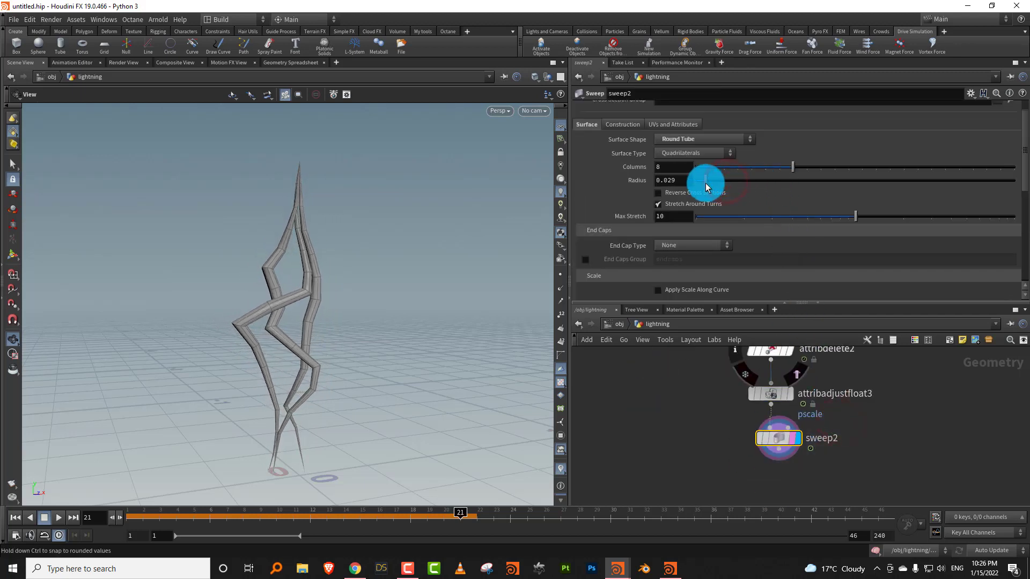
{"action": "left_click_drag", "start_coordinate": [150, 505], "coordinate": [328, 519]}
{"action": "left_click_drag", "start_coordinate": [706, 183], "coordinate": [703, 184]}
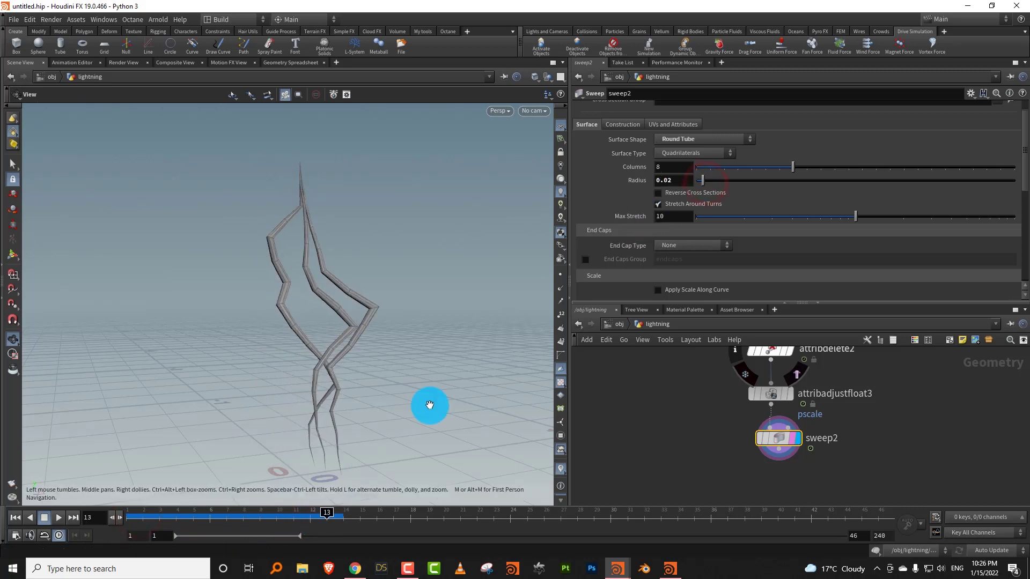
{"action": "left_click_drag", "start_coordinate": [168, 519], "coordinate": [276, 516]}
{"action": "left_click", "coordinate": [324, 329]}
Step: Raise the end point of attribadjustfloat3's remap ramp slightly and check the bolts at frame 15
{"action": "left_click", "coordinate": [772, 394]}
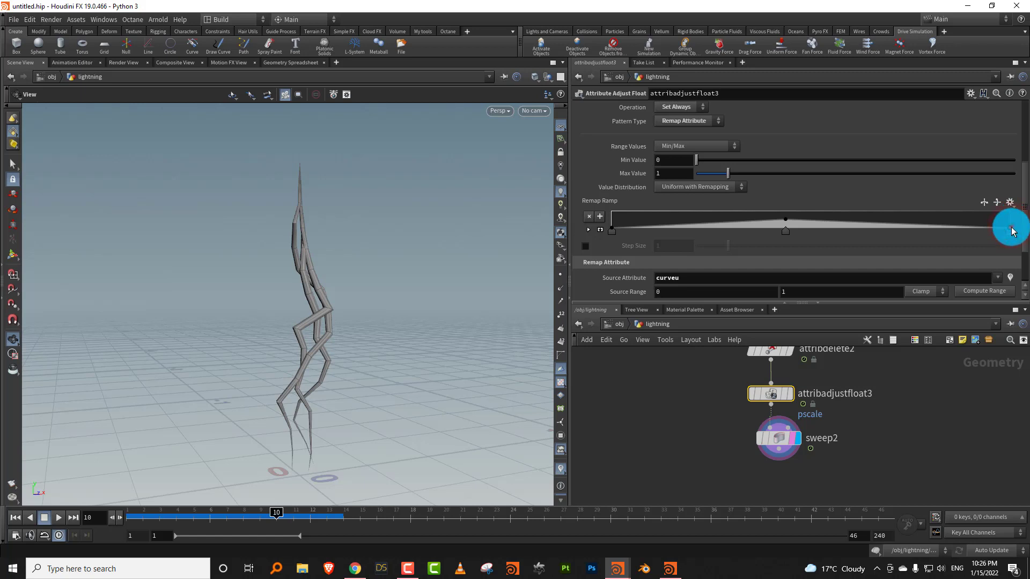
{"action": "left_click_drag", "start_coordinate": [1012, 231], "coordinate": [1013, 226]}
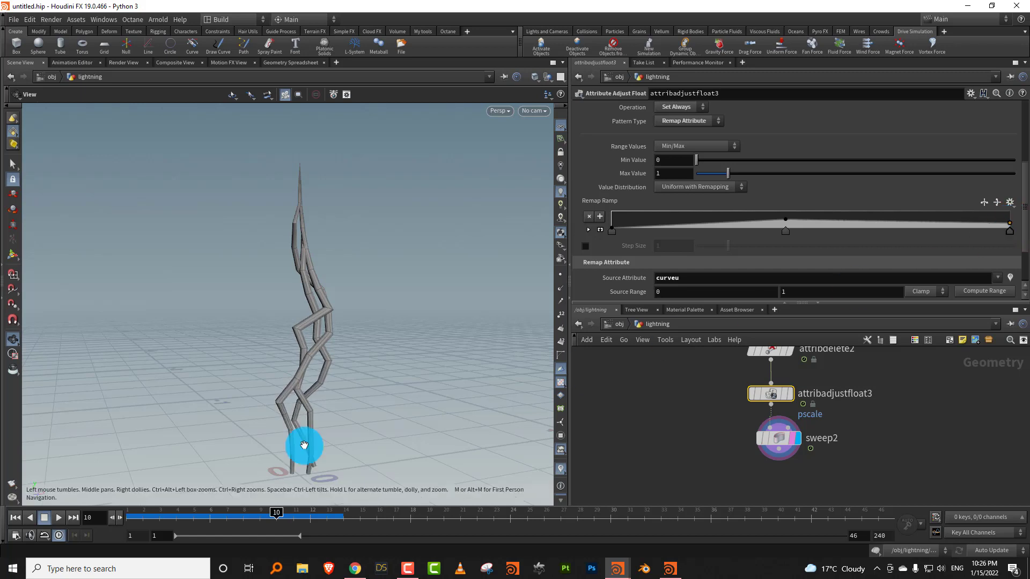
{"action": "left_click", "coordinate": [614, 229]}
{"action": "left_click_drag", "start_coordinate": [308, 515], "coordinate": [360, 516]}
Step: Insert a Color node between attribadjustfloat3 and sweep2 and display it
{"action": "scroll", "coordinate": [798, 403], "scroll_direction": "up", "scroll_amount": 2}
{"action": "middle_click_drag", "start_coordinate": [884, 419], "coordinate": [795, 441]}
{"action": "key", "text": "Tab"}
{"action": "type", "text": "color"}
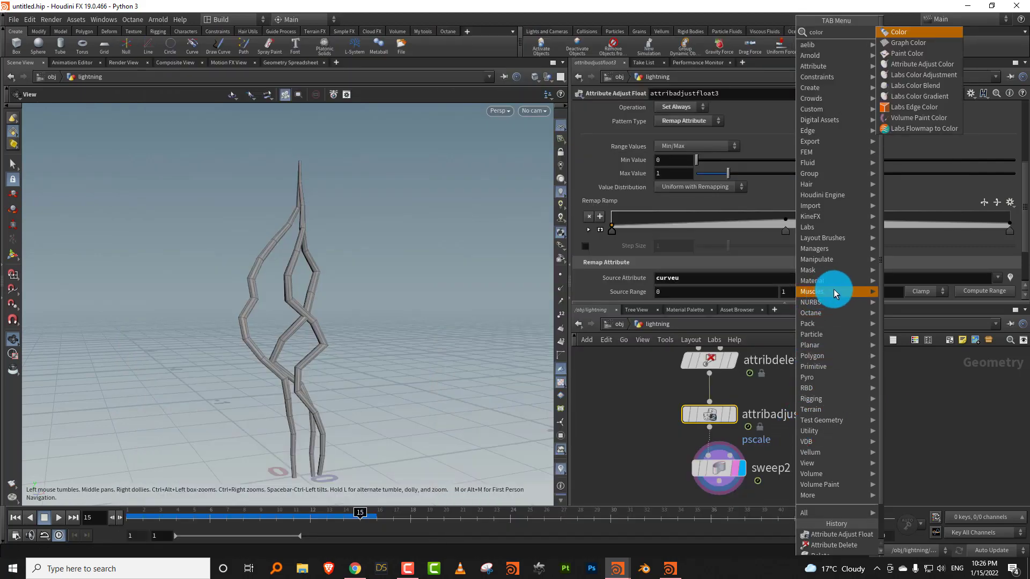
{"action": "left_click", "coordinate": [912, 32]}
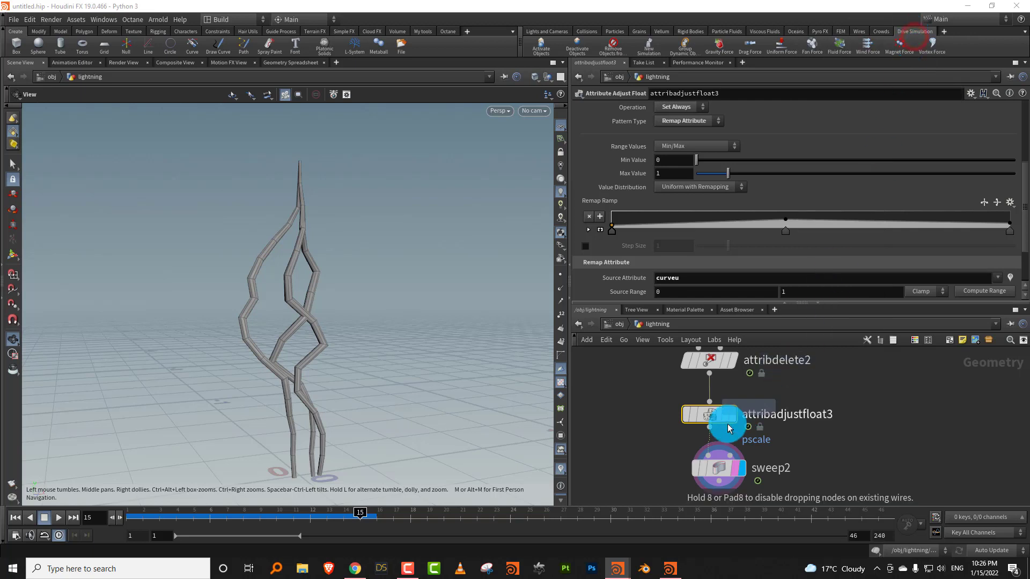
{"action": "left_click", "coordinate": [714, 446]}
{"action": "left_click", "coordinate": [732, 469]}
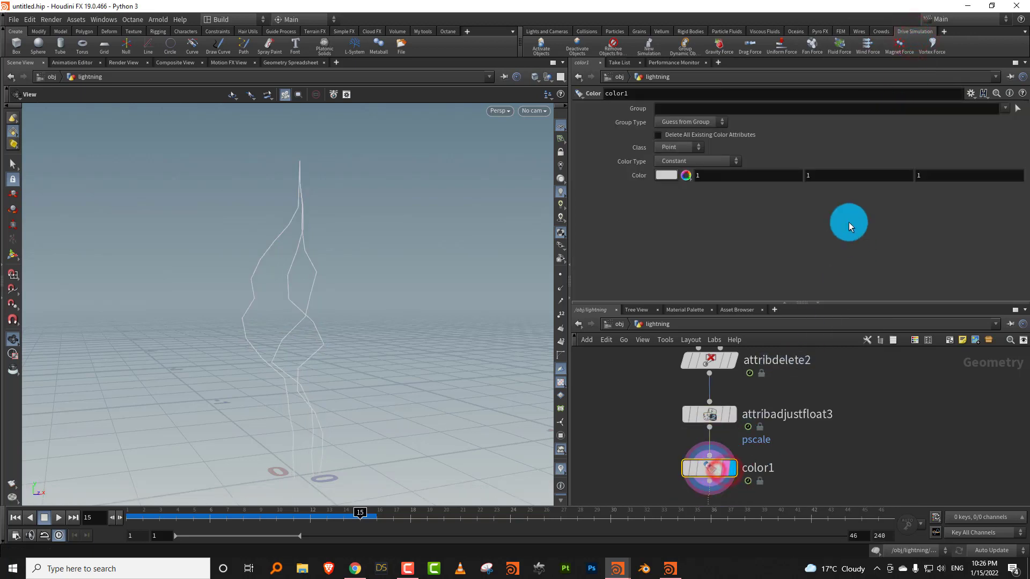
Step: Set the Color node's color type to Ramp from Attribute, driven by curveu
{"action": "left_click", "coordinate": [706, 162]}
{"action": "left_click", "coordinate": [697, 205]}
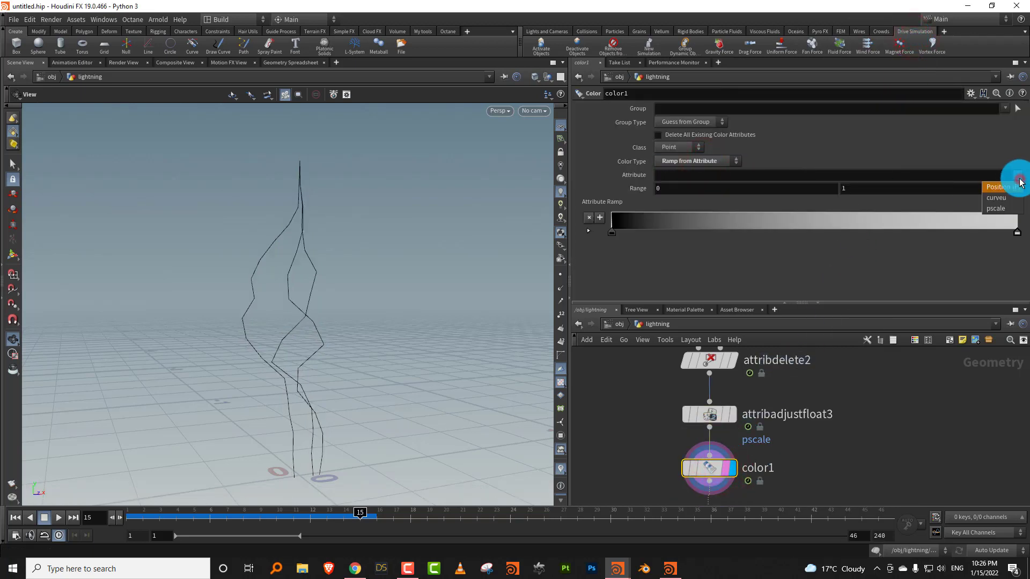
{"action": "left_click", "coordinate": [1017, 202]}
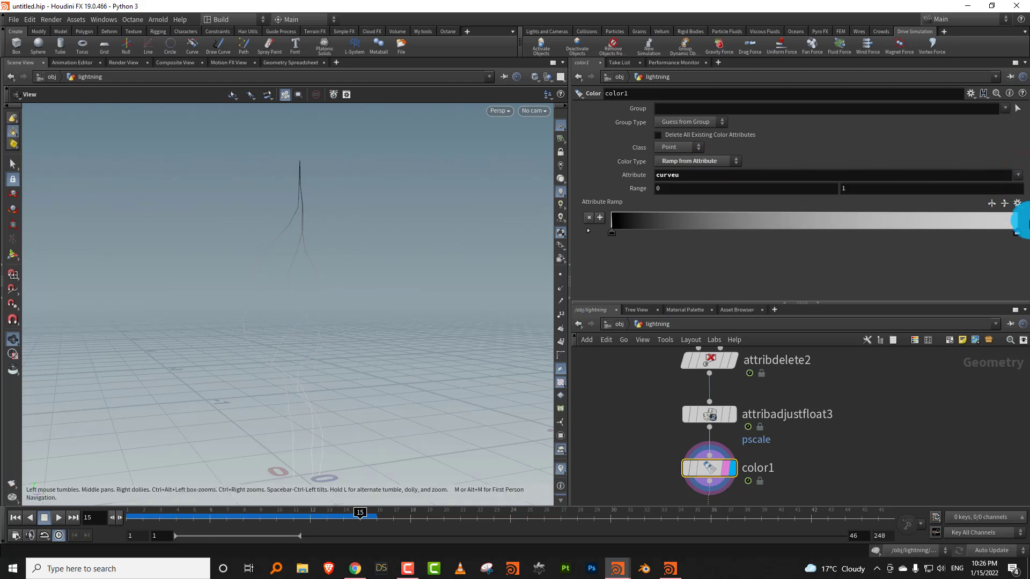
Step: Color the ramp's end point bright cyan with hue 197, saturation 0.865 and value 5
{"action": "double_click", "coordinate": [1017, 234]}
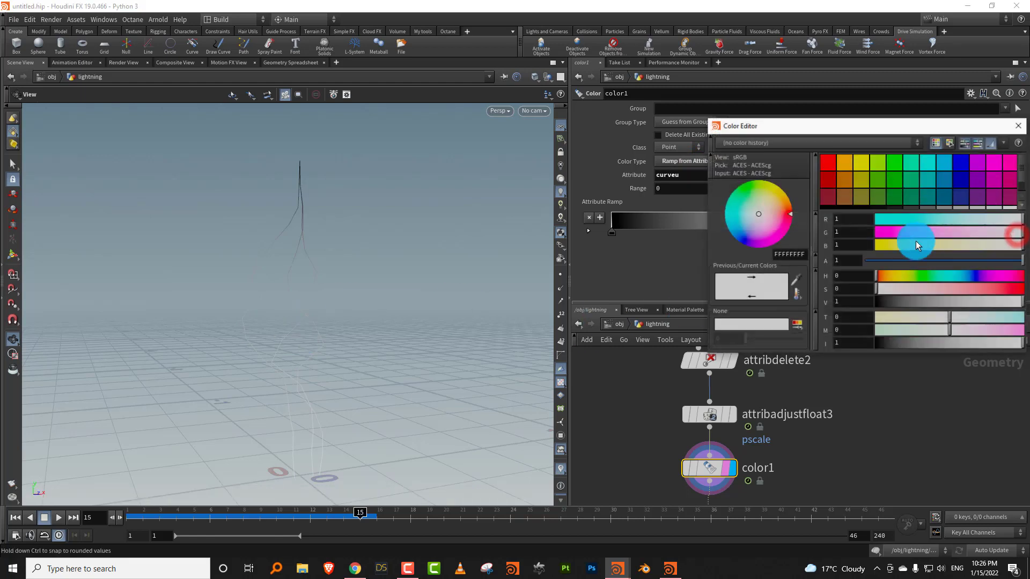
{"action": "left_click", "coordinate": [957, 278]}
{"action": "left_click_drag", "start_coordinate": [988, 290], "coordinate": [1004, 291]}
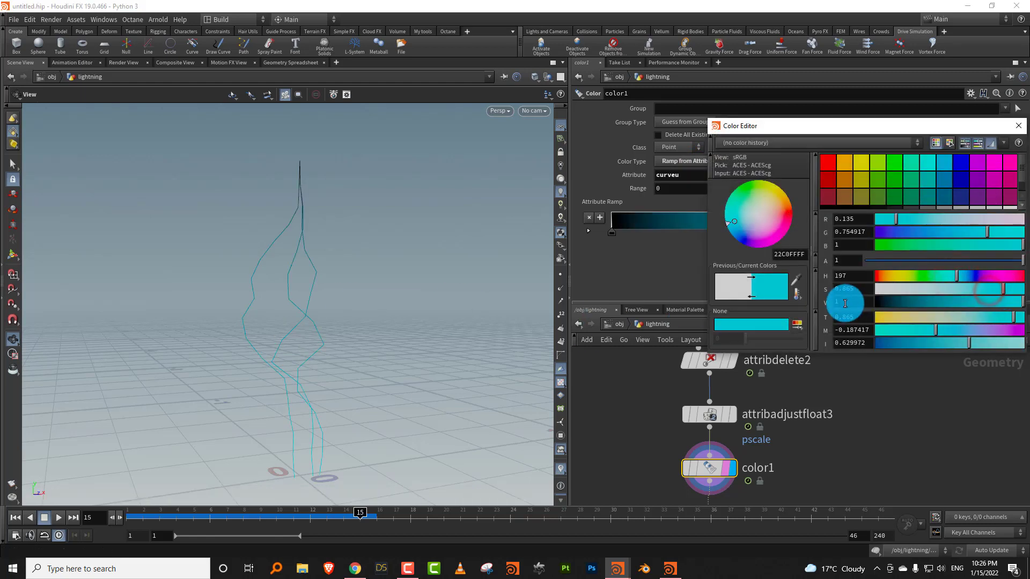
{"action": "key", "text": "Return"}
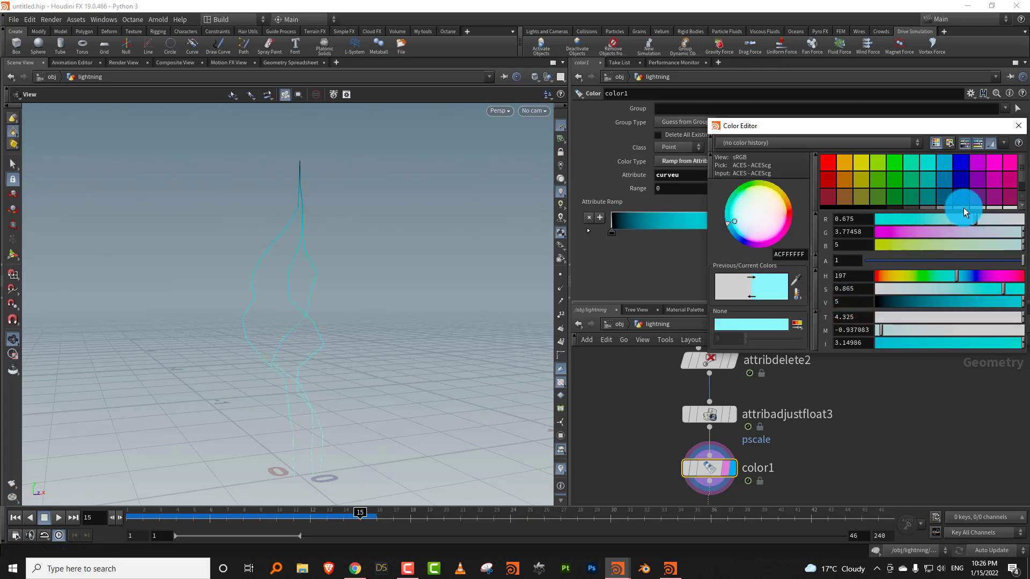
Step: Color the start point of color1's attribute ramp a saturated blue with hue 218
{"action": "left_click", "coordinate": [1017, 127]}
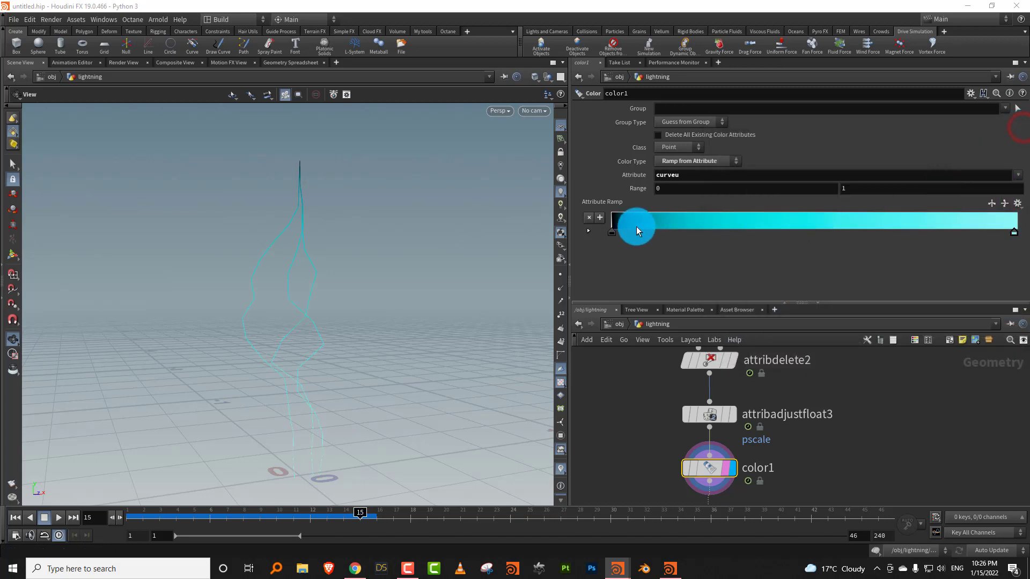
{"action": "left_click", "coordinate": [612, 233]}
{"action": "left_click", "coordinate": [964, 277]}
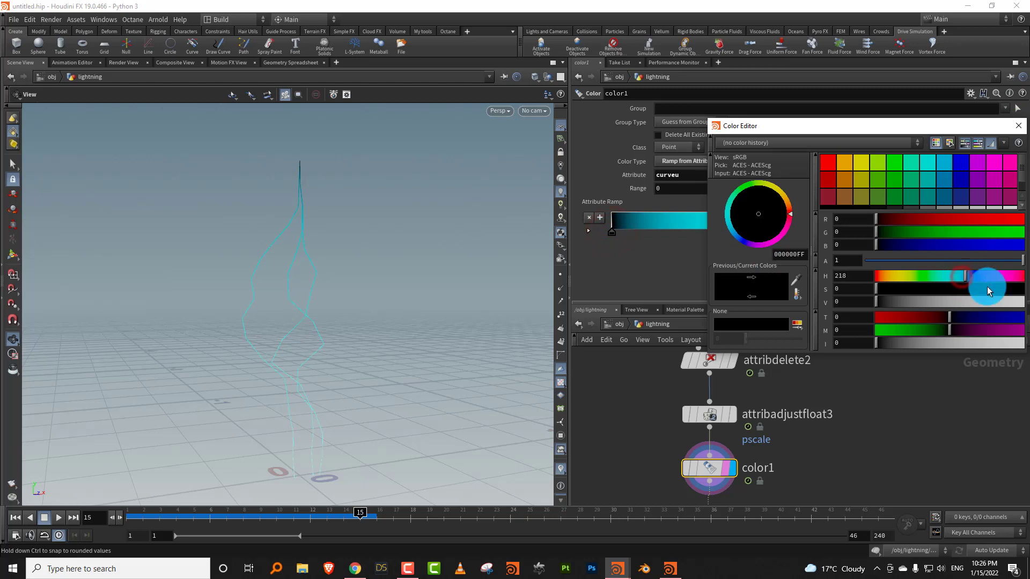
{"action": "left_click_drag", "start_coordinate": [988, 289], "coordinate": [963, 306]}
{"action": "left_click", "coordinate": [1019, 127]}
Step: Enlarge the network area and display the sweep2 tubes smooth shaded without wireframe
{"action": "left_click_drag", "start_coordinate": [731, 304], "coordinate": [731, 204]}
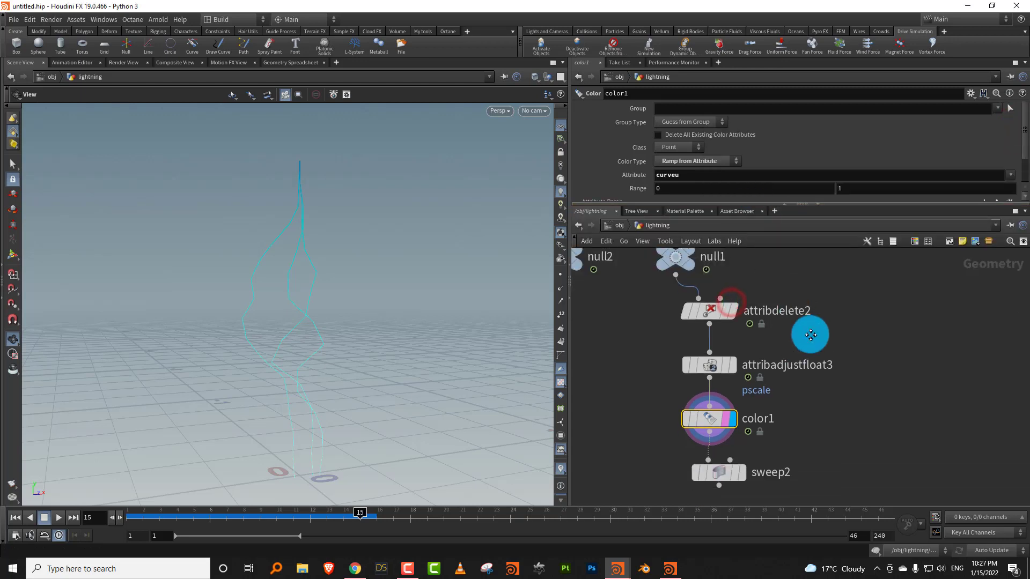
{"action": "left_click", "coordinate": [757, 405]}
{"action": "left_click", "coordinate": [737, 413]}
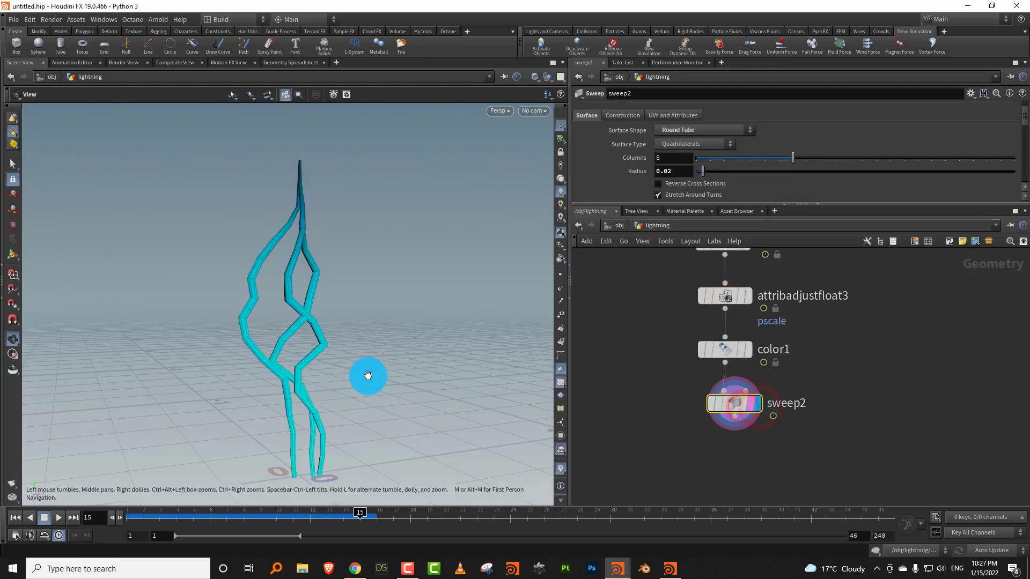
{"action": "key", "text": "shift+w"}
Step: Set the viewport's background color scheme to Dark
{"action": "key", "text": "d"}
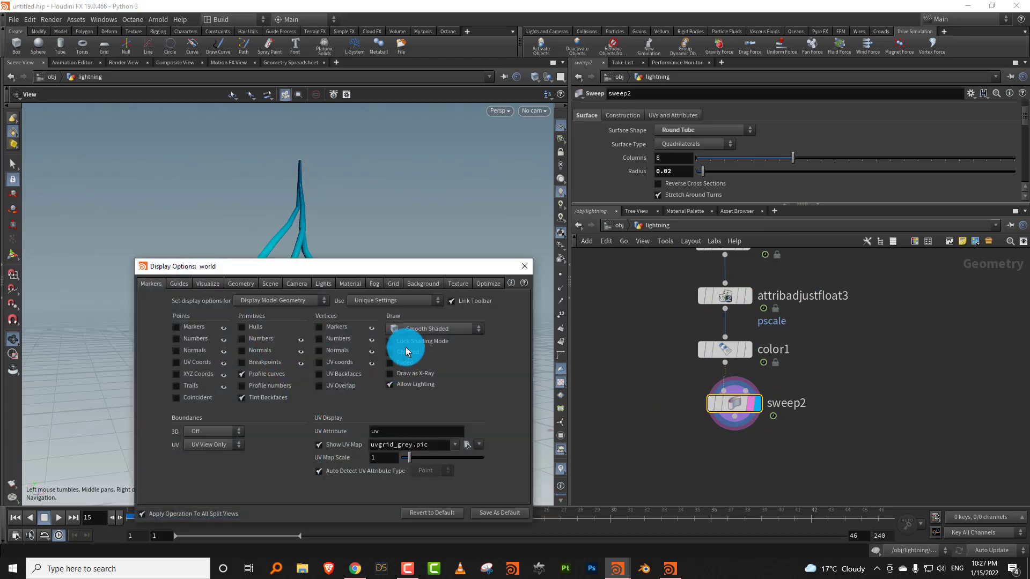
{"action": "left_click", "coordinate": [432, 286]}
{"action": "left_click", "coordinate": [215, 322]}
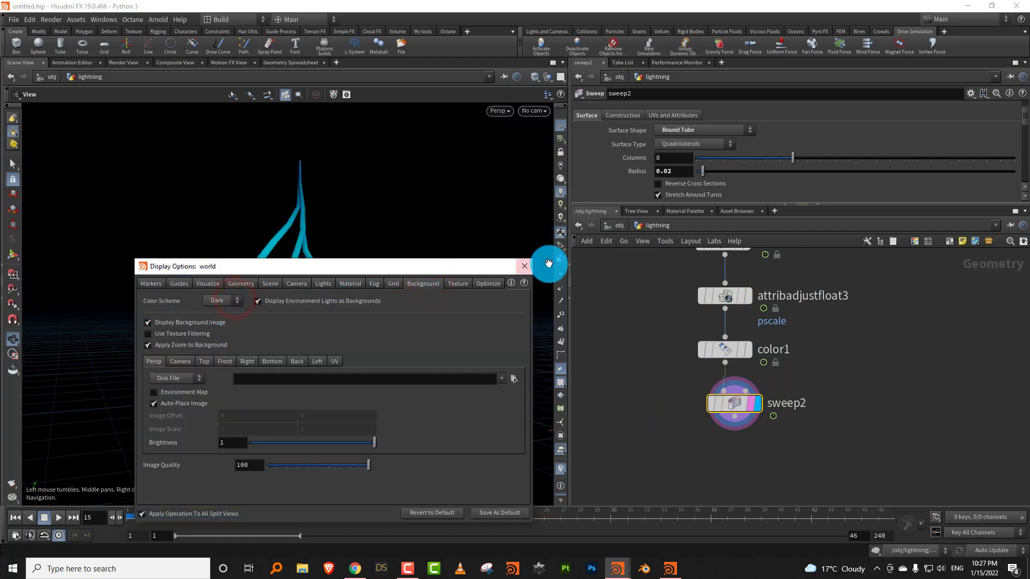
{"action": "left_click", "coordinate": [531, 266]}
{"action": "left_click", "coordinate": [371, 306]}
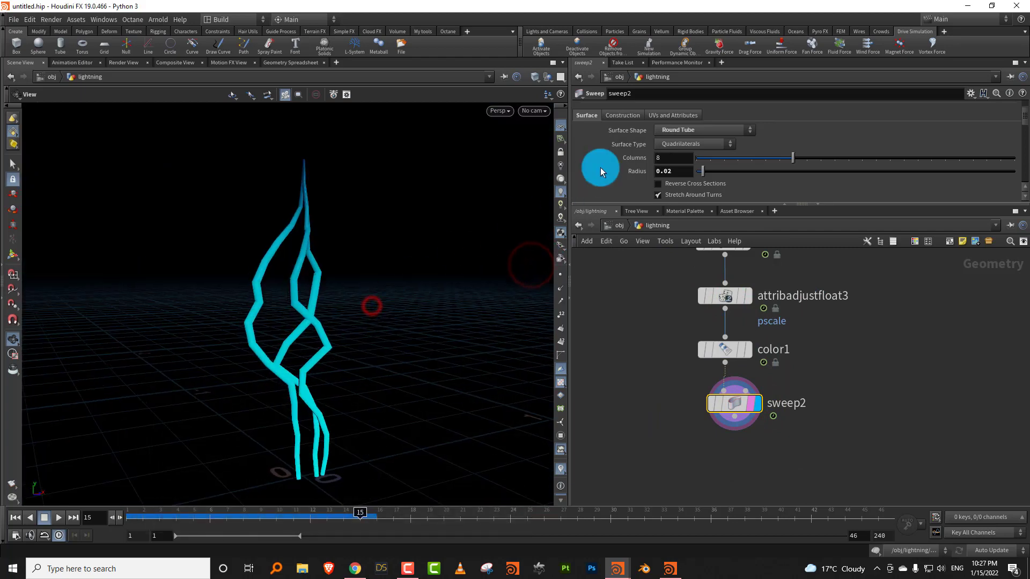
Step: Disable the viewport lighting and check the unlit tubes from another angle
{"action": "middle_click_drag", "start_coordinate": [358, 305], "coordinate": [376, 275]}
{"action": "left_click", "coordinate": [558, 170]}
{"action": "left_click", "coordinate": [559, 170]}
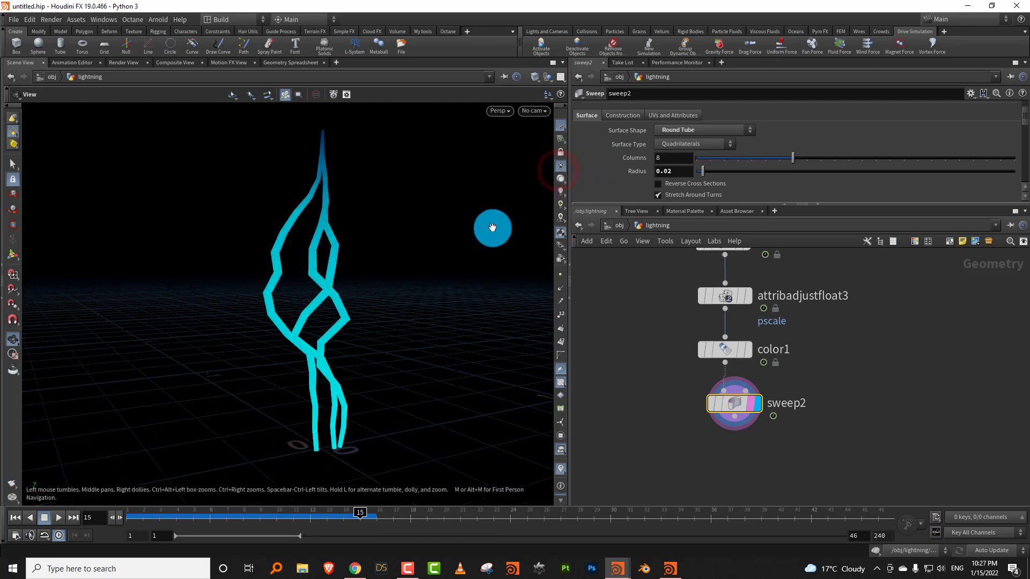
{"action": "left_click_drag", "start_coordinate": [420, 284], "coordinate": [382, 280]}
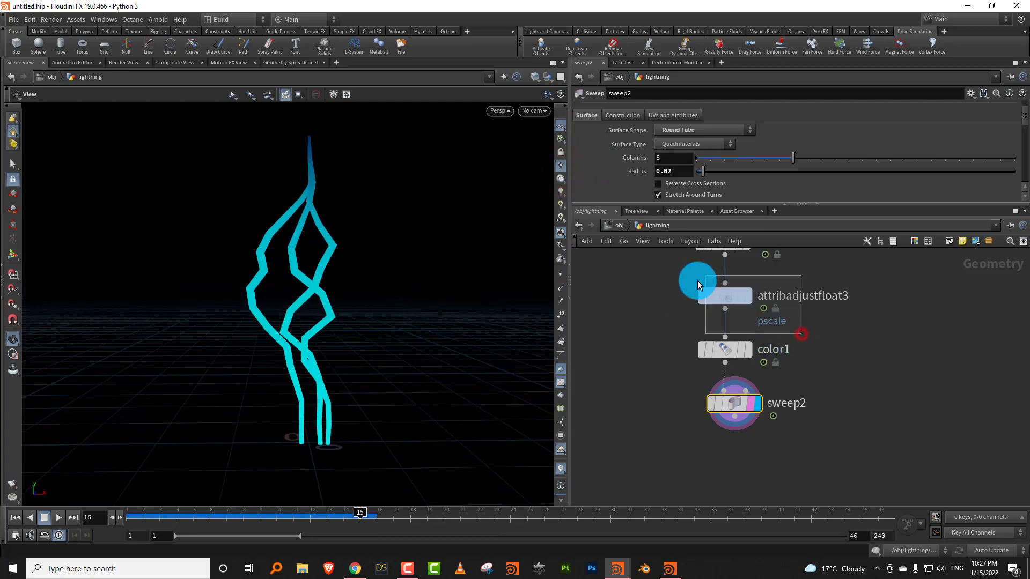
Step: Duplicate attribdelete2, attribadjustfloat3, color1 and sweep2, placing the copied chain below null2
{"action": "left_click_drag", "start_coordinate": [698, 281], "coordinate": [699, 283]}
{"action": "scroll", "coordinate": [799, 384], "scroll_direction": "down", "scroll_amount": 4}
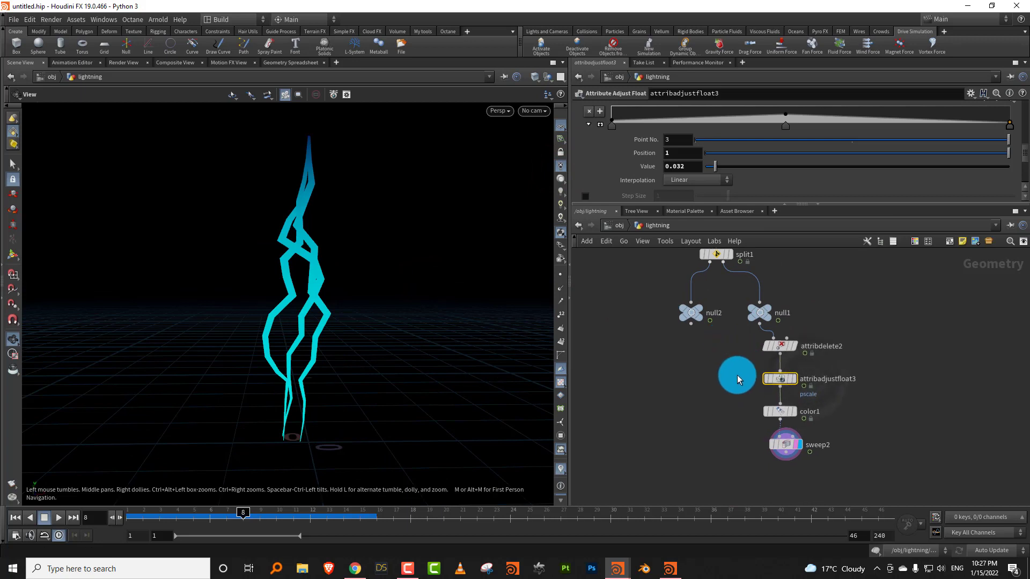
{"action": "left_click", "coordinate": [689, 322]}
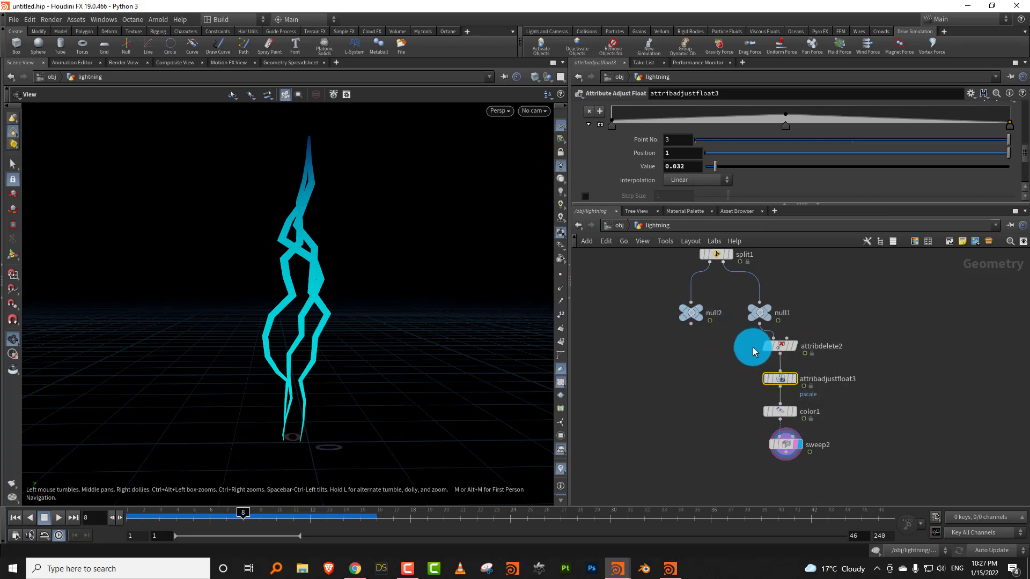
{"action": "left_click_drag", "start_coordinate": [744, 339], "coordinate": [806, 424]}
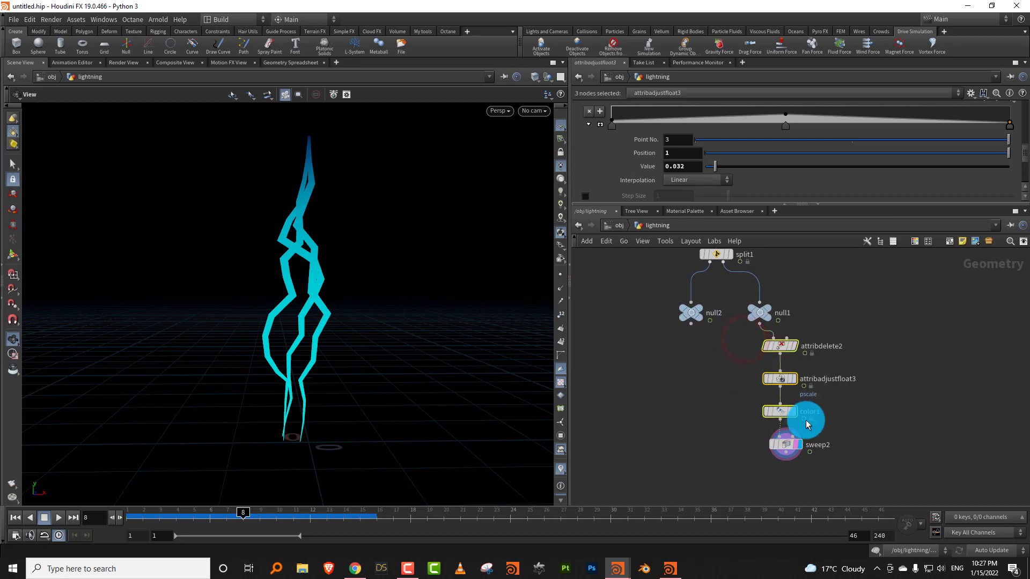
{"action": "left_click_drag", "start_coordinate": [741, 343], "coordinate": [807, 448]}
{"action": "key", "text": "ctrl+c"}
{"action": "key", "text": "ctrl+v"}
{"action": "left_click_drag", "start_coordinate": [821, 379], "coordinate": [667, 341]}
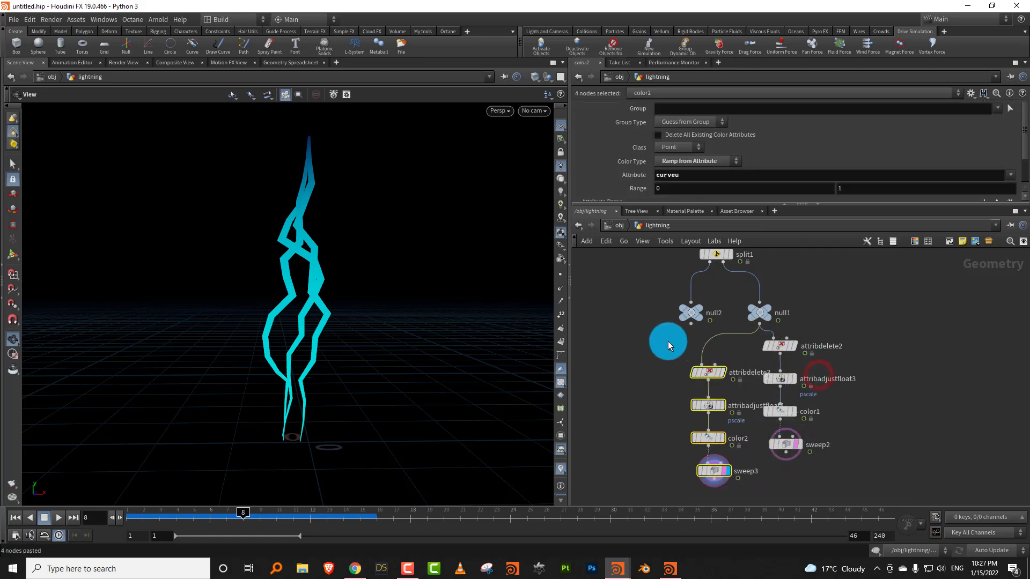
Step: Rewire the copied chain so that null2 feeds attribdelete3 instead of null1
{"action": "scroll", "coordinate": [668, 341], "scroll_direction": "up", "scroll_amount": 1}
{"action": "left_click", "coordinate": [688, 337]}
{"action": "left_click", "coordinate": [704, 374]}
{"action": "middle_click_drag", "start_coordinate": [739, 401], "coordinate": [723, 343]}
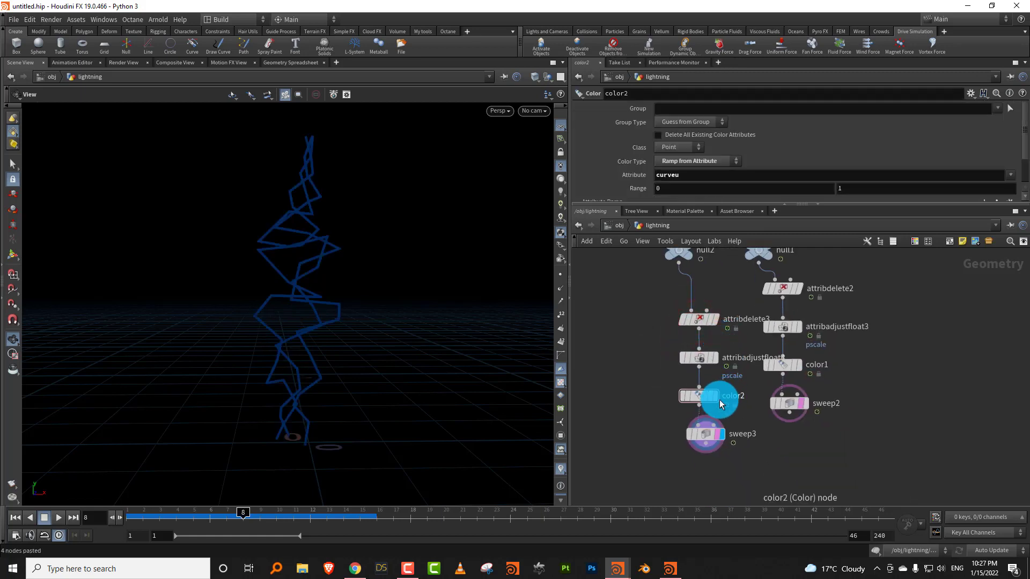
Step: Insert a Resample node between null2 and attribdelete3 and display it
{"action": "left_click", "coordinate": [706, 434]}
{"action": "middle_click_drag", "start_coordinate": [725, 289], "coordinate": [706, 339]}
{"action": "key", "text": "Tab"}
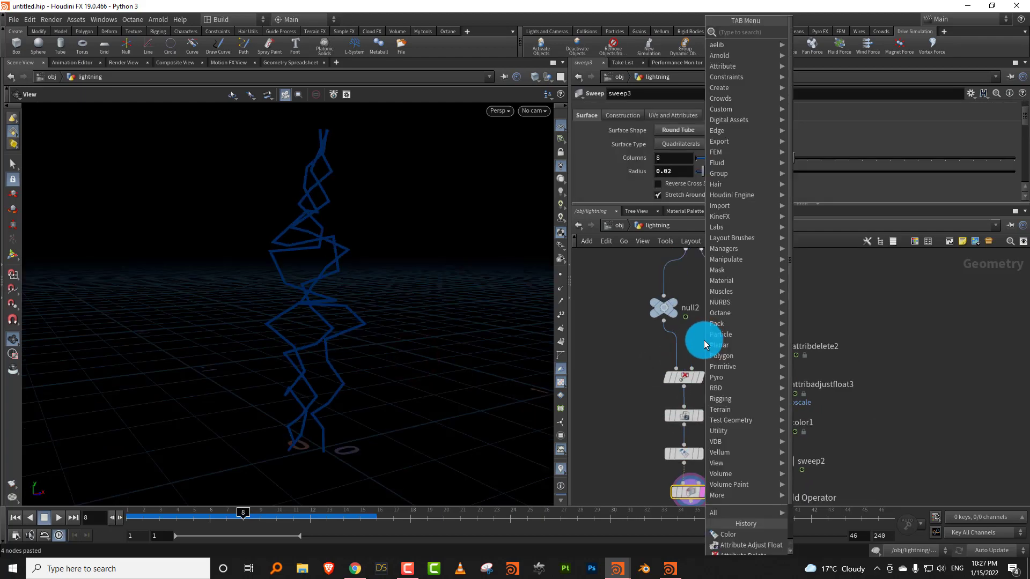
{"action": "type", "text": "resa"}
{"action": "left_click", "coordinate": [832, 42]}
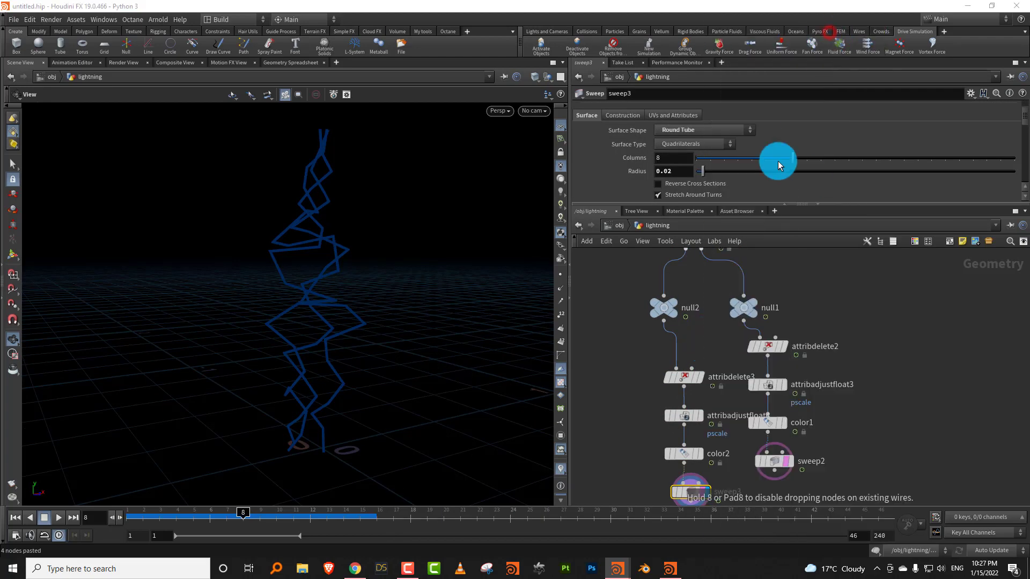
{"action": "left_click", "coordinate": [671, 343]}
Step: Set the Resample node's segment length to 0.034 and enable its Curve U Attribute output, curveu
{"action": "left_click", "coordinate": [701, 167]}
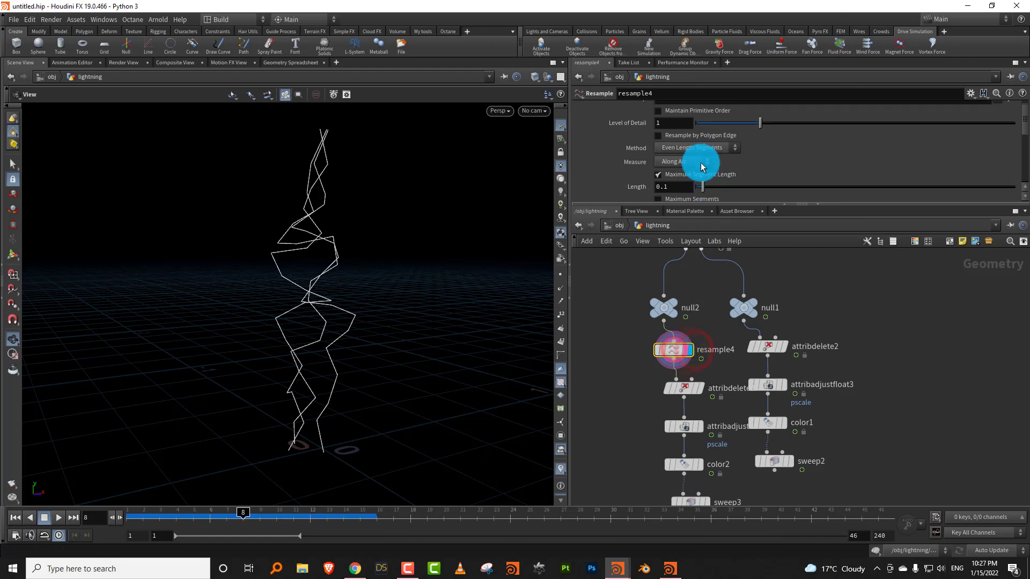
{"action": "mouse_move", "coordinate": [704, 205]}
{"action": "left_mouse_down"}
{"action": "mouse_move", "coordinate": [708, 214]}
{"action": "mouse_move", "coordinate": [699, 199]}
{"action": "left_mouse_up"}
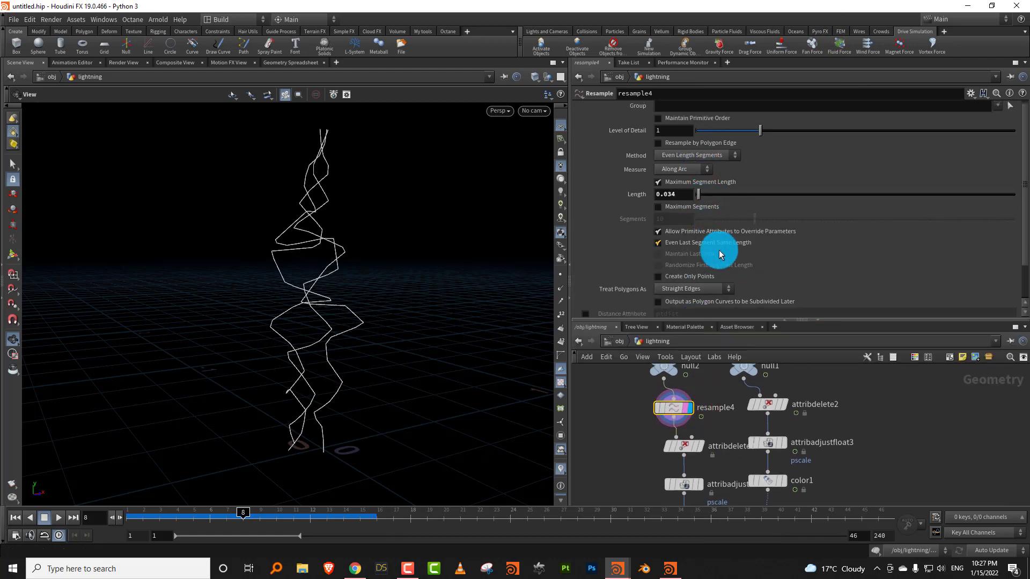
{"action": "left_click_drag", "start_coordinate": [1024, 206], "coordinate": [1012, 275]}
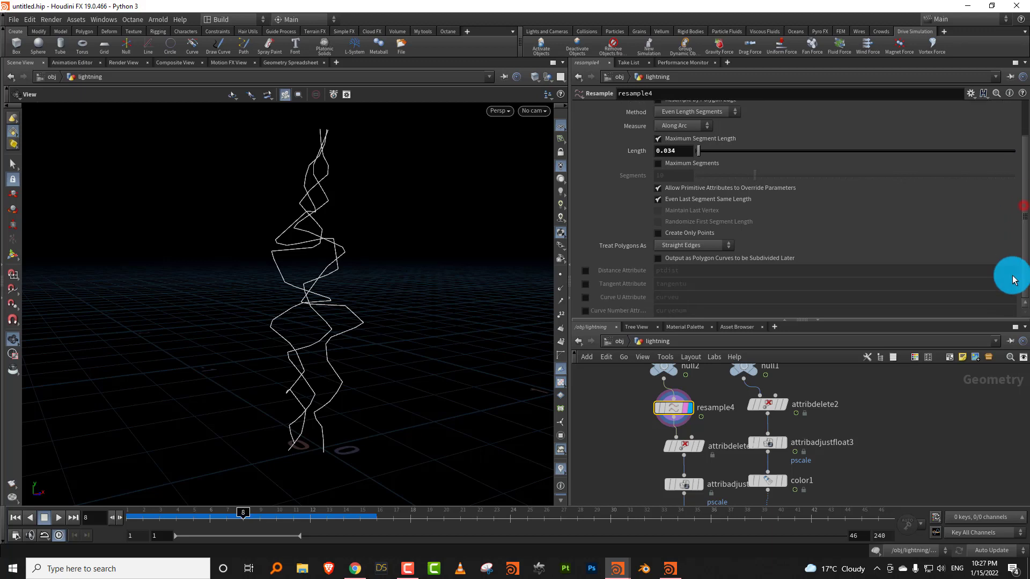
{"action": "left_click", "coordinate": [585, 298]}
Step: Display sweep3 and examine the thin bolts' taper and color from a closer angle
{"action": "scroll", "coordinate": [665, 444], "scroll_direction": "down", "scroll_amount": 3}
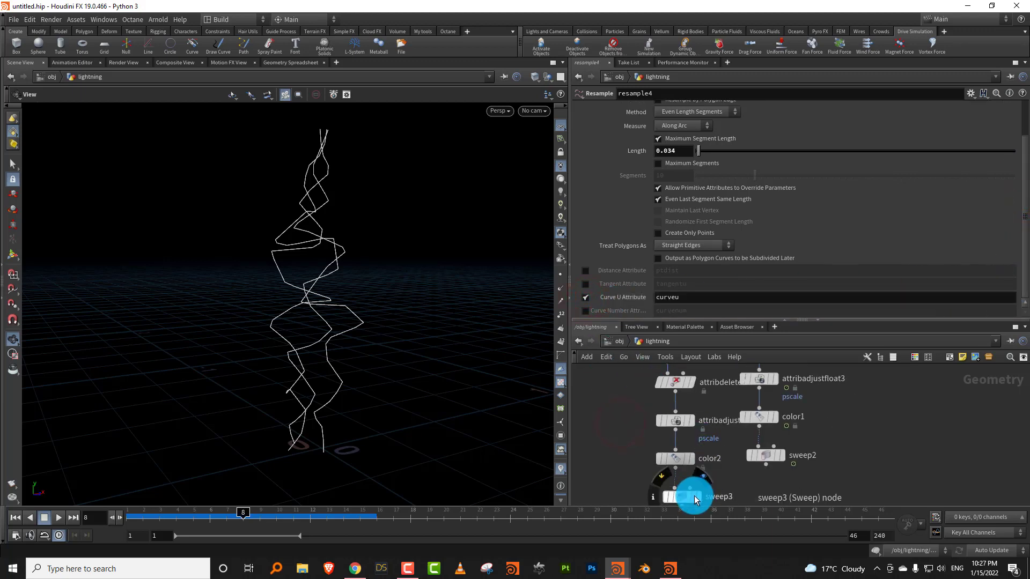
{"action": "left_click", "coordinate": [695, 500]}
{"action": "scroll", "coordinate": [650, 429], "scroll_direction": "up", "scroll_amount": 3}
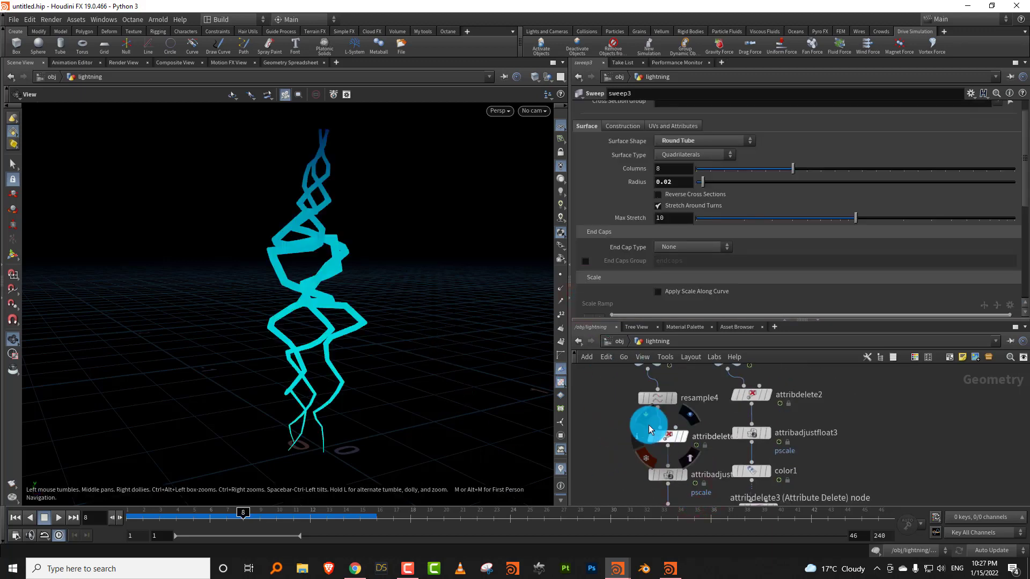
{"action": "left_click_drag", "start_coordinate": [372, 332], "coordinate": [485, 343]}
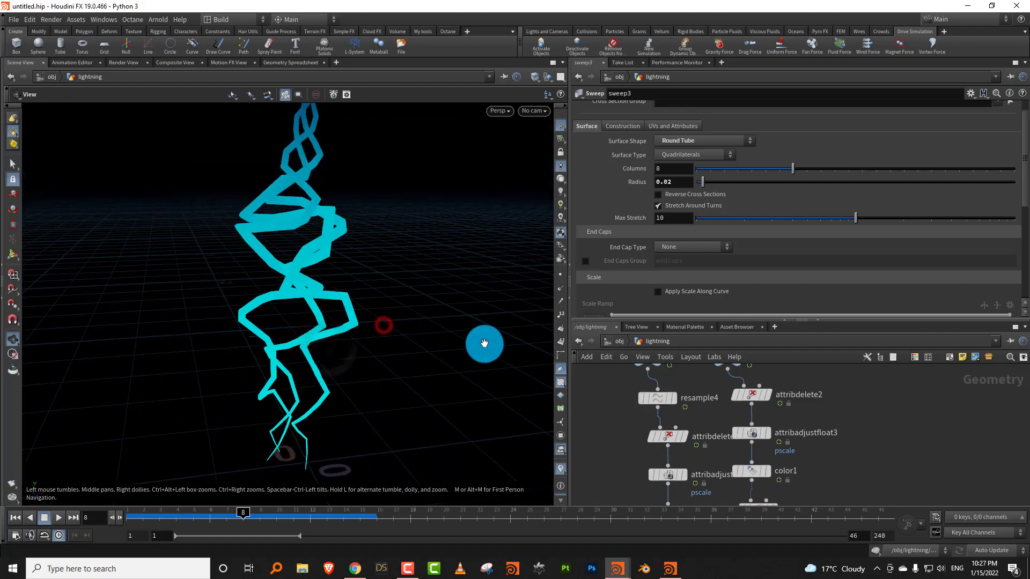
Step: Add a Merge node combining sweep3 and sweep2, display it and inspect the combined lightning
{"action": "scroll", "coordinate": [804, 375], "scroll_direction": "down", "scroll_amount": 3}
{"action": "key", "text": "Tab"}
{"action": "type", "text": "mer"}
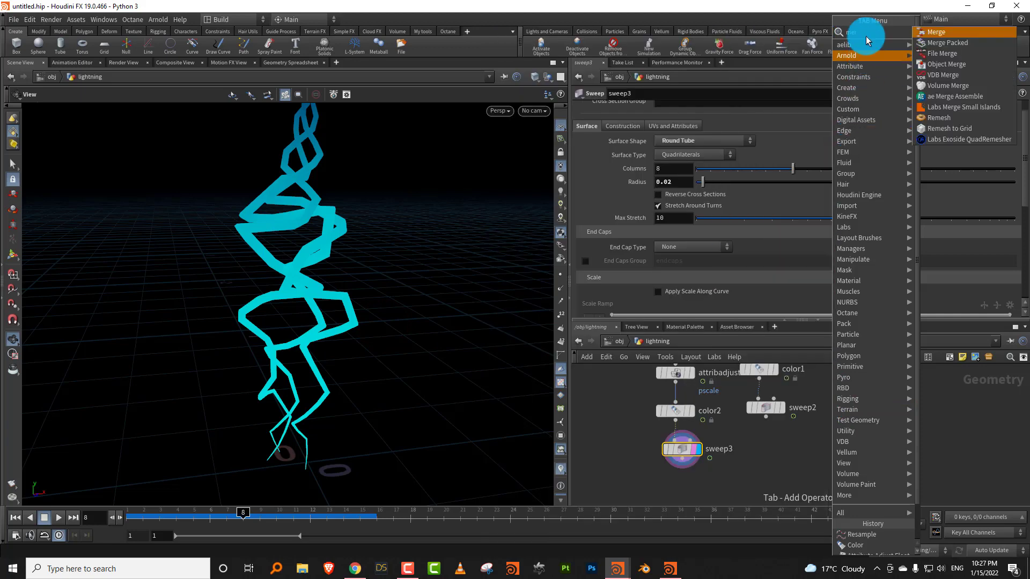
{"action": "left_click", "coordinate": [936, 32]}
{"action": "left_click", "coordinate": [741, 497]}
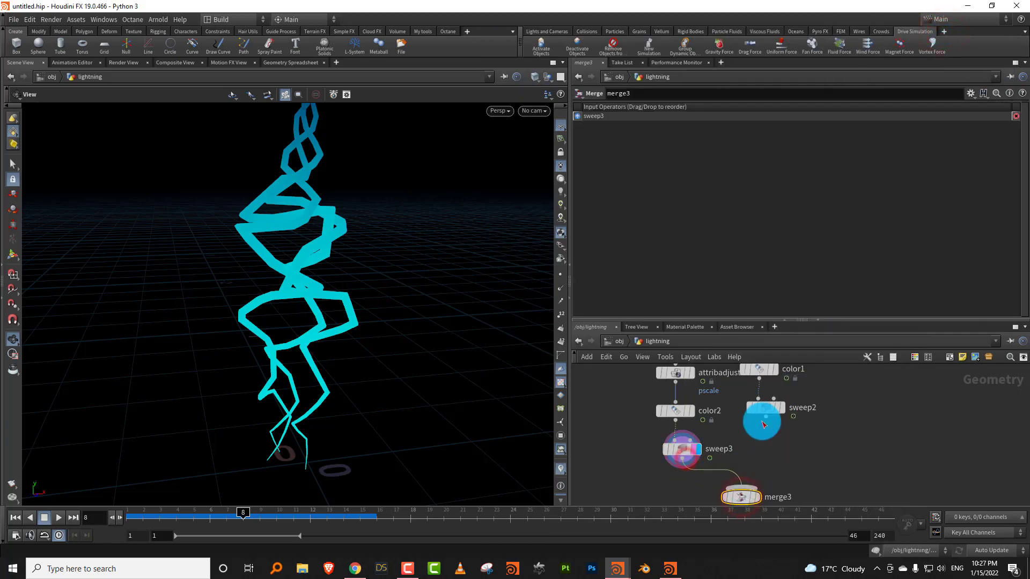
{"action": "left_click_drag", "start_coordinate": [763, 425], "coordinate": [759, 494]}
{"action": "left_click_drag", "start_coordinate": [439, 368], "coordinate": [557, 370]}
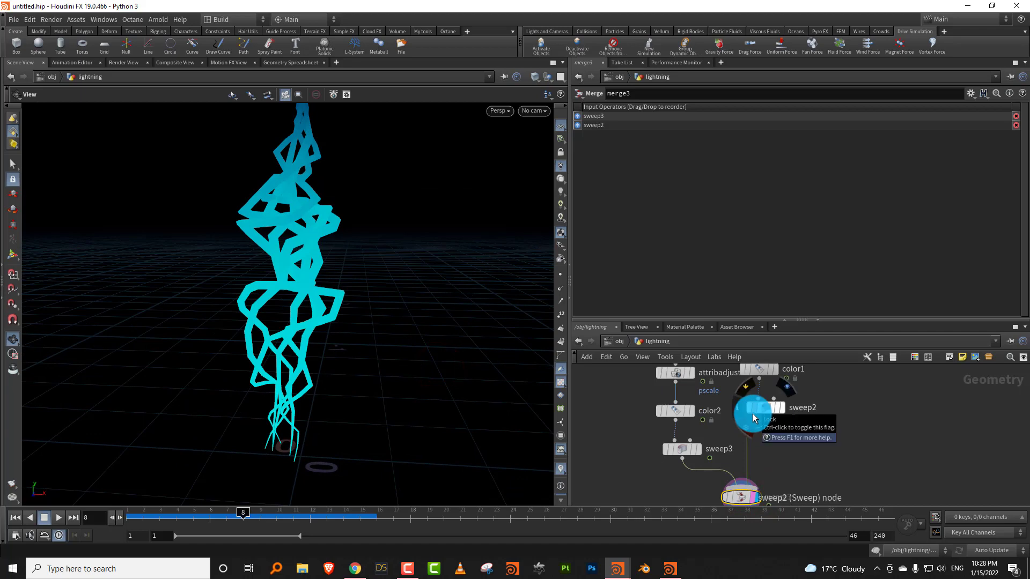
Step: Display sweep3 on its own and reduce its tube radius to 0.008
{"action": "left_click_drag", "start_coordinate": [714, 320], "coordinate": [729, 220]}
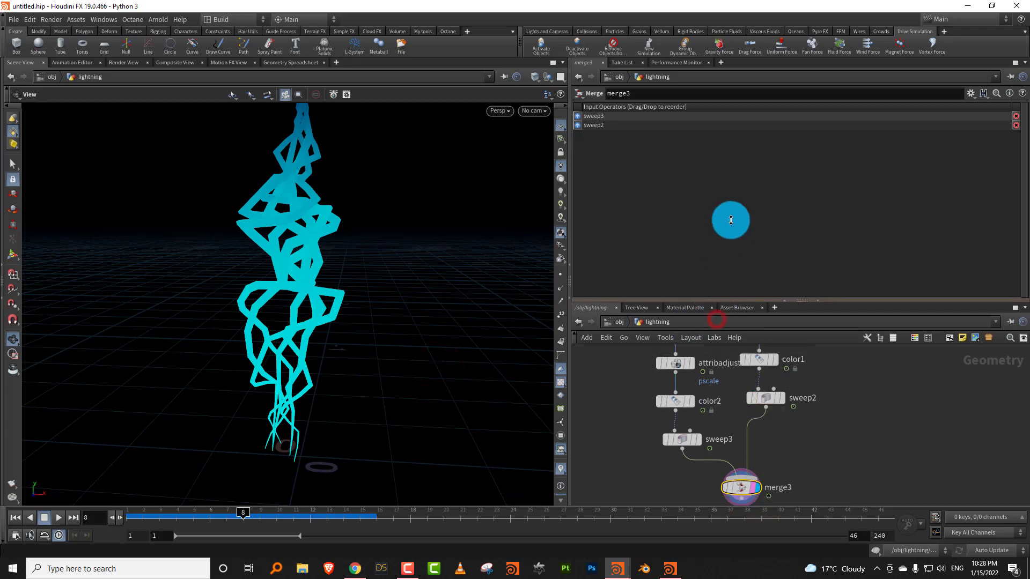
{"action": "left_click", "coordinate": [698, 331]}
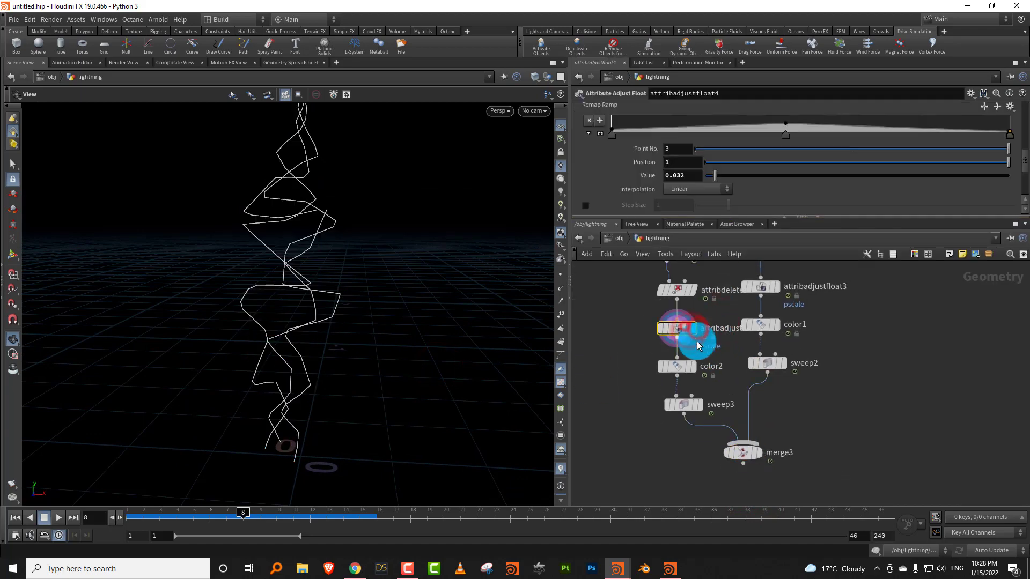
{"action": "left_click", "coordinate": [697, 404]}
{"action": "left_click", "coordinate": [724, 399]}
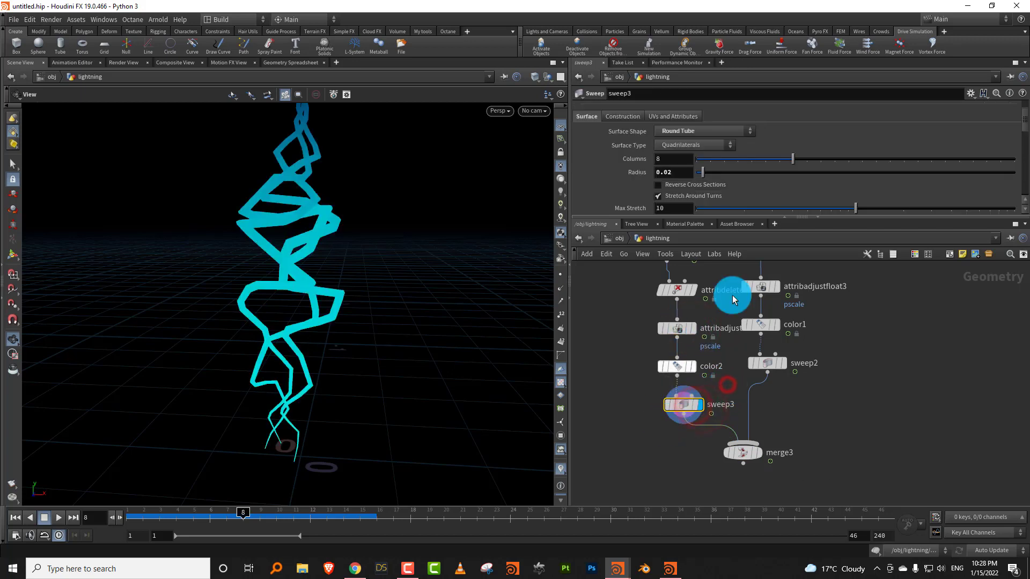
{"action": "left_click_drag", "start_coordinate": [789, 180], "coordinate": [699, 176]}
{"action": "left_click", "coordinate": [658, 371]}
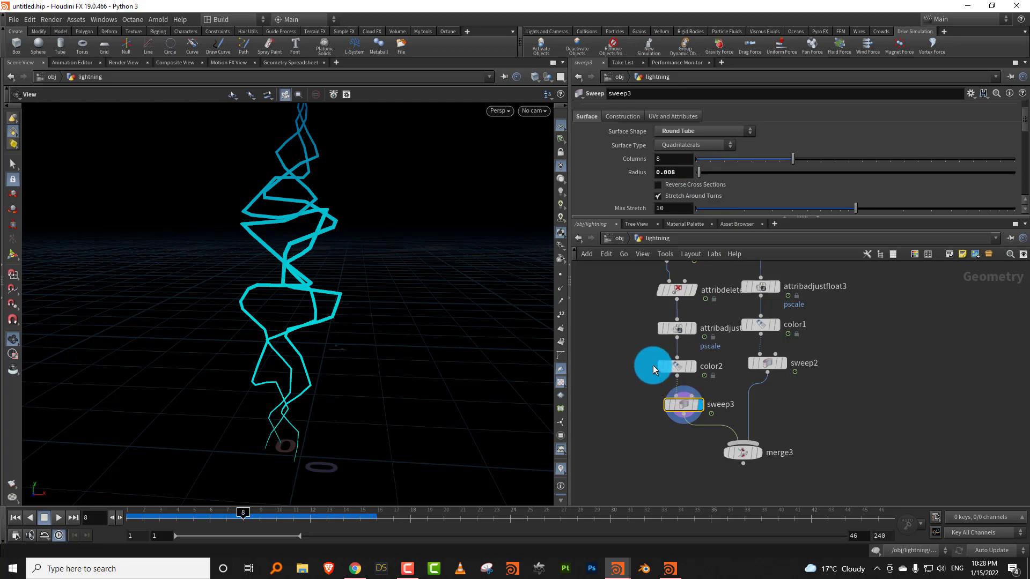
Step: Insert another Attribute Adjust Float node between attribadjustfloat4 and color2
{"action": "key", "text": "Tab"}
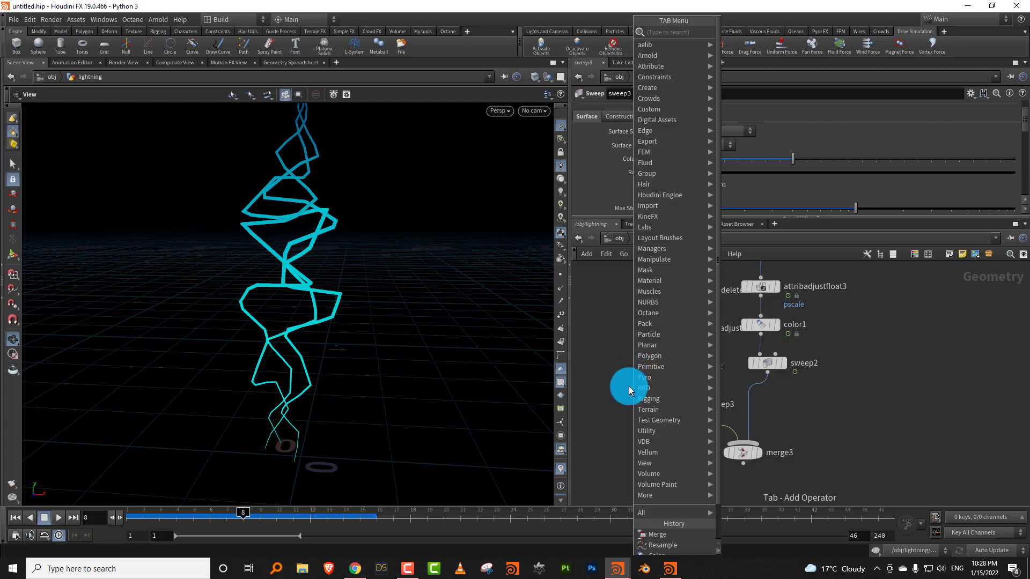
{"action": "type", "text": "float"}
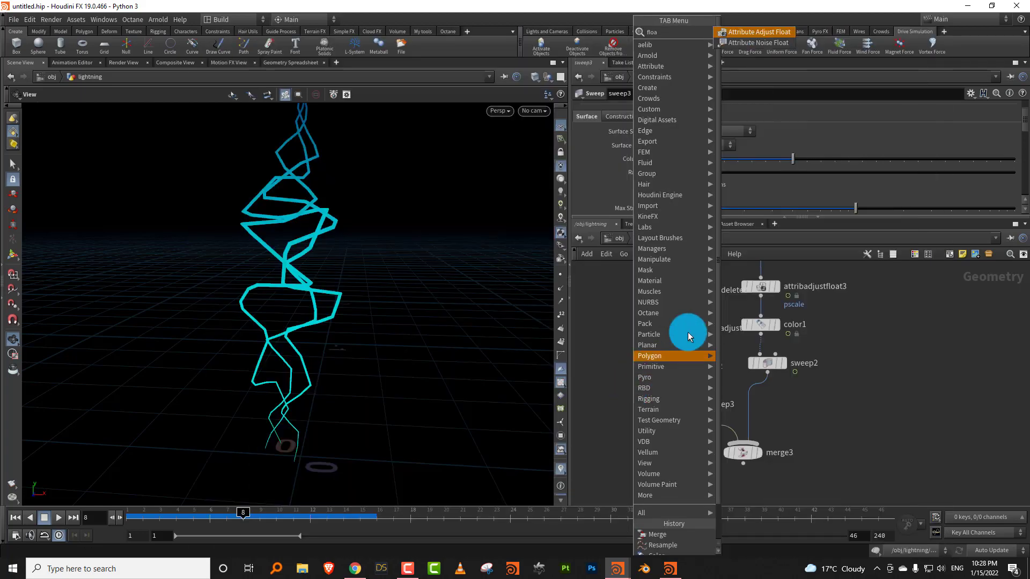
{"action": "left_click", "coordinate": [771, 33]}
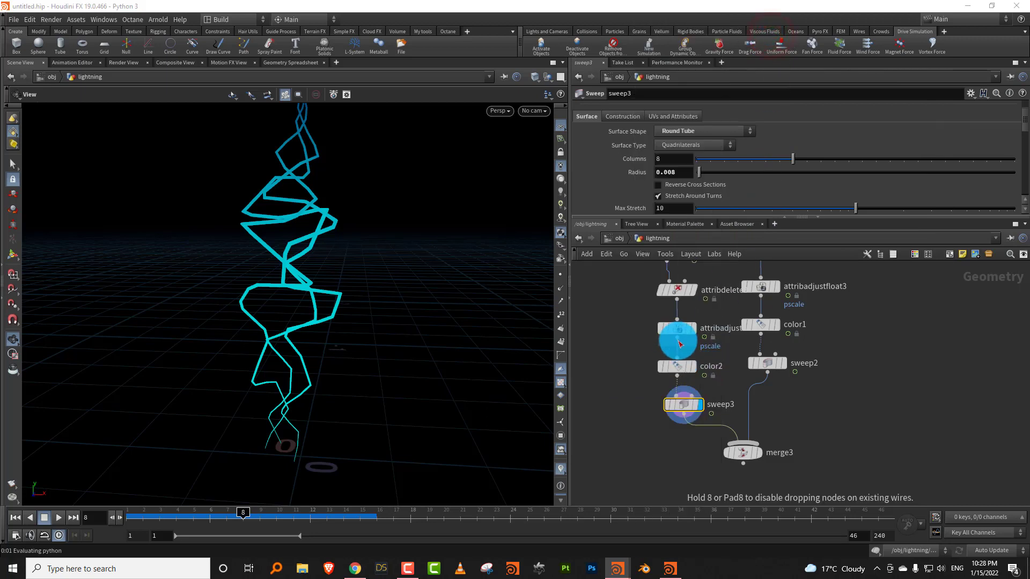
{"action": "left_click", "coordinate": [683, 354]}
{"action": "left_click_drag", "start_coordinate": [681, 363], "coordinate": [678, 350]}
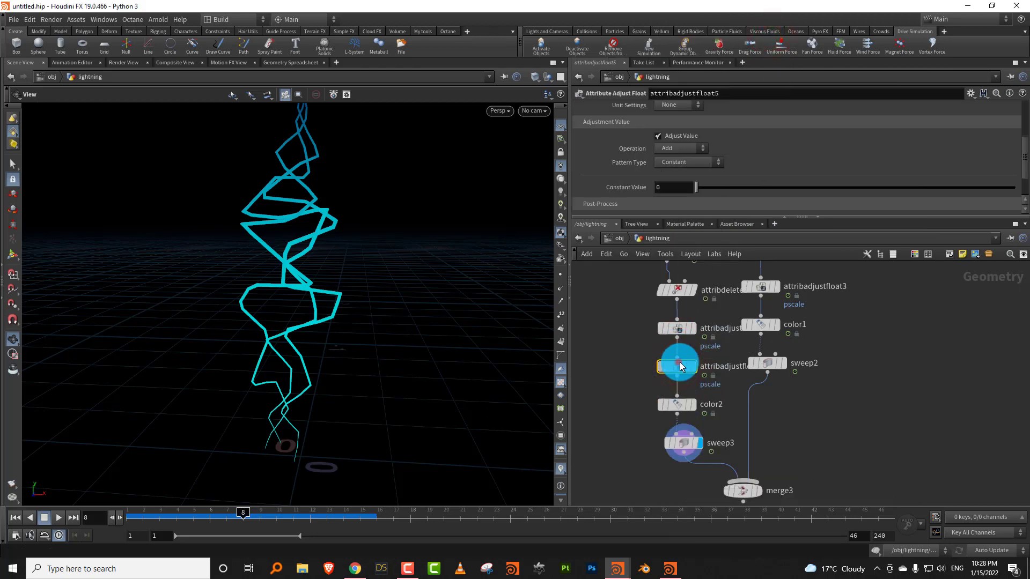
Step: Set the pscale adjustment operation of attribadjustfloat5 to Multiply and enlarge the parameter area
{"action": "left_click", "coordinate": [684, 170]}
{"action": "left_click", "coordinate": [683, 150]}
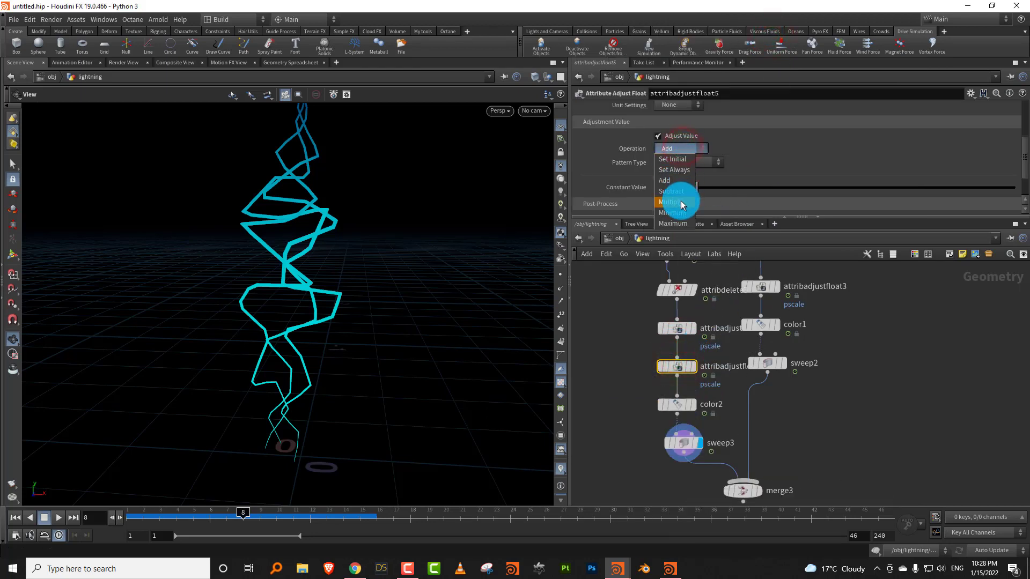
{"action": "left_click", "coordinate": [676, 203]}
{"action": "left_click_drag", "start_coordinate": [683, 219], "coordinate": [681, 300]}
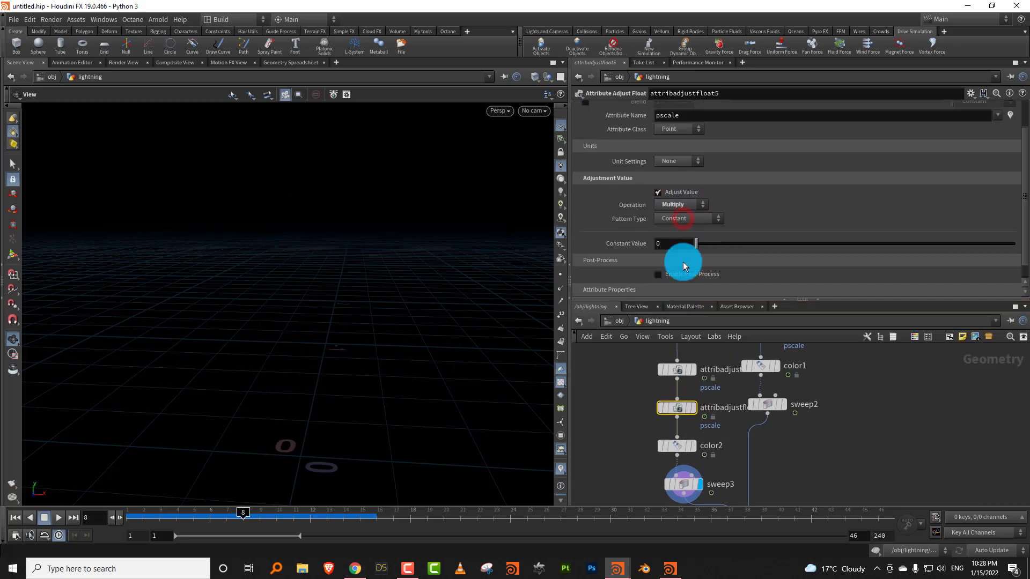
Step: Set attribadjustfloat5's pattern type to Noise and add remap ramp points at about 0.35 with value 0 and 0.52 with value 1
{"action": "left_click", "coordinate": [688, 220]}
{"action": "left_click", "coordinate": [688, 249]}
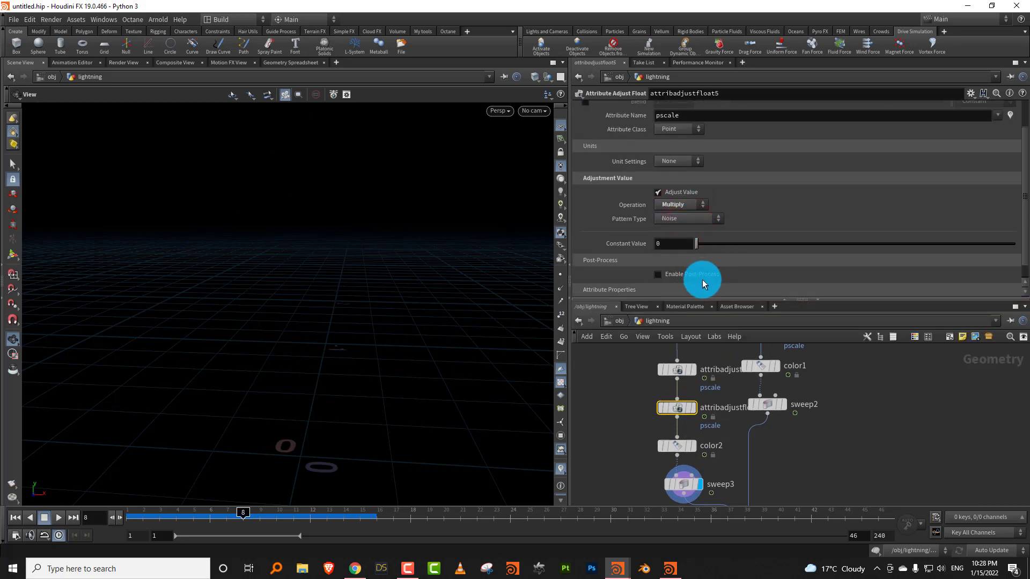
{"action": "left_click", "coordinate": [391, 292]}
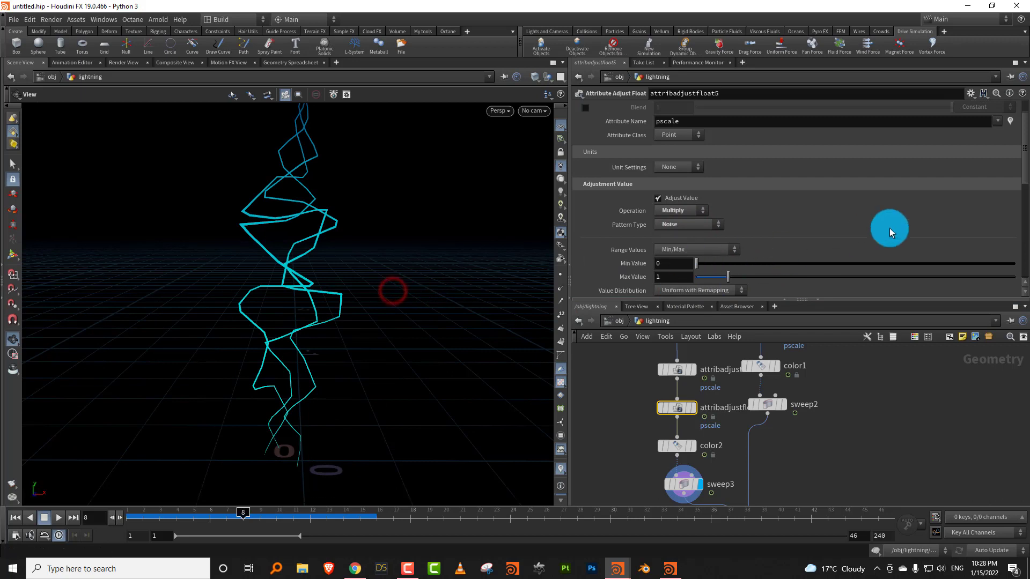
{"action": "left_click_drag", "start_coordinate": [1022, 170], "coordinate": [1018, 217]}
{"action": "left_click_drag", "start_coordinate": [745, 209], "coordinate": [749, 217]}
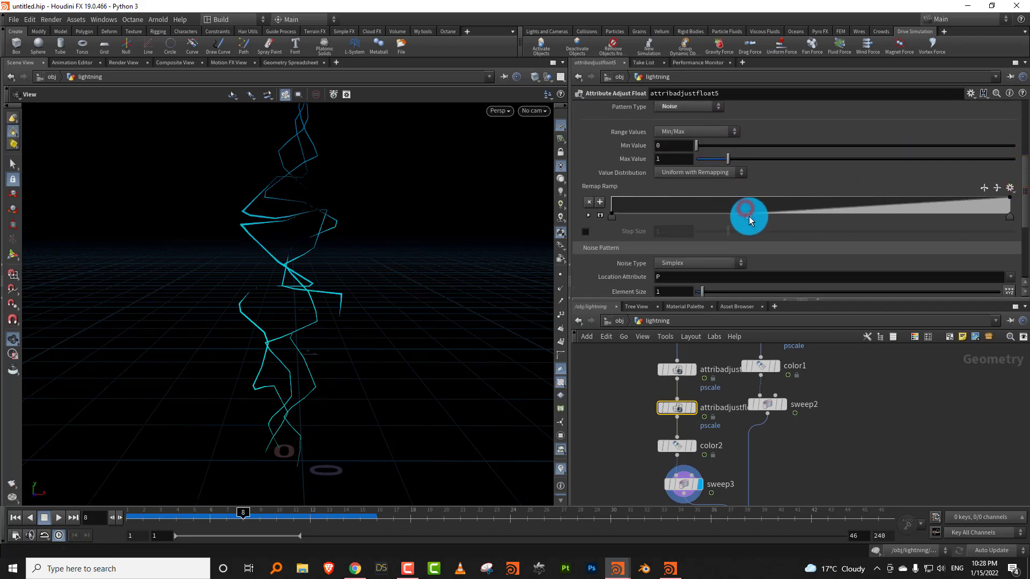
{"action": "left_click_drag", "start_coordinate": [809, 205], "coordinate": [818, 198]}
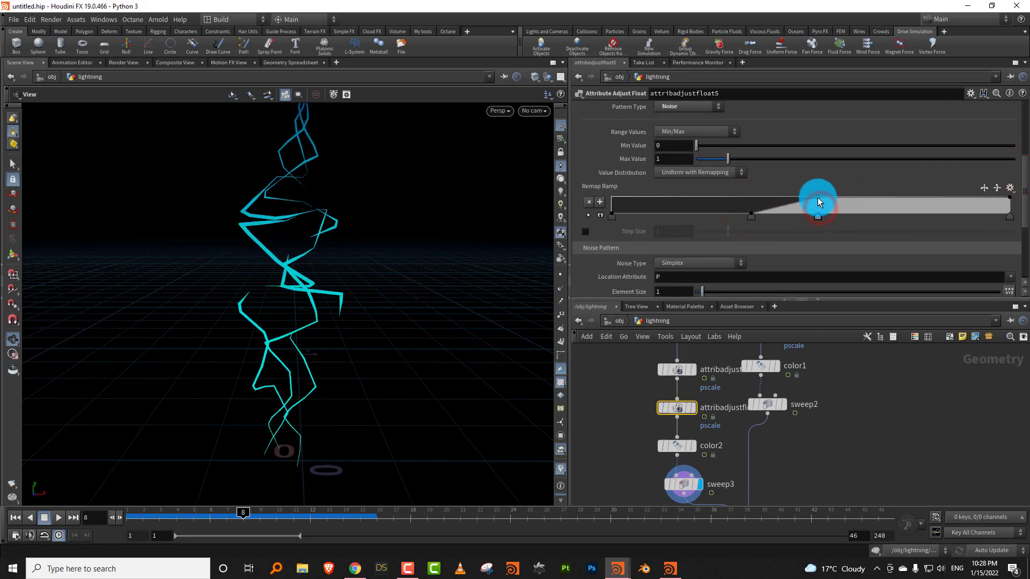
{"action": "left_click", "coordinate": [751, 217]}
Step: Set the noise element size to 0.05 and shift the two middle remap ramp points to about 0.43 and 0.65
{"action": "left_click_drag", "start_coordinate": [700, 292], "coordinate": [699, 298]}
{"action": "left_click_drag", "start_coordinate": [361, 287], "coordinate": [421, 271]}
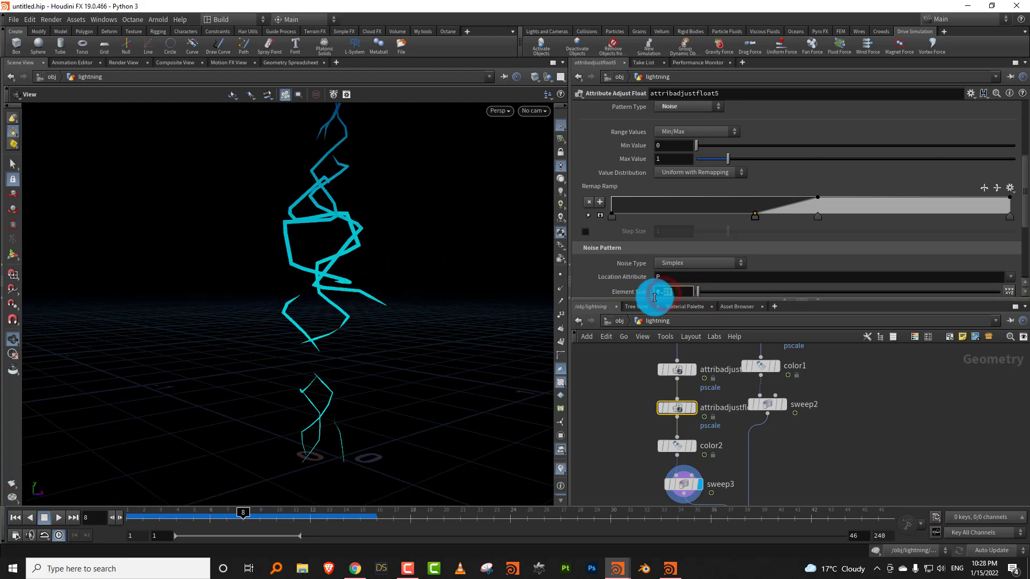
{"action": "key", "text": "Return"}
{"action": "left_click_drag", "start_coordinate": [417, 345], "coordinate": [369, 356]}
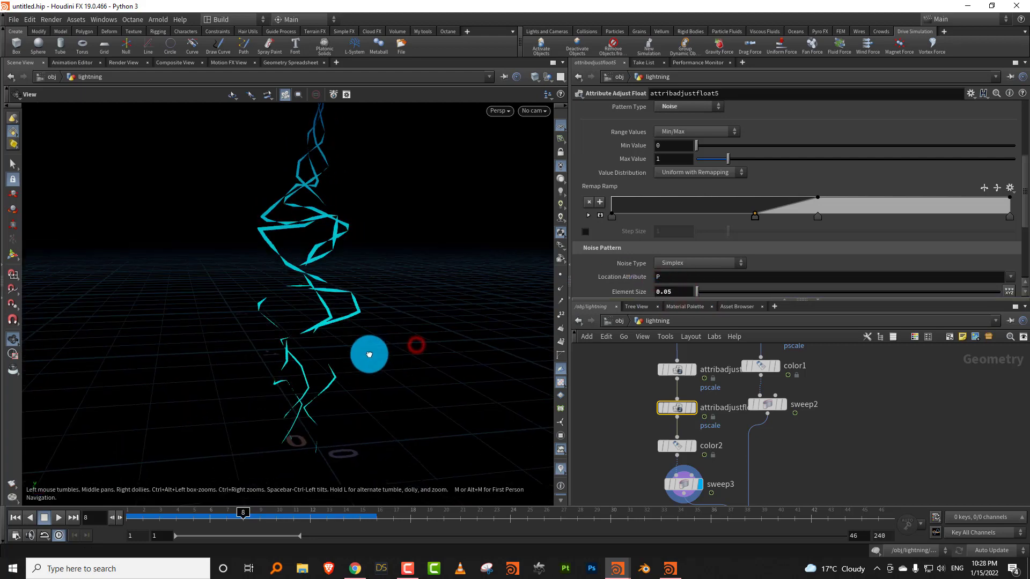
{"action": "left_click_drag", "start_coordinate": [754, 216], "coordinate": [869, 218]}
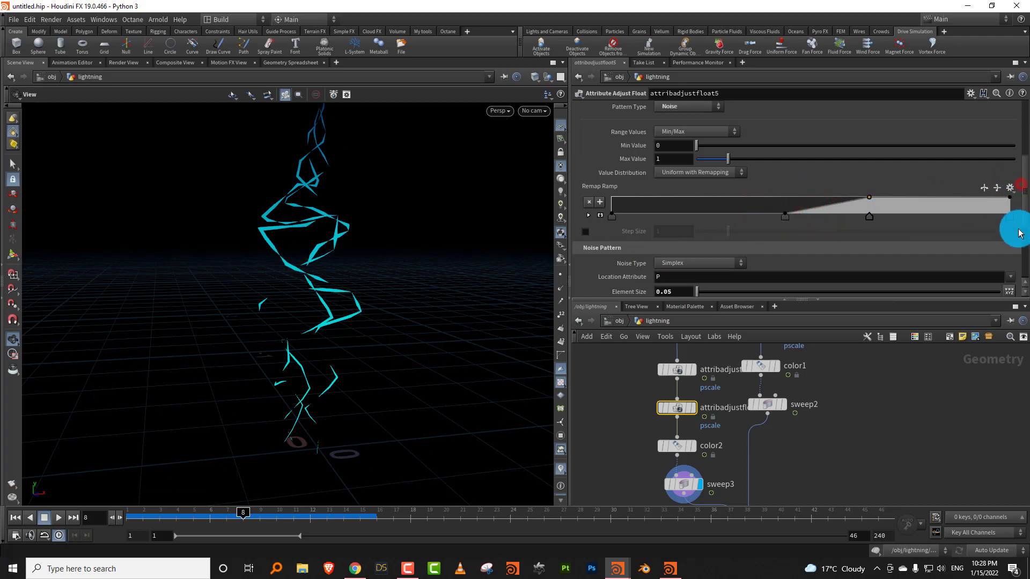
Step: Enable Animate Noise on attribadjustfloat5 and set its pulse duration to 0.42
{"action": "scroll", "coordinate": [1008, 217], "scroll_direction": "down", "scroll_amount": 5}
{"action": "left_click", "coordinate": [581, 199]}
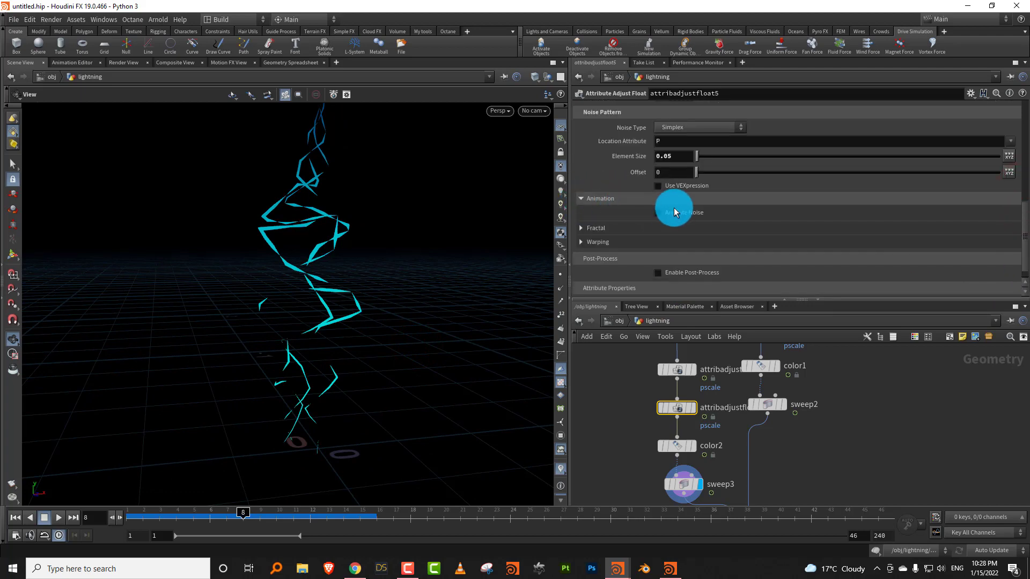
{"action": "left_click", "coordinate": [665, 216]}
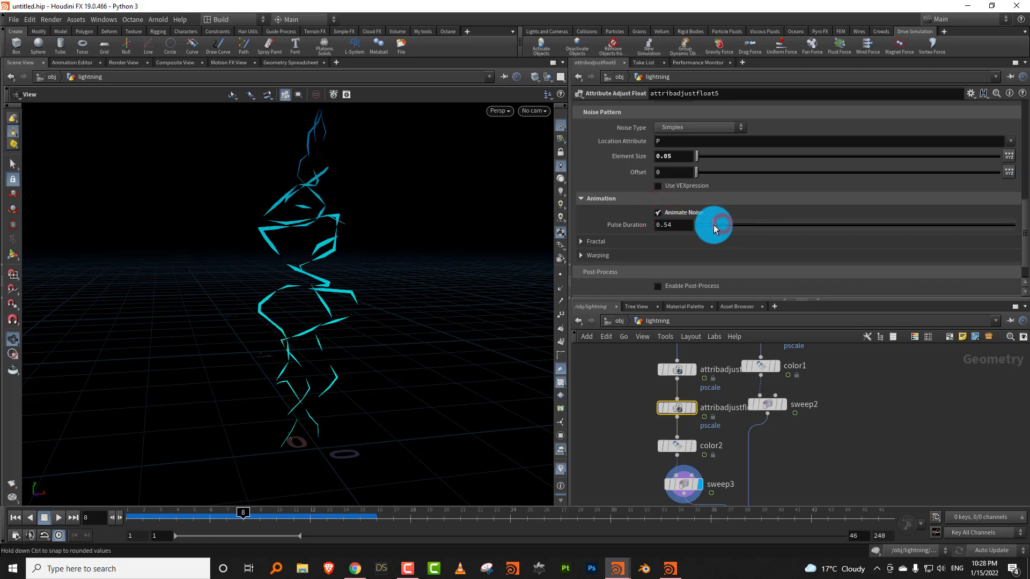
{"action": "left_click_drag", "start_coordinate": [127, 518], "coordinate": [294, 512]}
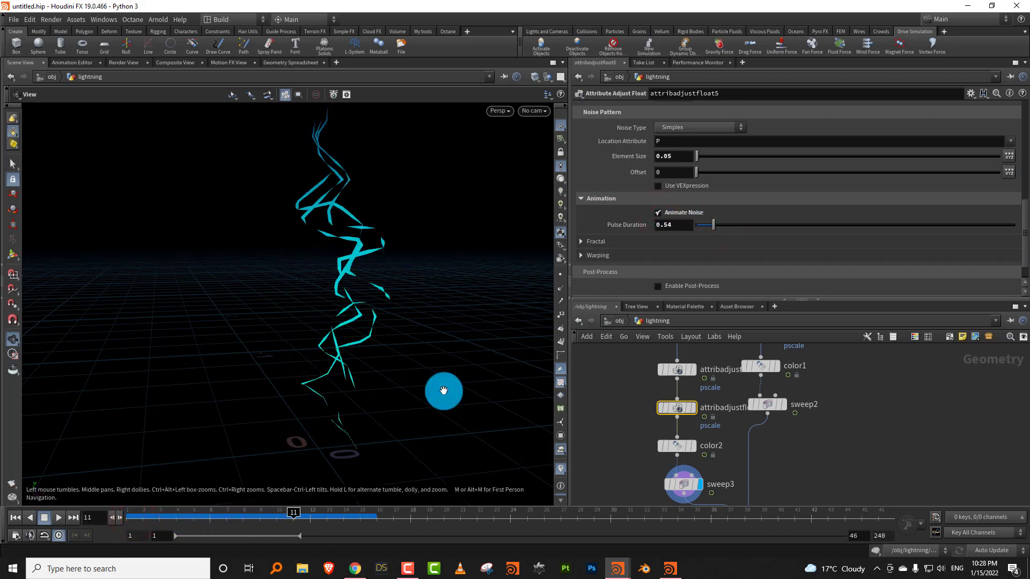
{"action": "left_click_drag", "start_coordinate": [713, 225], "coordinate": [709, 225]}
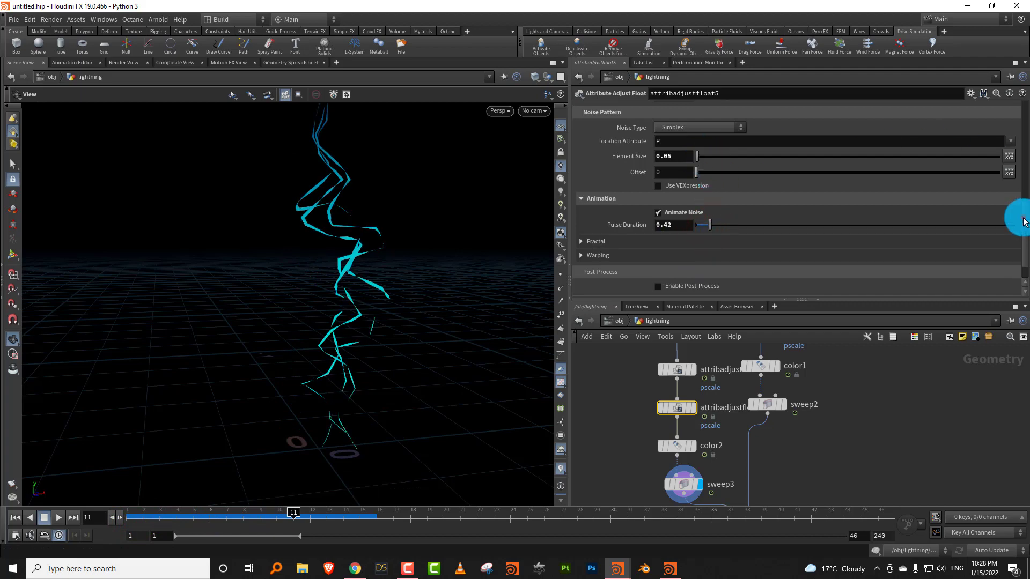
Step: Steepen the remap ramp by moving its zero-value middle point to about the halfway mark, and preview the thin lightning's animation
{"action": "left_click", "coordinate": [1023, 221]}
{"action": "left_click", "coordinate": [58, 517]}
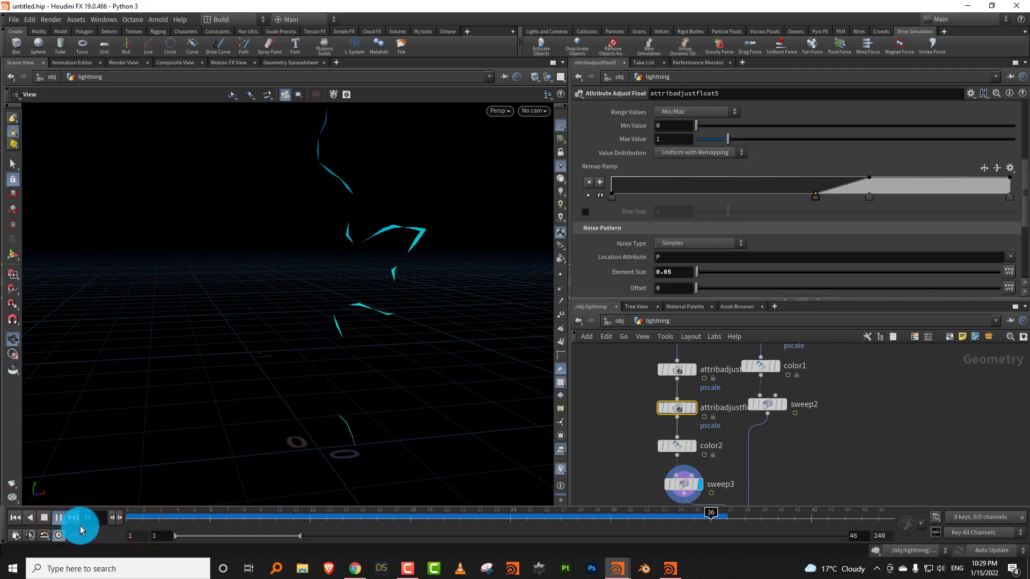
{"action": "left_click_drag", "start_coordinate": [155, 520], "coordinate": [293, 521]}
Step: Display merge3 and play back the combined main and thin lightning
{"action": "left_click_drag", "start_coordinate": [735, 301], "coordinate": [736, 195]}
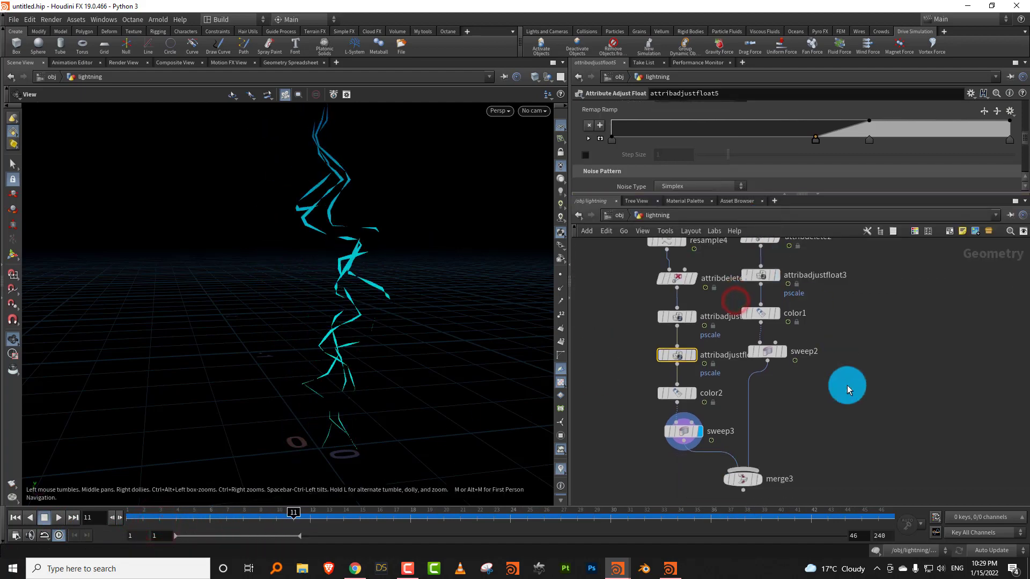
{"action": "middle_click_drag", "start_coordinate": [841, 395], "coordinate": [827, 293]}
{"action": "left_click", "coordinate": [745, 378]}
{"action": "left_click", "coordinate": [734, 379]}
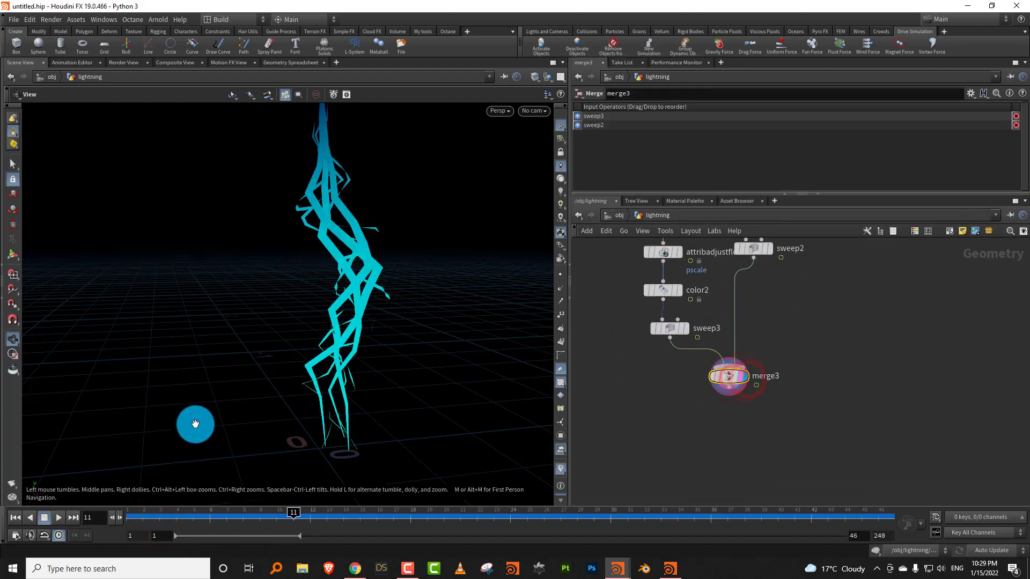
{"action": "left_click_drag", "start_coordinate": [409, 299], "coordinate": [339, 302]}
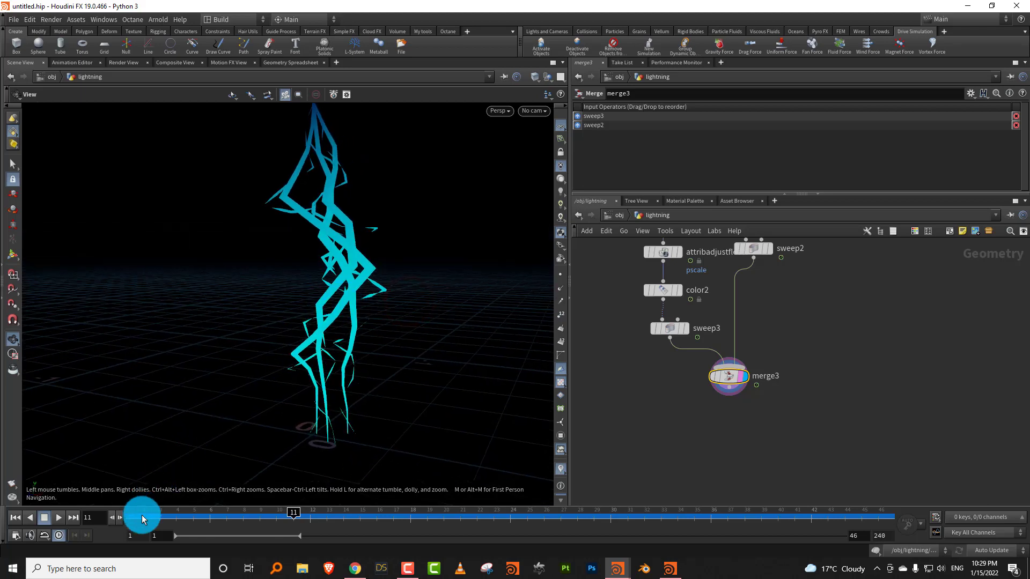
{"action": "left_click", "coordinate": [138, 513]}
{"action": "left_click", "coordinate": [58, 517]}
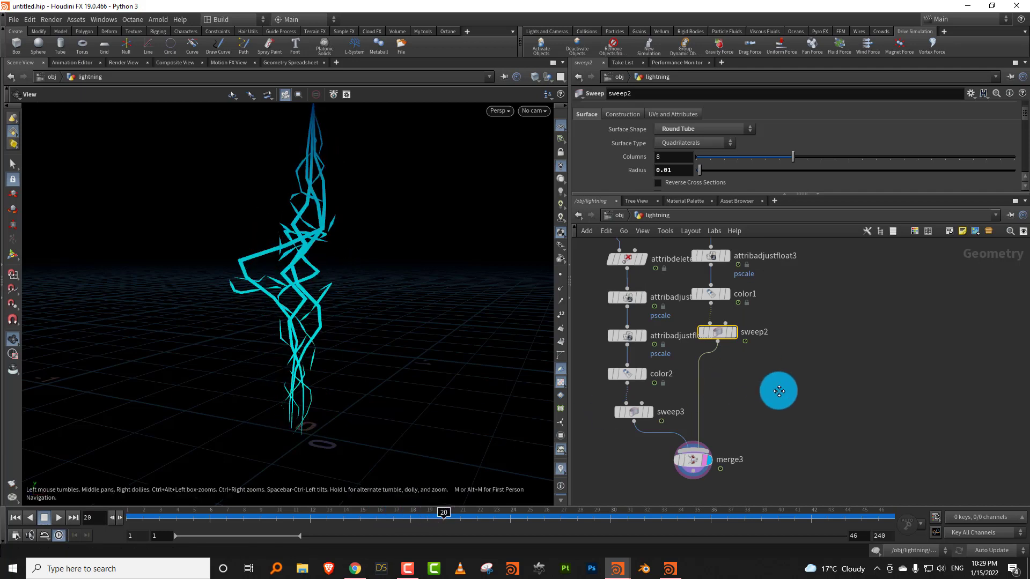
Step: Open the base_emission DOP network and set the Force Scale of popattract1 to 5
{"action": "scroll", "coordinate": [765, 397], "scroll_direction": "up", "scroll_amount": 2}
{"action": "middle_click_drag", "start_coordinate": [779, 391], "coordinate": [799, 286]}
{"action": "scroll", "coordinate": [798, 341], "scroll_direction": "down", "scroll_amount": 3}
{"action": "right_click_drag", "start_coordinate": [771, 391], "coordinate": [791, 356]}
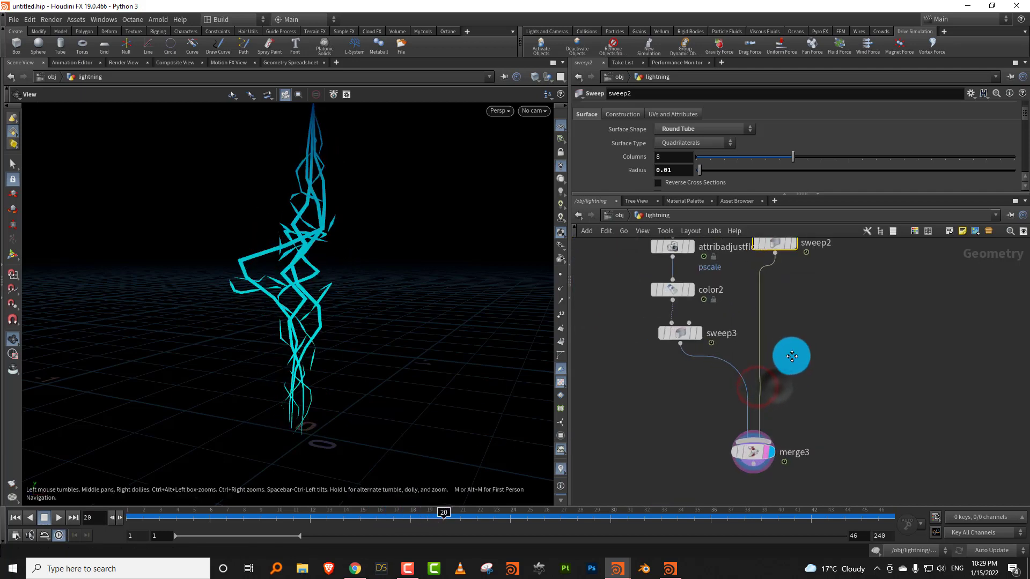
{"action": "middle_click_drag", "start_coordinate": [791, 357], "coordinate": [767, 412]}
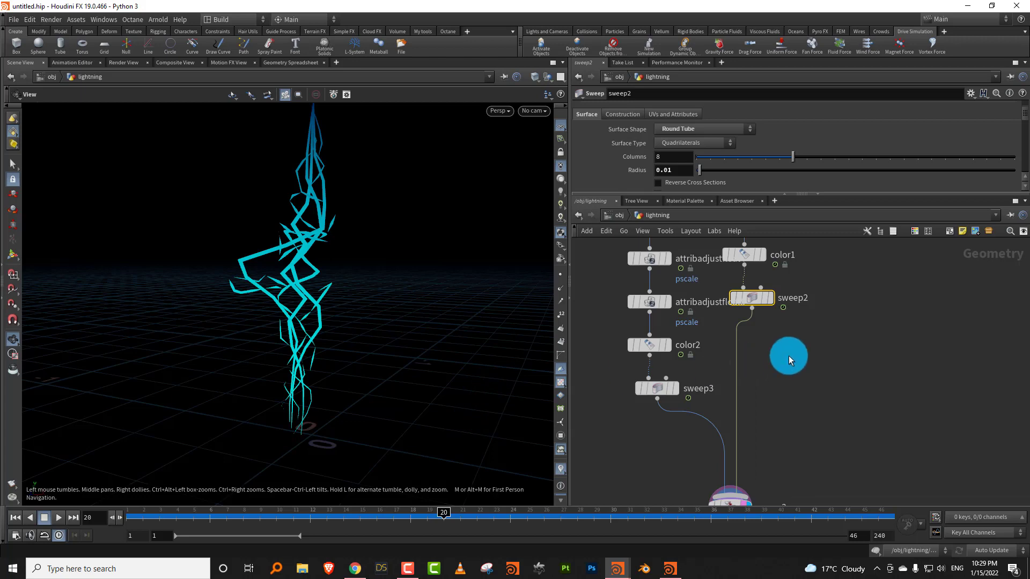
{"action": "middle_click_drag", "start_coordinate": [789, 355], "coordinate": [797, 349]}
{"action": "right_click_drag", "start_coordinate": [798, 360], "coordinate": [793, 341]}
{"action": "middle_click_drag", "start_coordinate": [810, 300], "coordinate": [752, 452]}
{"action": "middle_click_drag", "start_coordinate": [751, 257], "coordinate": [754, 510]}
{"action": "right_click_drag", "start_coordinate": [720, 359], "coordinate": [712, 326]}
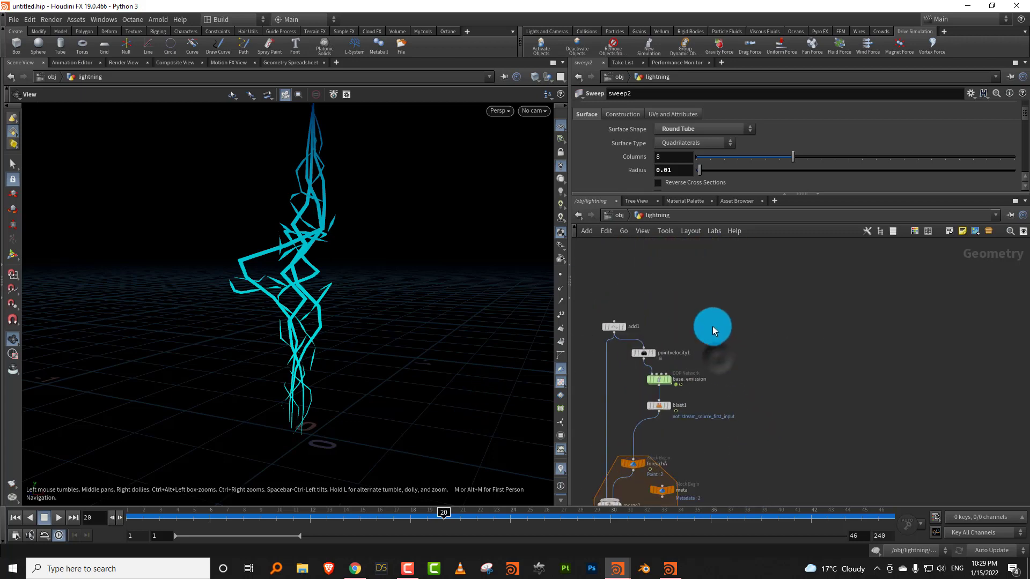
{"action": "left_click", "coordinate": [644, 364]}
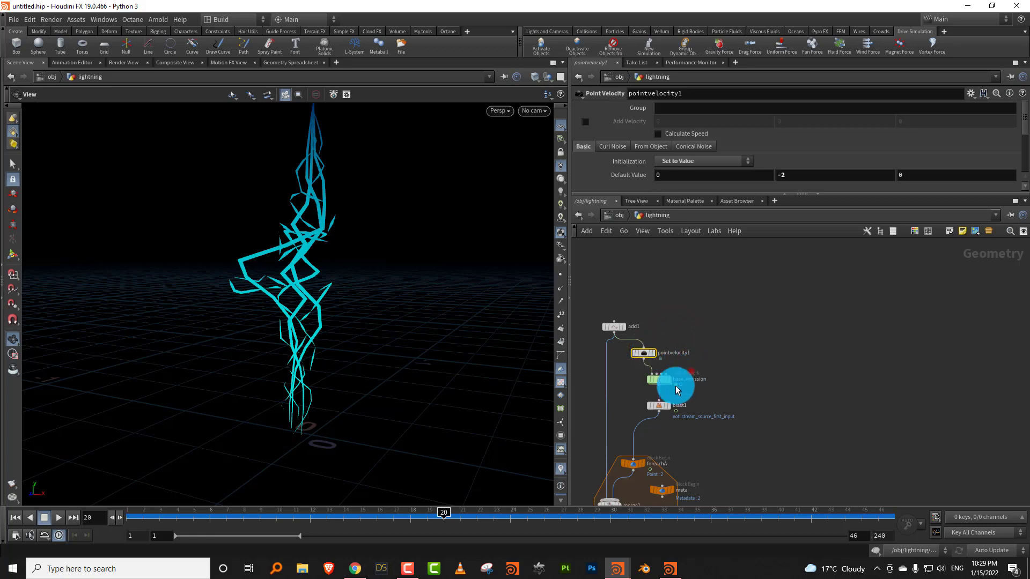
{"action": "left_click", "coordinate": [660, 377]}
{"action": "double_click", "coordinate": [661, 376]}
{"action": "left_click", "coordinate": [707, 363]}
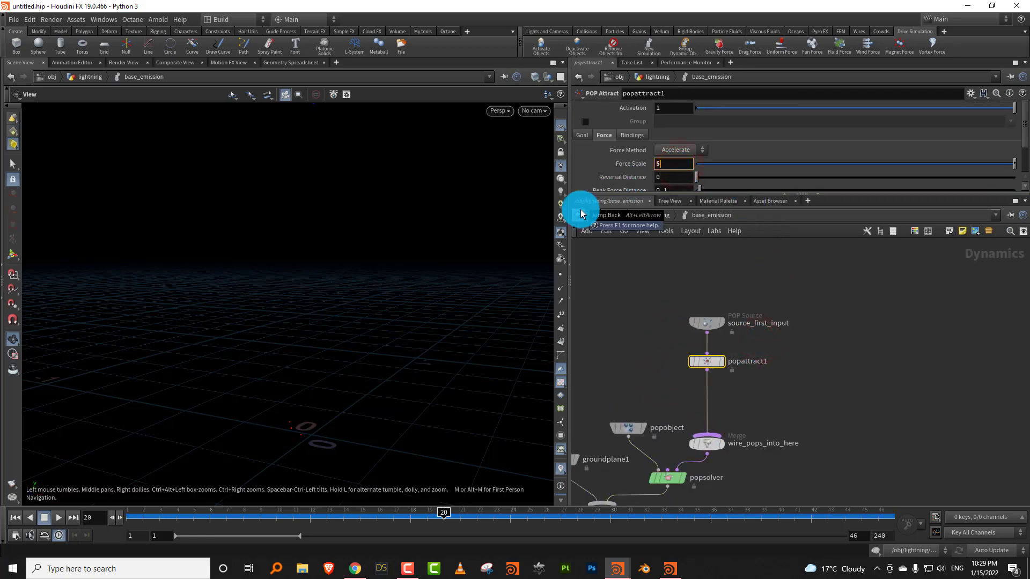
Step: Return to the lightning network, play back the updated animation and scrub through its early frames
{"action": "left_click", "coordinate": [655, 215]}
{"action": "mouse_move", "coordinate": [677, 241]}
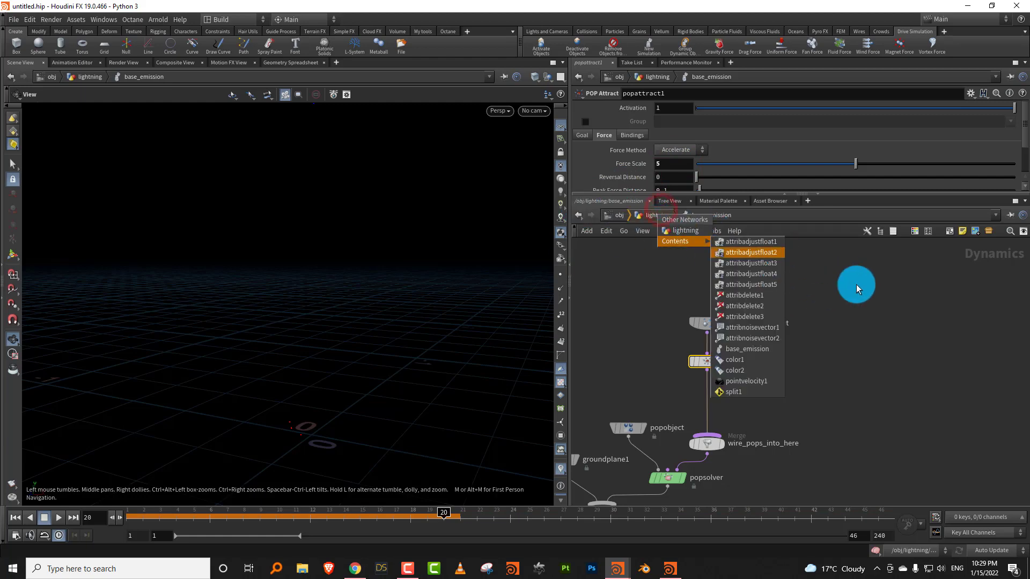
{"action": "left_click", "coordinate": [856, 284]}
{"action": "left_click", "coordinate": [647, 214]}
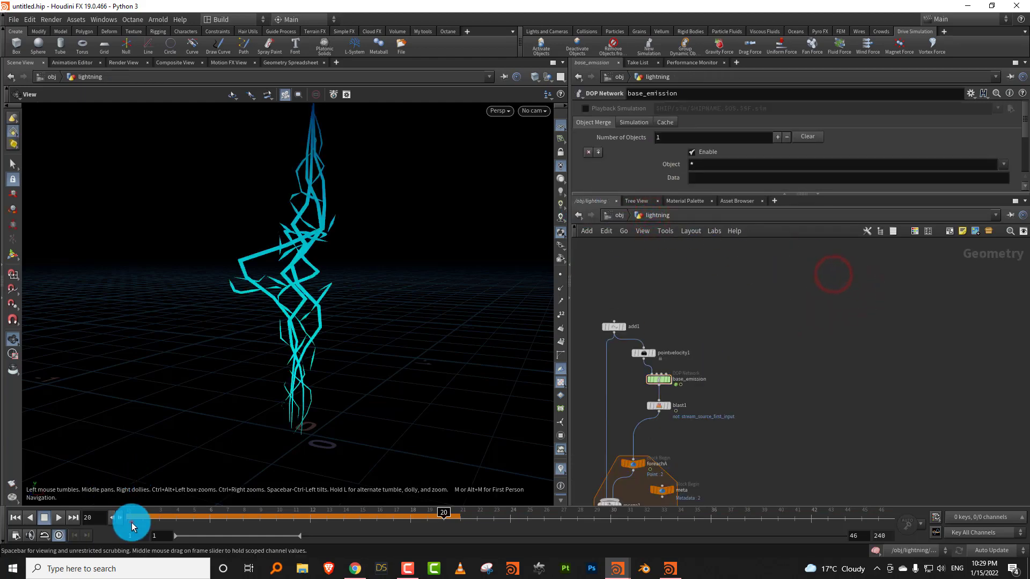
{"action": "left_click", "coordinate": [59, 518]}
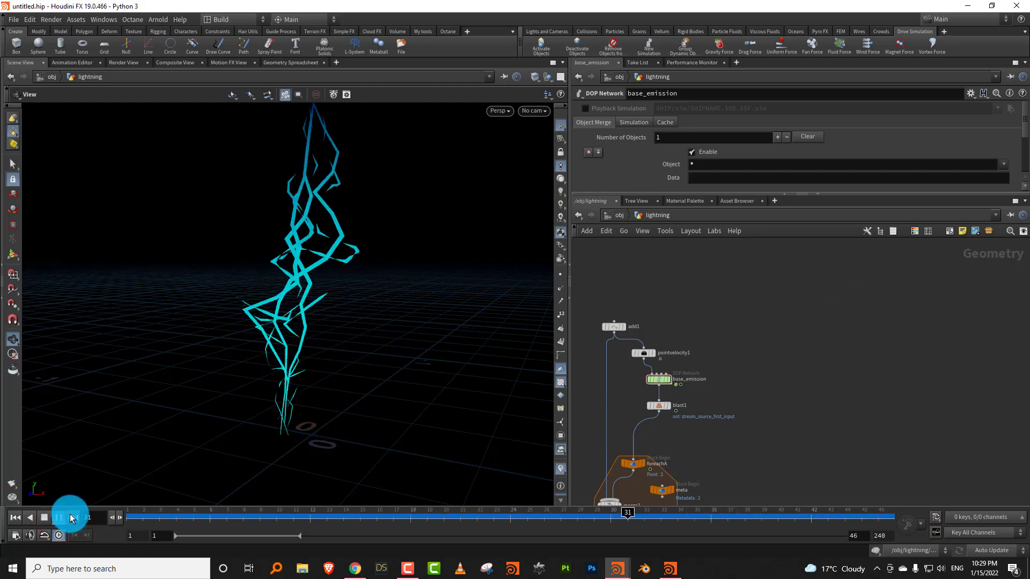
{"action": "left_click", "coordinate": [44, 518]}
{"action": "left_click_drag", "start_coordinate": [141, 516], "coordinate": [263, 515]}
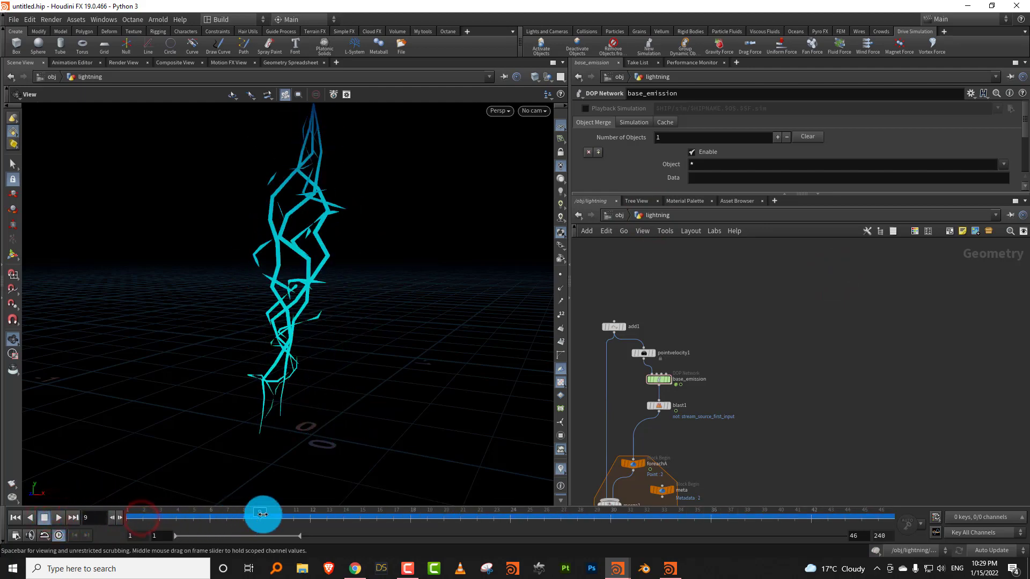
{"action": "middle_click_drag", "start_coordinate": [805, 386], "coordinate": [805, 310]}
{"action": "right_click_drag", "start_coordinate": [803, 335], "coordinate": [784, 368]}
{"action": "middle_click_drag", "start_coordinate": [778, 445], "coordinate": [774, 372]}
{"action": "right_click_drag", "start_coordinate": [770, 376], "coordinate": [778, 339]}
{"action": "middle_click_drag", "start_coordinate": [758, 444], "coordinate": [804, 225]}
{"action": "middle_click_drag", "start_coordinate": [764, 402], "coordinate": [784, 330]}
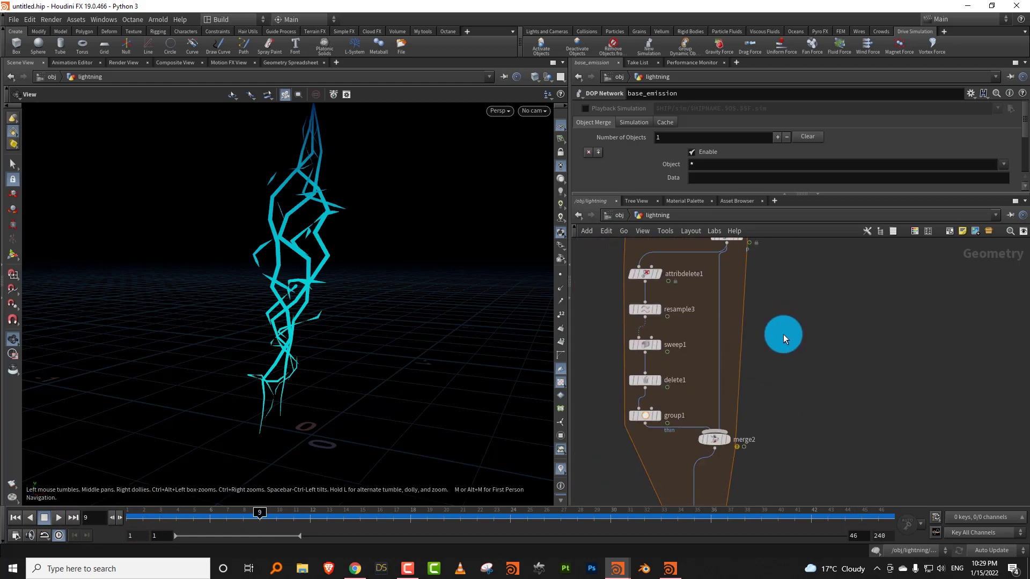
{"action": "middle_click_drag", "start_coordinate": [781, 285], "coordinate": [759, 419]}
{"action": "middle_click_drag", "start_coordinate": [751, 309], "coordinate": [741, 390]}
{"action": "left_click", "coordinate": [644, 399]}
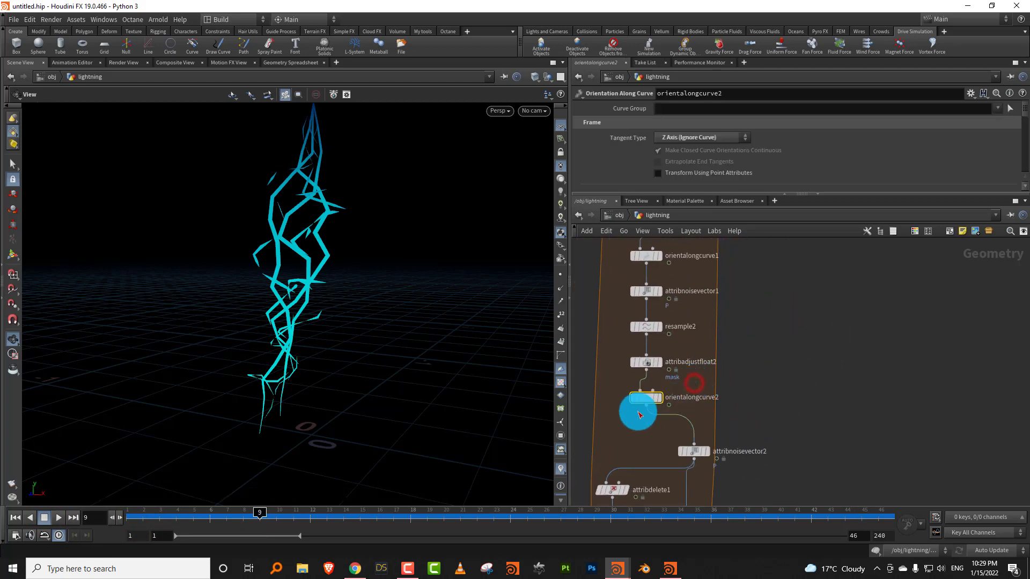
{"action": "left_click", "coordinate": [642, 364]}
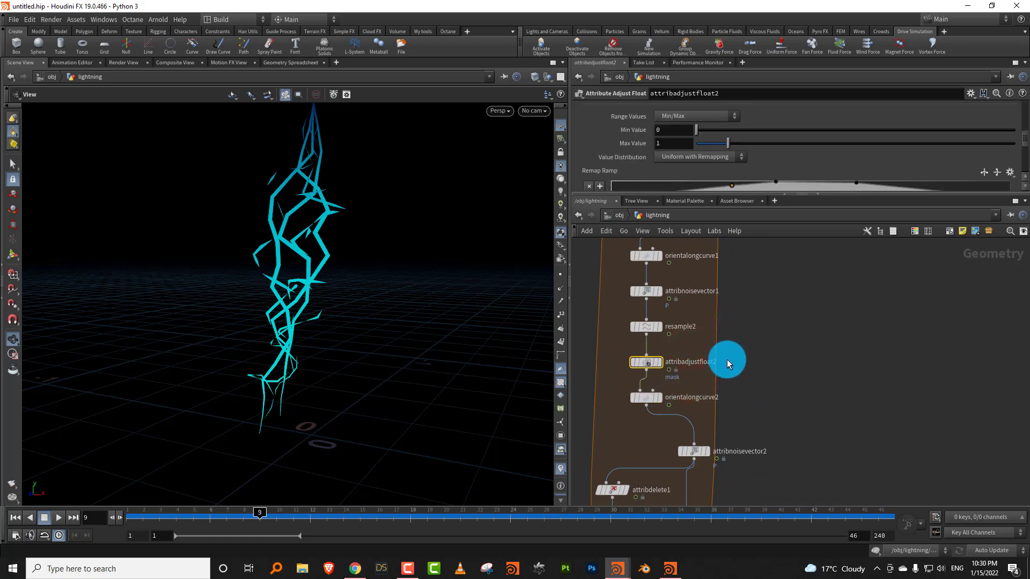
{"action": "left_click", "coordinate": [646, 291]}
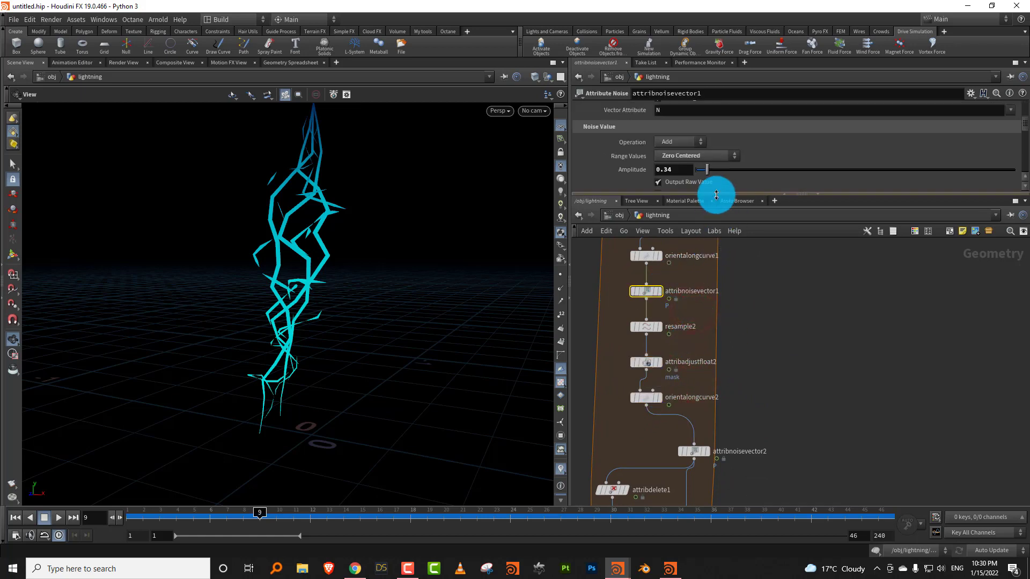
{"action": "left_click_drag", "start_coordinate": [716, 195], "coordinate": [778, 337]}
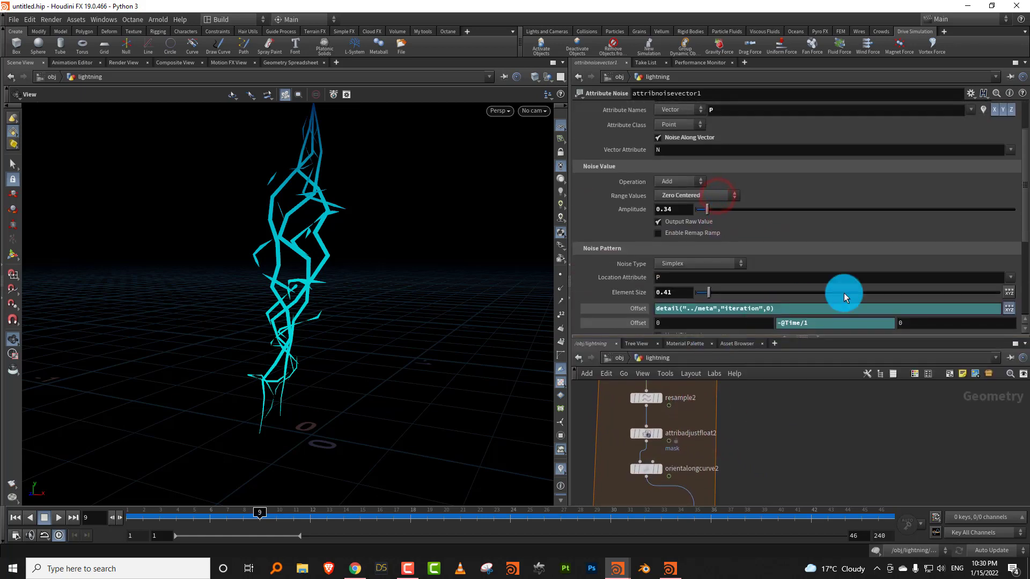
{"action": "left_click", "coordinate": [803, 325]}
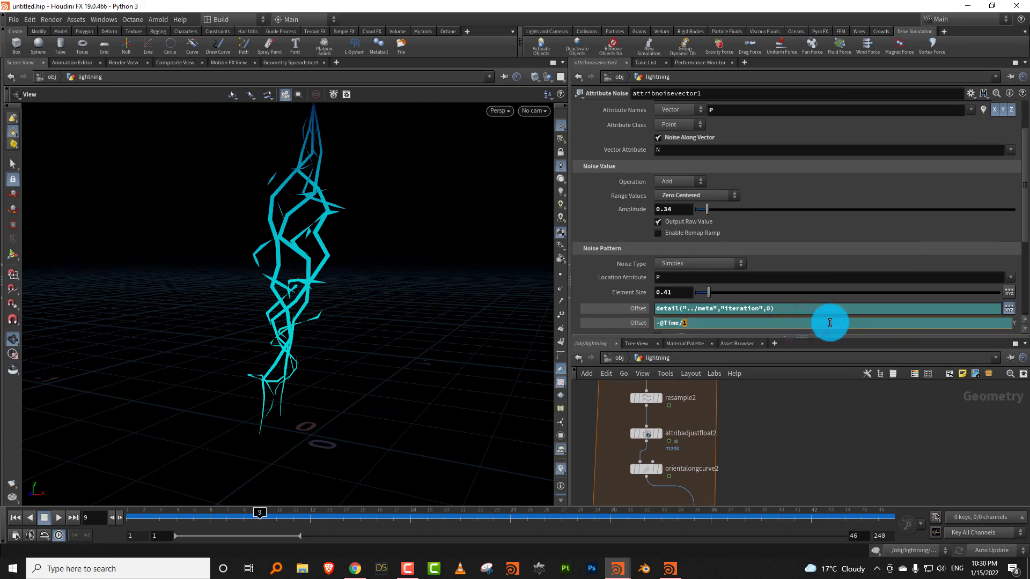
{"action": "key", "text": "Return"}
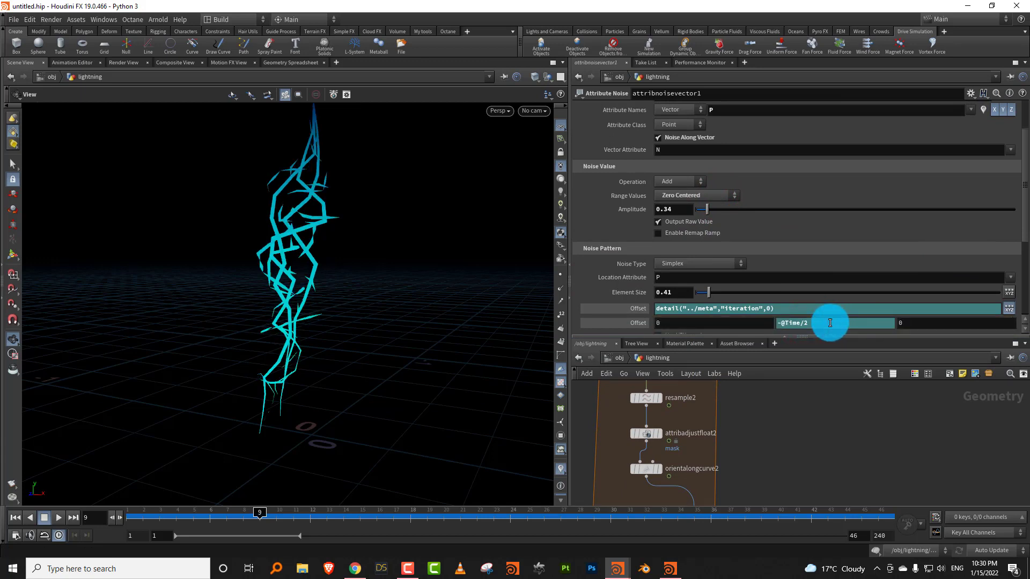
Step: Play the lightning from the start to check the changed noise motion, stop it and go back to merge3 in the network
{"action": "left_click", "coordinate": [138, 519]}
{"action": "left_click", "coordinate": [62, 519]}
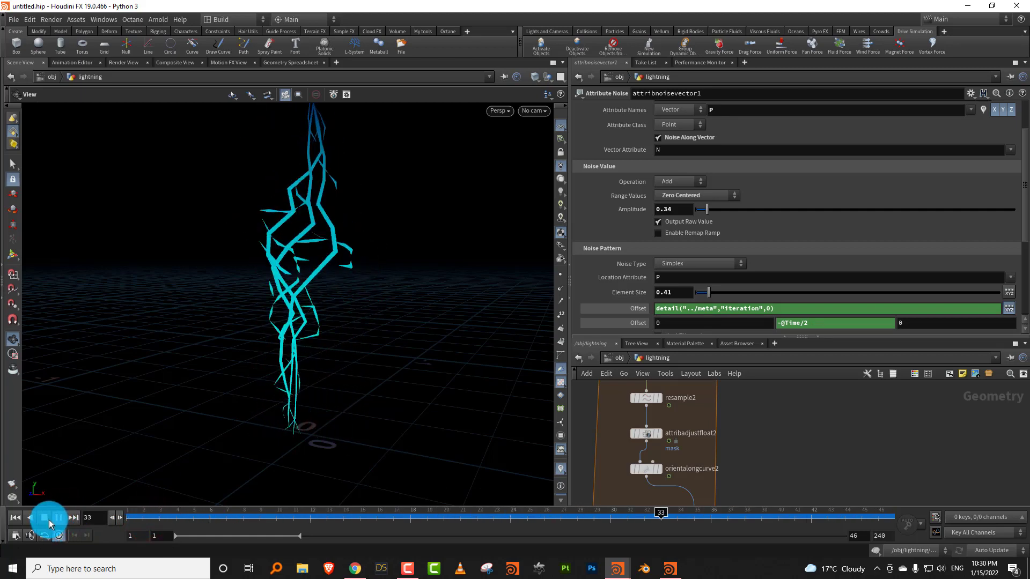
{"action": "left_click", "coordinate": [47, 520]}
{"action": "left_click_drag", "start_coordinate": [743, 337], "coordinate": [742, 236]}
{"action": "scroll", "coordinate": [758, 345], "scroll_direction": "down", "scroll_amount": 5}
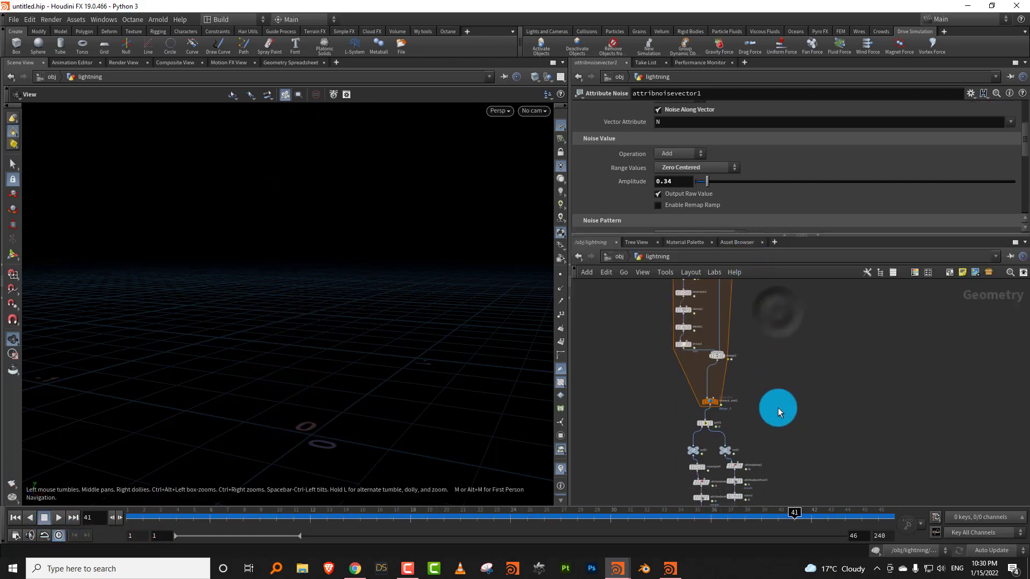
{"action": "scroll", "coordinate": [765, 375], "scroll_direction": "up", "scroll_amount": 3}
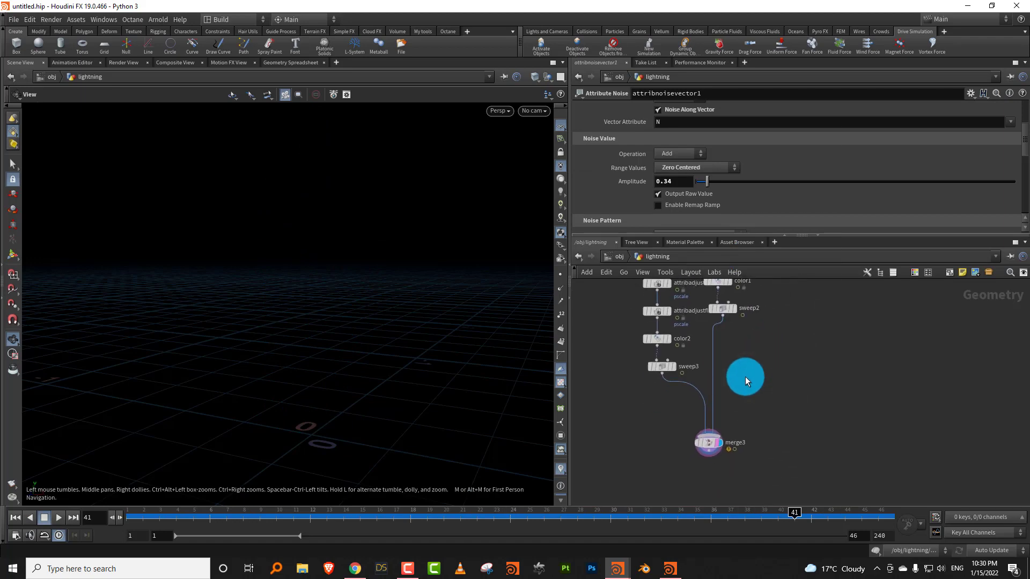
Step: Add a Point node and insert it on the connection between sweep3 and merge3
{"action": "key", "text": "Tab"}
{"action": "type", "text": "point"}
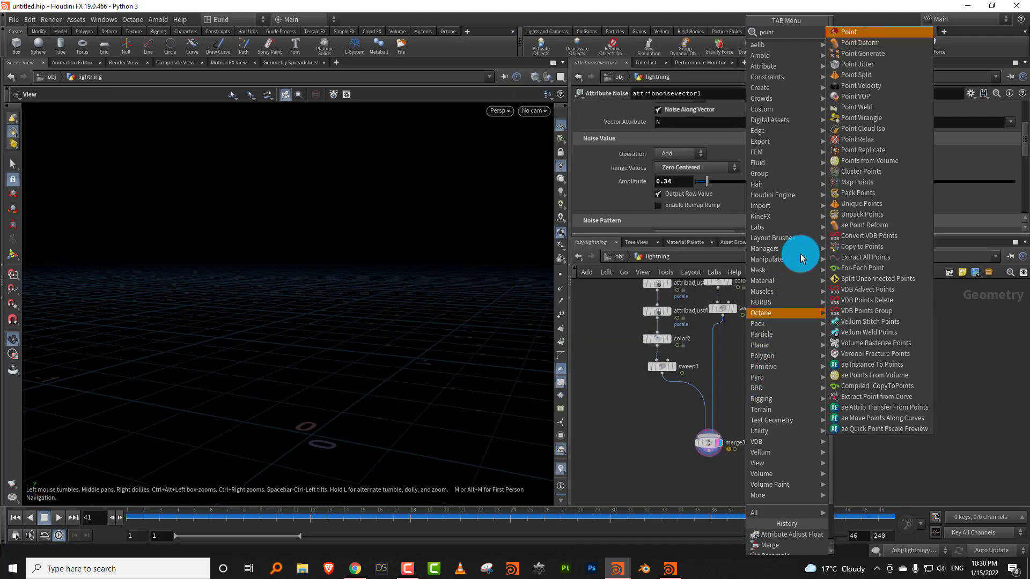
{"action": "left_click", "coordinate": [854, 33]}
{"action": "left_click", "coordinate": [694, 393]}
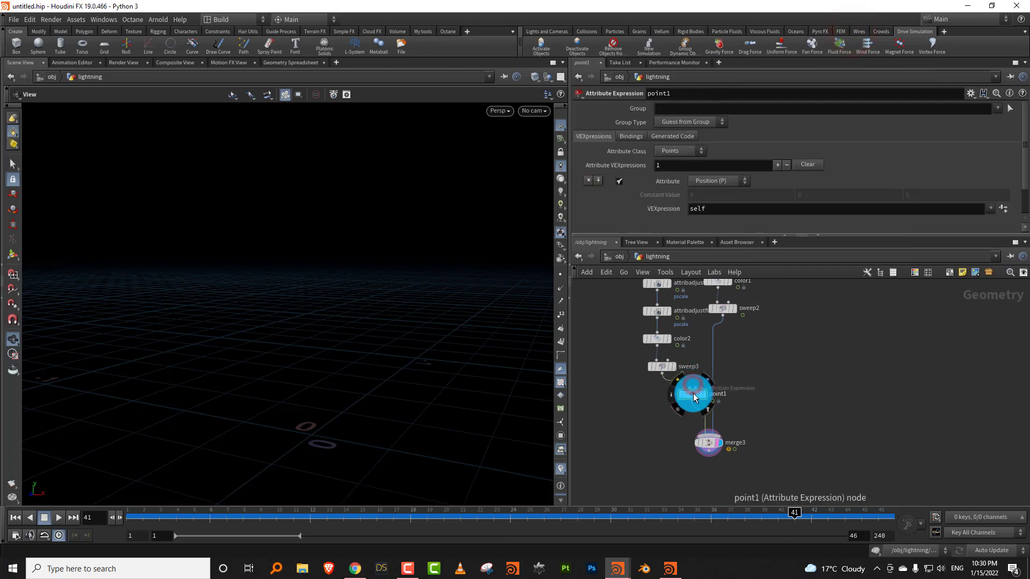
{"action": "left_click_drag", "start_coordinate": [692, 395], "coordinate": [660, 414]}
Step: Make point1 write the Alpha attribute using the Constant Value expression, with a value of 0.31
{"action": "left_click", "coordinate": [713, 185]}
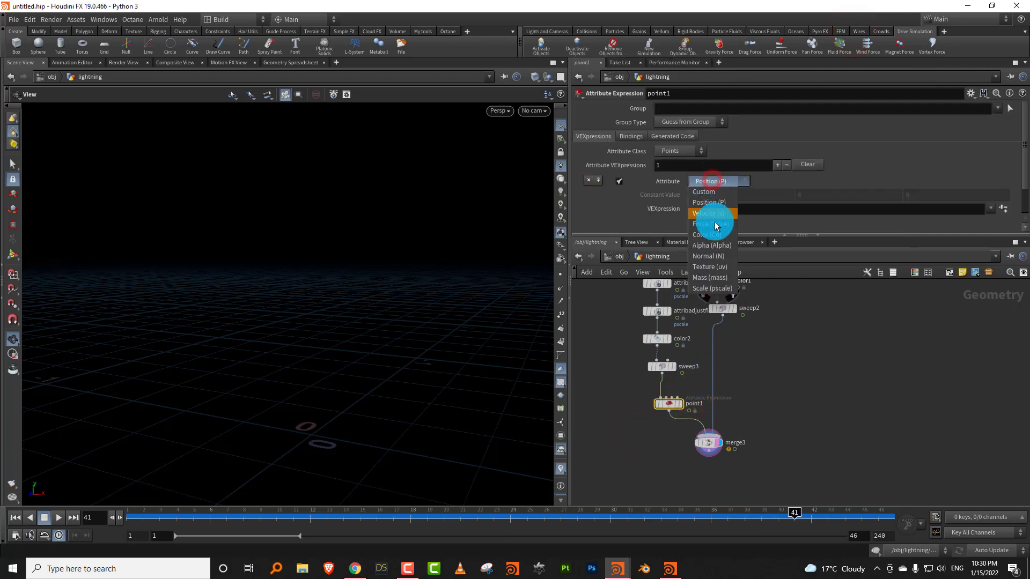
{"action": "left_click", "coordinate": [719, 258]}
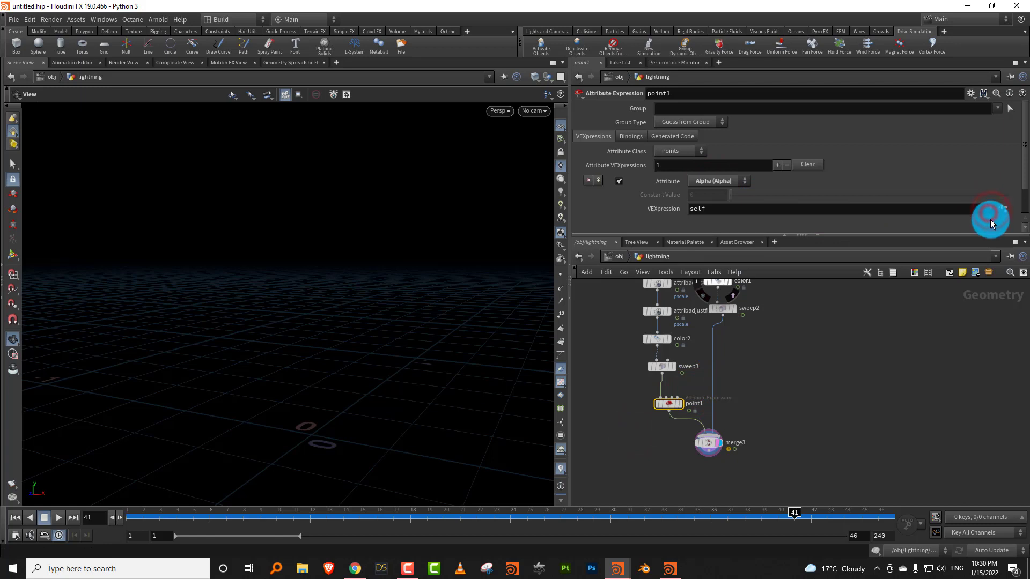
{"action": "left_click", "coordinate": [727, 403]}
{"action": "left_click", "coordinate": [990, 209]}
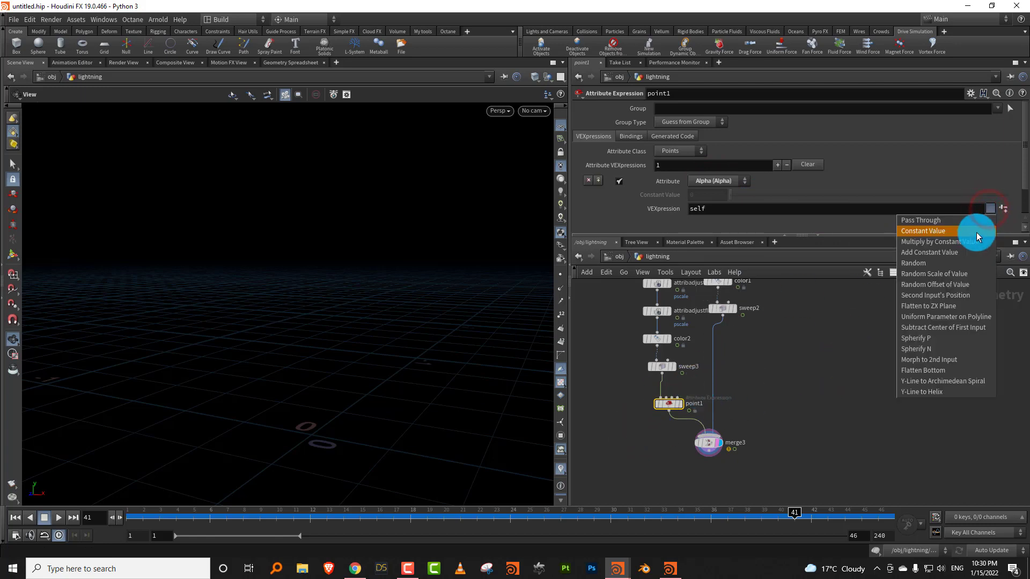
{"action": "left_click", "coordinate": [977, 231]}
{"action": "left_click", "coordinate": [743, 193]}
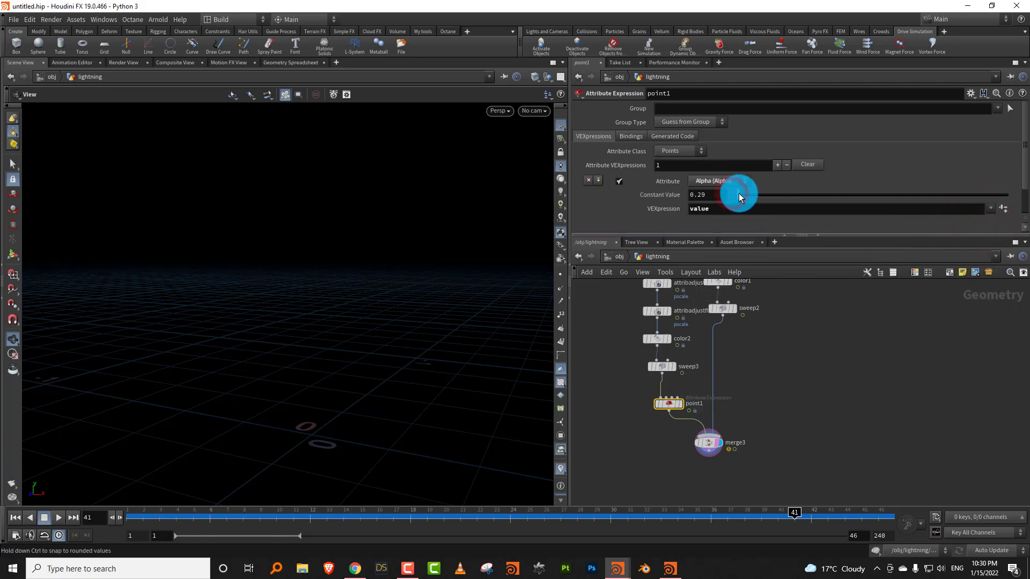
{"action": "left_click_drag", "start_coordinate": [739, 193], "coordinate": [739, 193]}
Step: Display point1's output, scrub to frame 11 and set its constant alpha value to 0.23
{"action": "left_click_drag", "start_coordinate": [673, 406], "coordinate": [677, 406]}
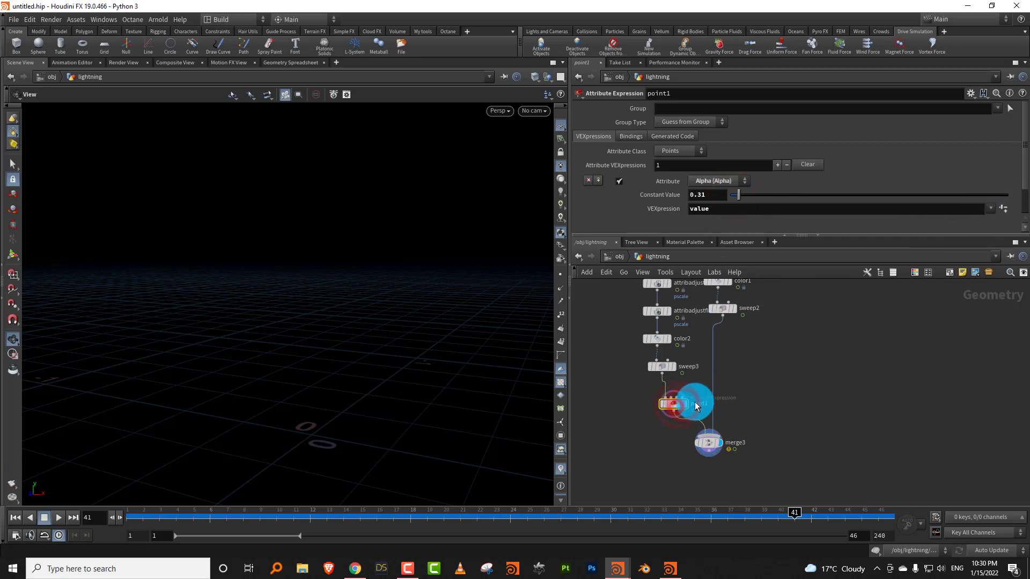
{"action": "left_click", "coordinate": [686, 404]}
{"action": "left_click_drag", "start_coordinate": [253, 516], "coordinate": [293, 515]}
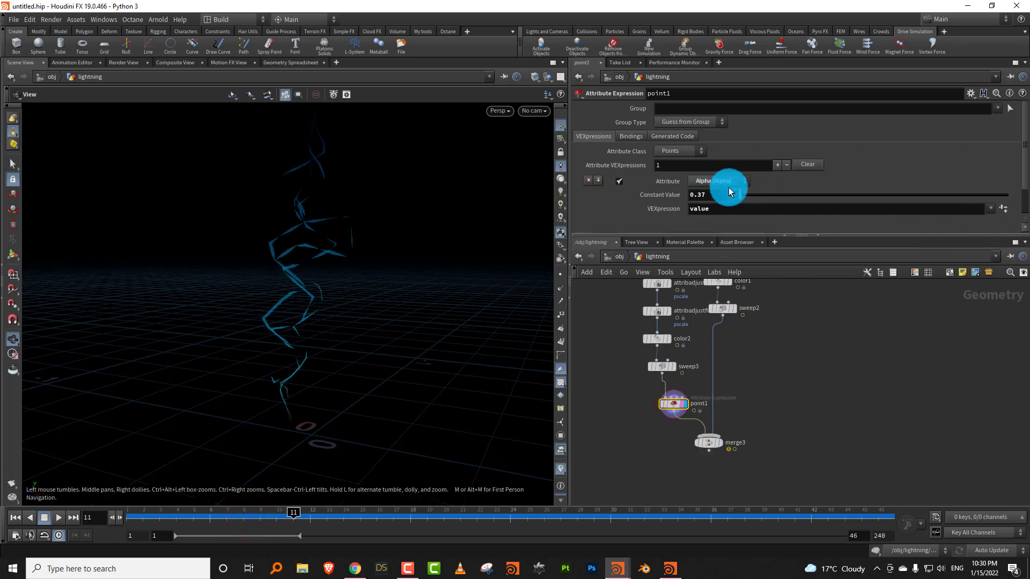
{"action": "left_click_drag", "start_coordinate": [729, 191], "coordinate": [735, 200]}
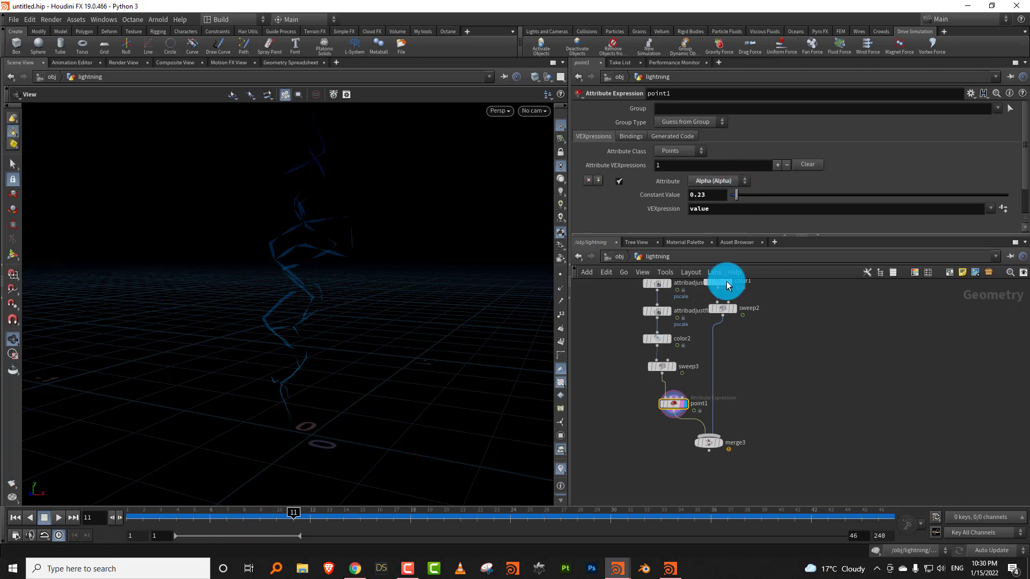
Step: Duplicate point1, insert the copy between sweep2 and merge3, and display only that branch
{"action": "left_click_drag", "start_coordinate": [698, 386], "coordinate": [669, 414]}
{"action": "key", "text": "ctrl+c"}
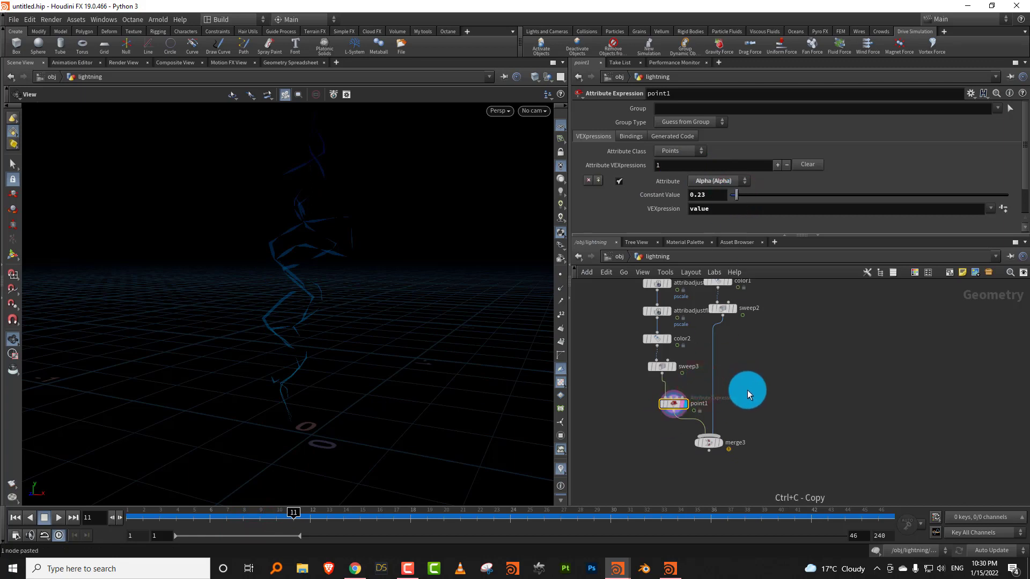
{"action": "key", "text": "ctrl+v"}
{"action": "left_click_drag", "start_coordinate": [716, 352], "coordinate": [711, 349]}
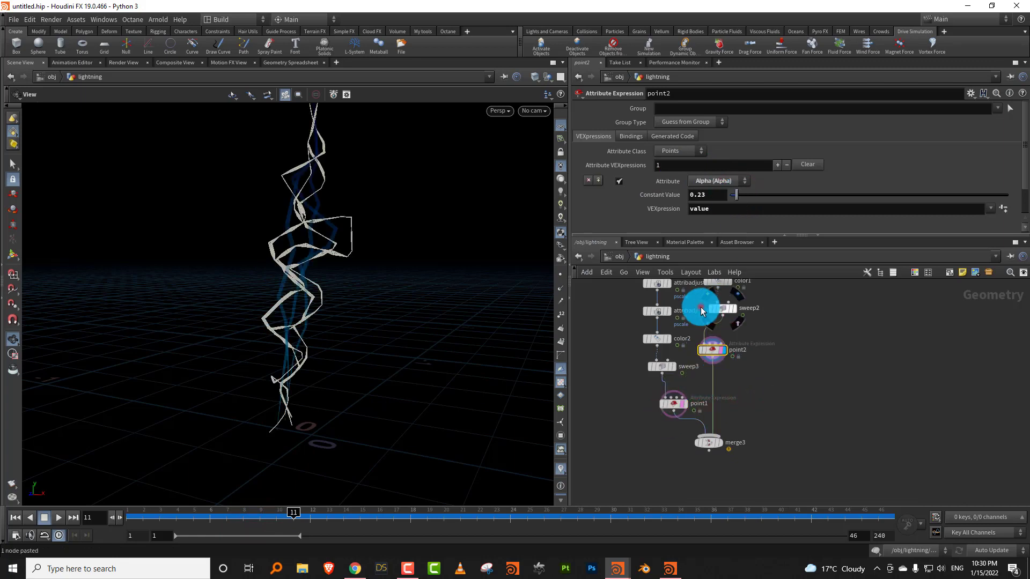
{"action": "left_click", "coordinate": [700, 310]}
{"action": "left_click", "coordinate": [695, 375]}
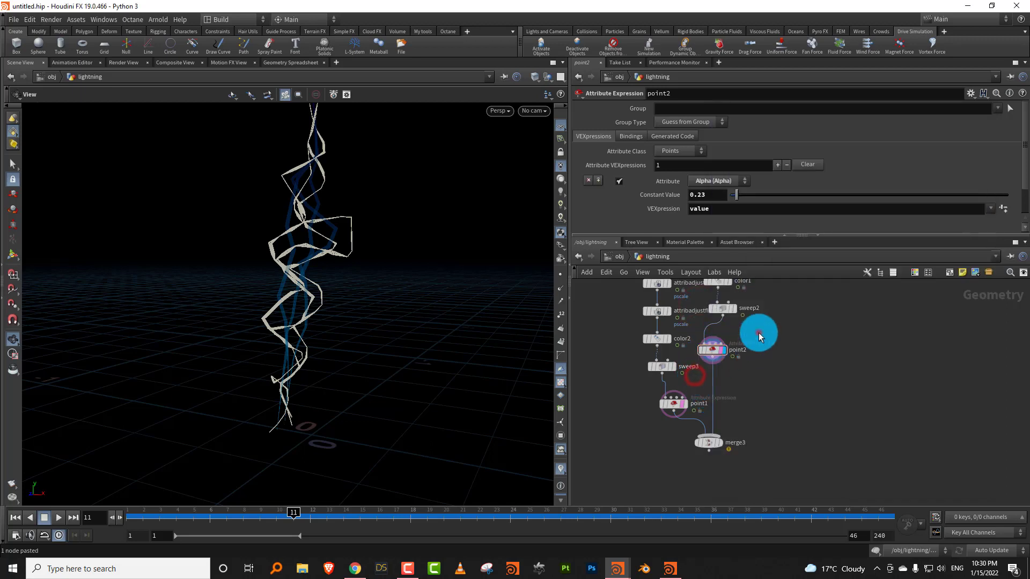
{"action": "left_click", "coordinate": [759, 333]}
{"action": "left_click", "coordinate": [729, 349]}
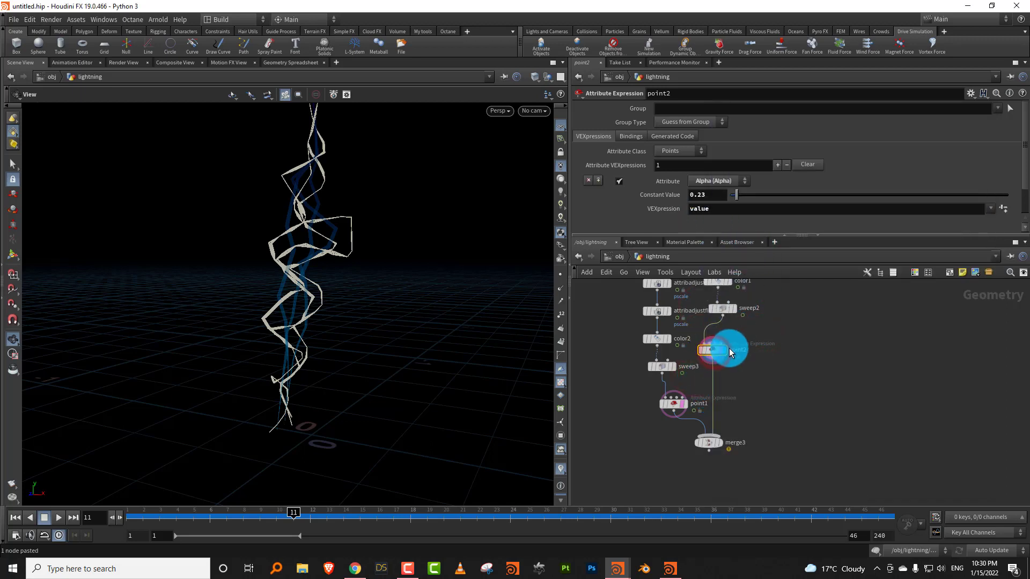
{"action": "left_click", "coordinate": [719, 351]}
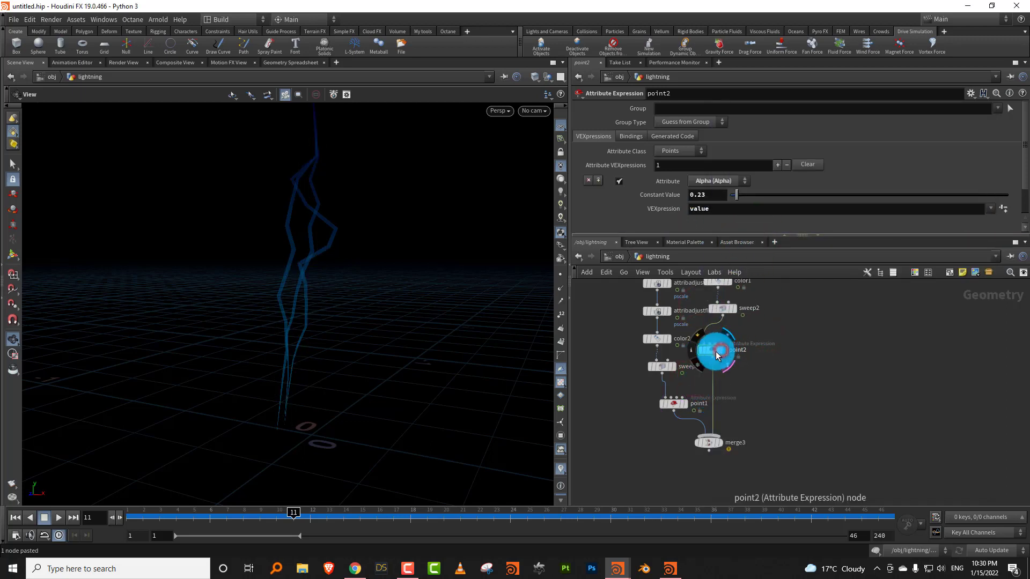
{"action": "double_click", "coordinate": [720, 210]}
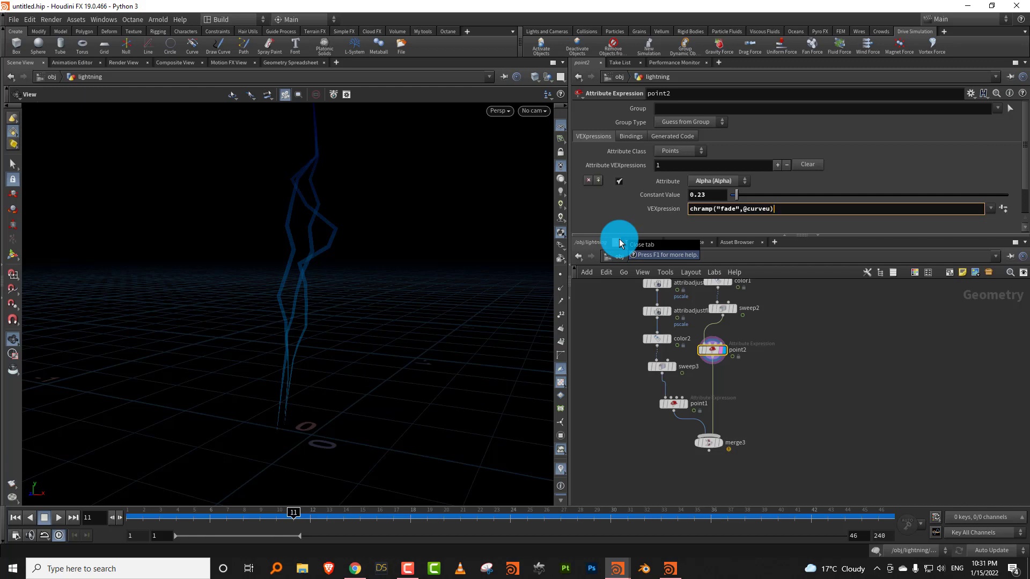
{"action": "key", "text": "Return"}
{"action": "left_click_drag", "start_coordinate": [1025, 177], "coordinate": [1025, 197]}
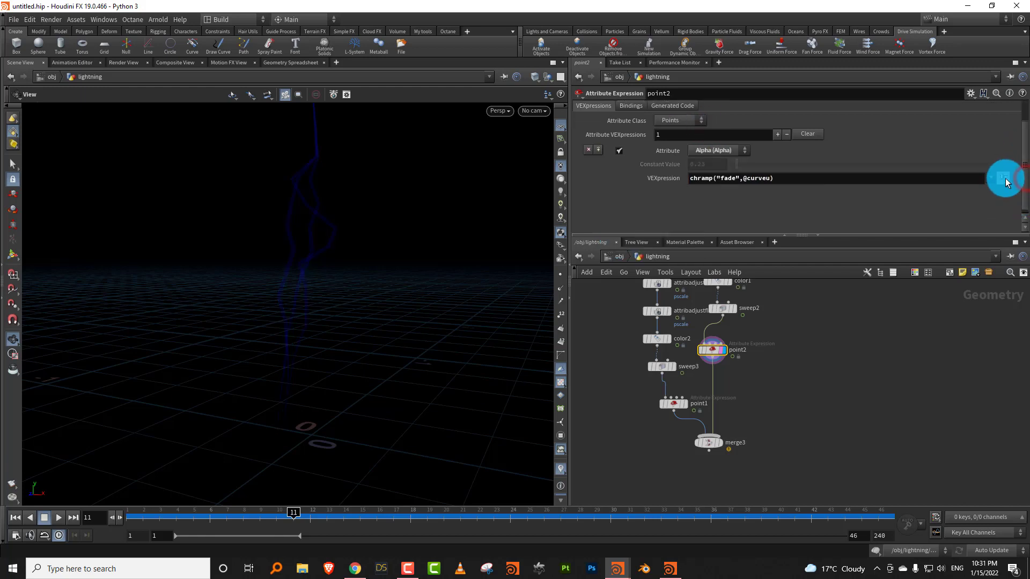
{"action": "left_click", "coordinate": [1004, 179]}
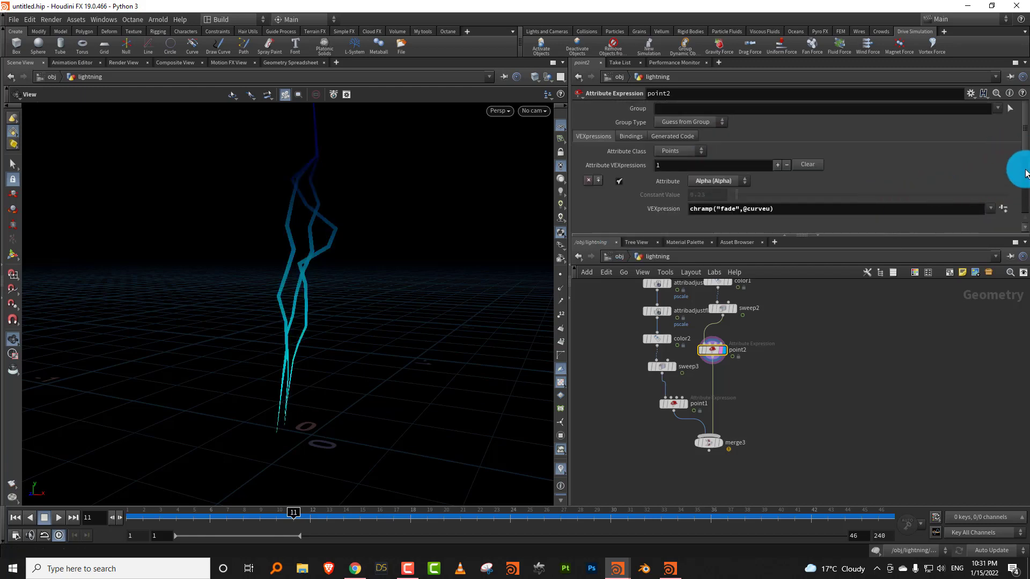
{"action": "left_click_drag", "start_coordinate": [1026, 151], "coordinate": [1026, 192]}
{"action": "left_click_drag", "start_coordinate": [619, 203], "coordinate": [611, 197]}
Step: Display merge3, play the lightning from the first frame and inspect the faded result from another angle
{"action": "left_click", "coordinate": [719, 447]}
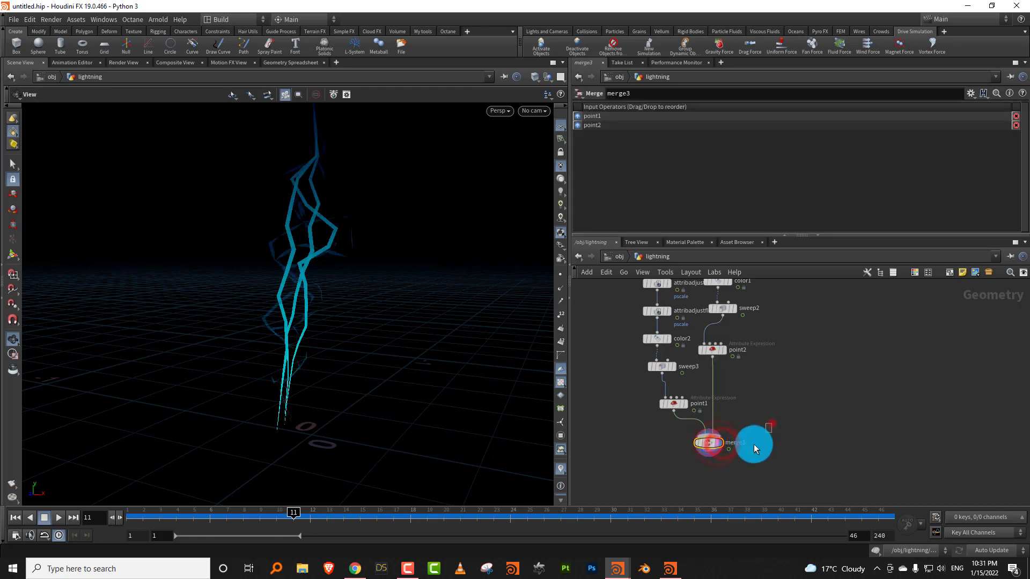
{"action": "left_click", "coordinate": [134, 514]}
{"action": "left_click", "coordinate": [60, 514]}
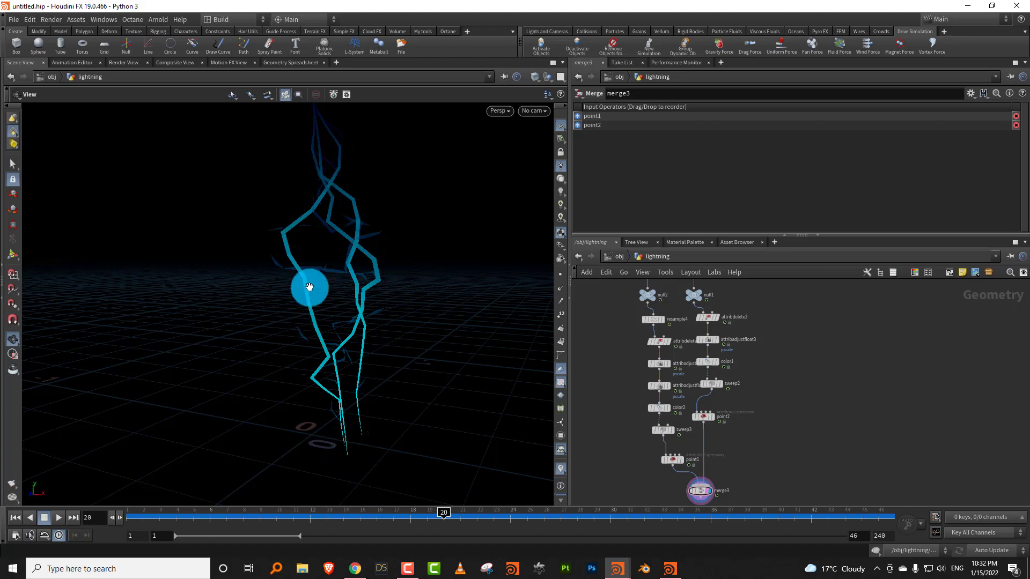
{"action": "left_click_drag", "start_coordinate": [306, 290], "coordinate": [349, 329]}
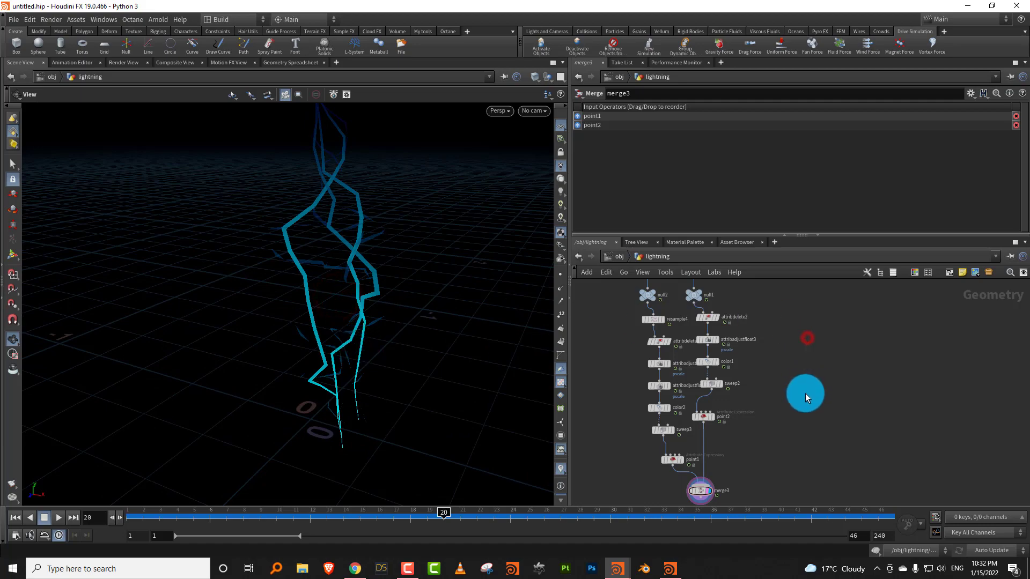